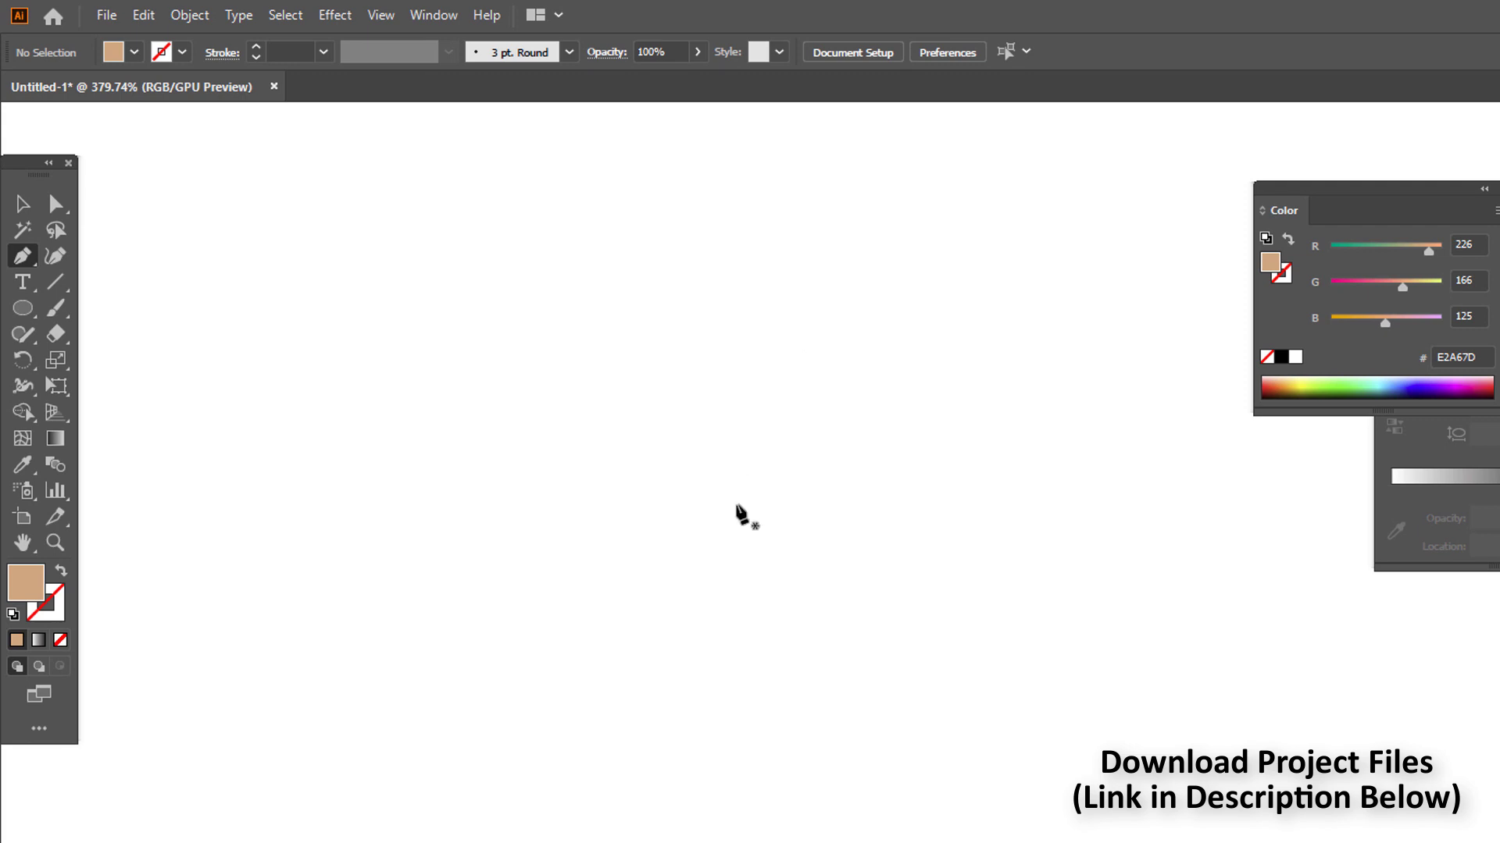
Draw a tall isosceles triangle with a horizontal base on the empty artboard using the Pen tool.
click(525, 778)
click(965, 776)
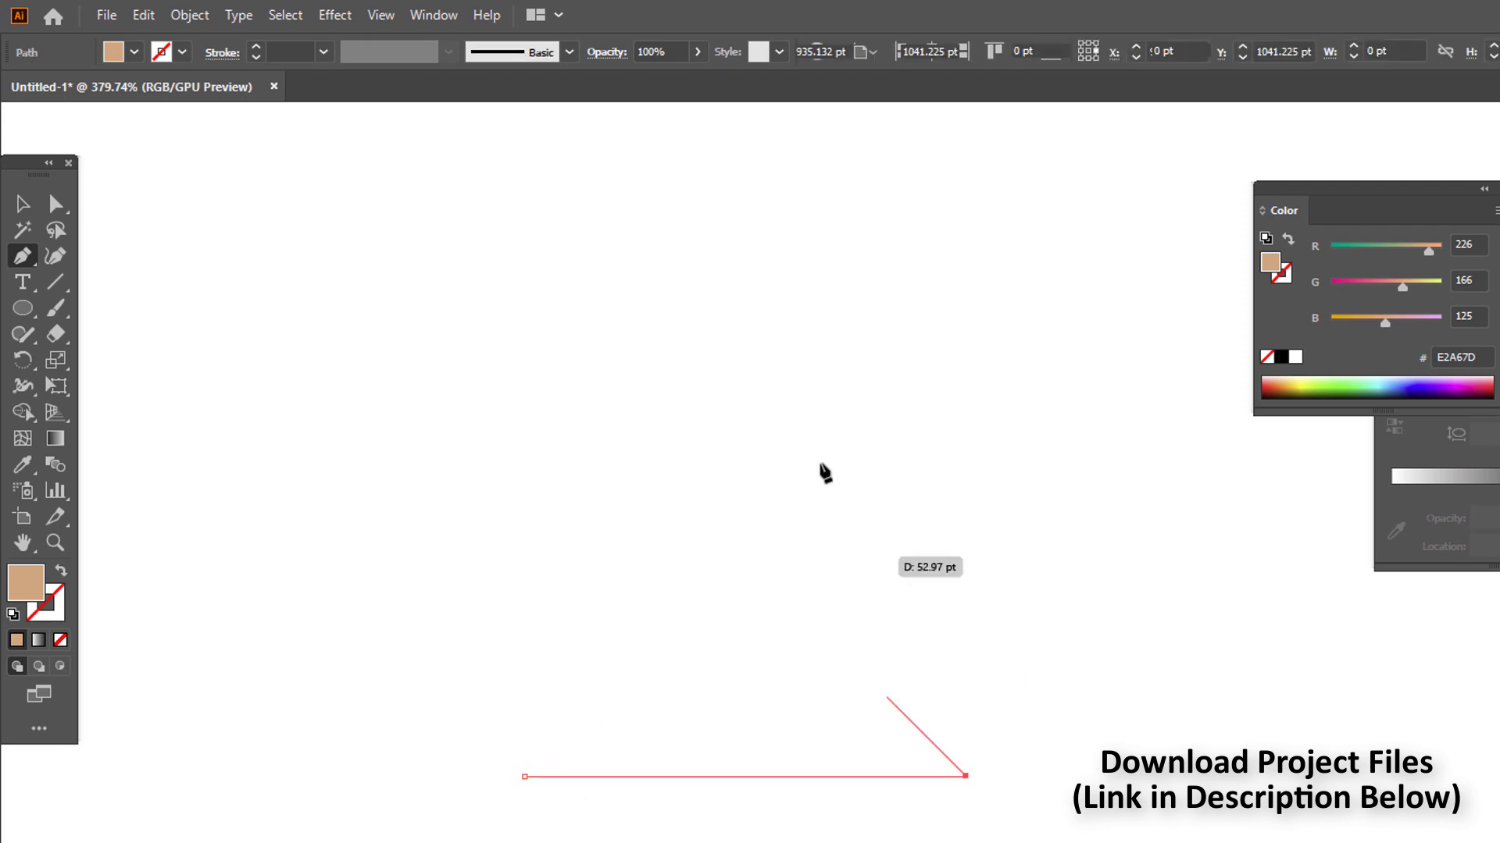
click(744, 261)
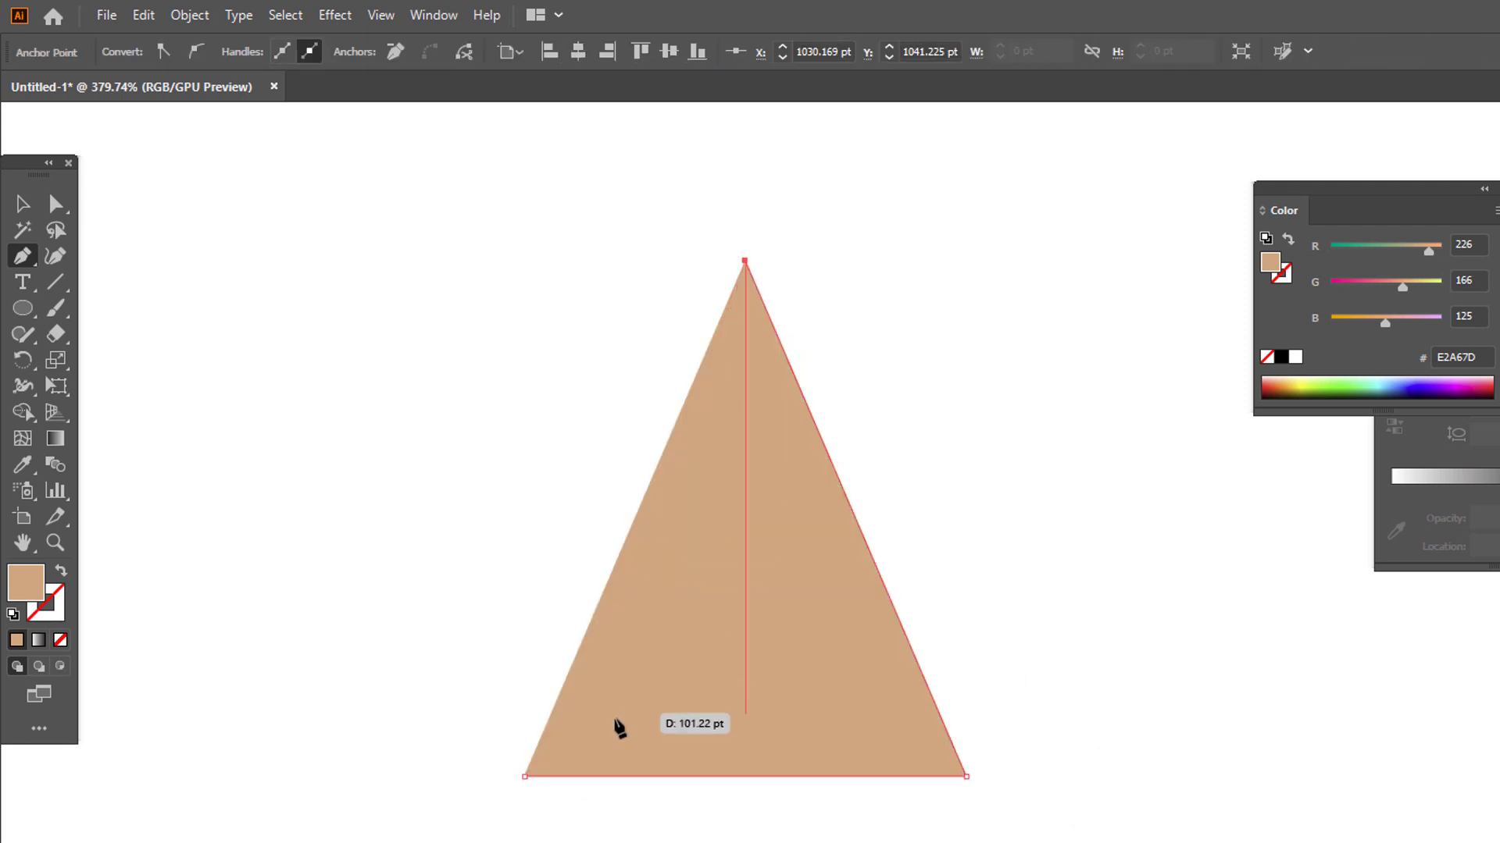
Set the triangle's fill colour to F4D4A2.
double_click(26, 581)
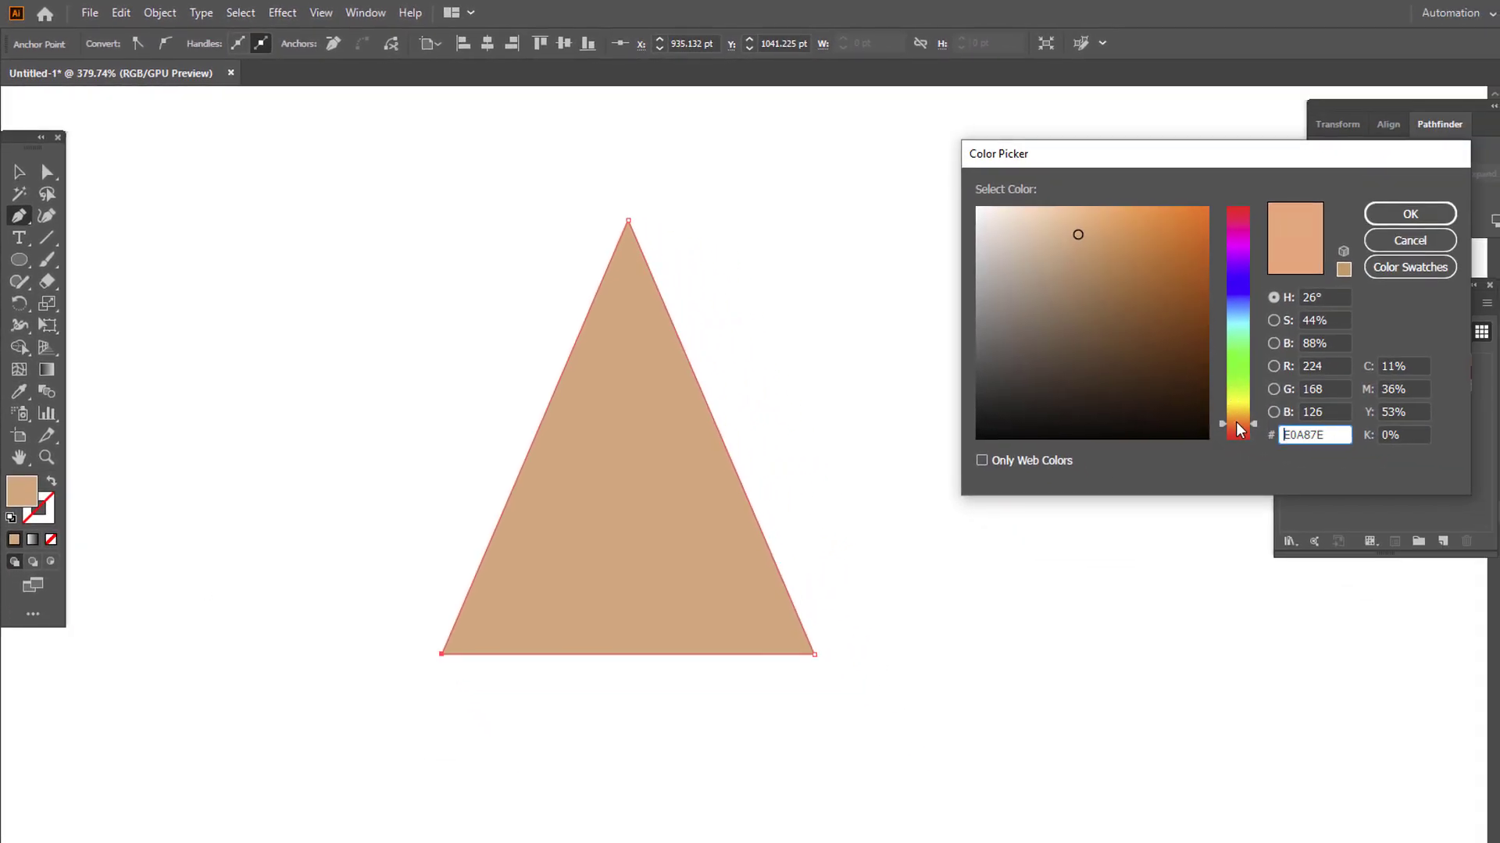
drag(1235, 421, 1235, 415)
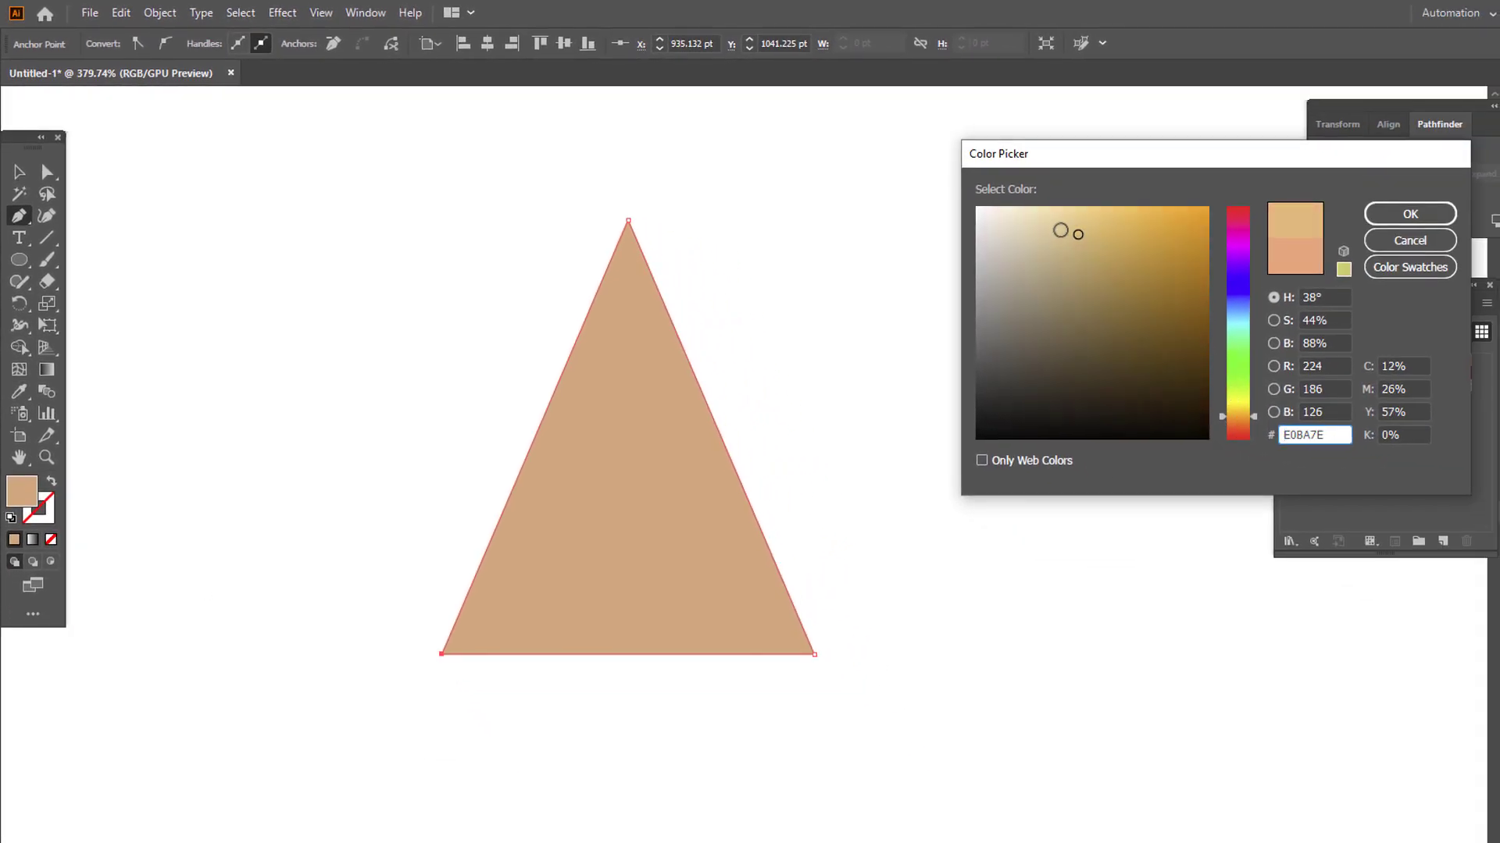
click(1051, 215)
click(1398, 214)
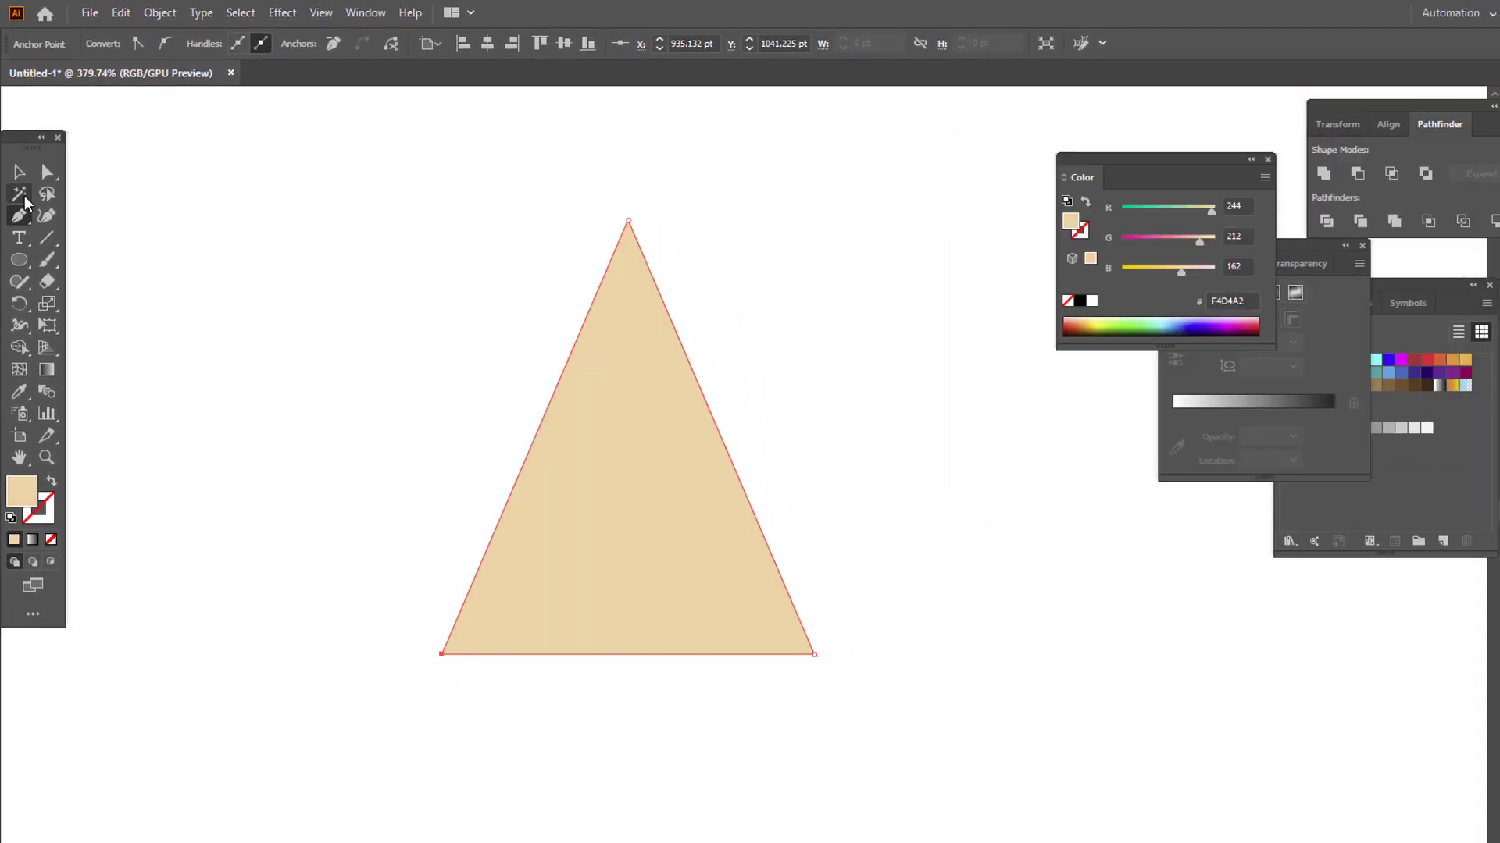
Round the triangle's top corner to a radius of about 7.5 pt.
click(22, 177)
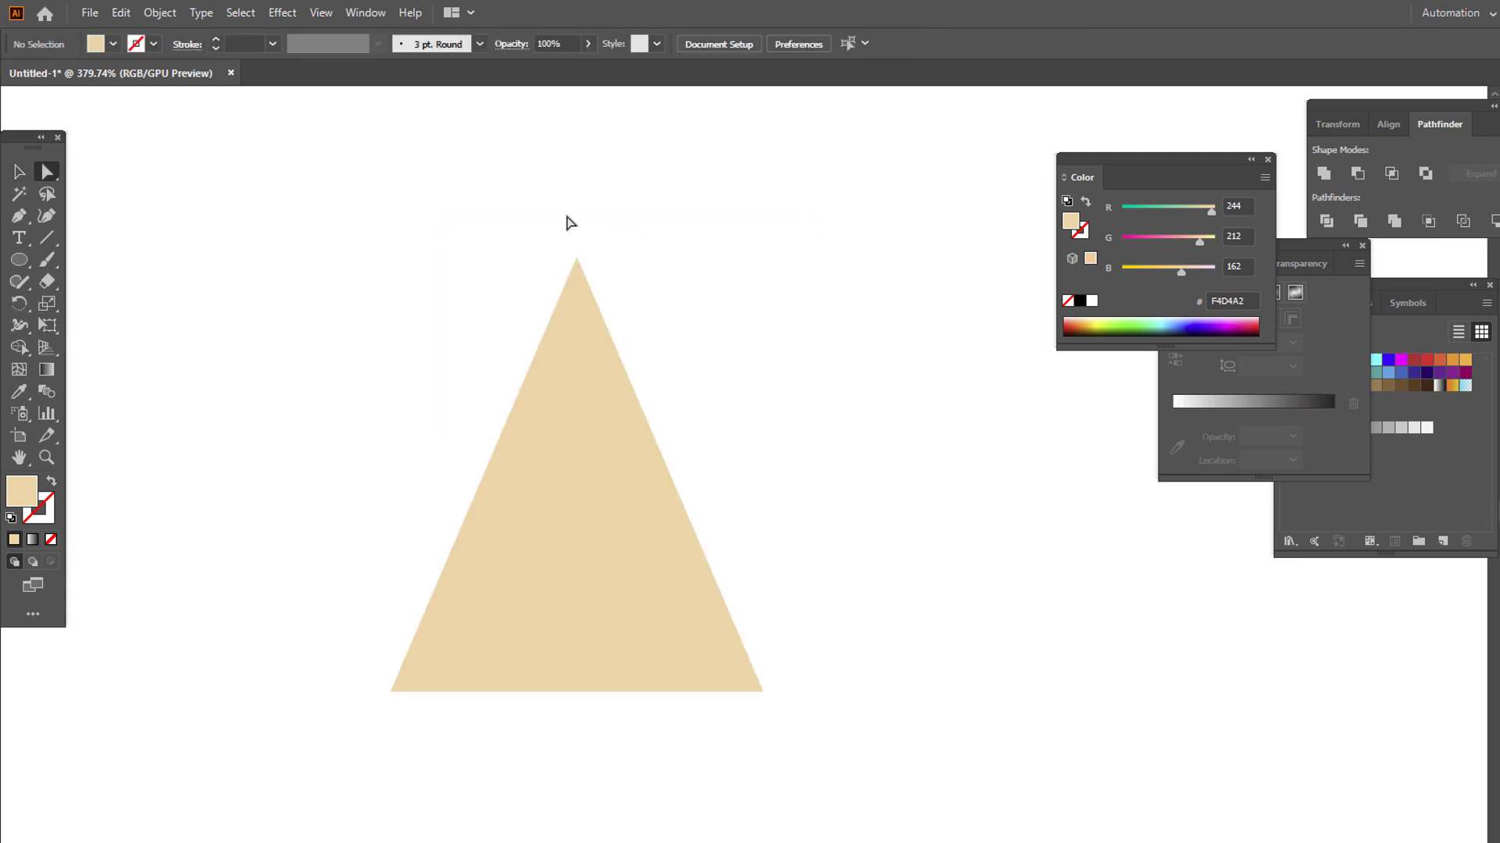
drag(474, 199, 661, 371)
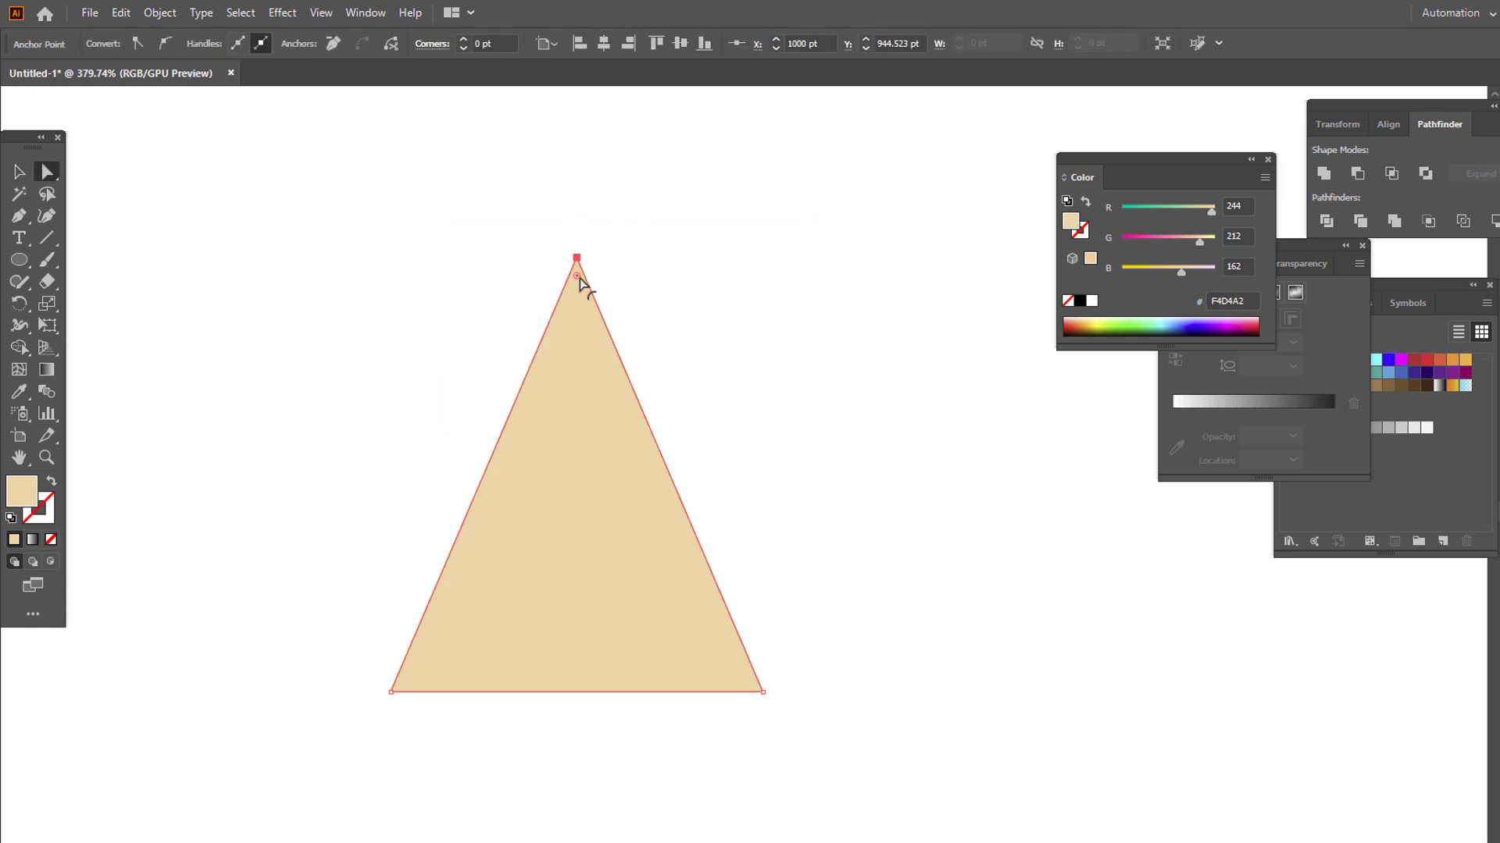
drag(587, 314, 597, 336)
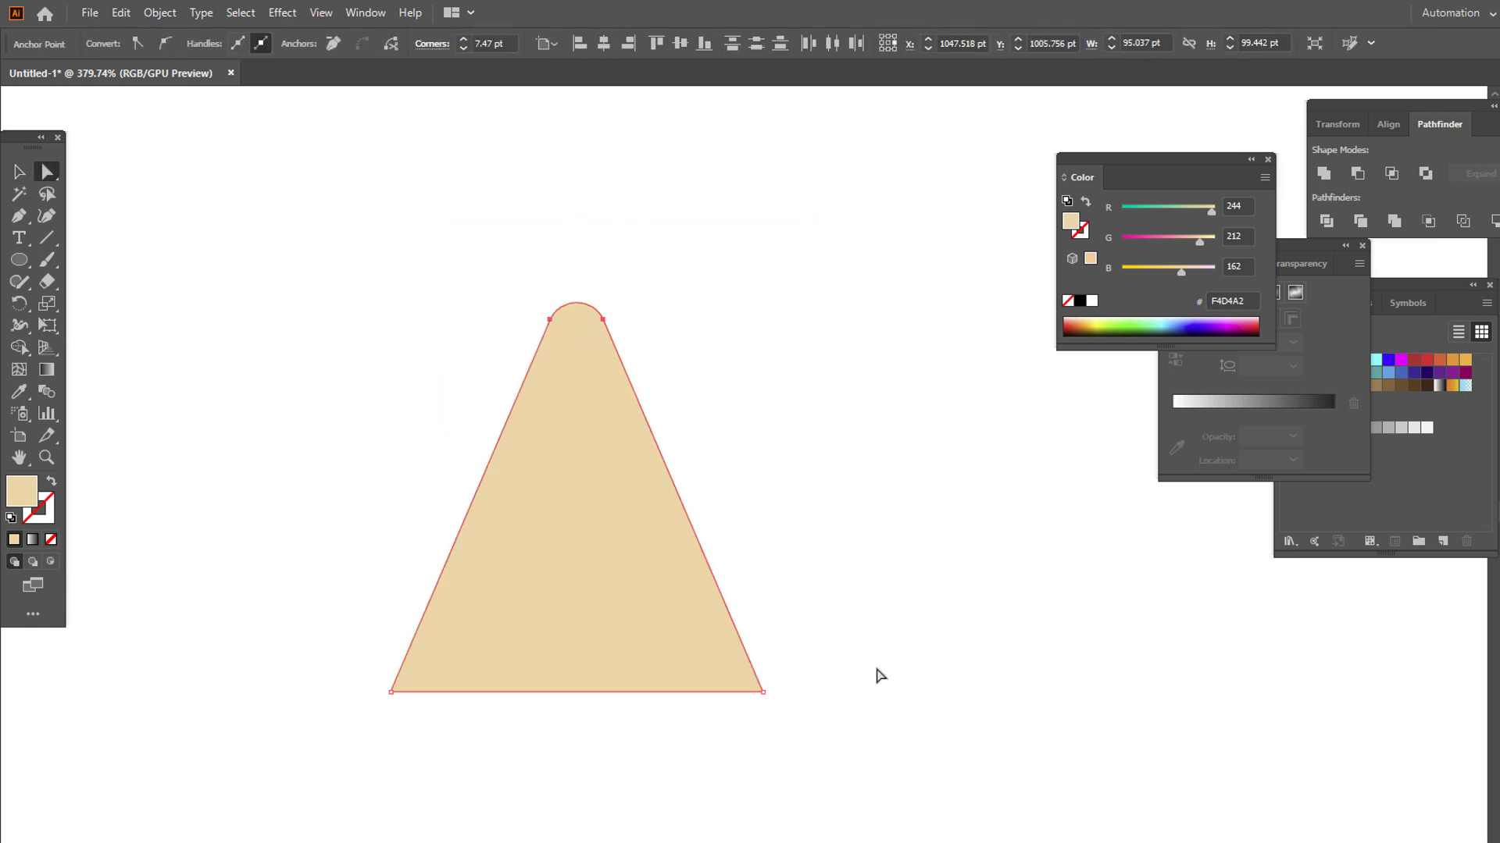
click(876, 670)
drag(838, 587, 879, 611)
Reposition the triangle slightly and bend its straight base downward into a symmetric convex arc with the Curvature tool.
click(22, 173)
click(569, 521)
drag(631, 541, 611, 496)
click(47, 216)
drag(601, 670, 608, 735)
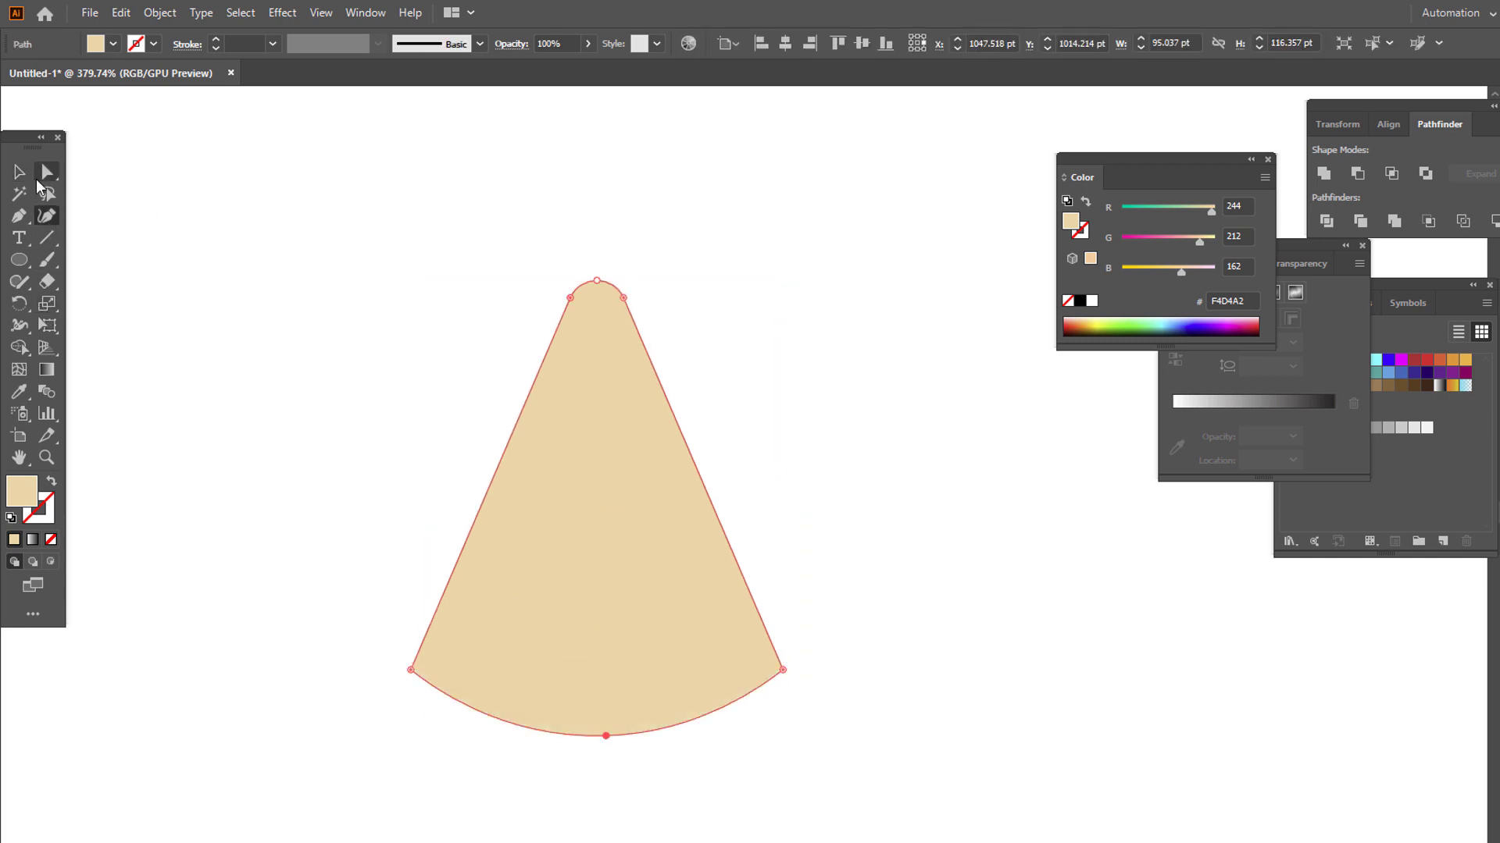
click(19, 171)
click(492, 221)
Paste a copy of the slice behind the original and move the front slice straight up, leaving a curved band exposed below.
click(593, 465)
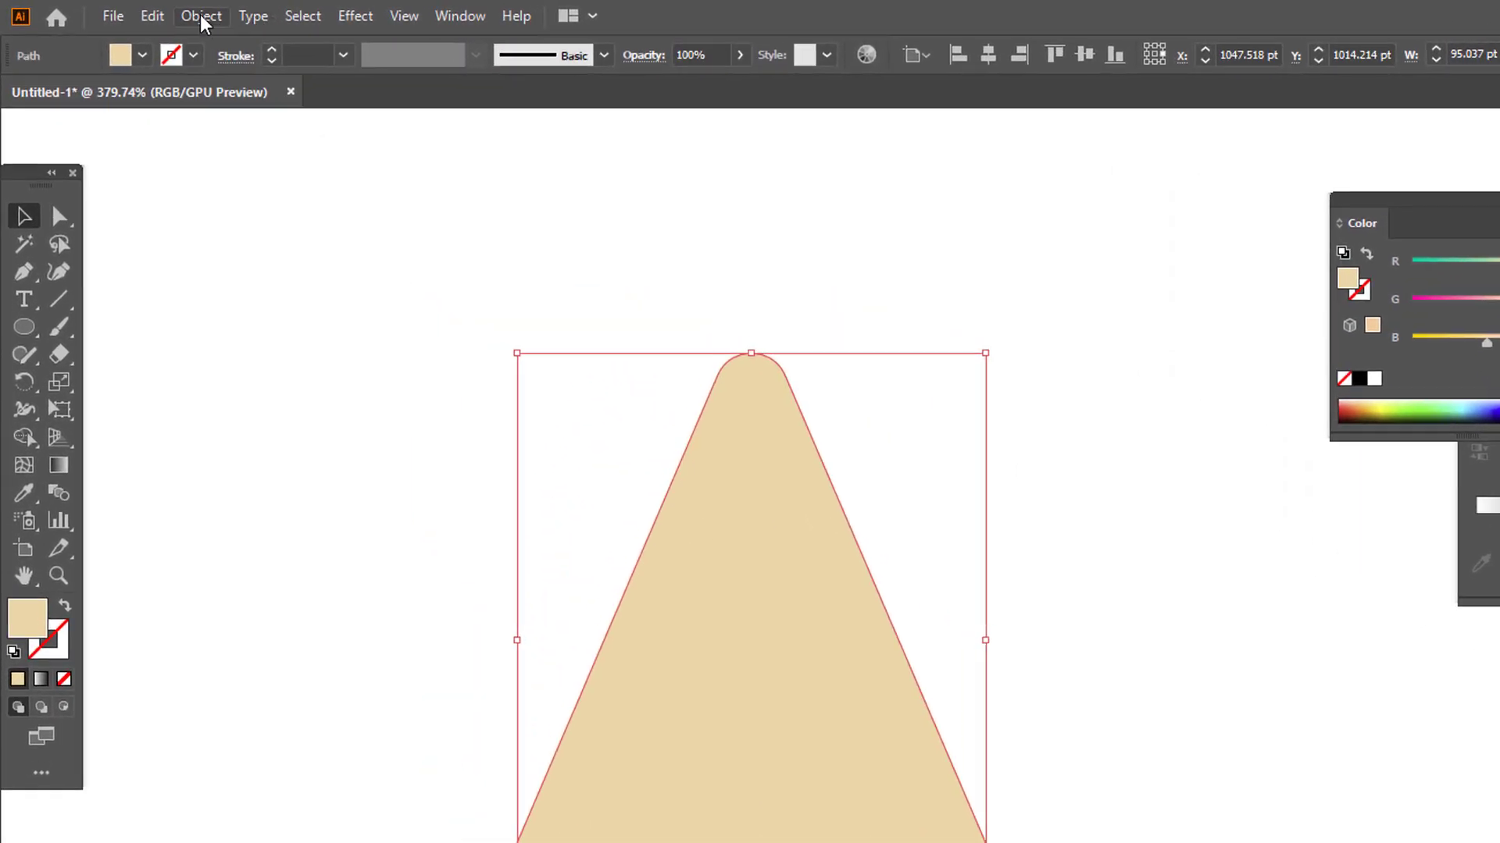
click(153, 16)
click(222, 130)
click(156, 17)
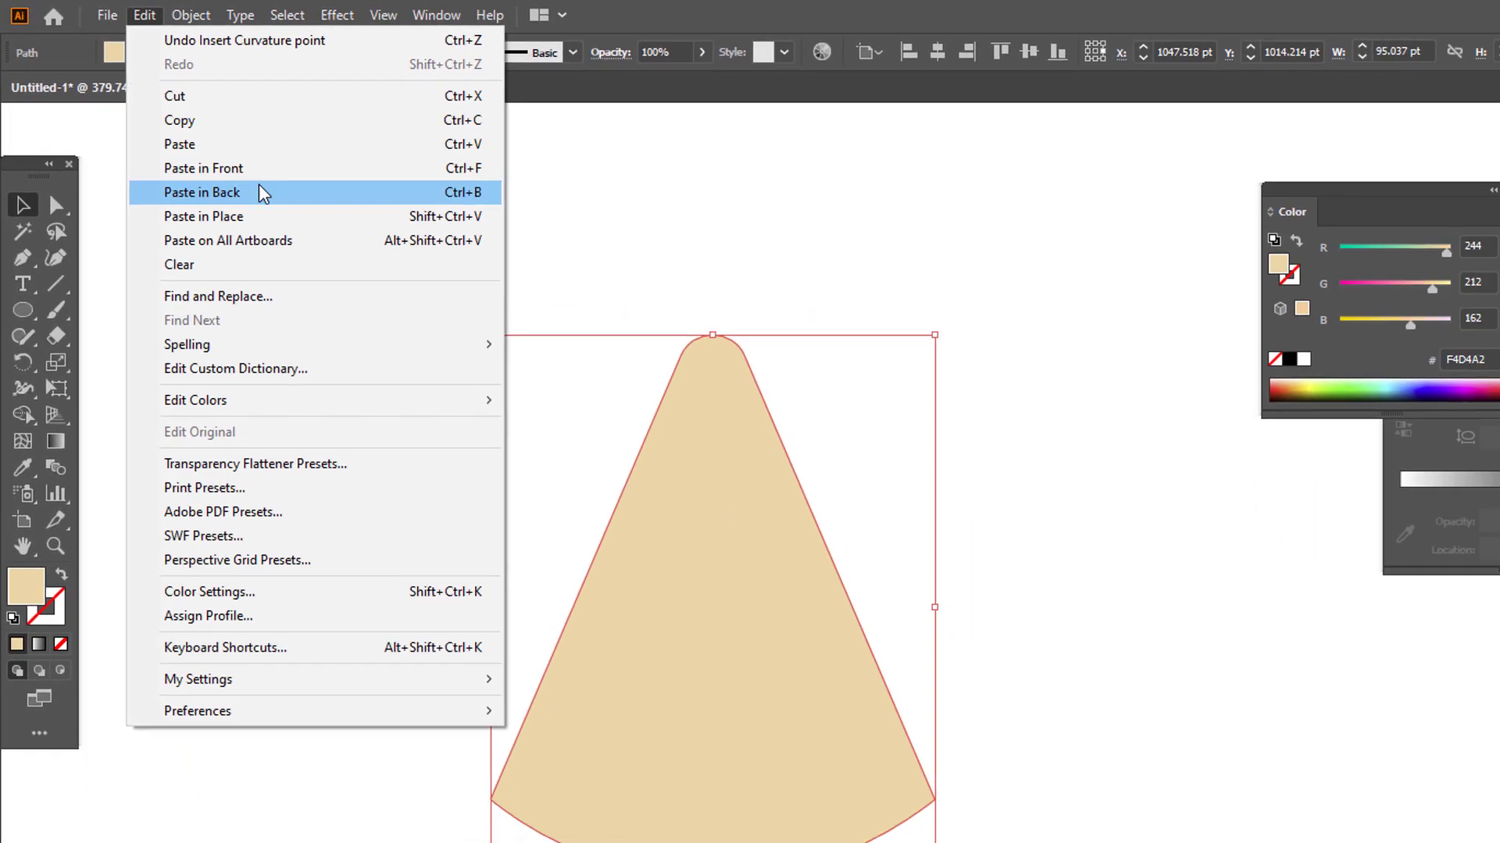
click(264, 194)
drag(728, 676, 730, 613)
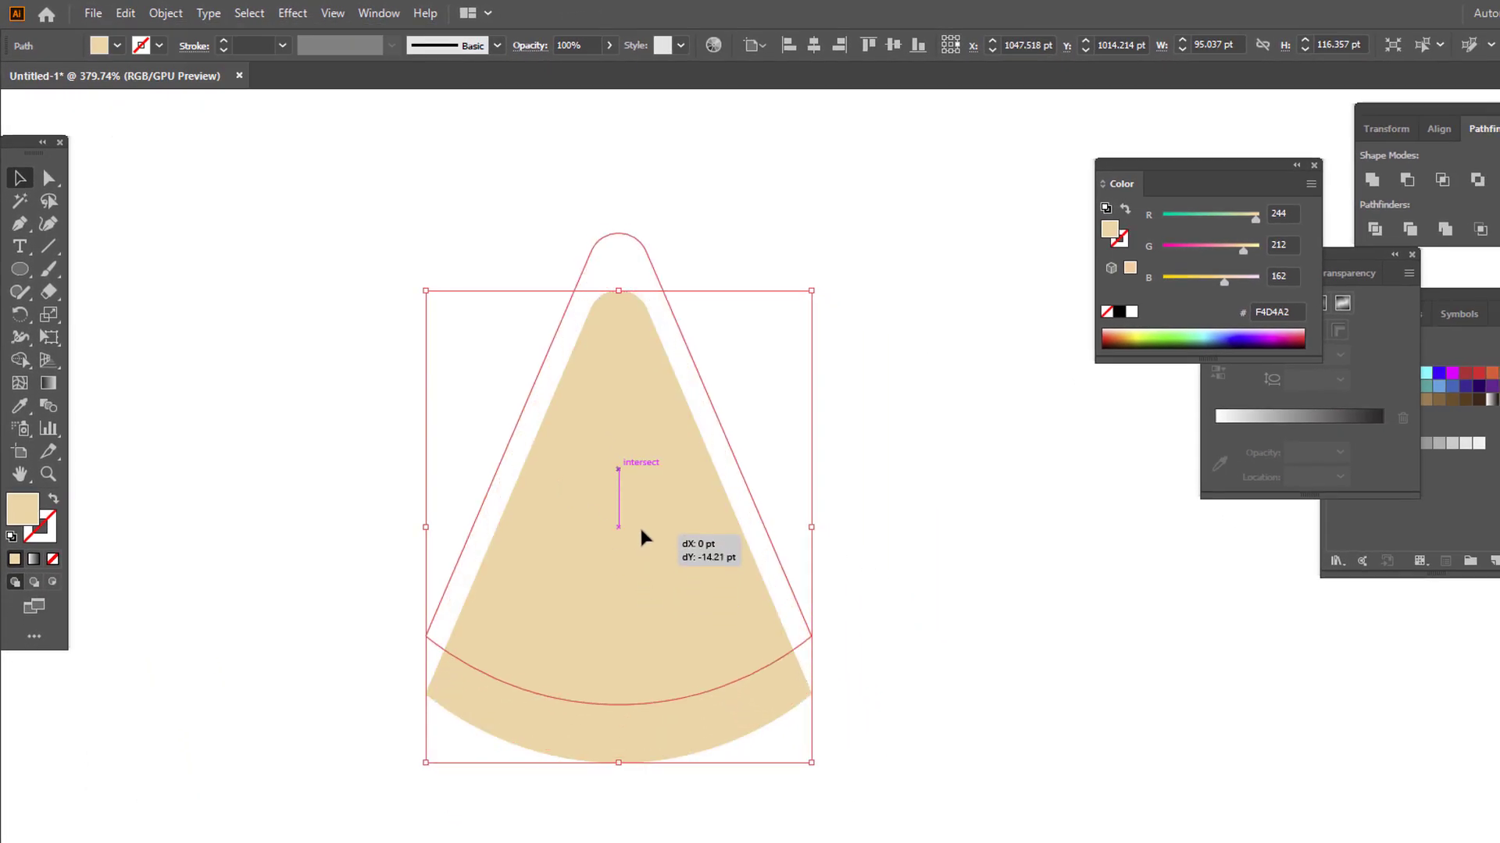
drag(640, 531, 645, 555)
Set the fill colour of the lower slice behind to E8B985.
click(692, 737)
double_click(1109, 229)
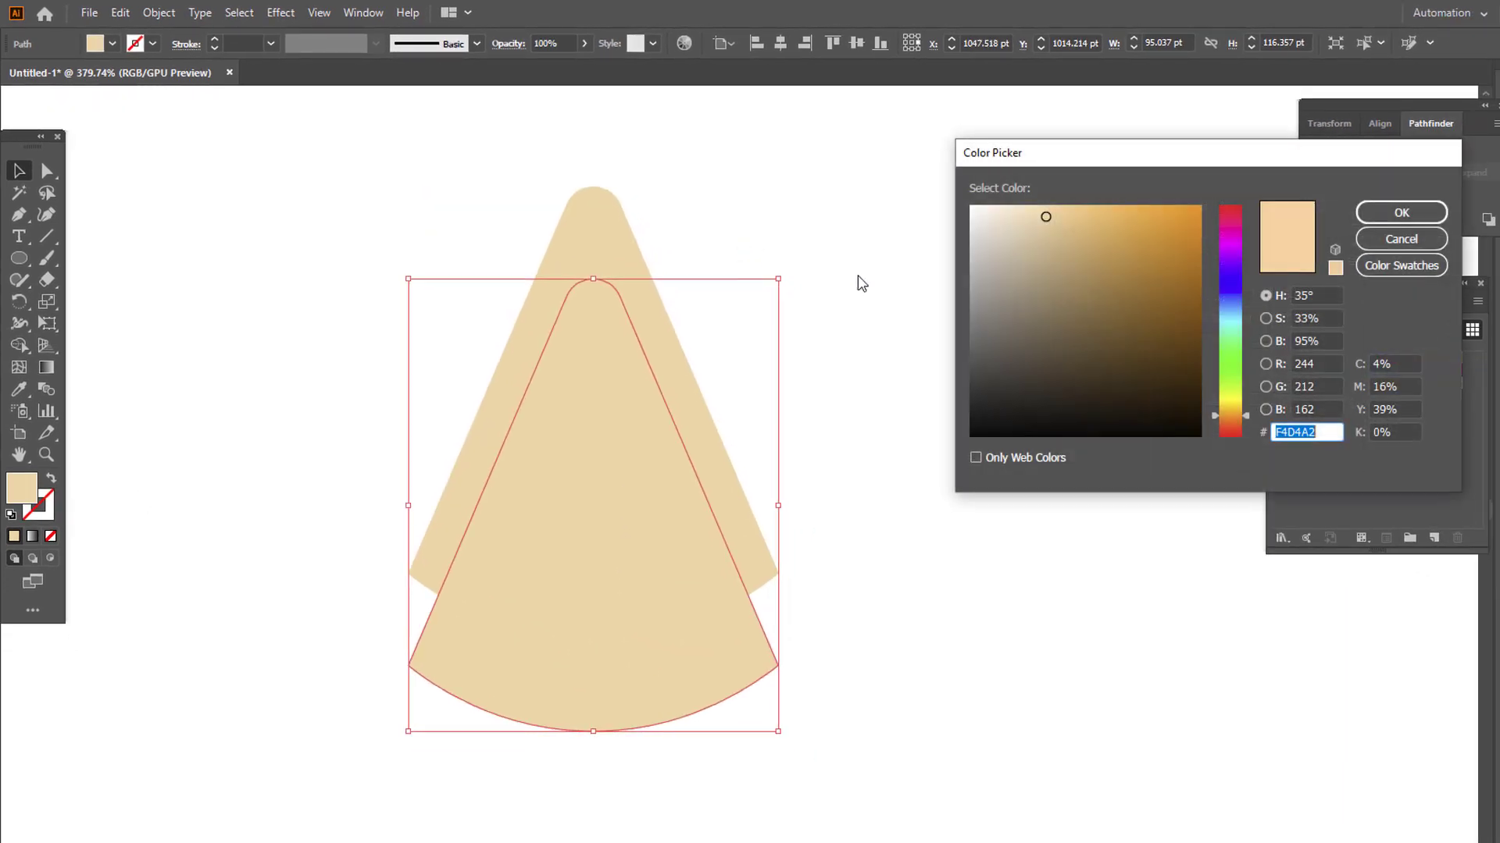
click(1069, 225)
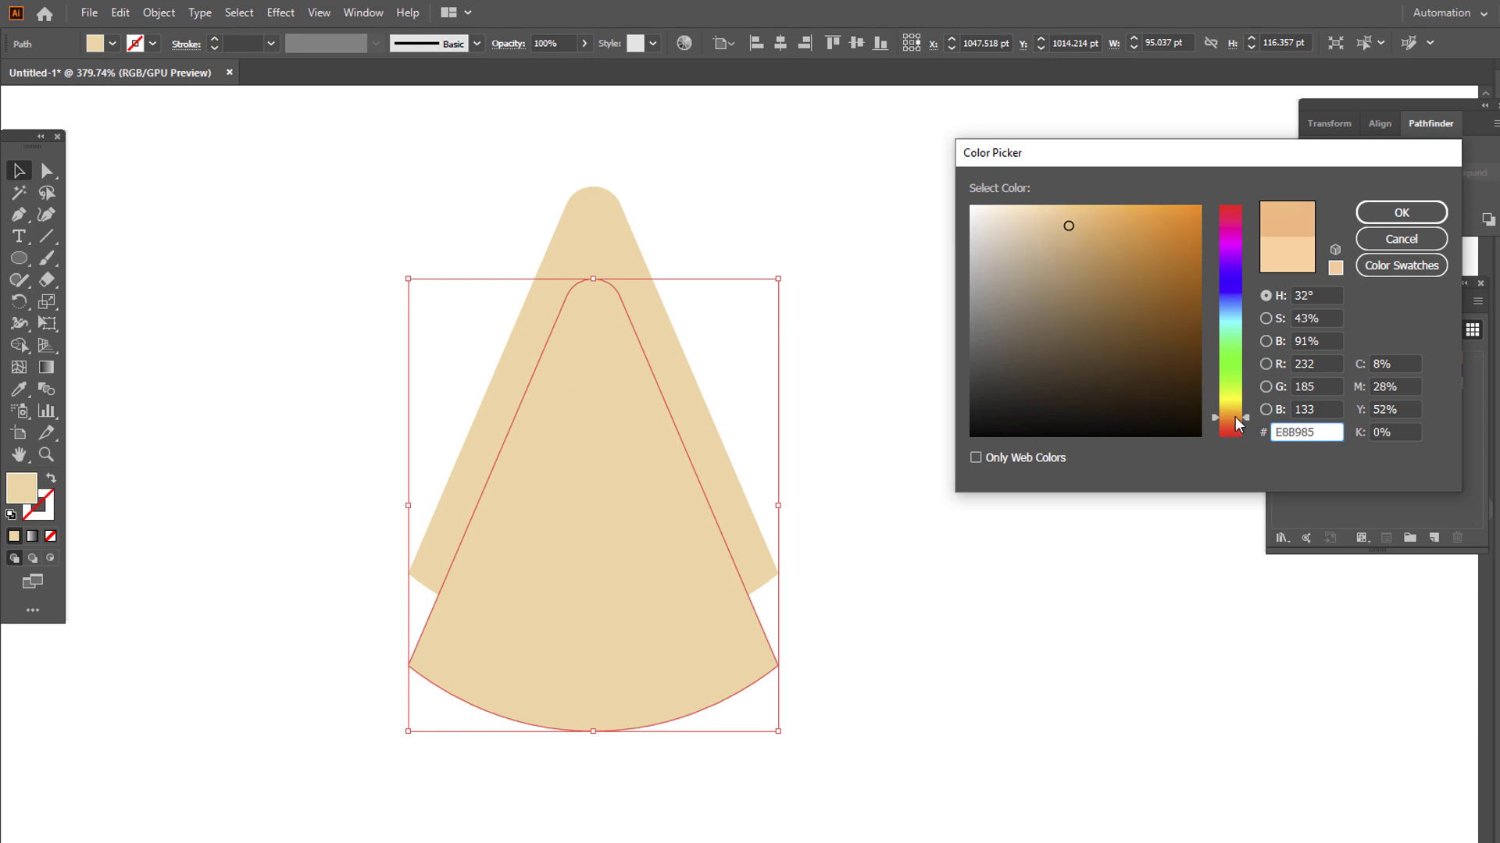
click(1401, 213)
click(876, 651)
Divide the two overlapping slices with Pathfinder, ungroup the result and delete the leftover piece surrounding the inner slice.
key(ctrl+a)
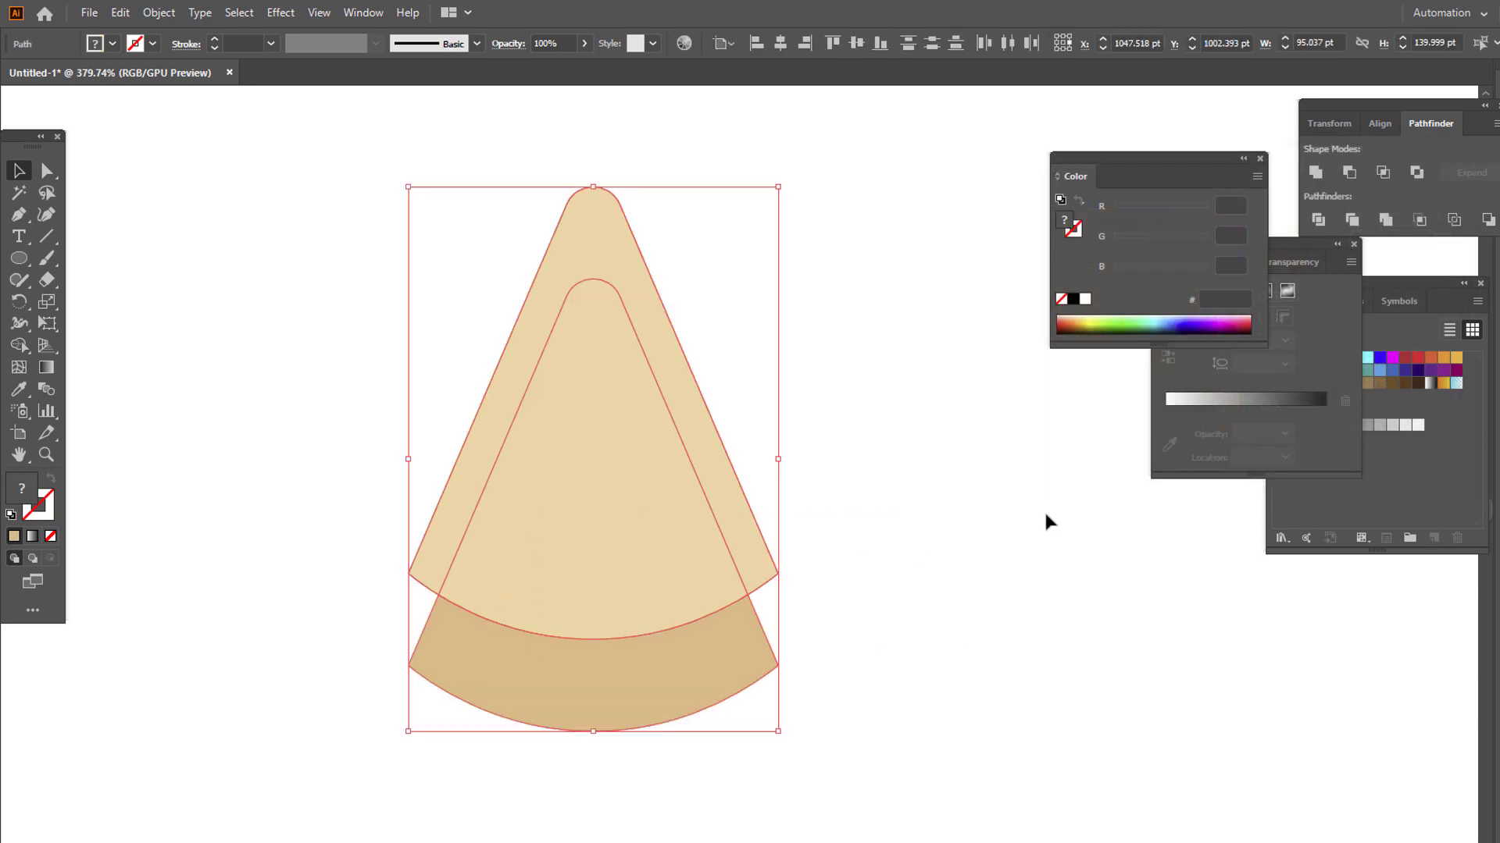
click(1318, 219)
right_click(612, 445)
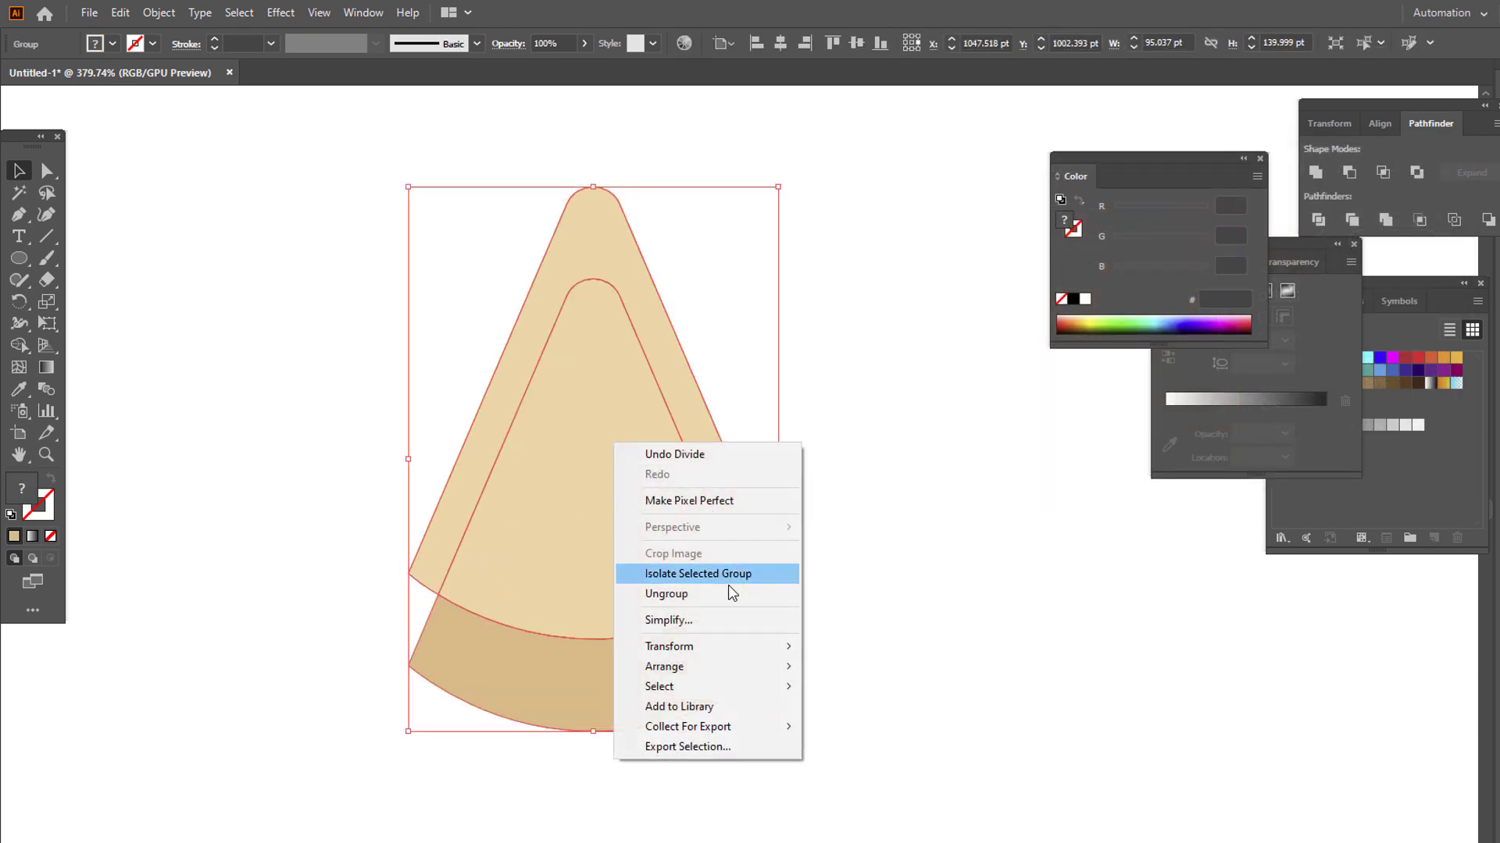
click(729, 593)
click(870, 602)
click(733, 511)
key(Delete)
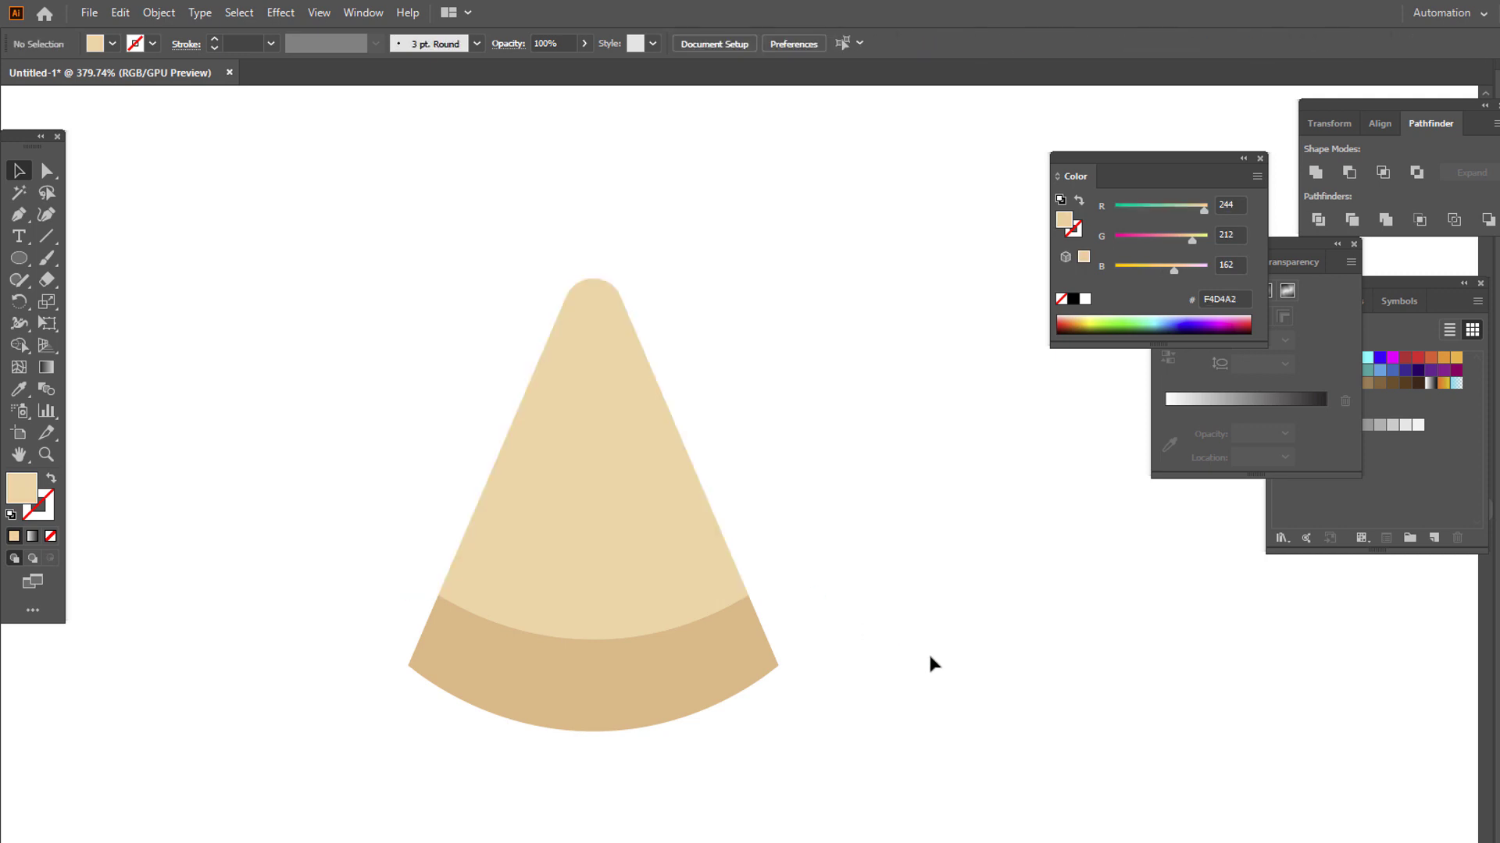
Duplicate the darker bottom band in front of itself and turn the copy into an unfilled path with a 16 pt stroke.
click(714, 674)
click(120, 12)
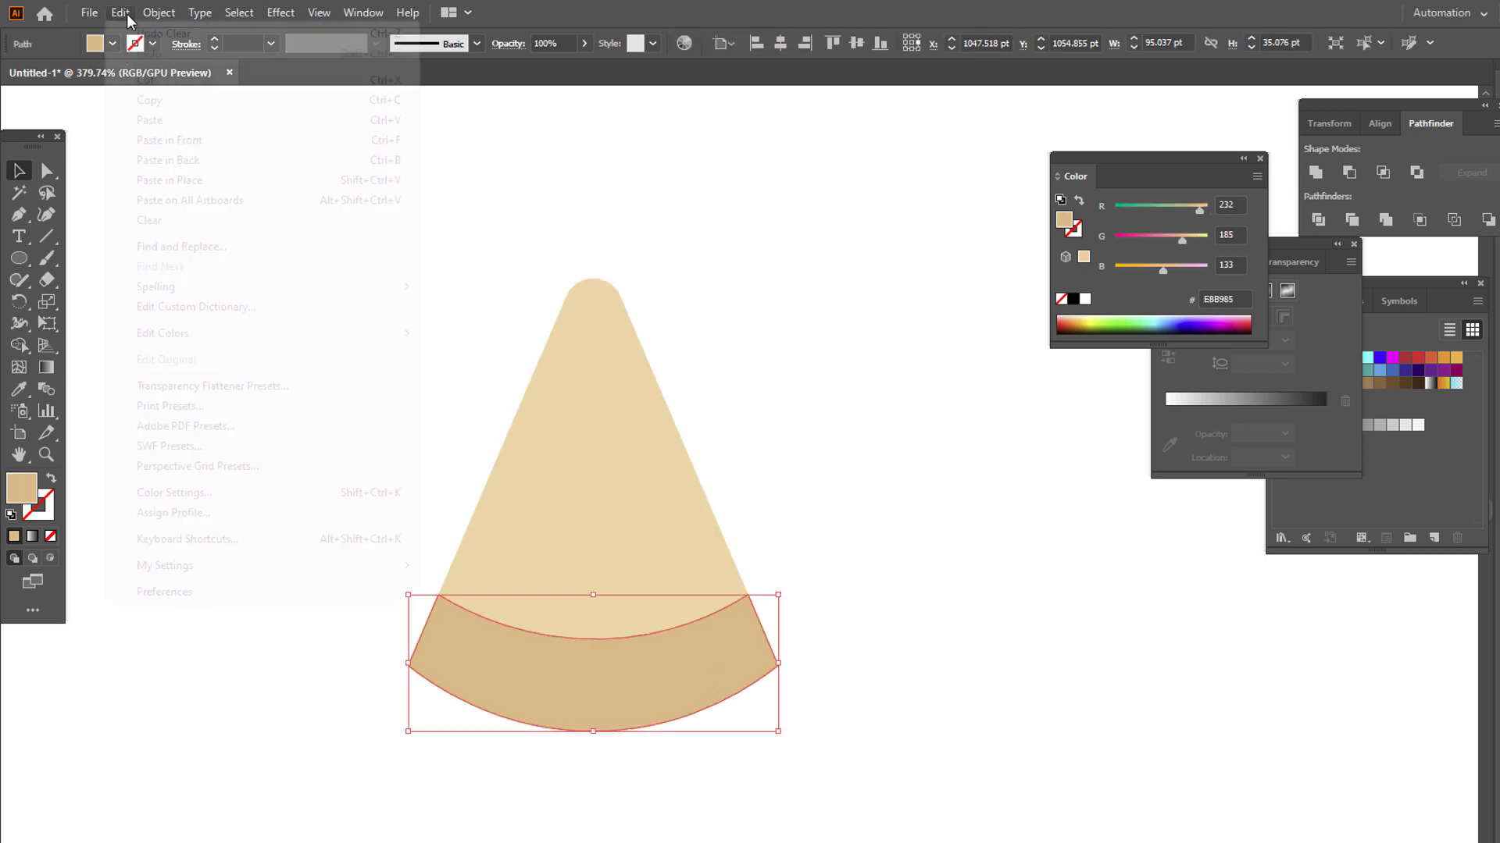
click(136, 104)
click(121, 12)
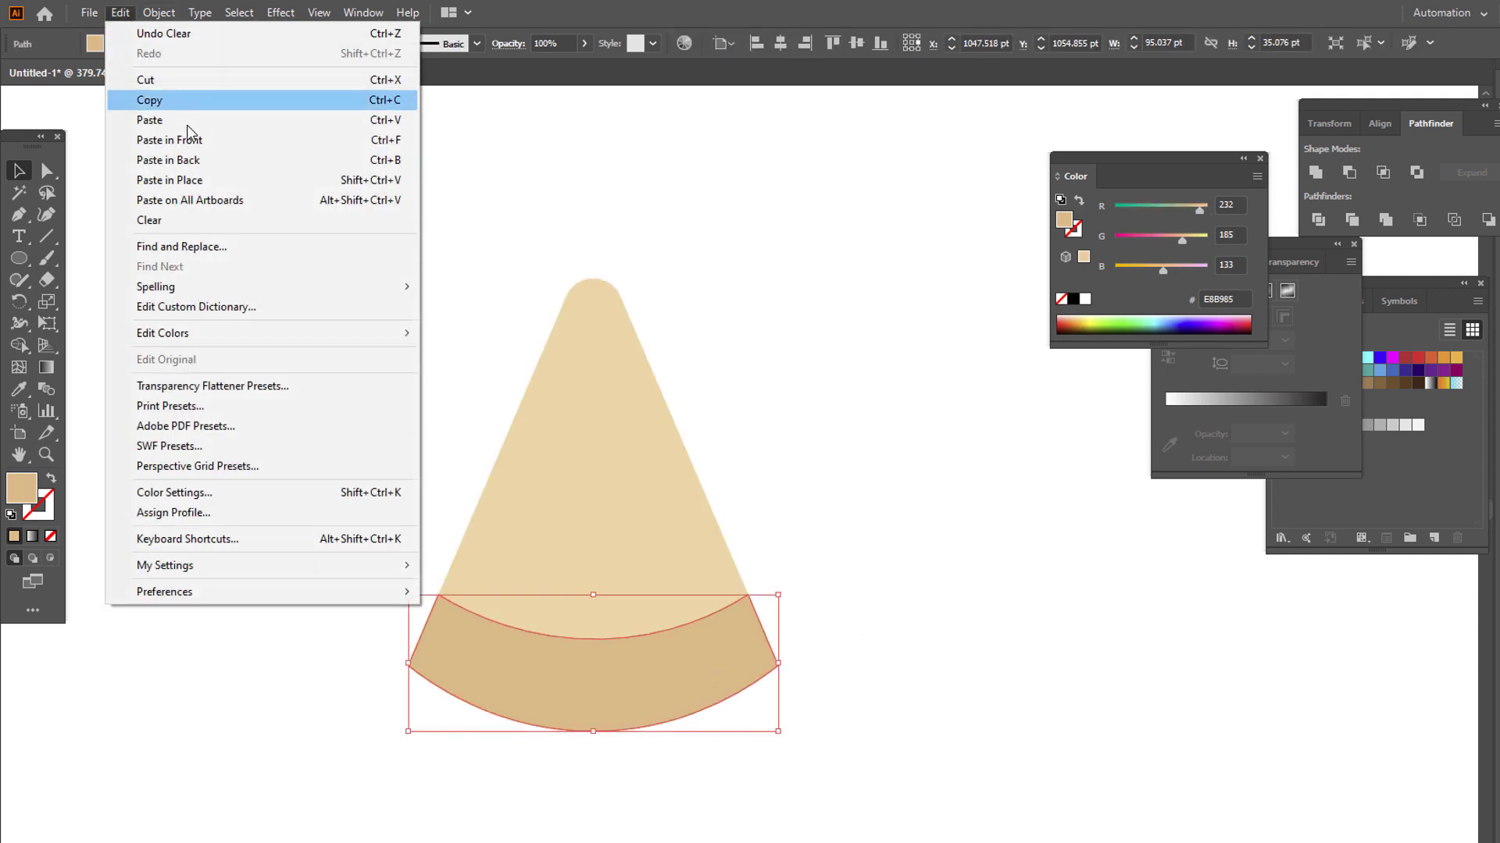
click(171, 135)
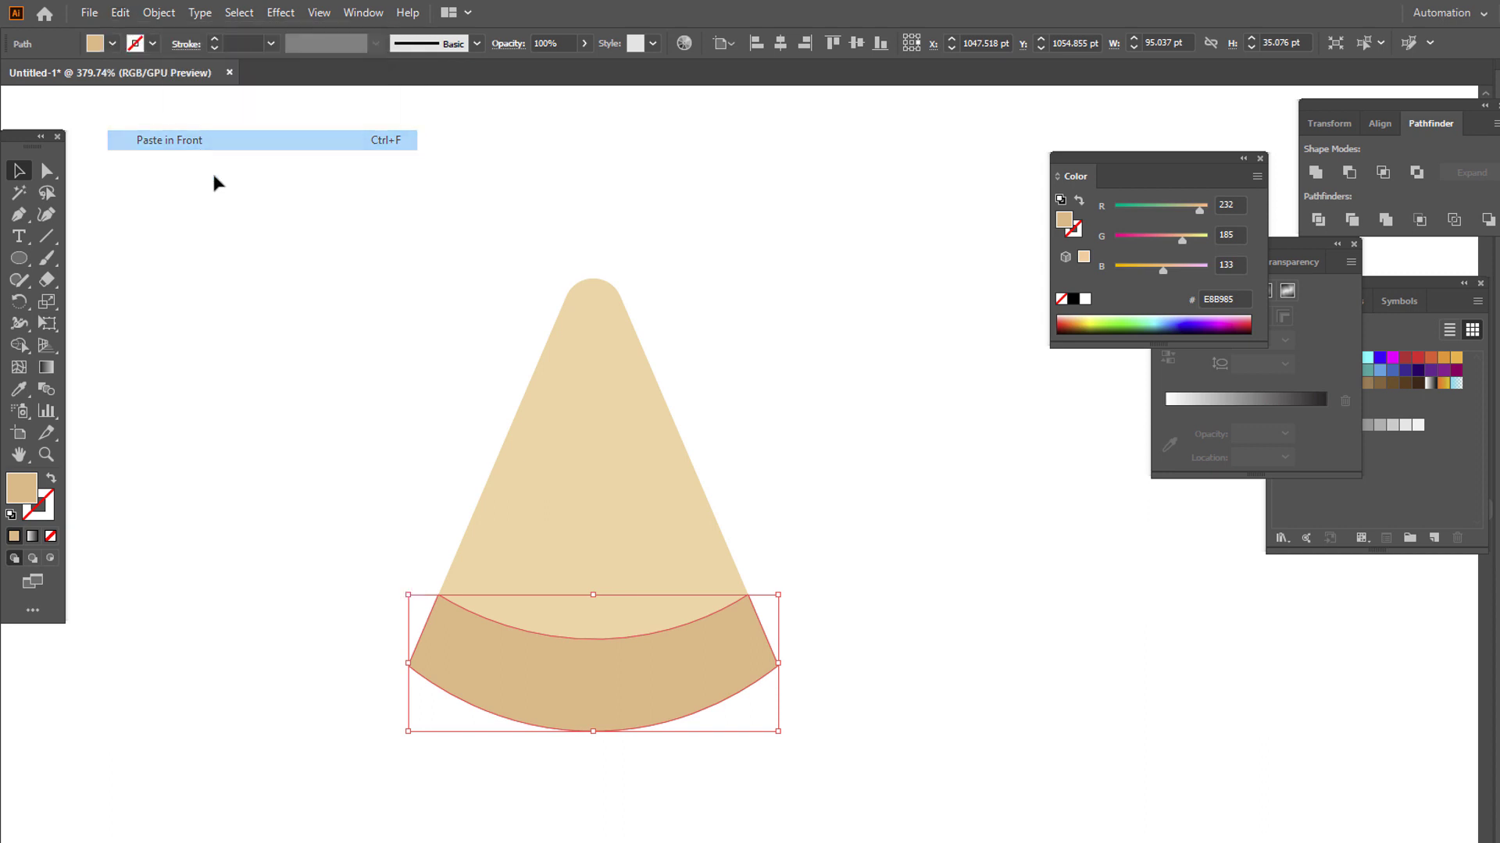
click(52, 479)
scroll(219, 42, up, 15)
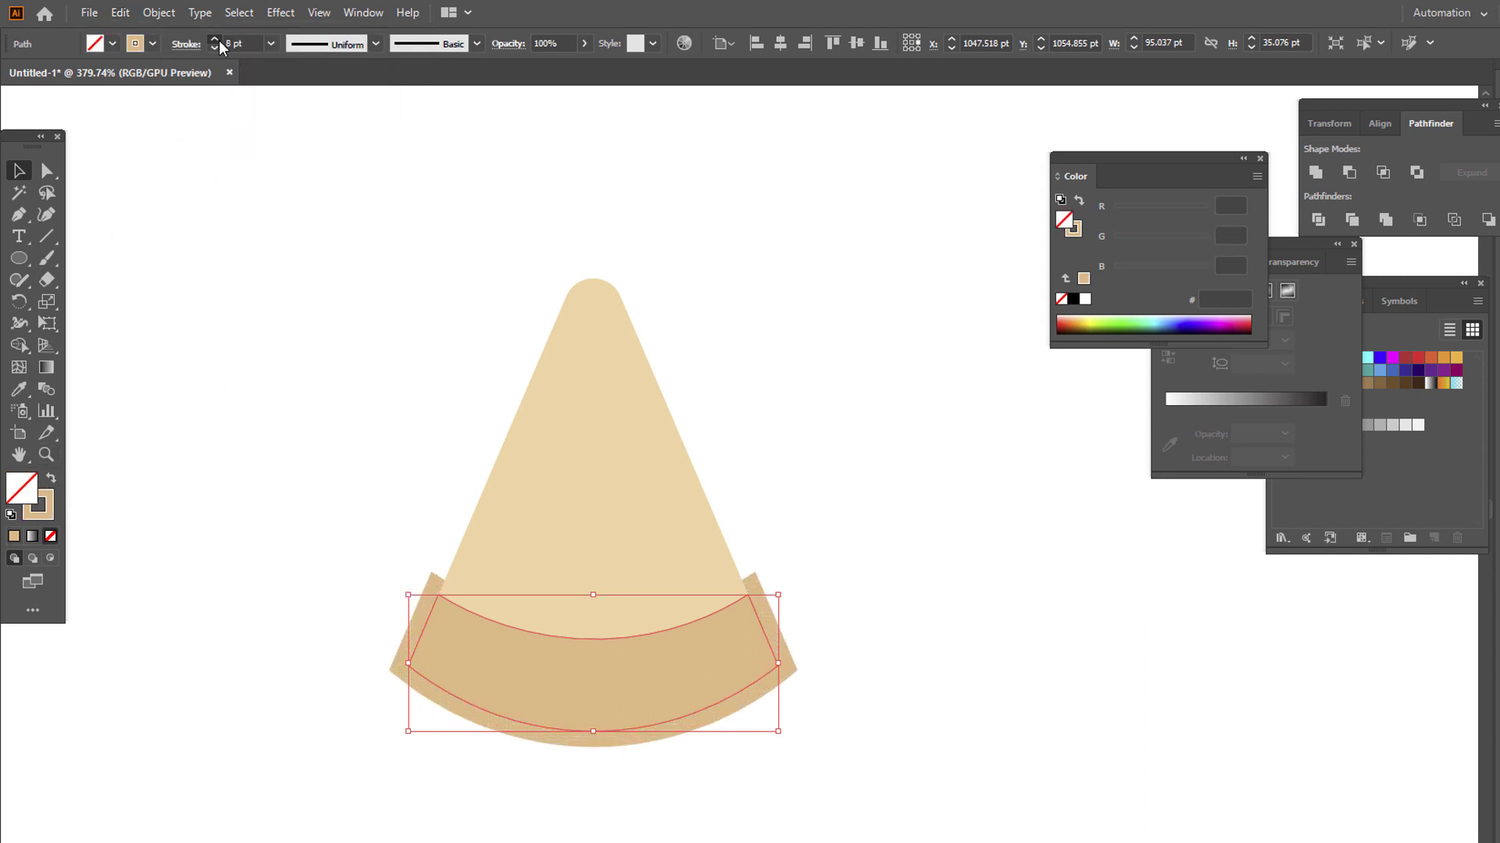
Isolate the stroked band copy and delete its upper anchor points, keeping only the lower arc.
double_click(645, 731)
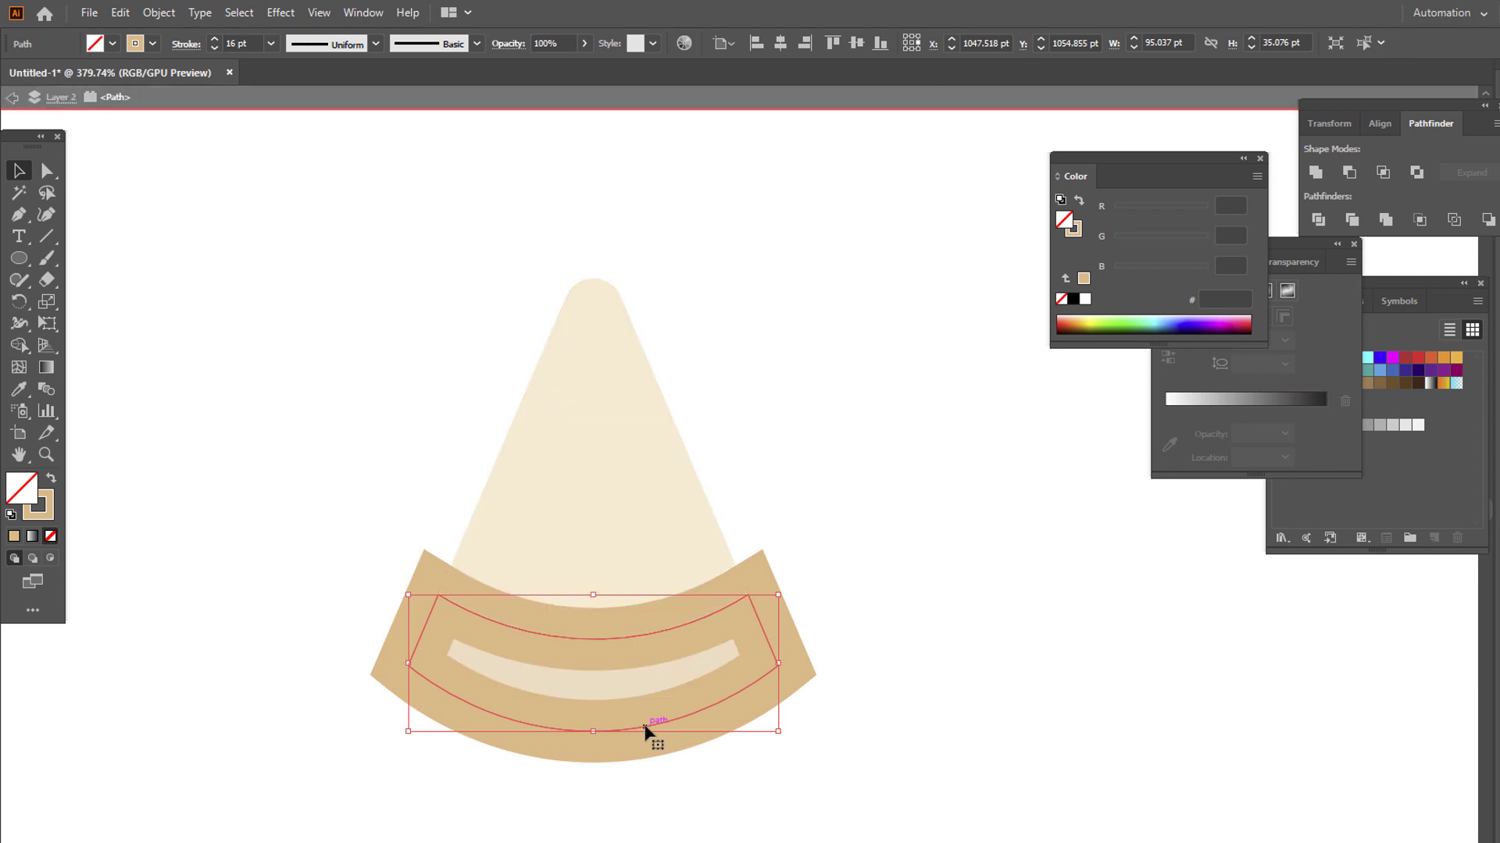
click(46, 172)
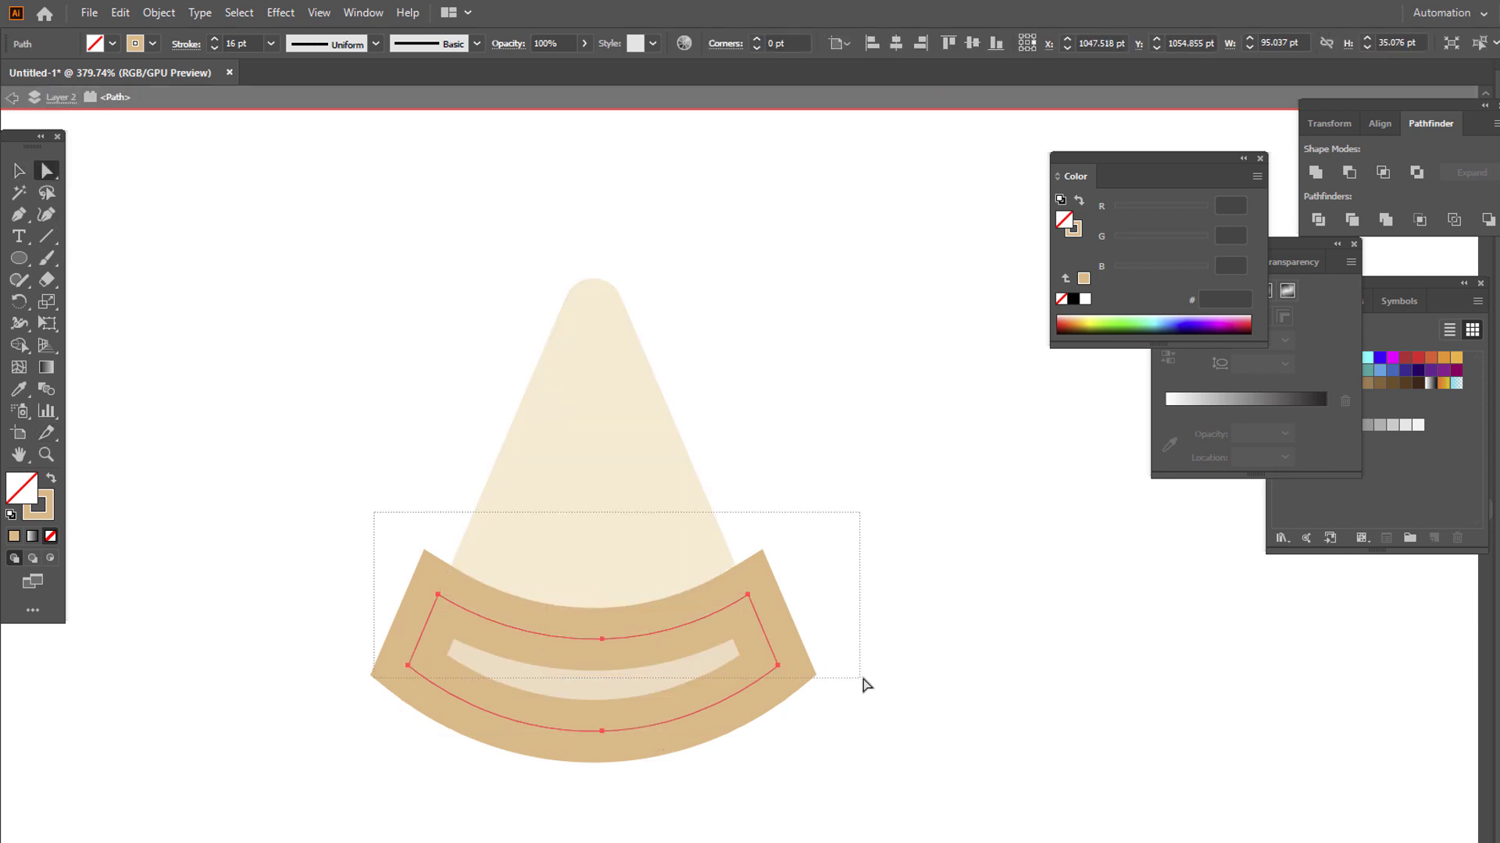
drag(875, 652, 874, 651)
key(Delete)
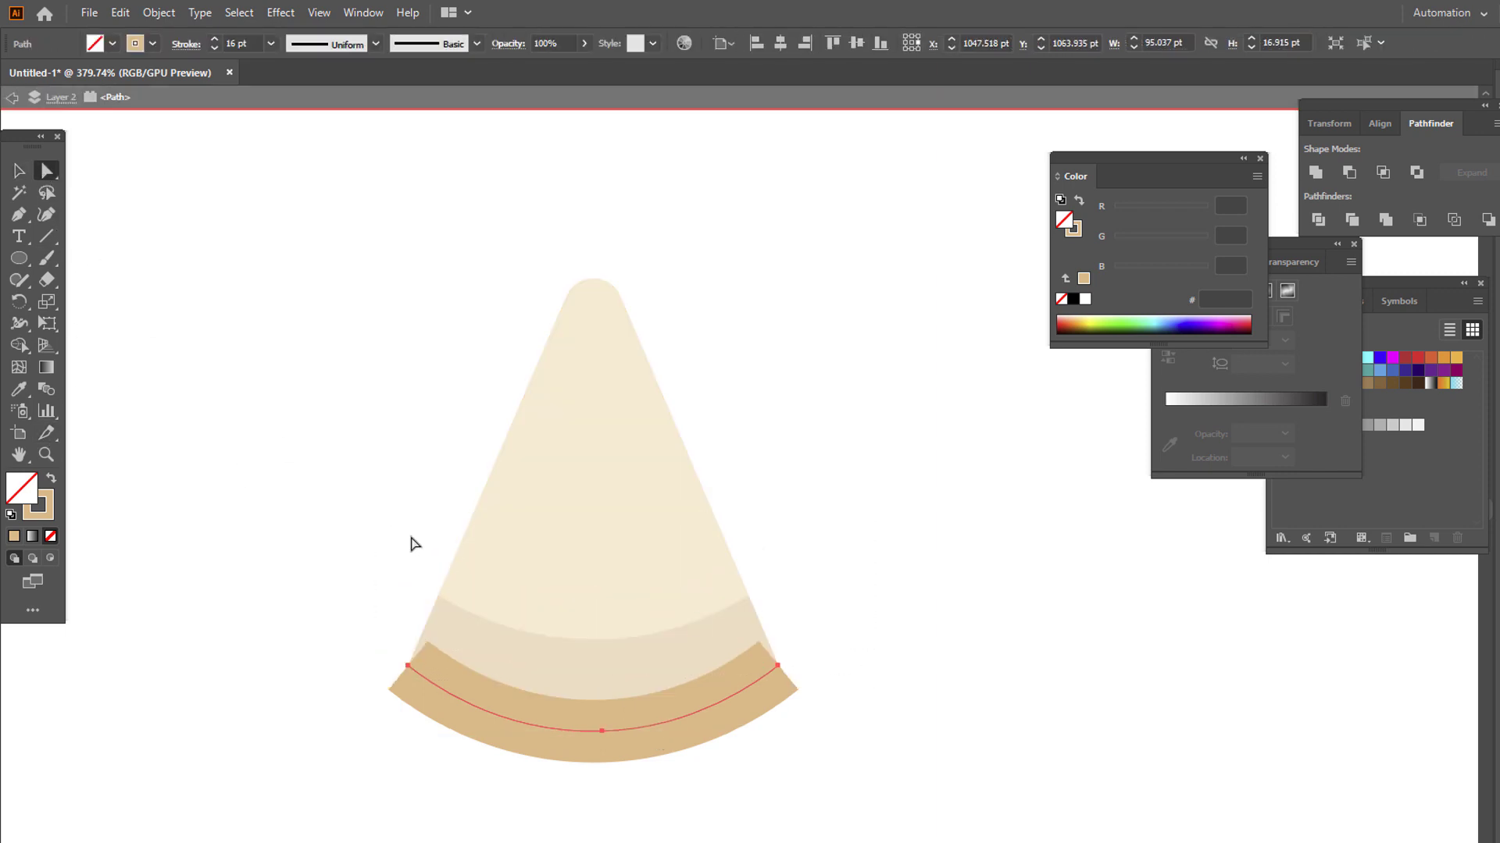
Give the crust arc round caps and set its stroke weight to 20 pt.
click(18, 170)
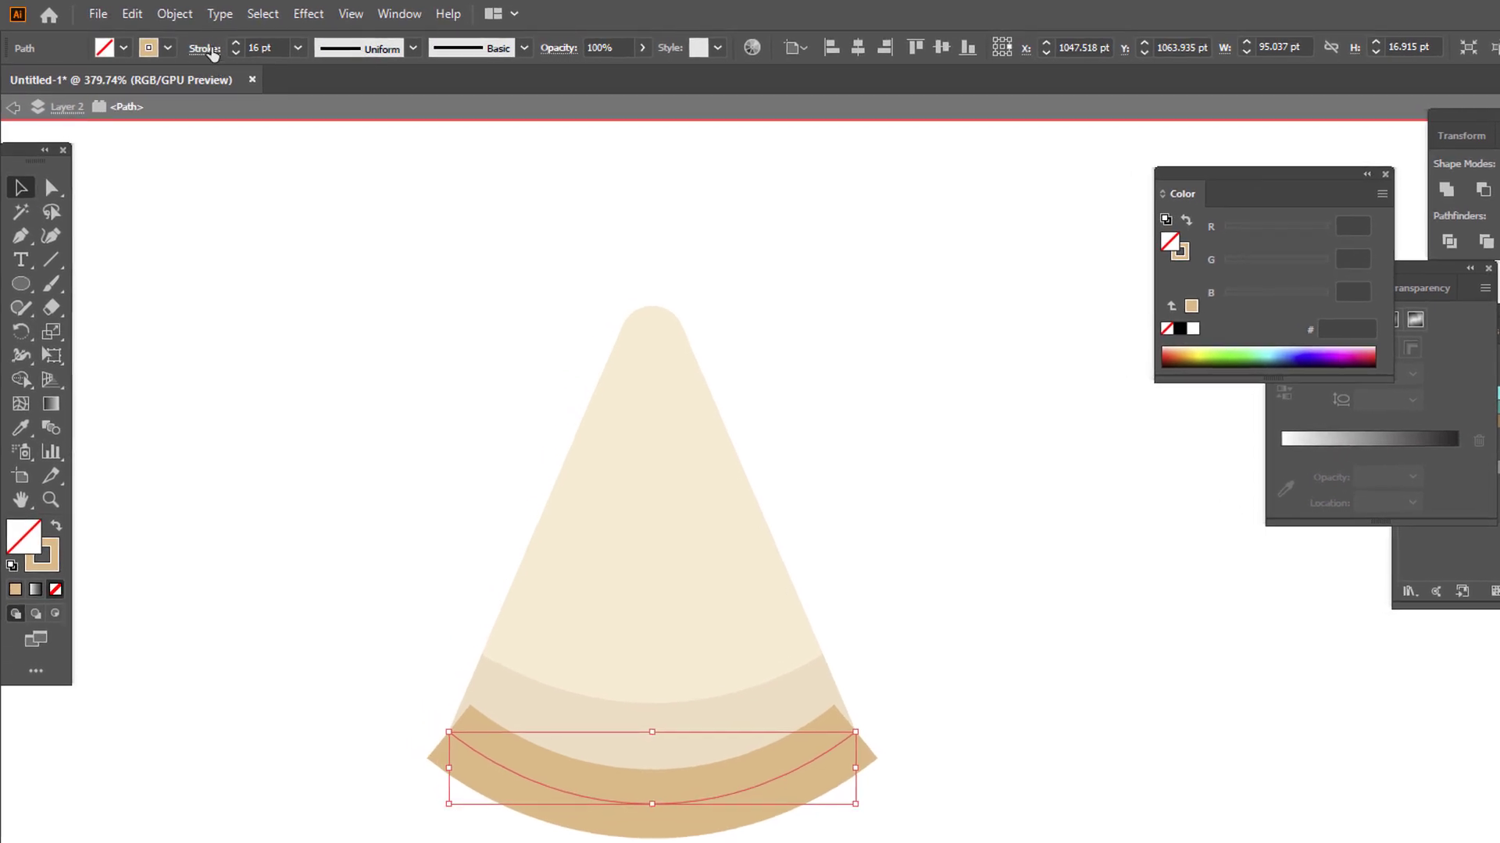
click(209, 50)
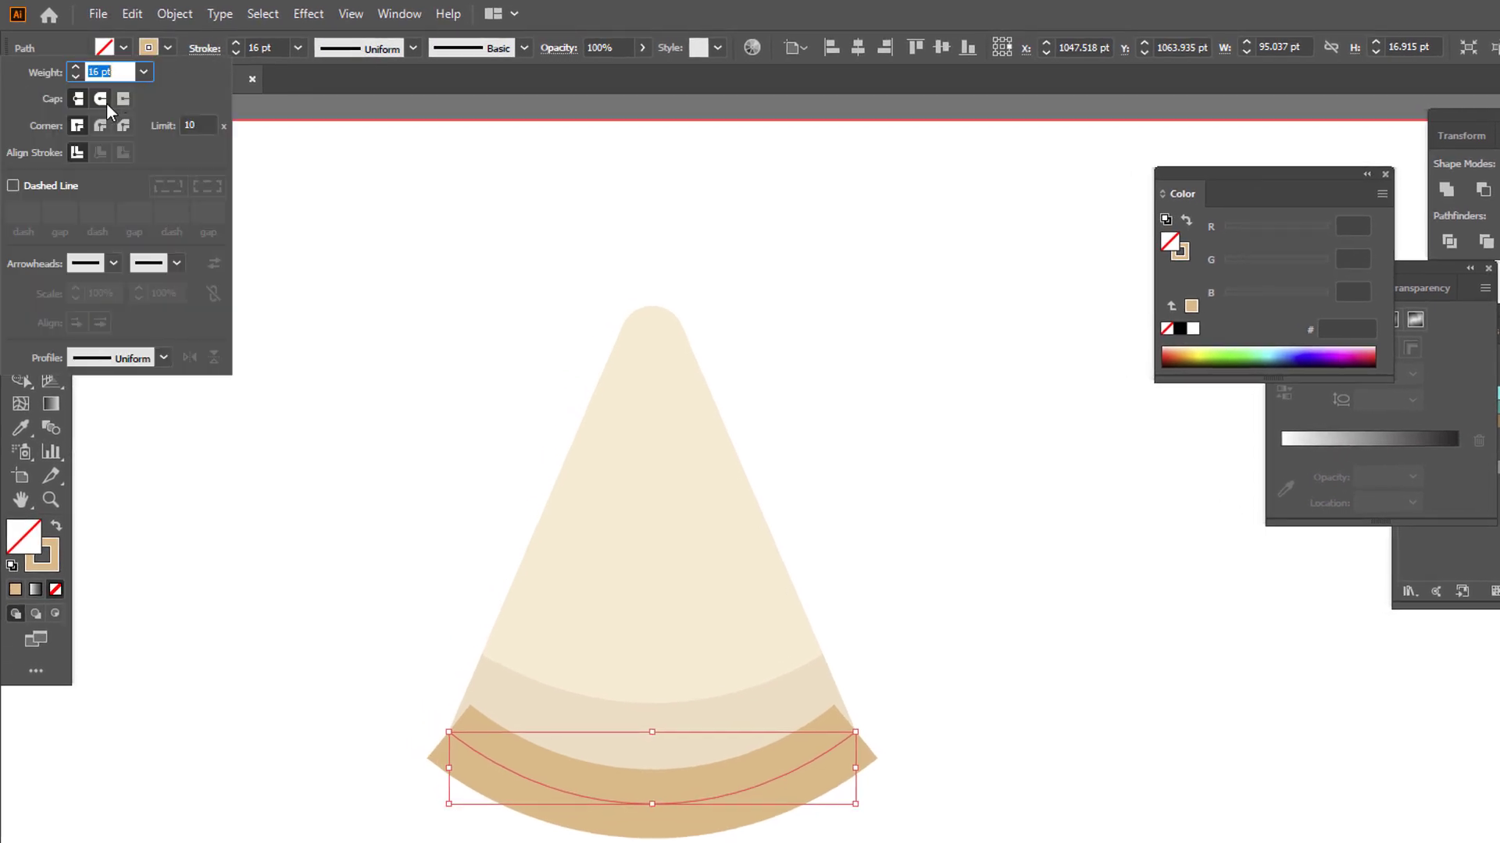
click(100, 99)
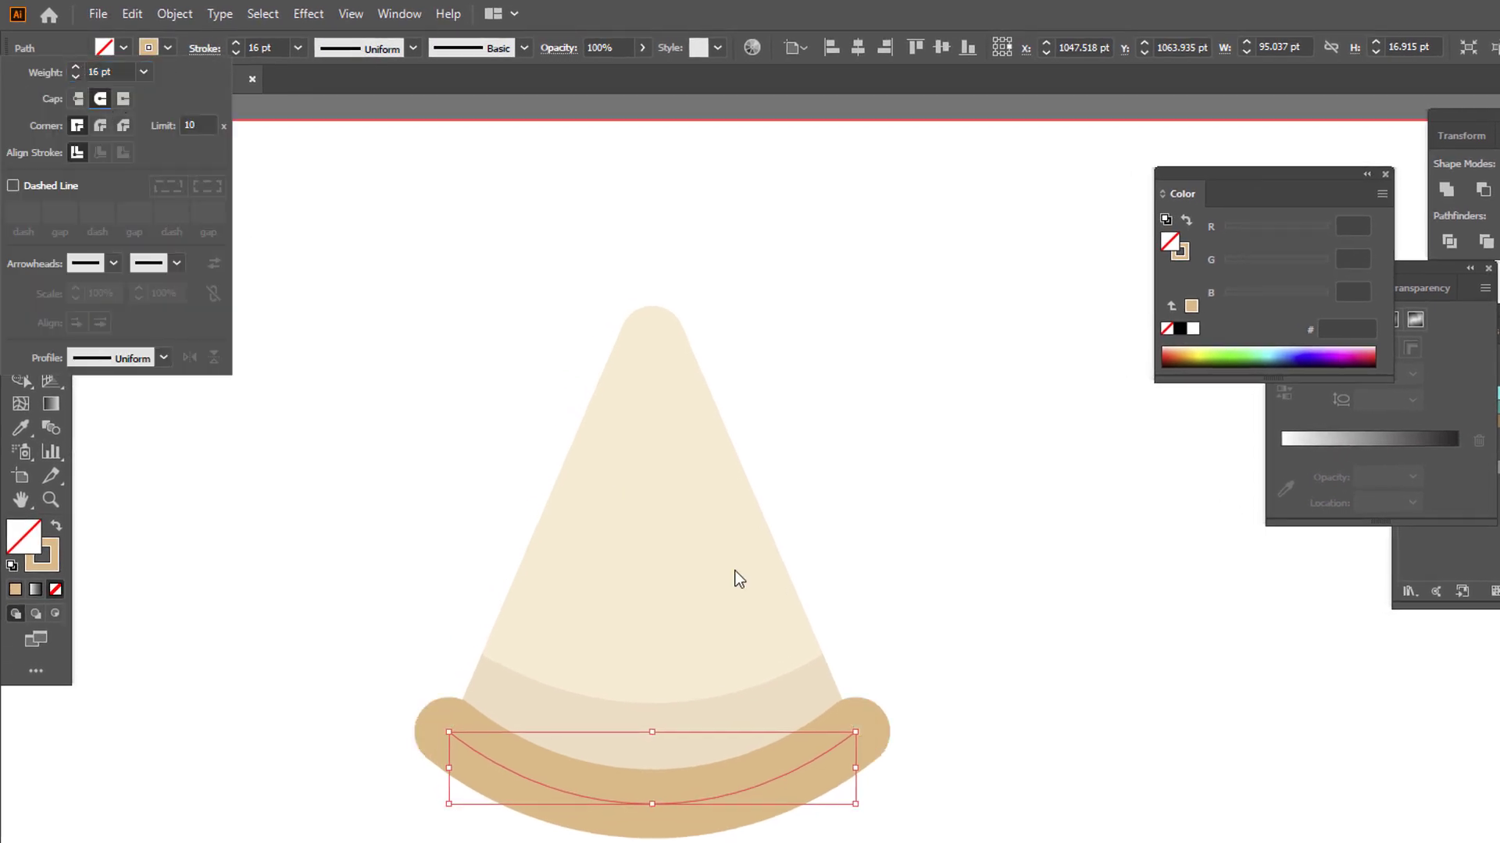
click(235, 42)
click(235, 42)
click(235, 43)
click(235, 43)
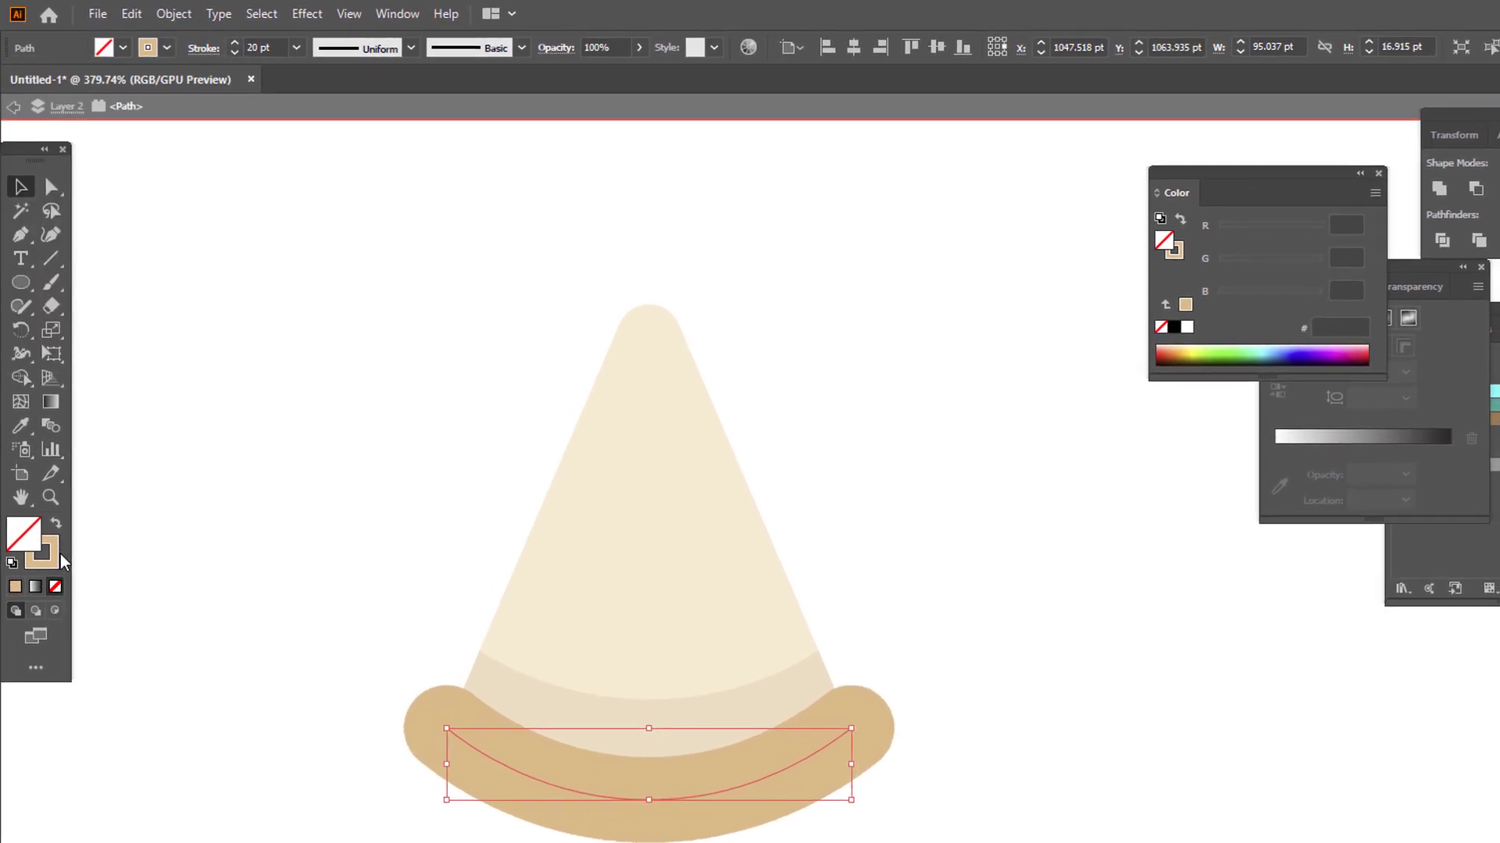
Set the crust arc's stroke colour to DD9D72.
double_click(43, 555)
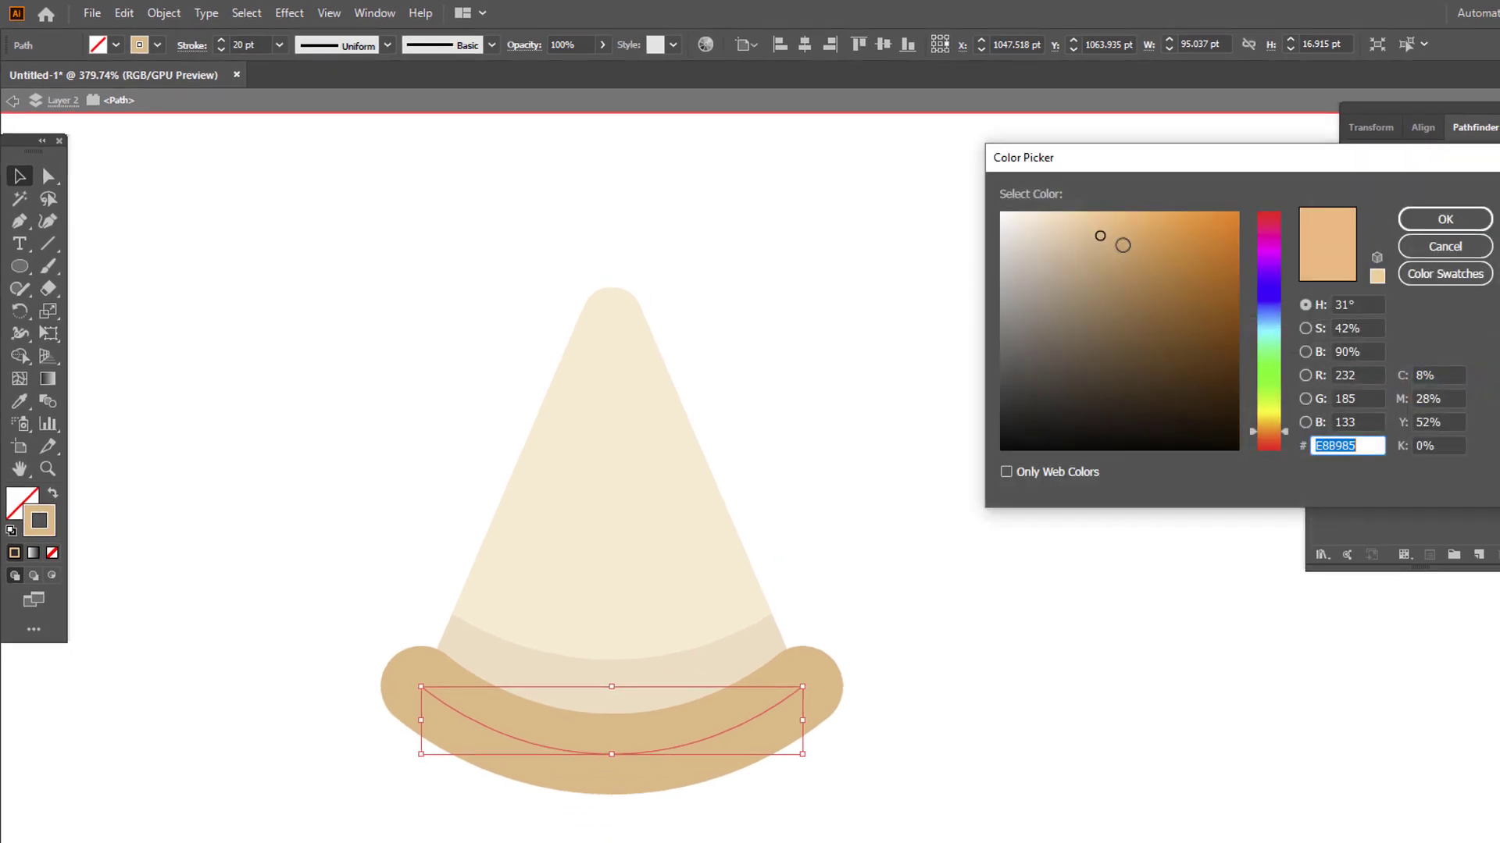
click(1122, 246)
click(1272, 434)
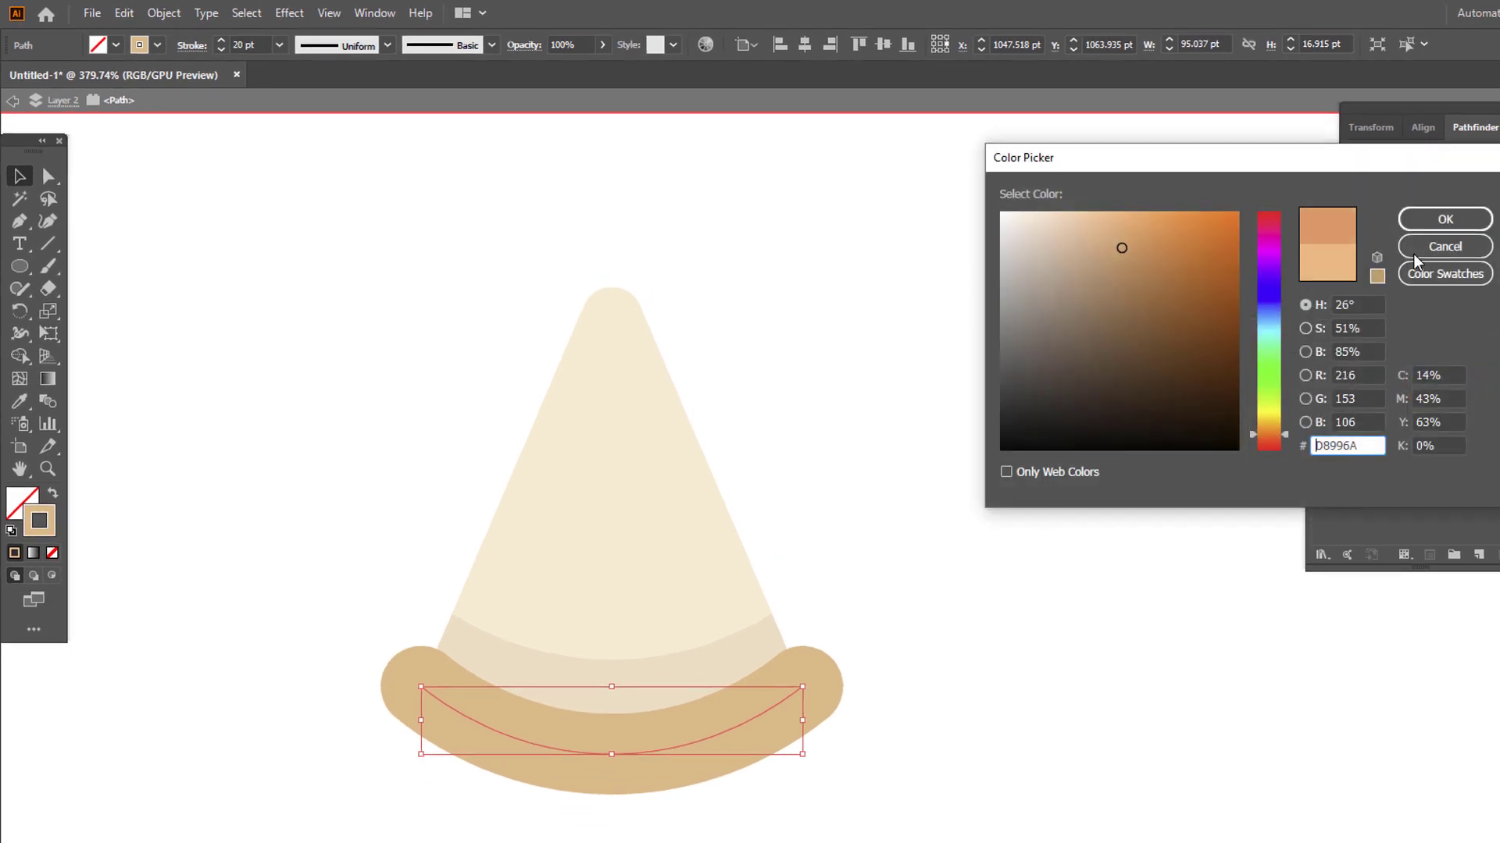
click(1445, 218)
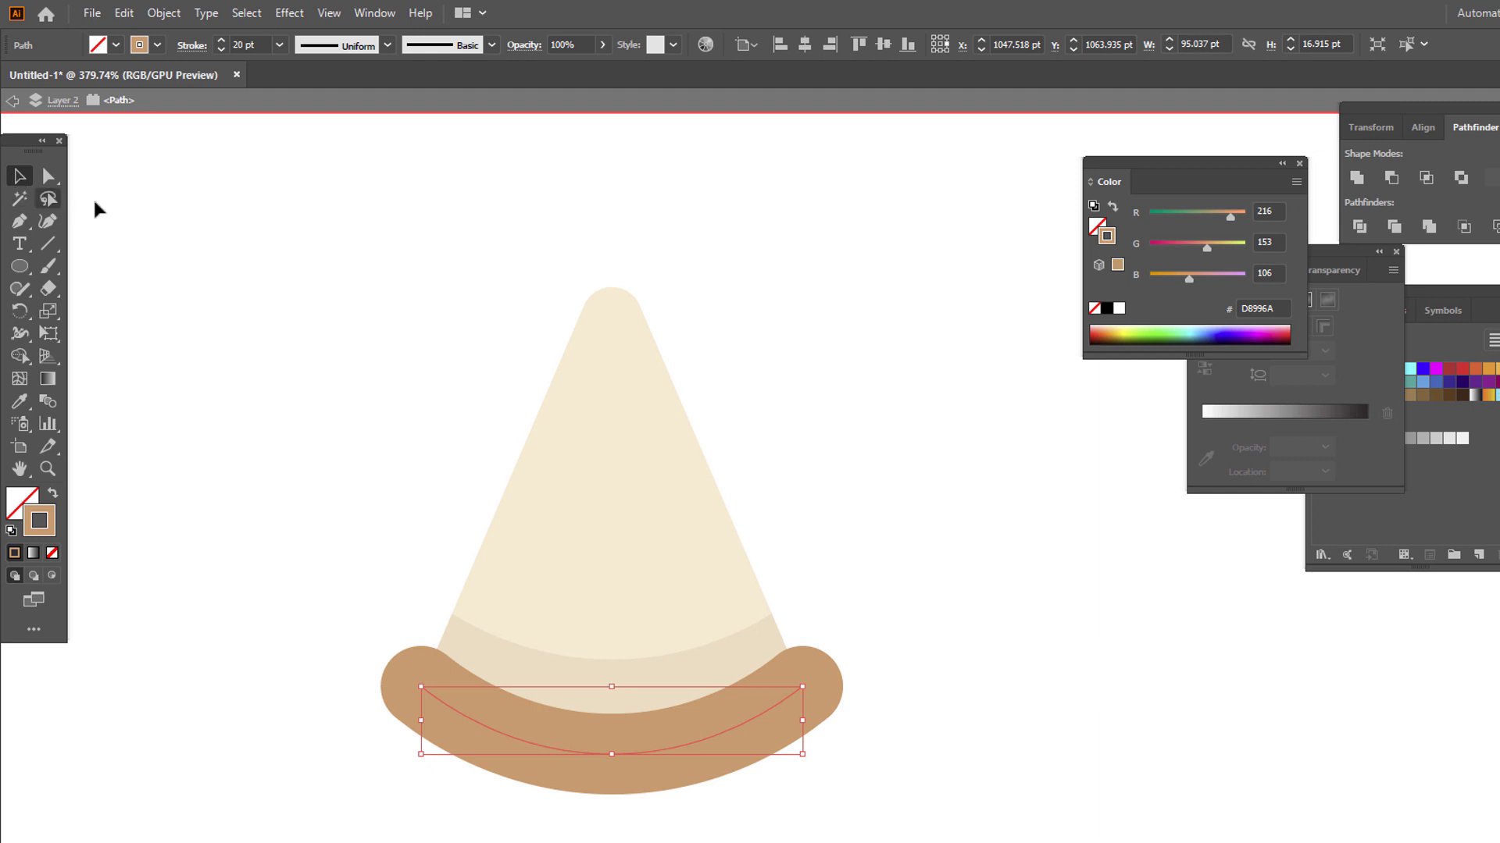
double_click(39, 521)
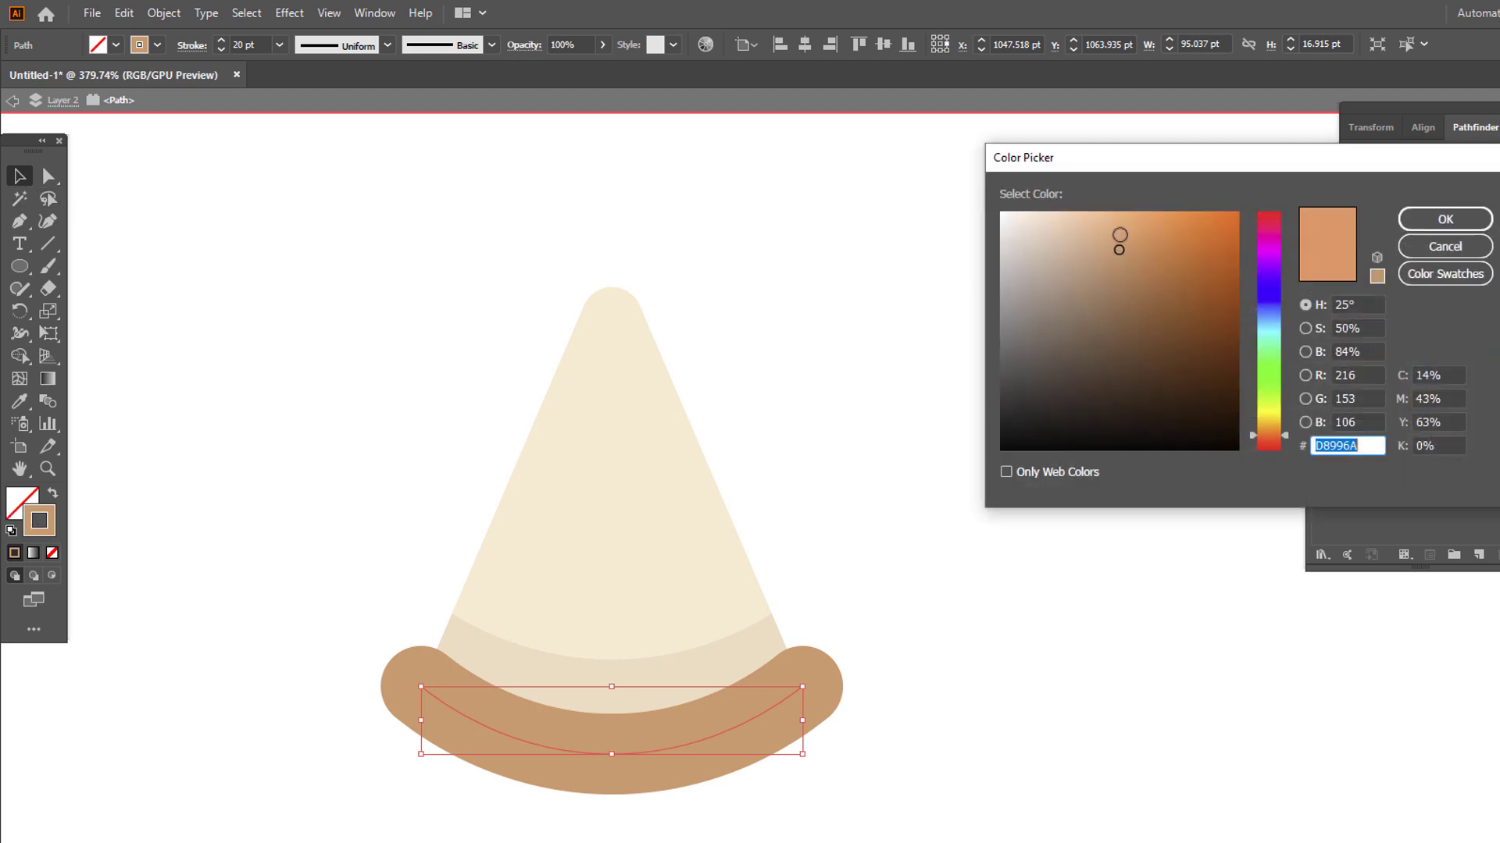
click(1445, 219)
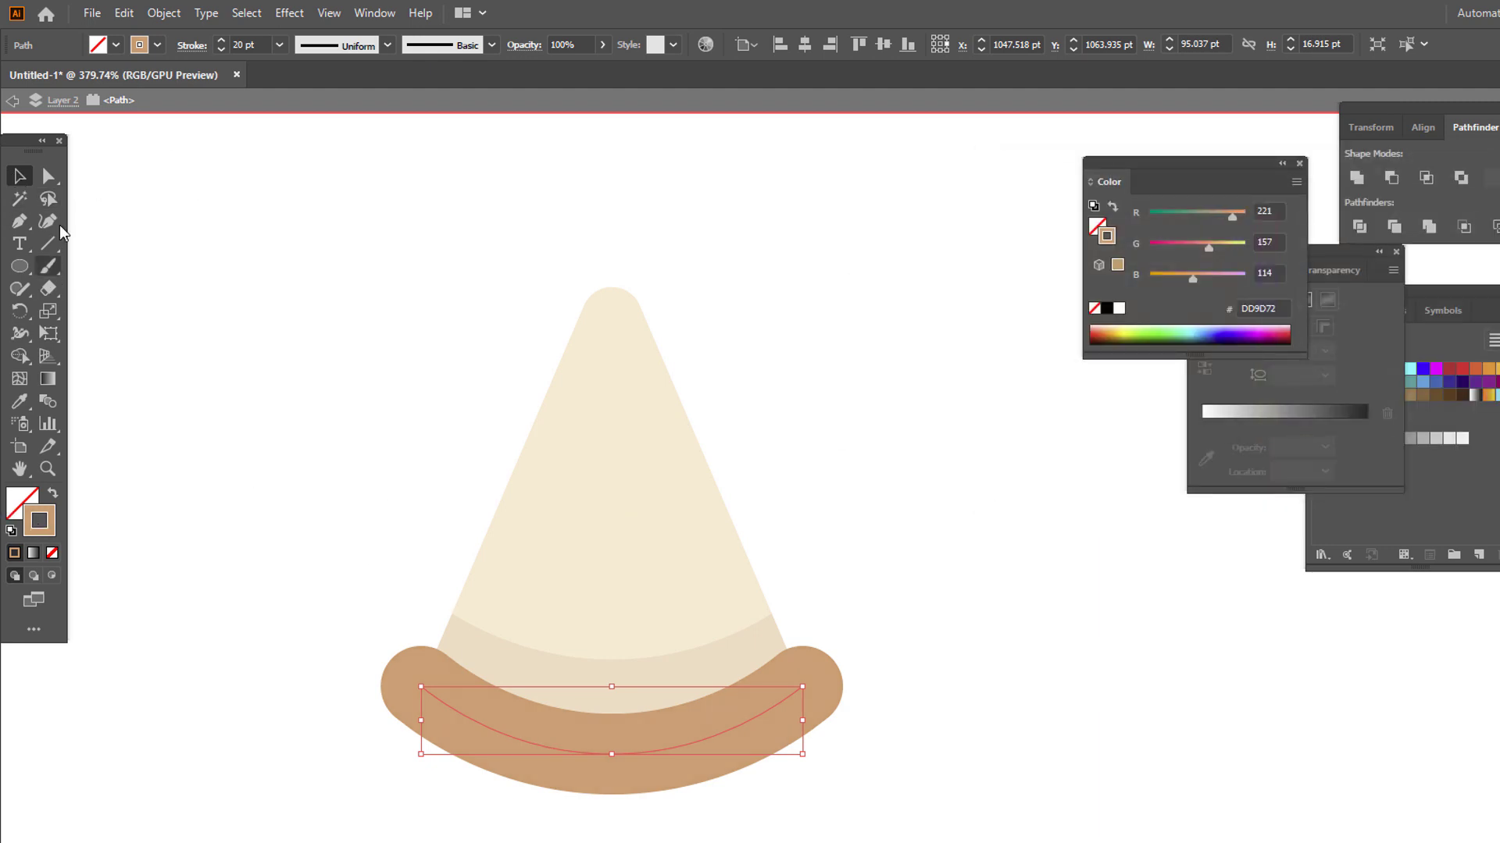
Duplicate the crust arc in front of itself and cut the copy down to a short left segment and a longer middle segment.
click(124, 13)
click(133, 103)
click(124, 13)
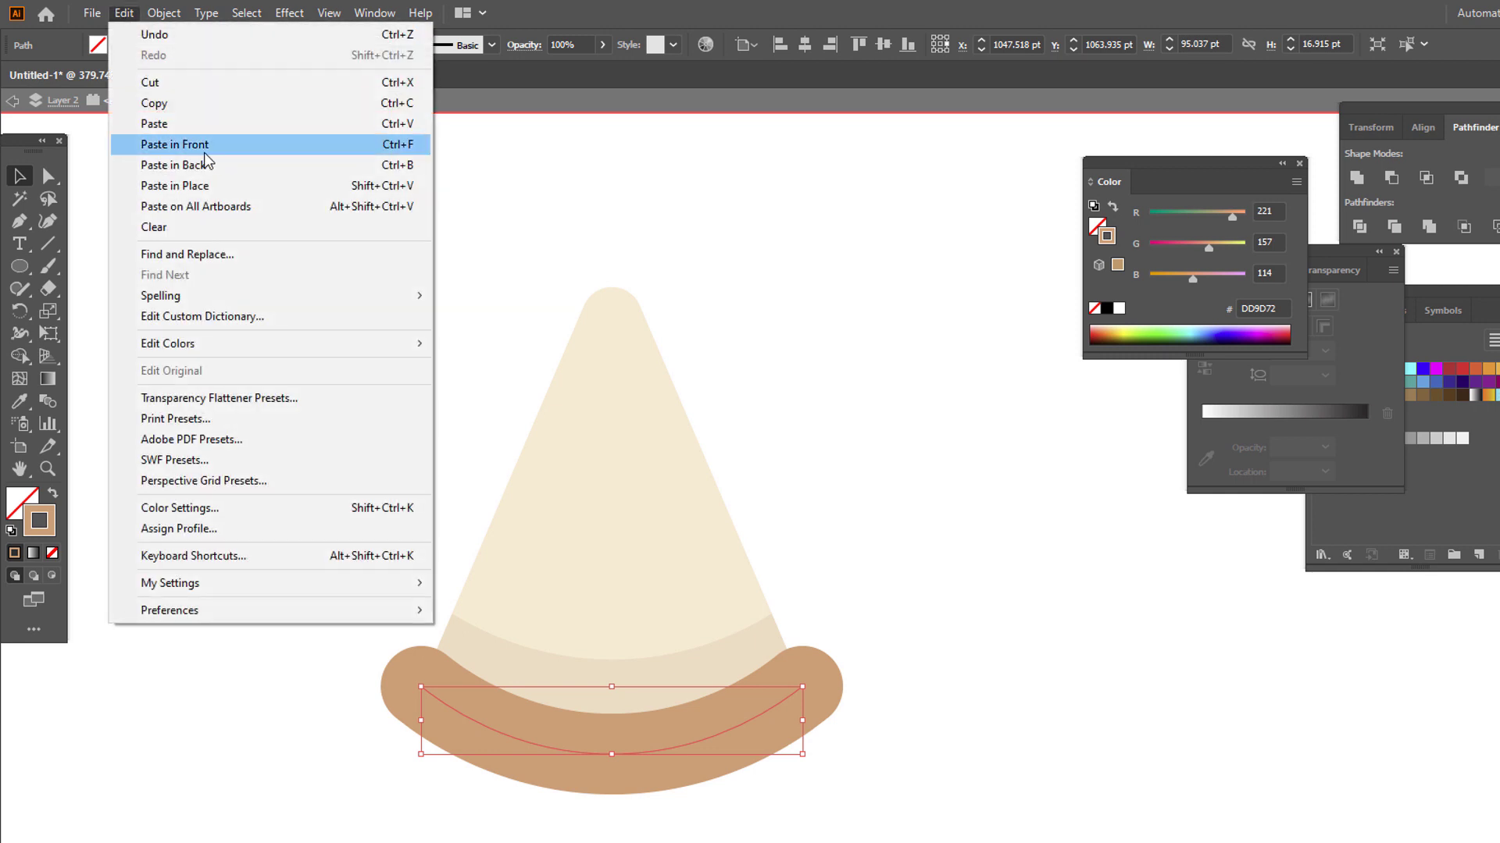
click(204, 149)
key(p)
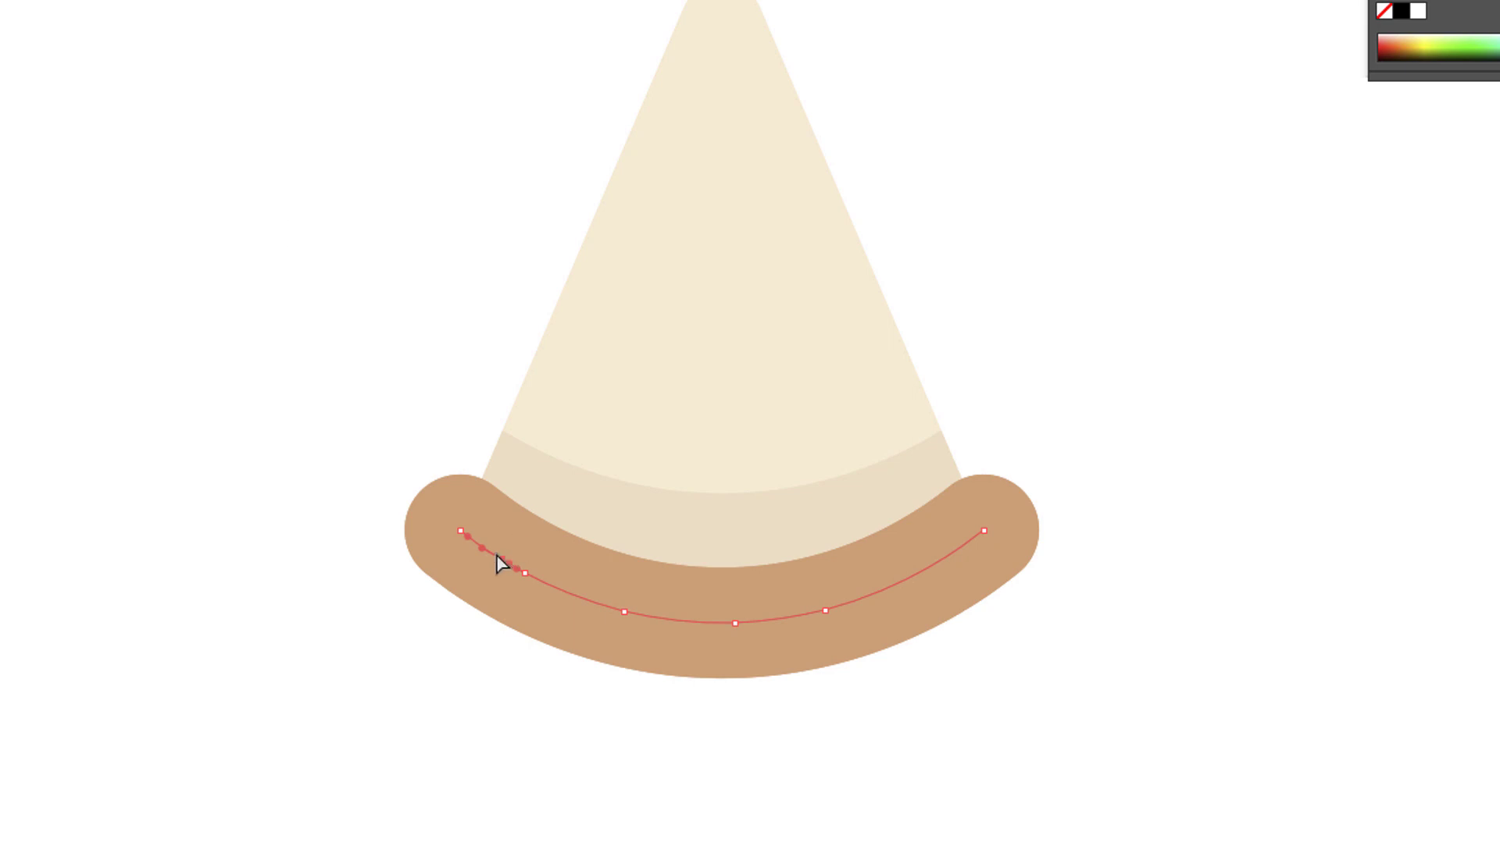
click(460, 529)
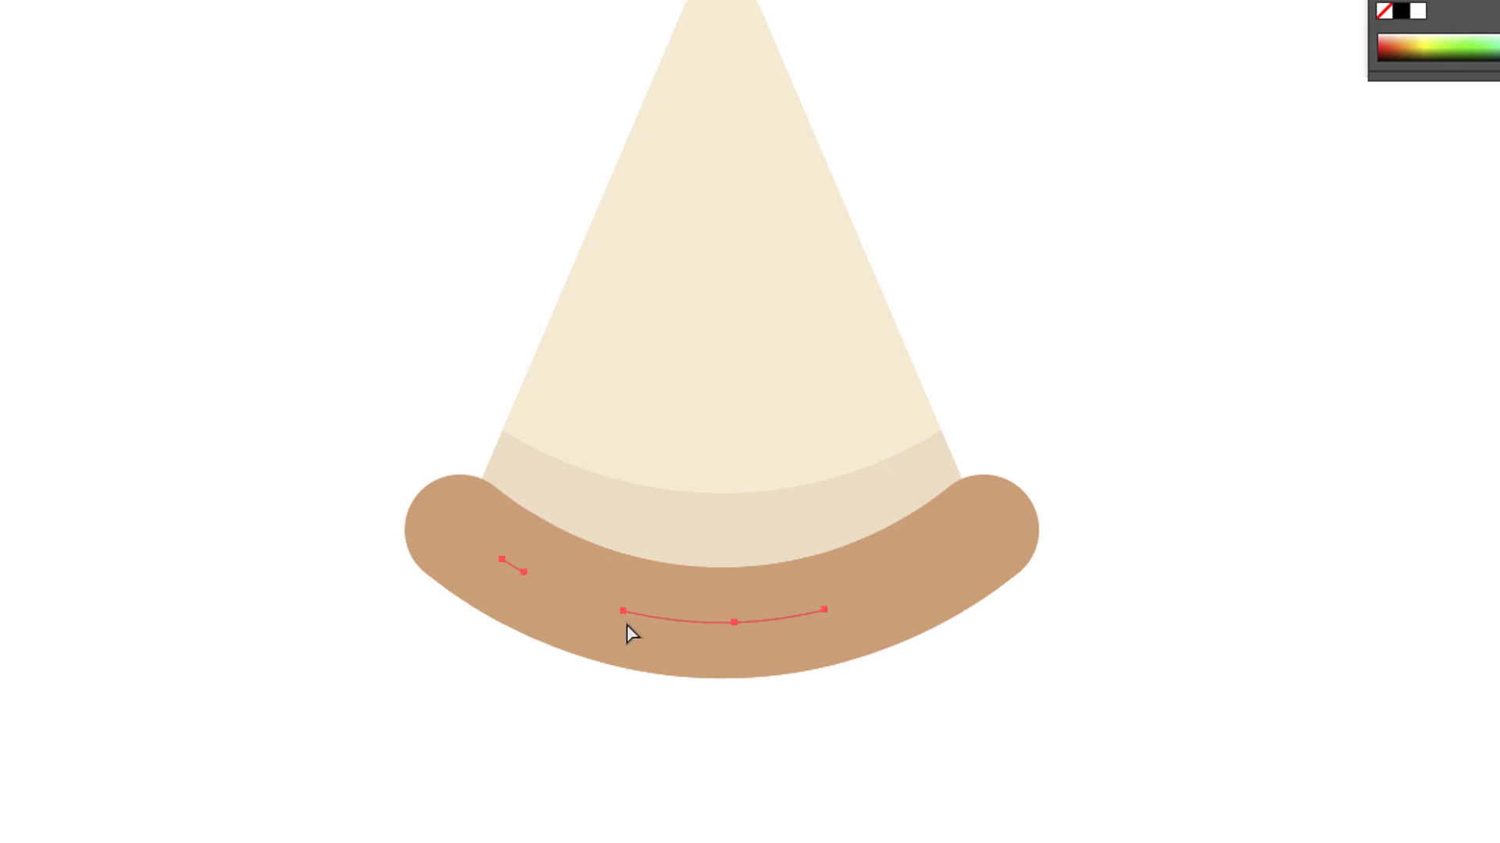
Set the stroke colour of the two crust highlight segments to EAB998.
key(v)
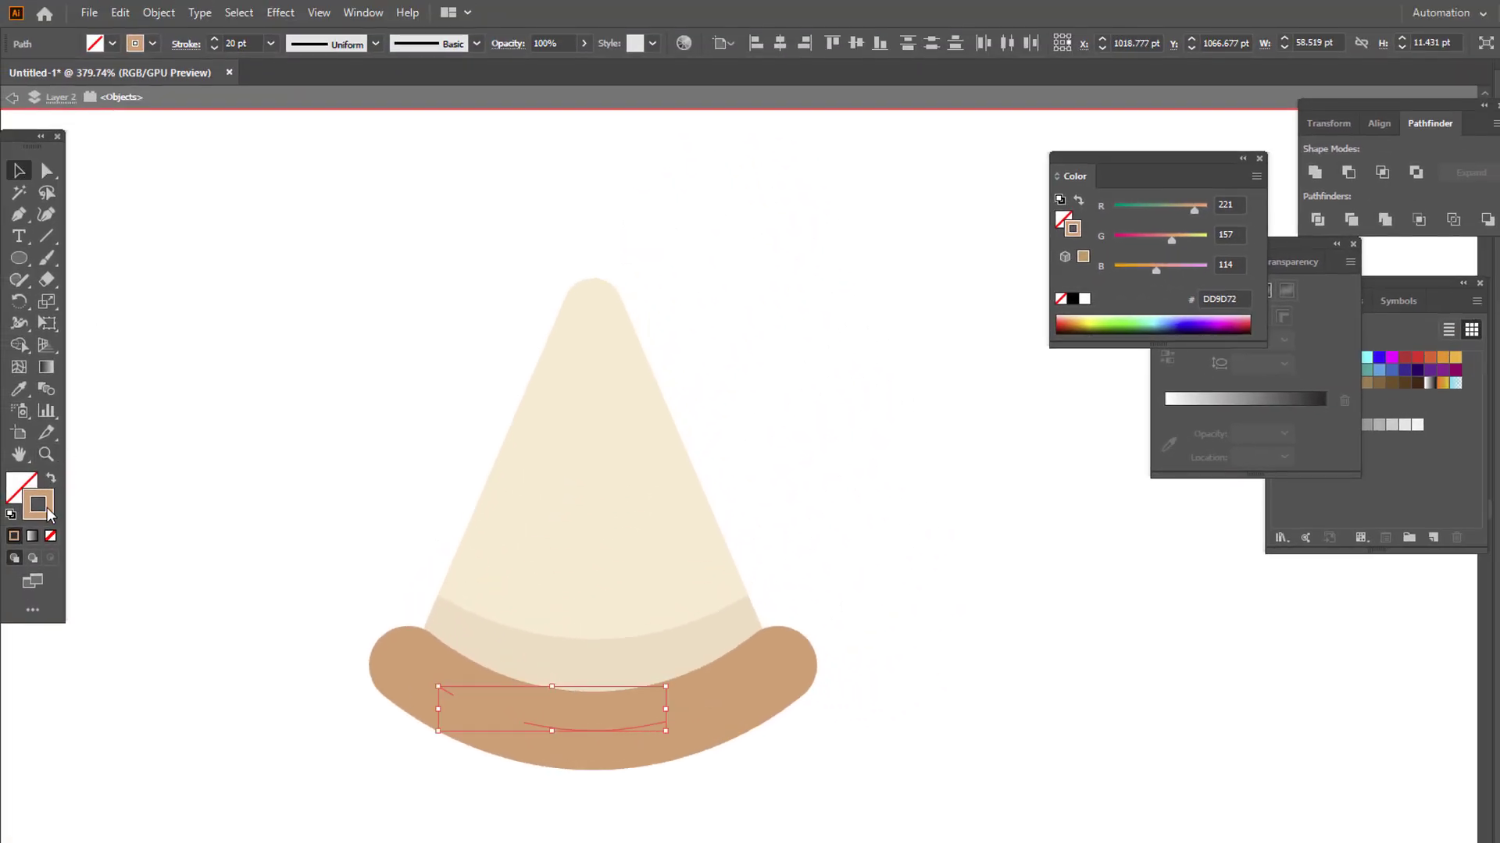
double_click(47, 507)
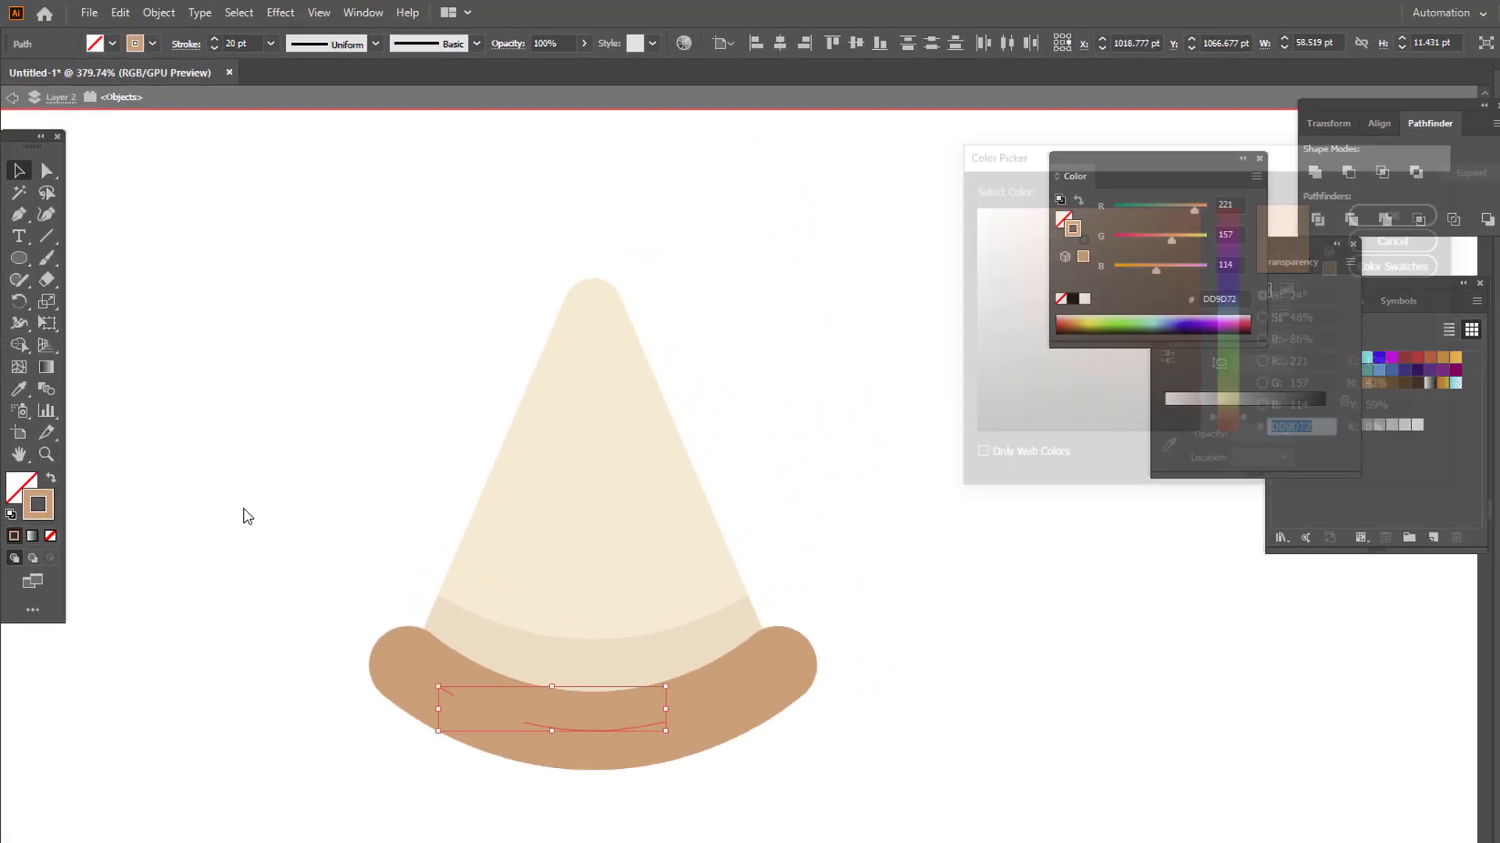
text(EAB998)
click(1400, 213)
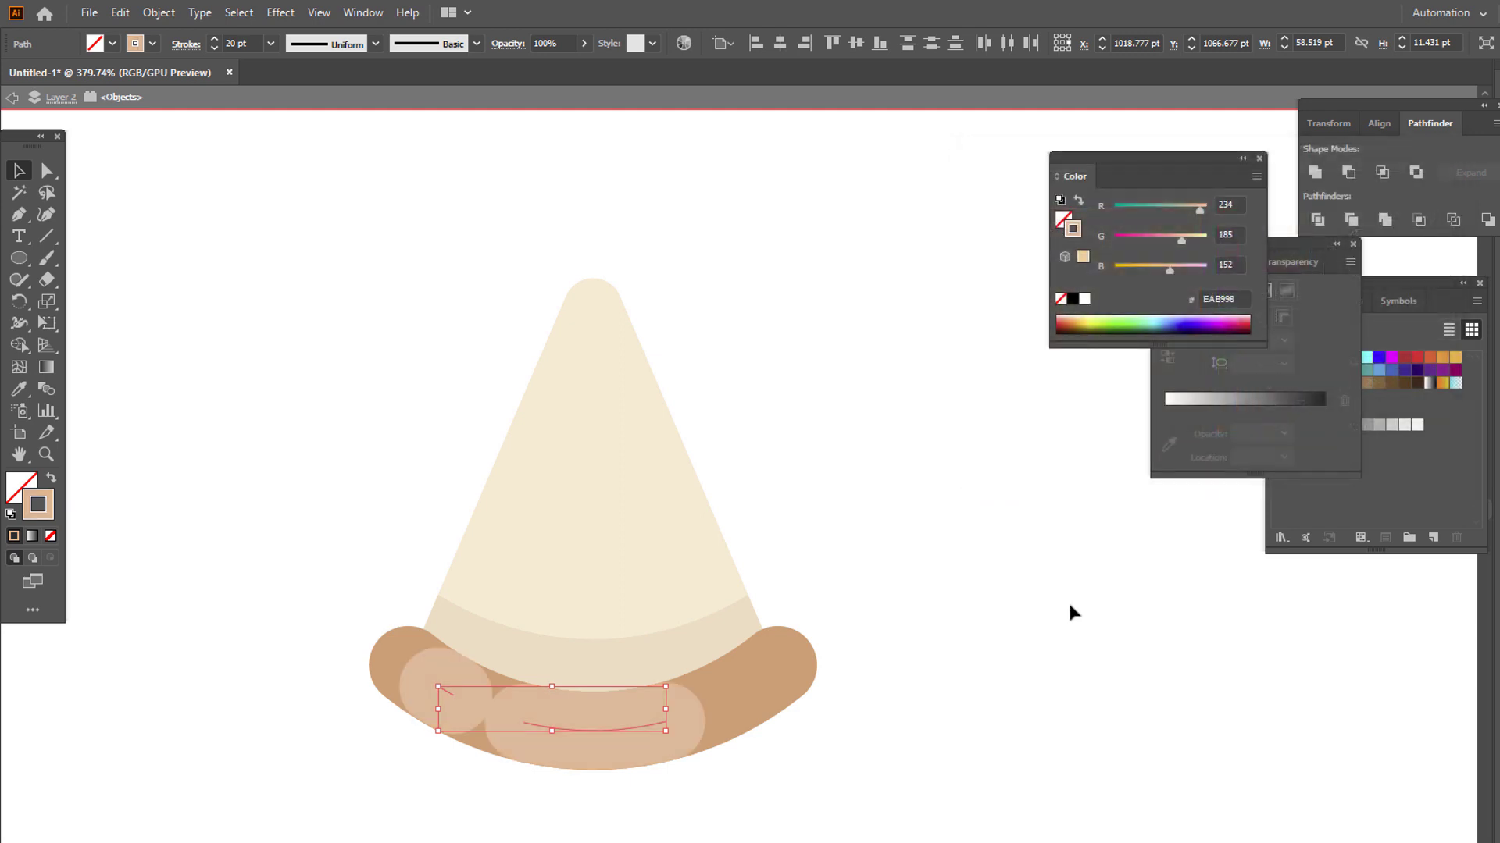
Shorten the middle highlight by adding an anchor point near its left end and deleting the outer piece.
key(z)
drag(525, 754, 687, 749)
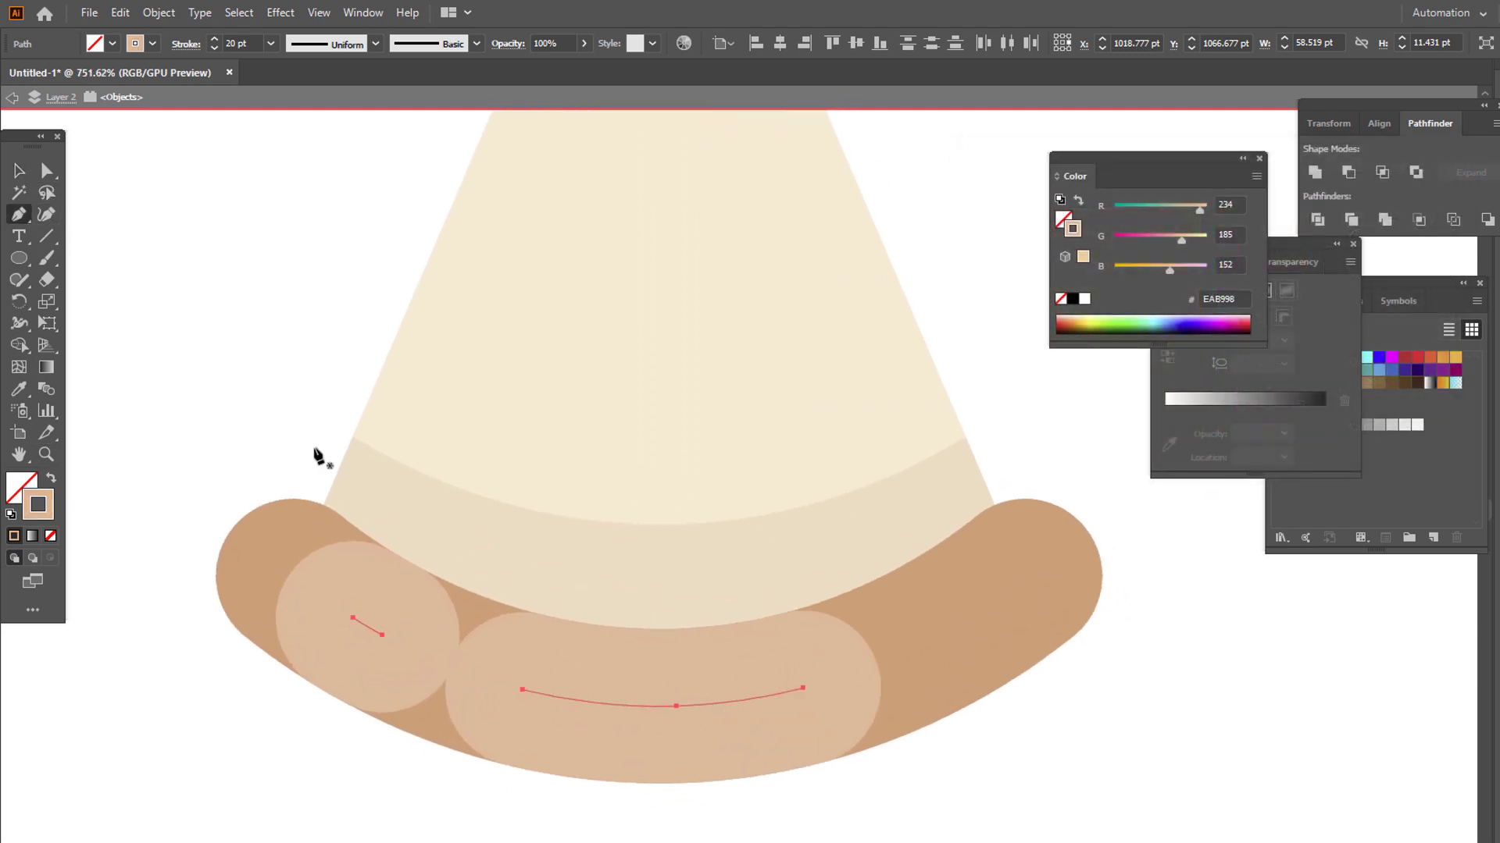
click(557, 696)
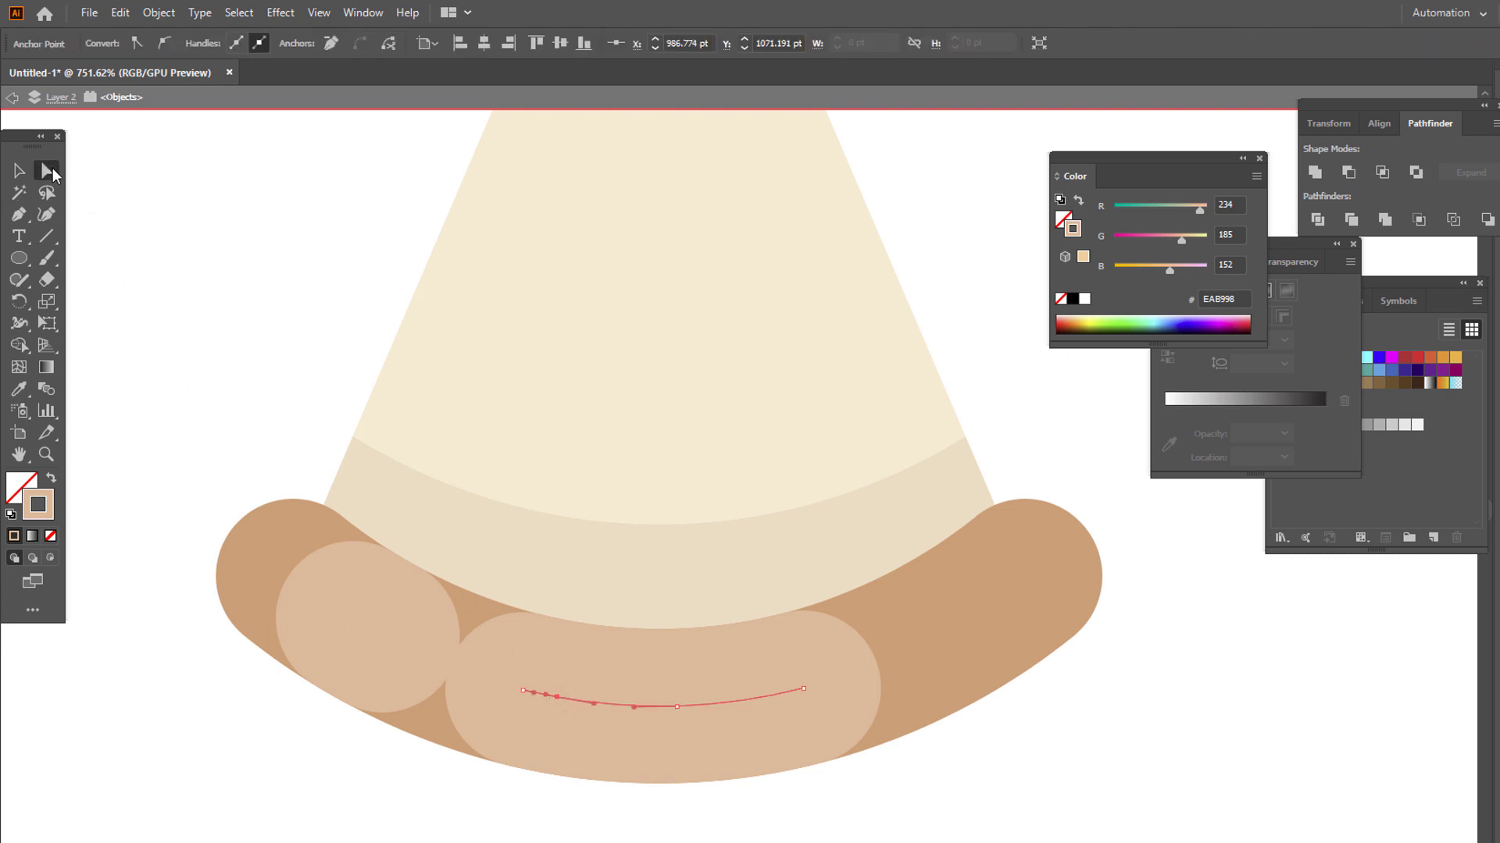
key(Delete)
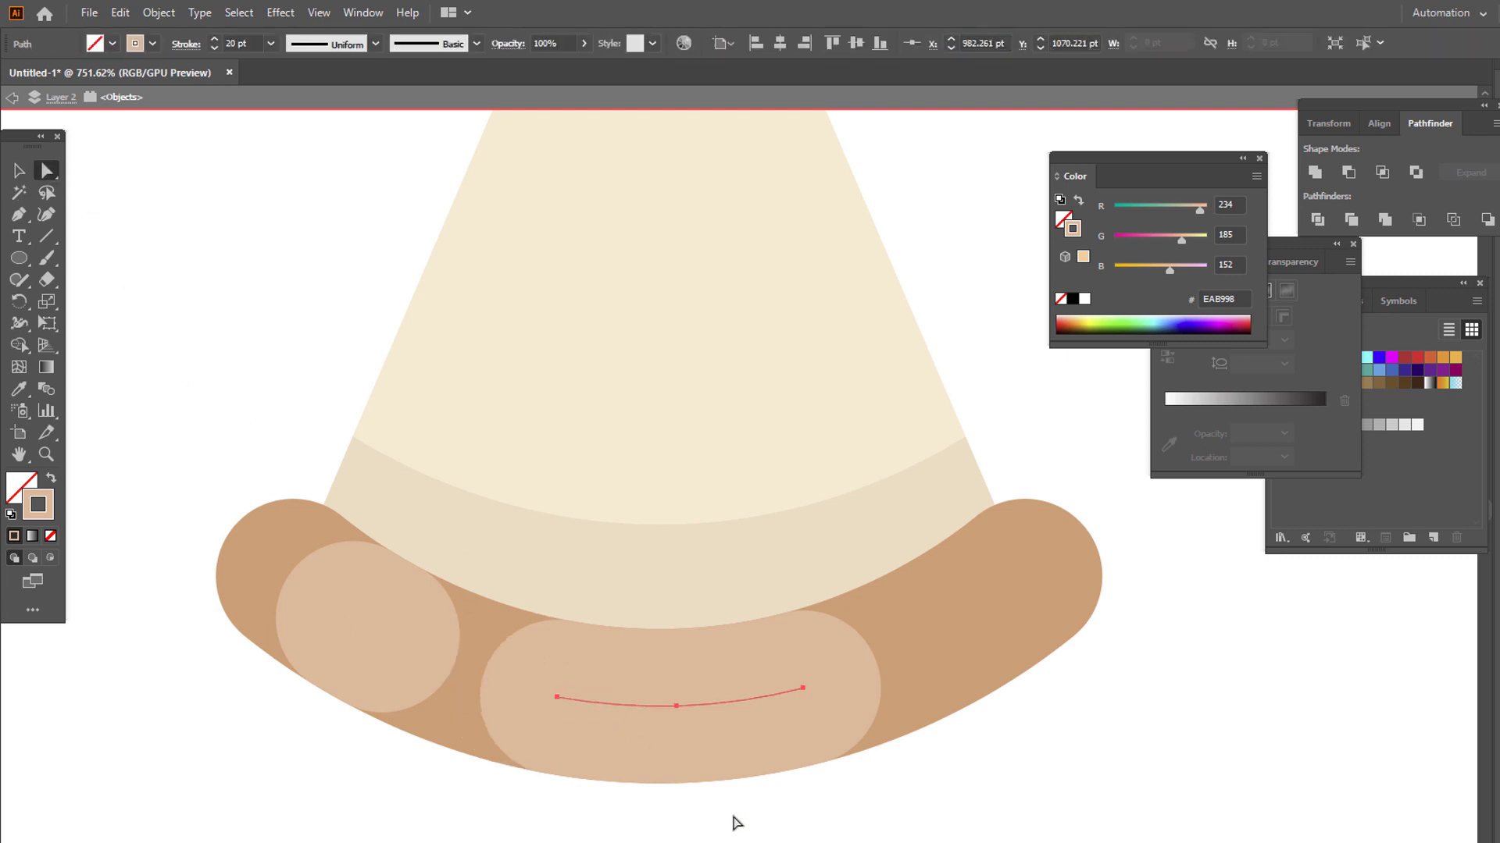
click(769, 825)
Expand the fill and stroke of the crust arc and its highlights into shapes, and leave isolation mode.
key(z)
drag(765, 706, 621, 725)
drag(766, 702, 790, 702)
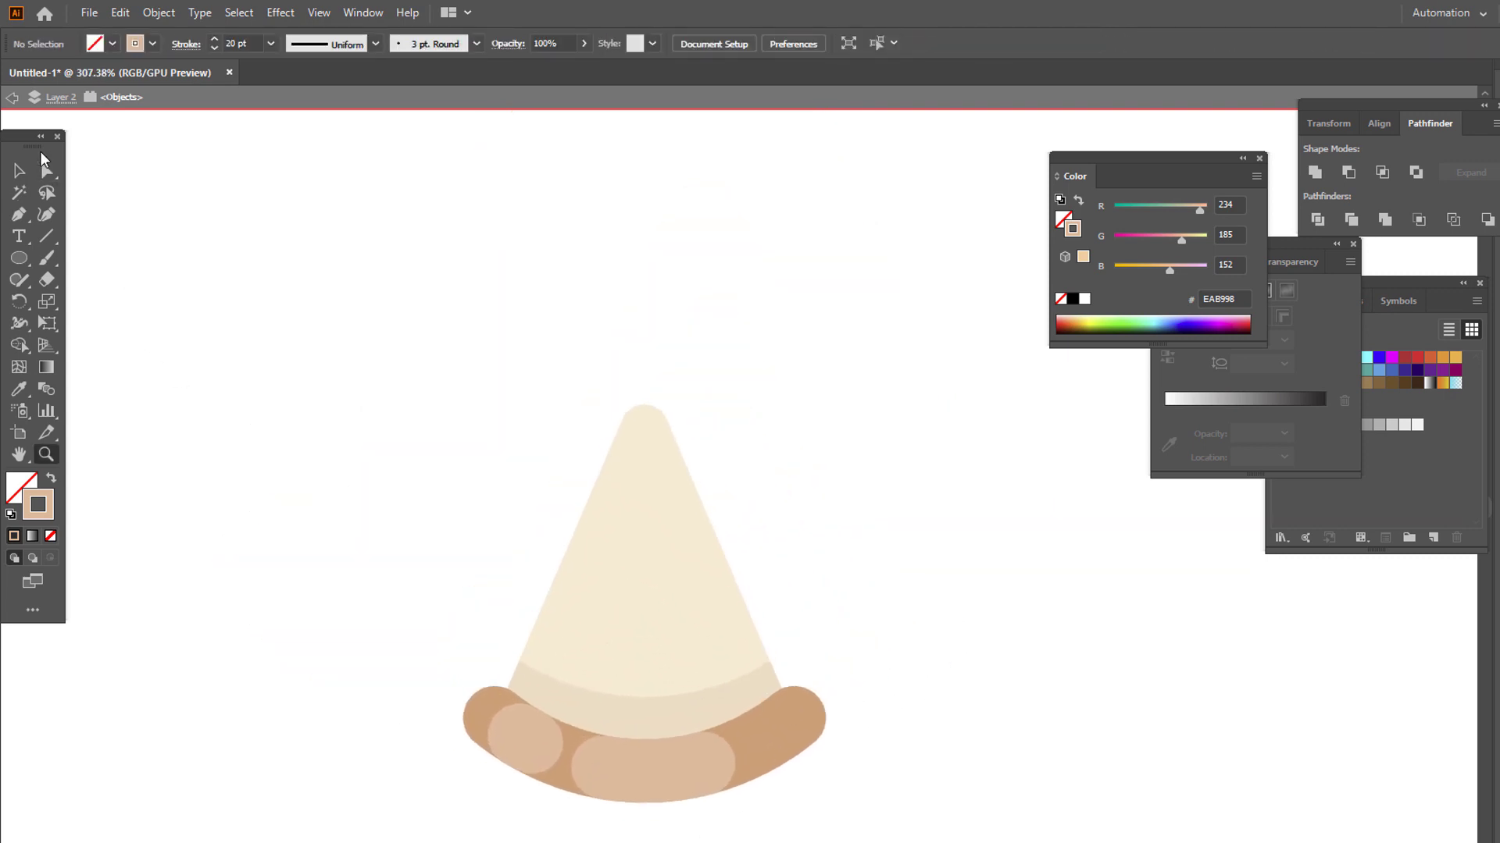
drag(854, 803, 197, 631)
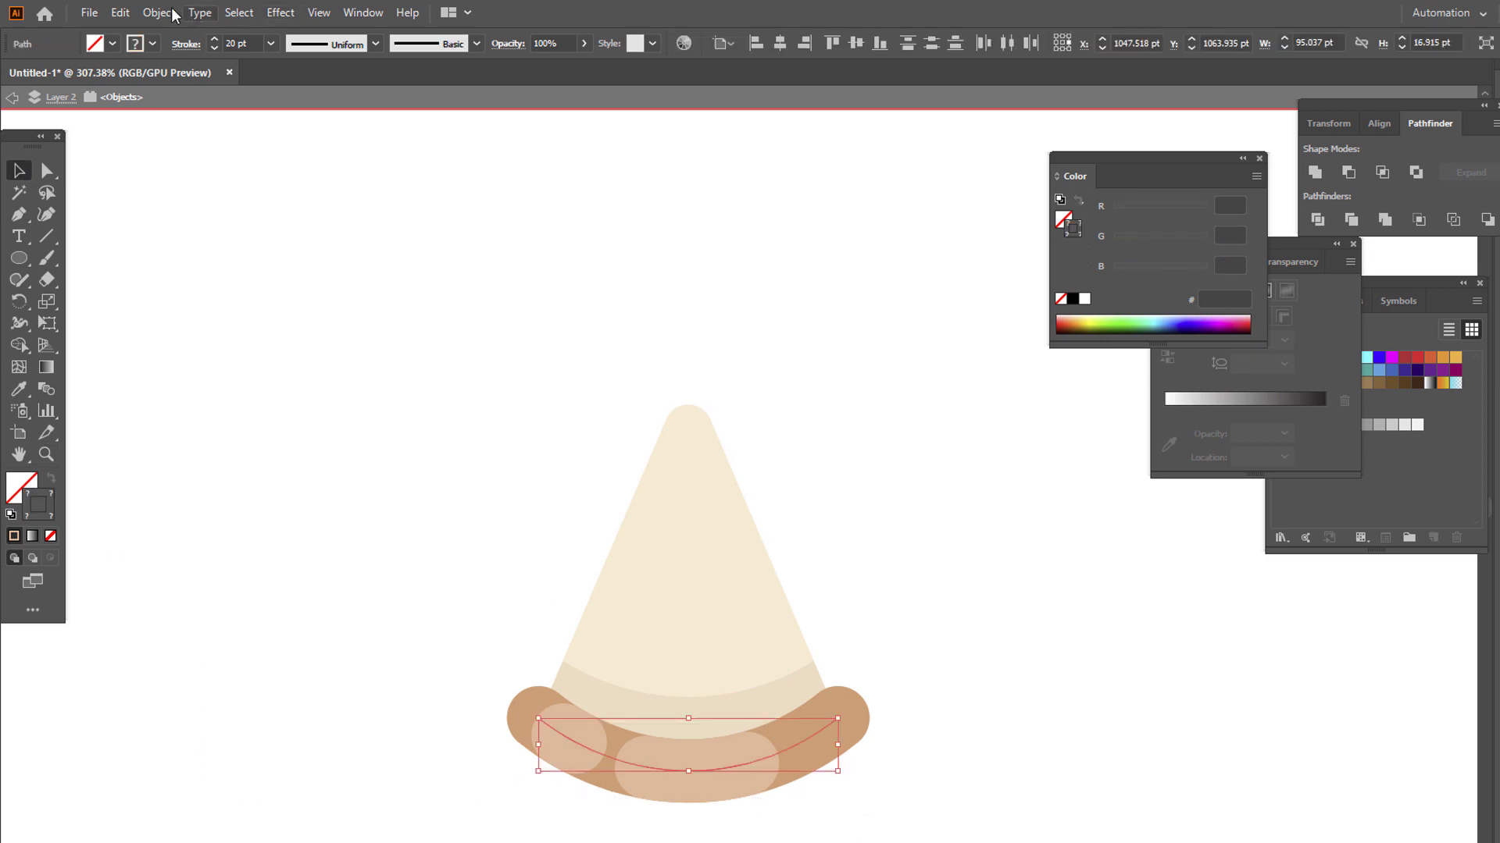
click(166, 13)
drag(1026, 821, 444, 594)
click(158, 13)
click(189, 226)
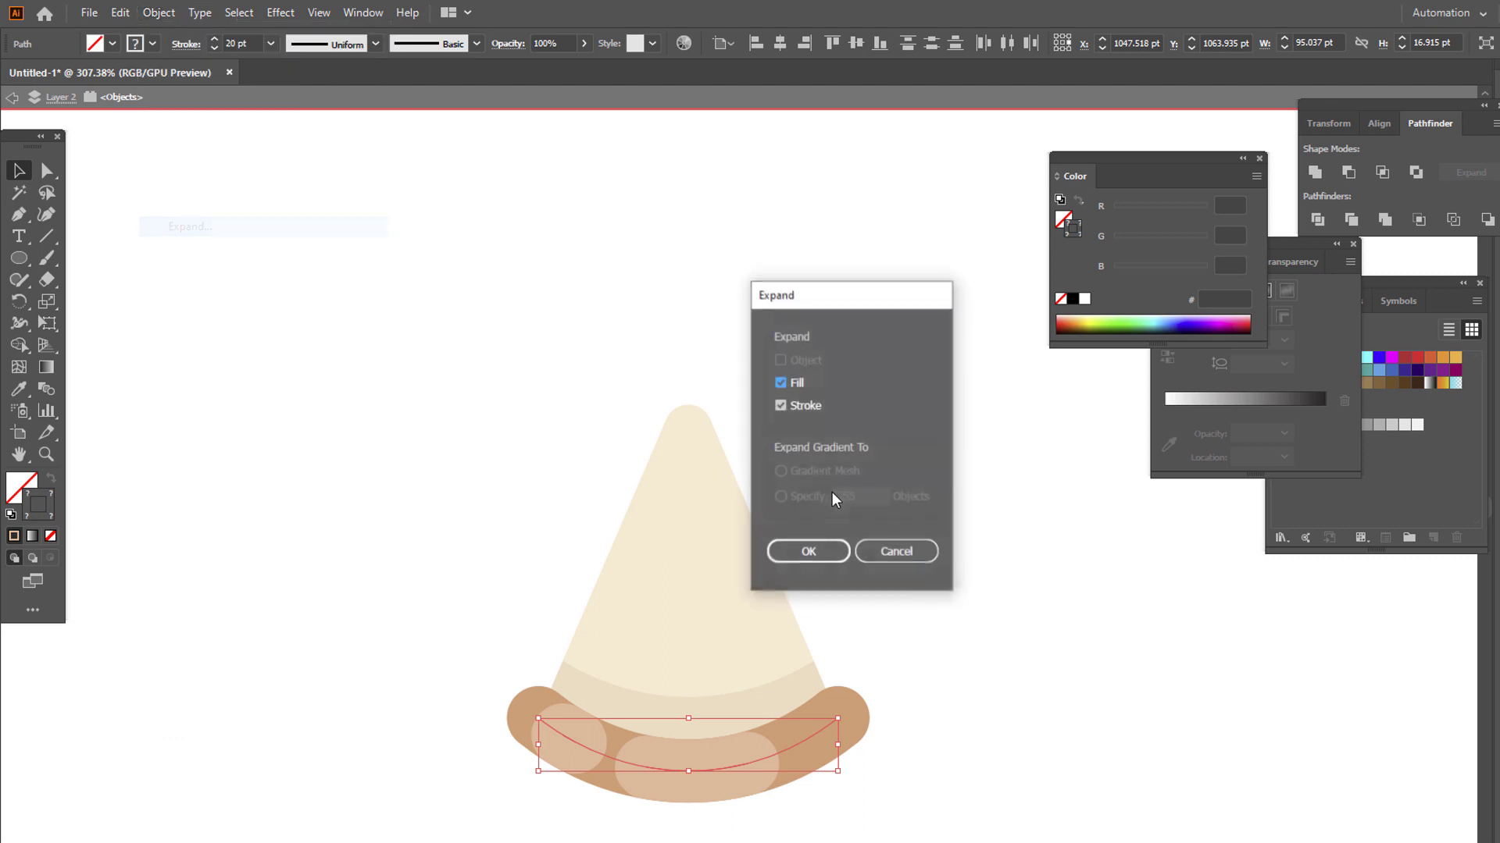
click(832, 555)
double_click(956, 577)
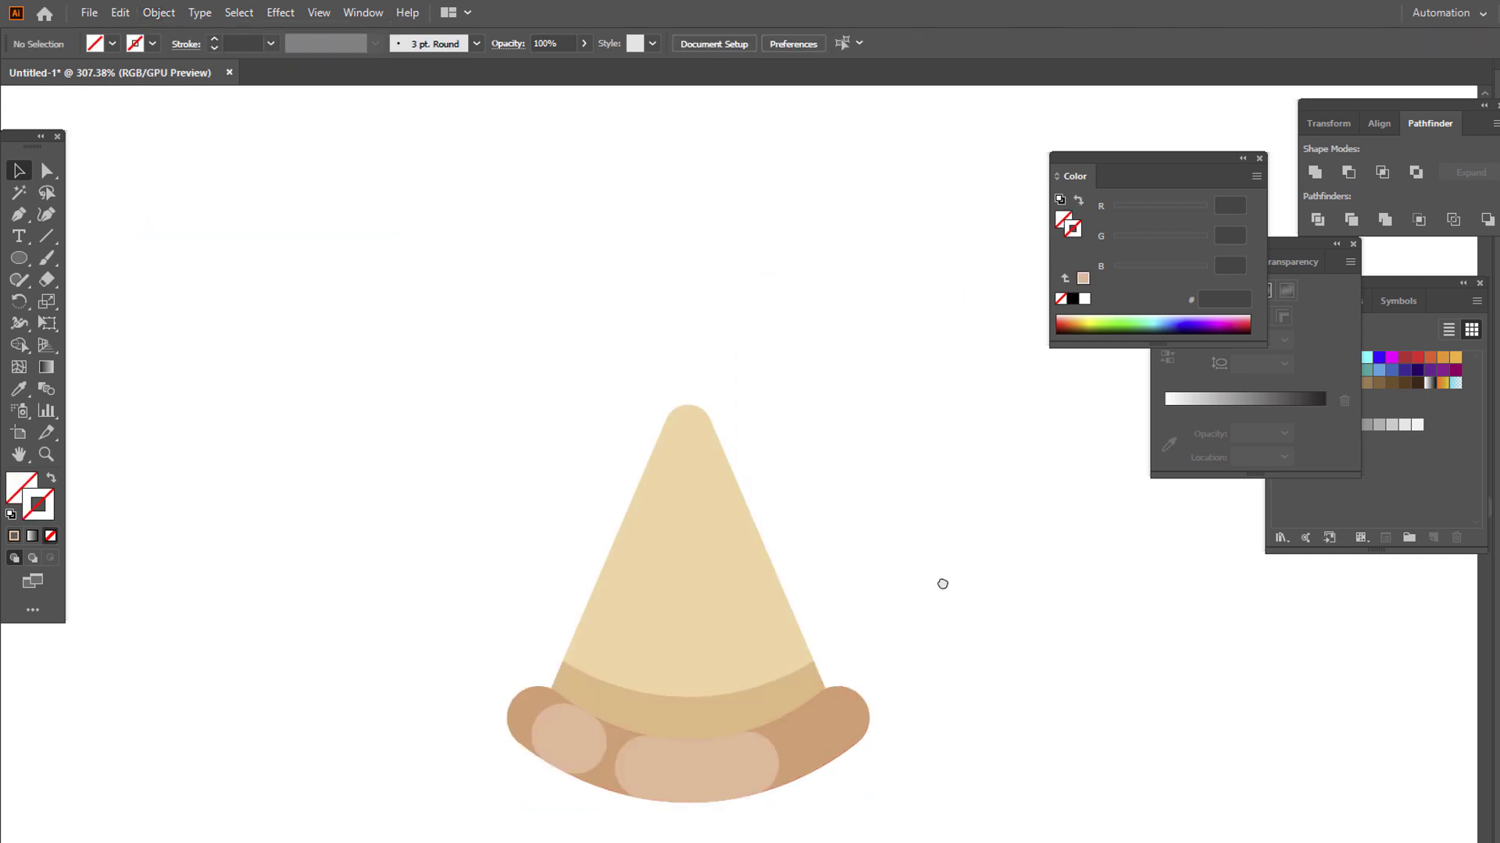
Sample the edge band's colour onto the crust and darken the crust fill to D89E66.
drag(943, 584, 828, 553)
drag(686, 569, 712, 574)
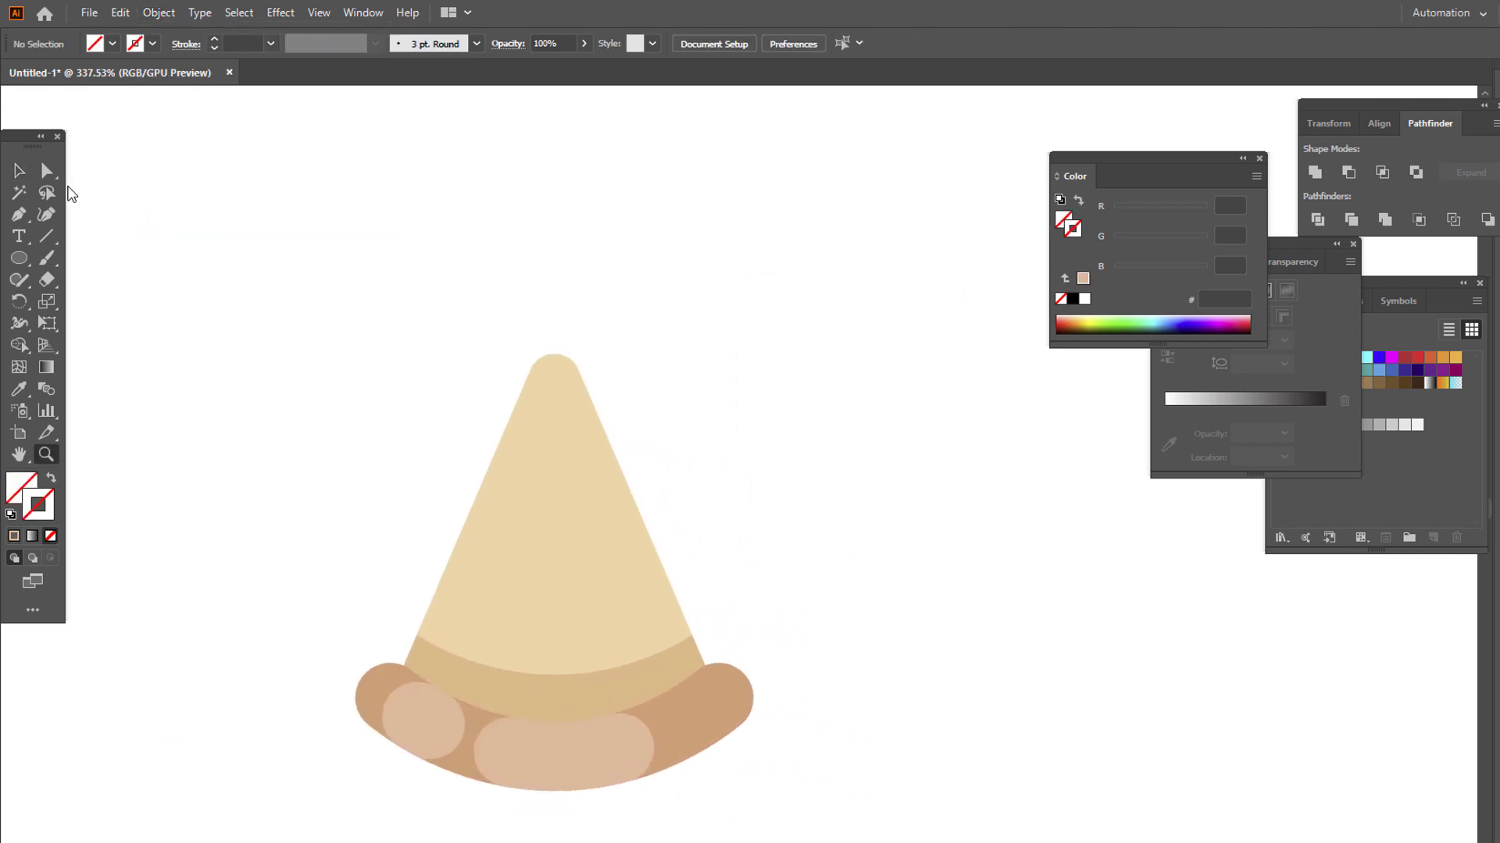
click(19, 170)
click(719, 726)
click(19, 389)
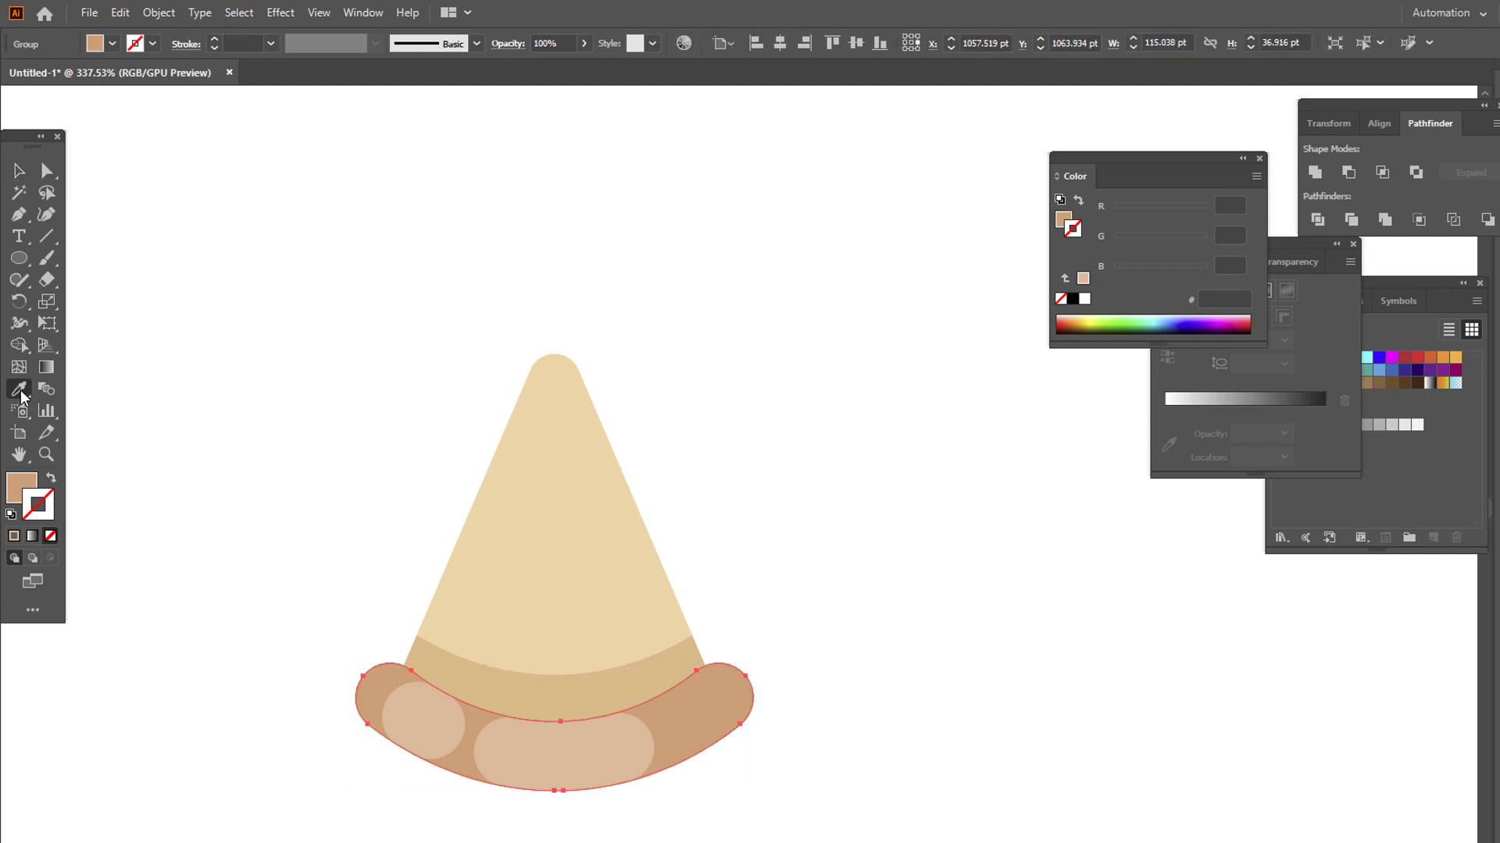
click(639, 685)
double_click(16, 488)
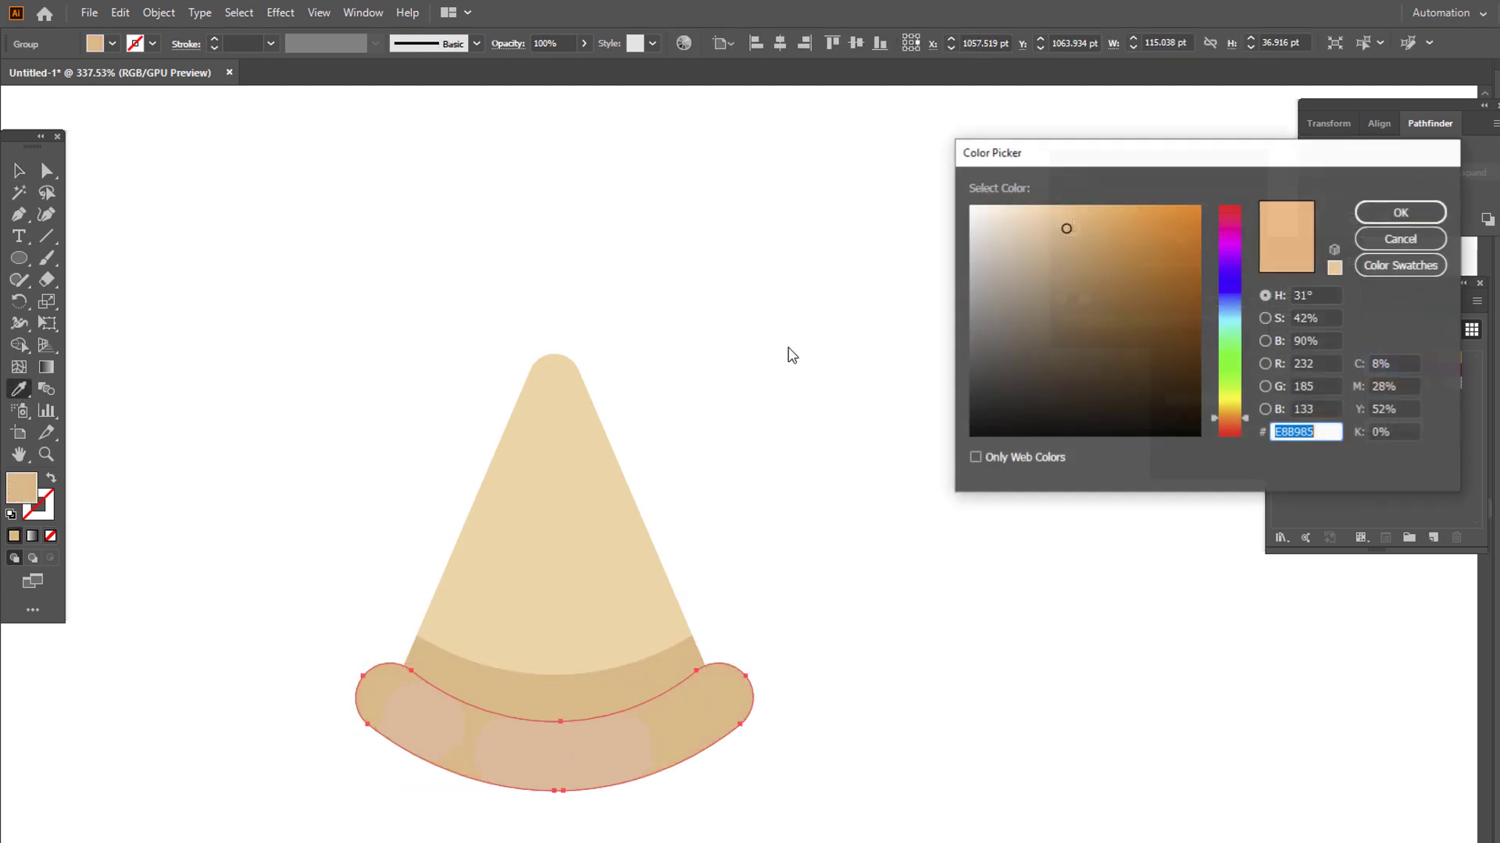
click(1091, 240)
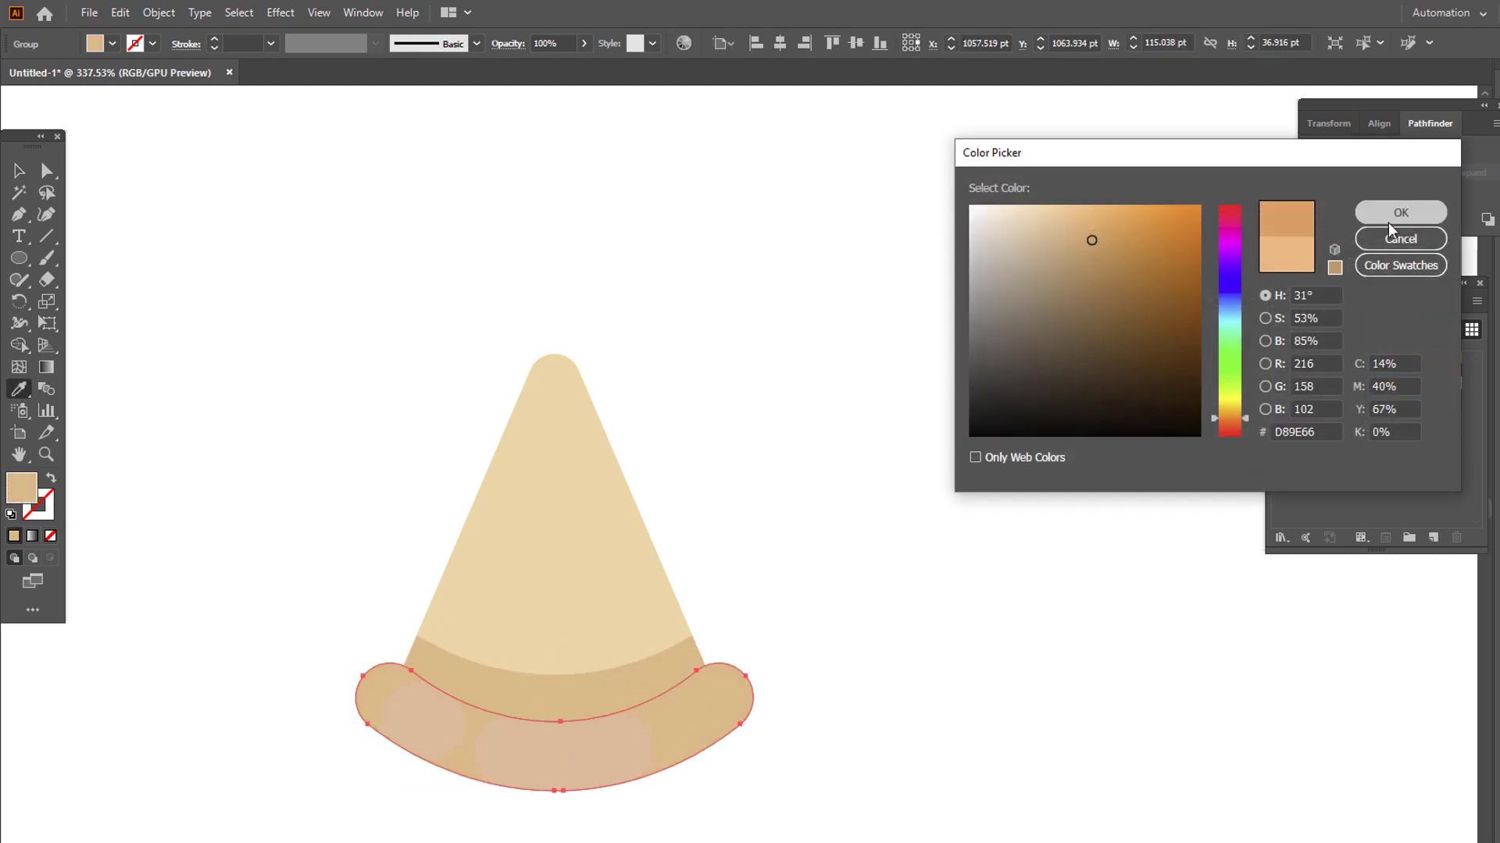
click(1399, 213)
Fill the two crust highlights with E8B985.
click(435, 720)
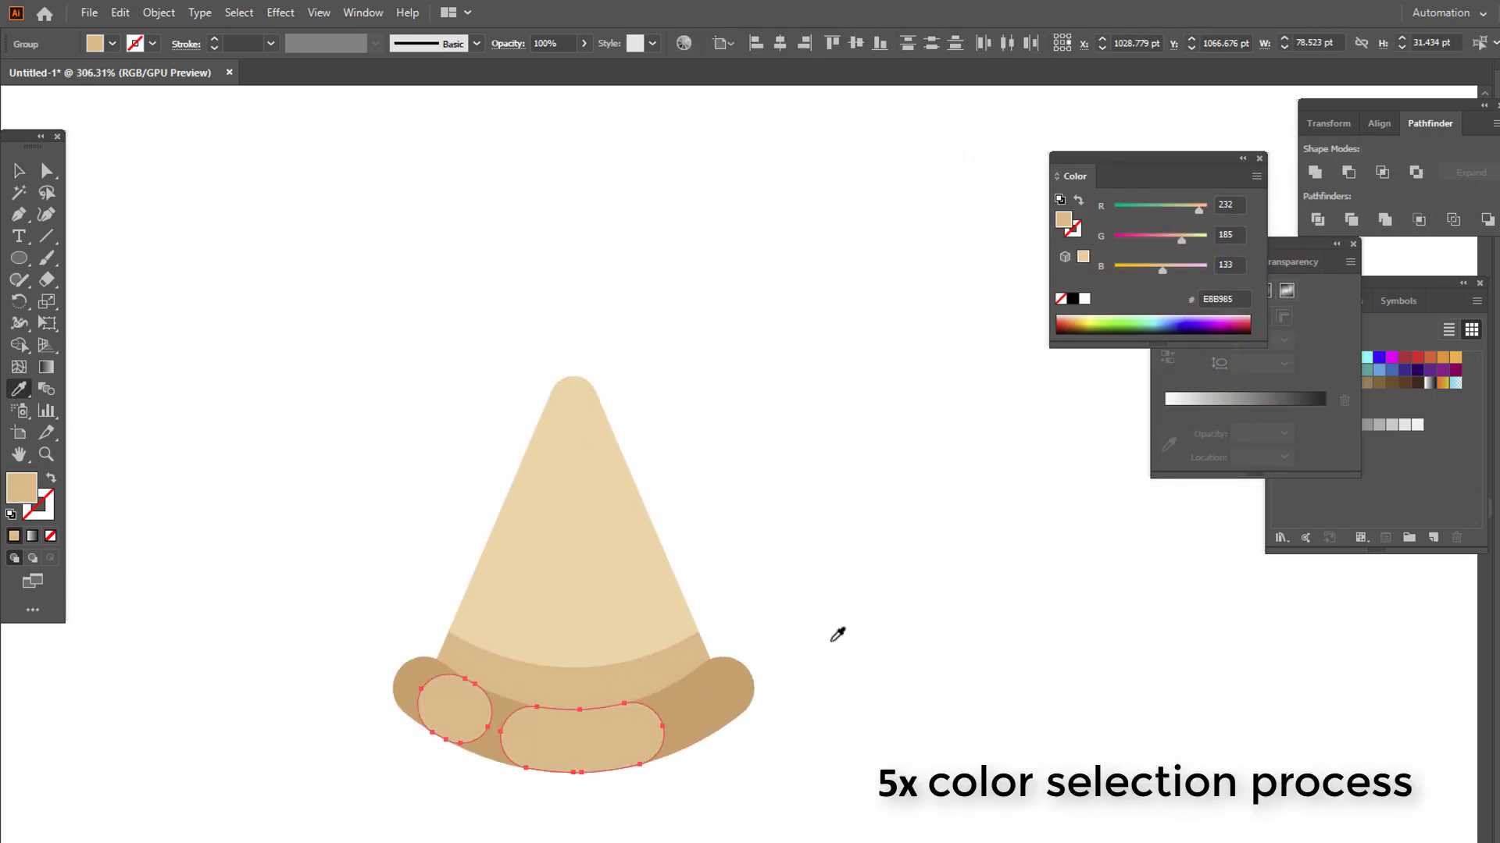
key(z)
double_click(22, 487)
click(1401, 212)
Fill the slice body with E8C77E and the edge band with DBB361.
click(19, 171)
click(545, 539)
double_click(22, 487)
click(1229, 411)
click(1075, 226)
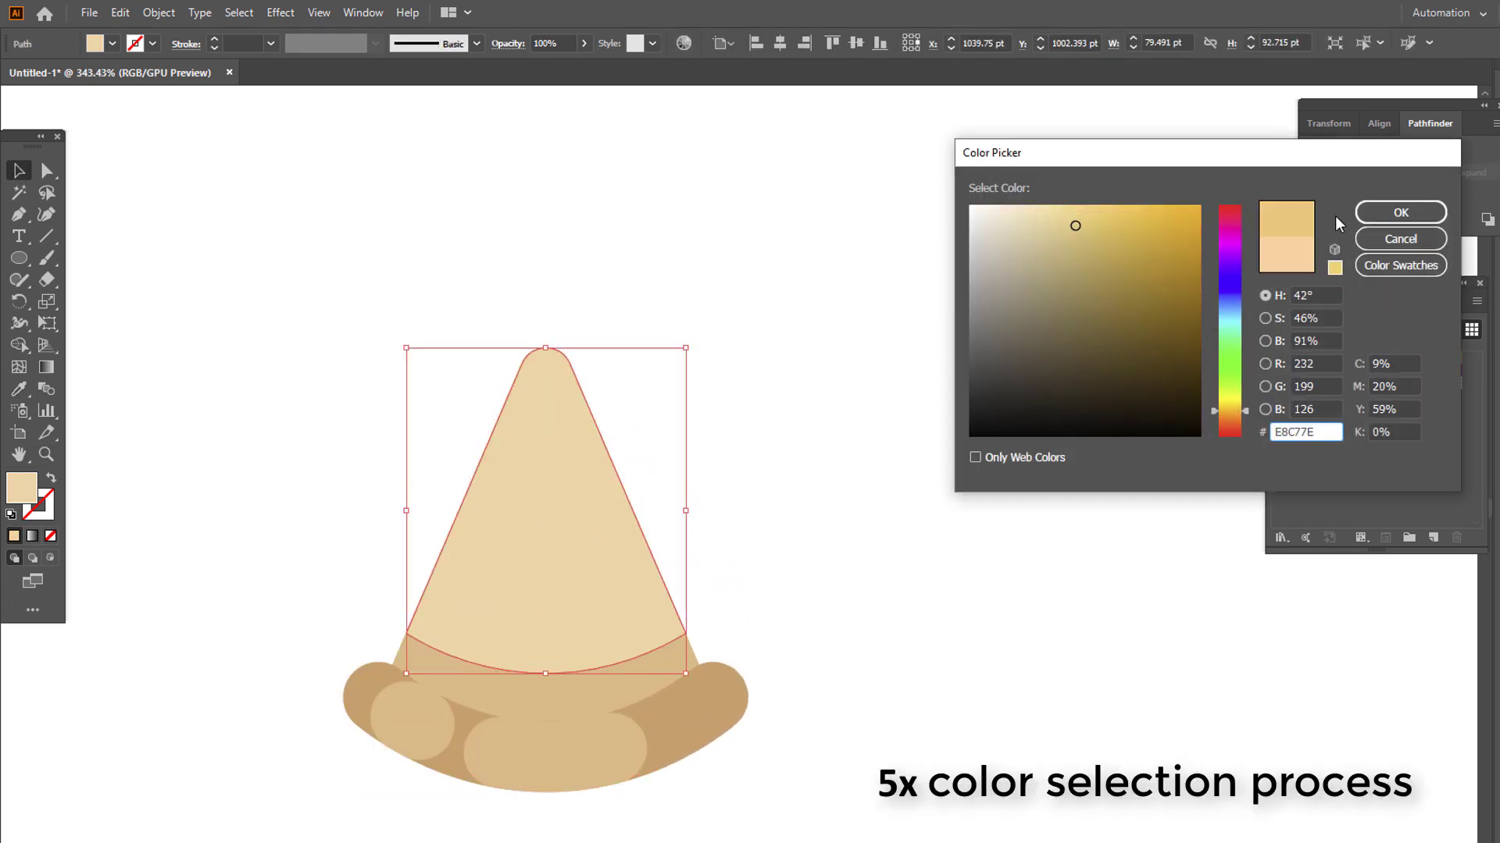
click(1401, 213)
double_click(22, 487)
click(1400, 212)
scroll(729, 612, down, 1)
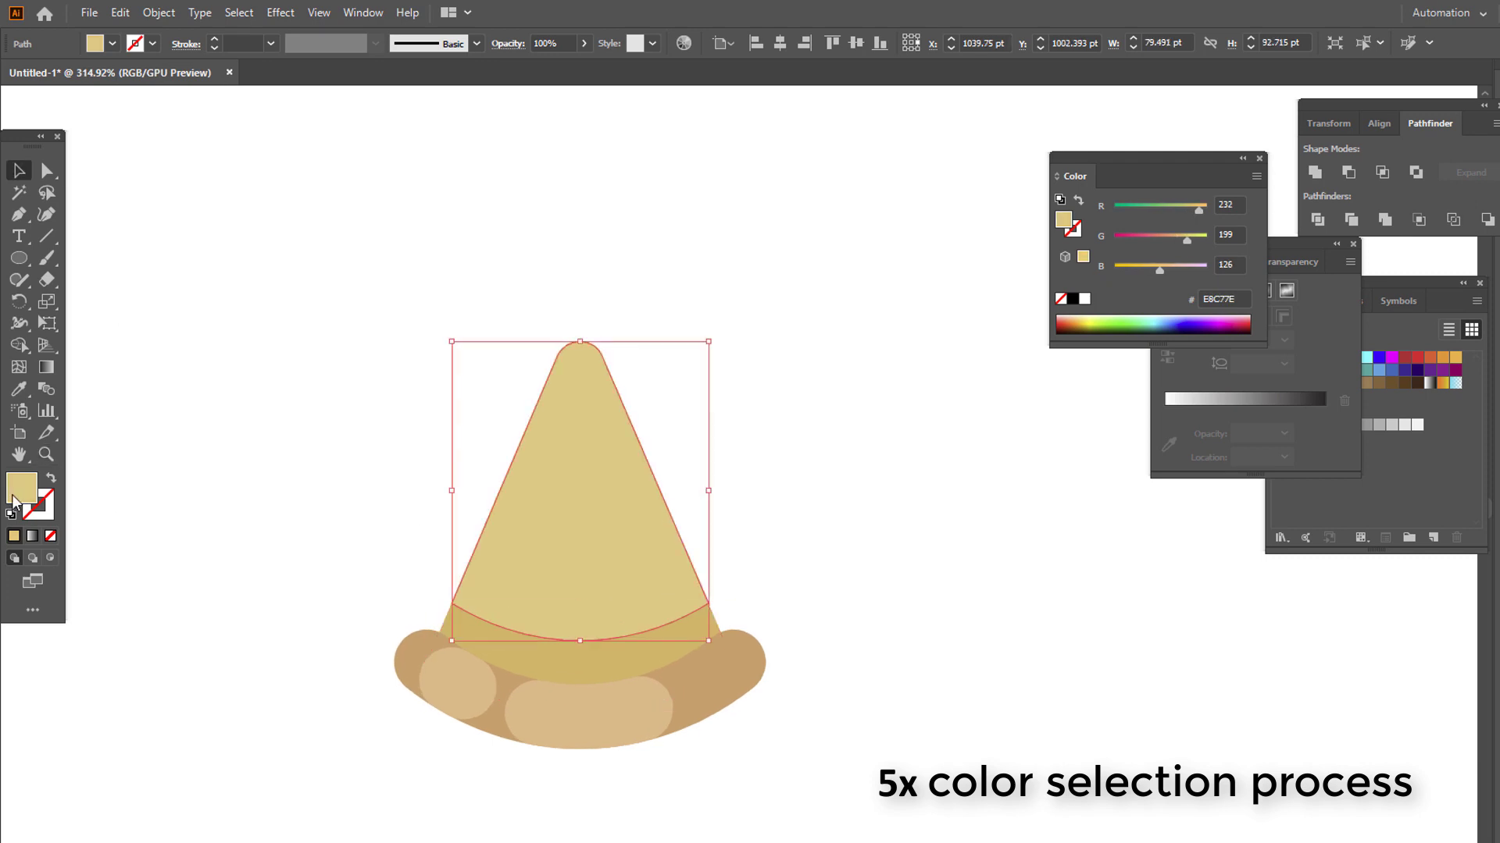
Change the slice body's fill to a paler yellow.
double_click(14, 495)
click(1229, 424)
click(1017, 210)
click(1059, 216)
click(1230, 411)
click(1383, 209)
Sample the slice body's colour onto the edge band and deepen the band's fill to E8C274.
click(531, 655)
key(i)
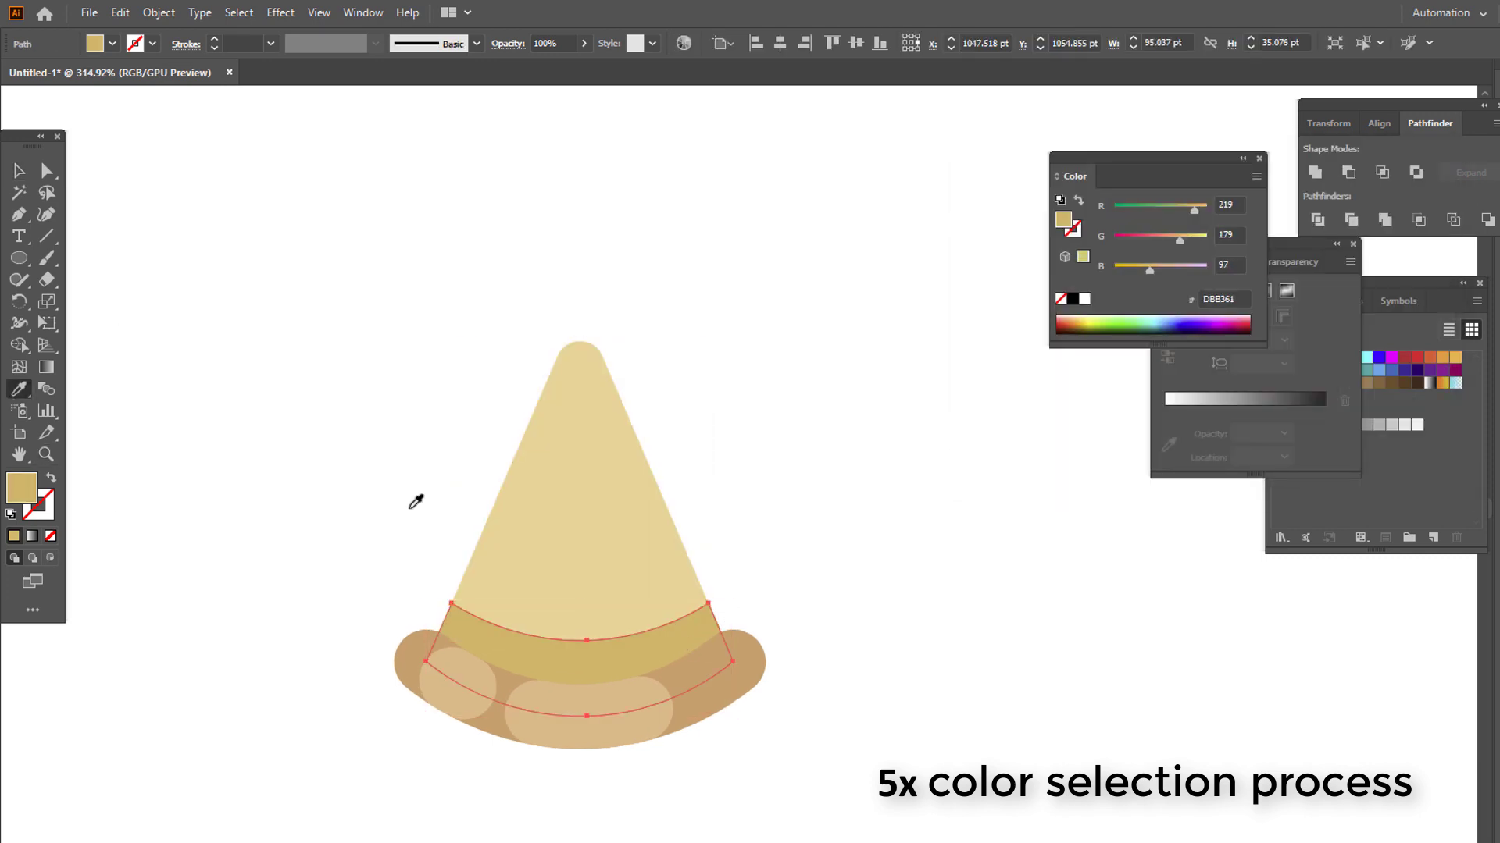
click(531, 547)
double_click(22, 487)
click(1084, 226)
click(1400, 212)
Sample the edge band's colour onto the crust and shift the crust fill to the more orange E5AA63.
click(499, 703)
click(531, 652)
double_click(22, 486)
click(1229, 411)
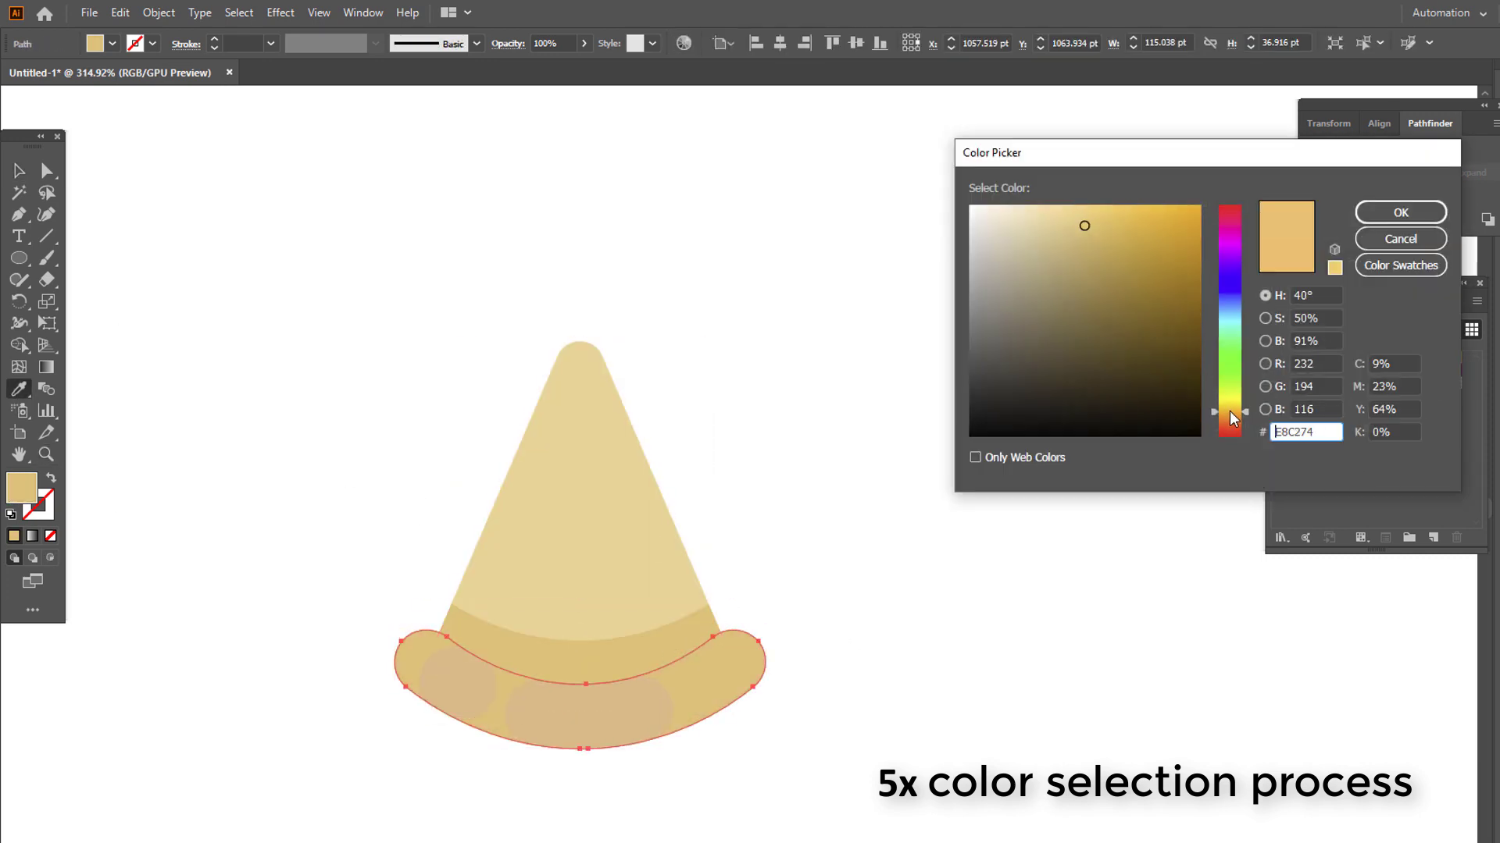
click(1230, 416)
click(1101, 228)
click(1400, 213)
Sample the crust's colour onto the two crust highlights and lighten their fill to F4B876.
key(v)
click(590, 709)
key(i)
click(578, 563)
click(394, 695)
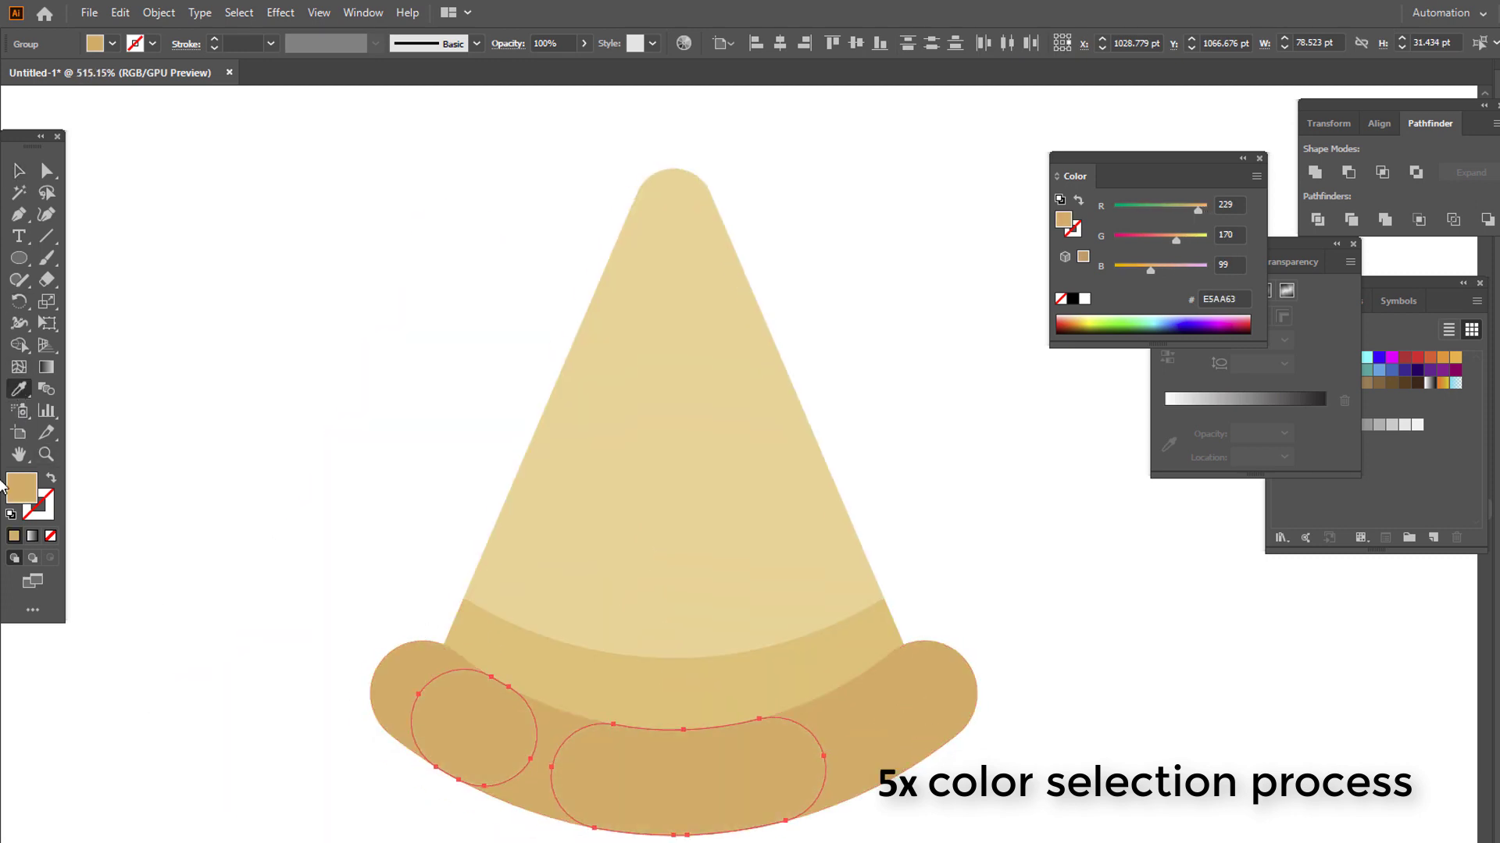
double_click(22, 487)
click(1401, 212)
Set the crust's fill colour to the deeper orange E29454.
key(v)
scroll(508, 624, down, 2)
click(715, 617)
double_click(22, 486)
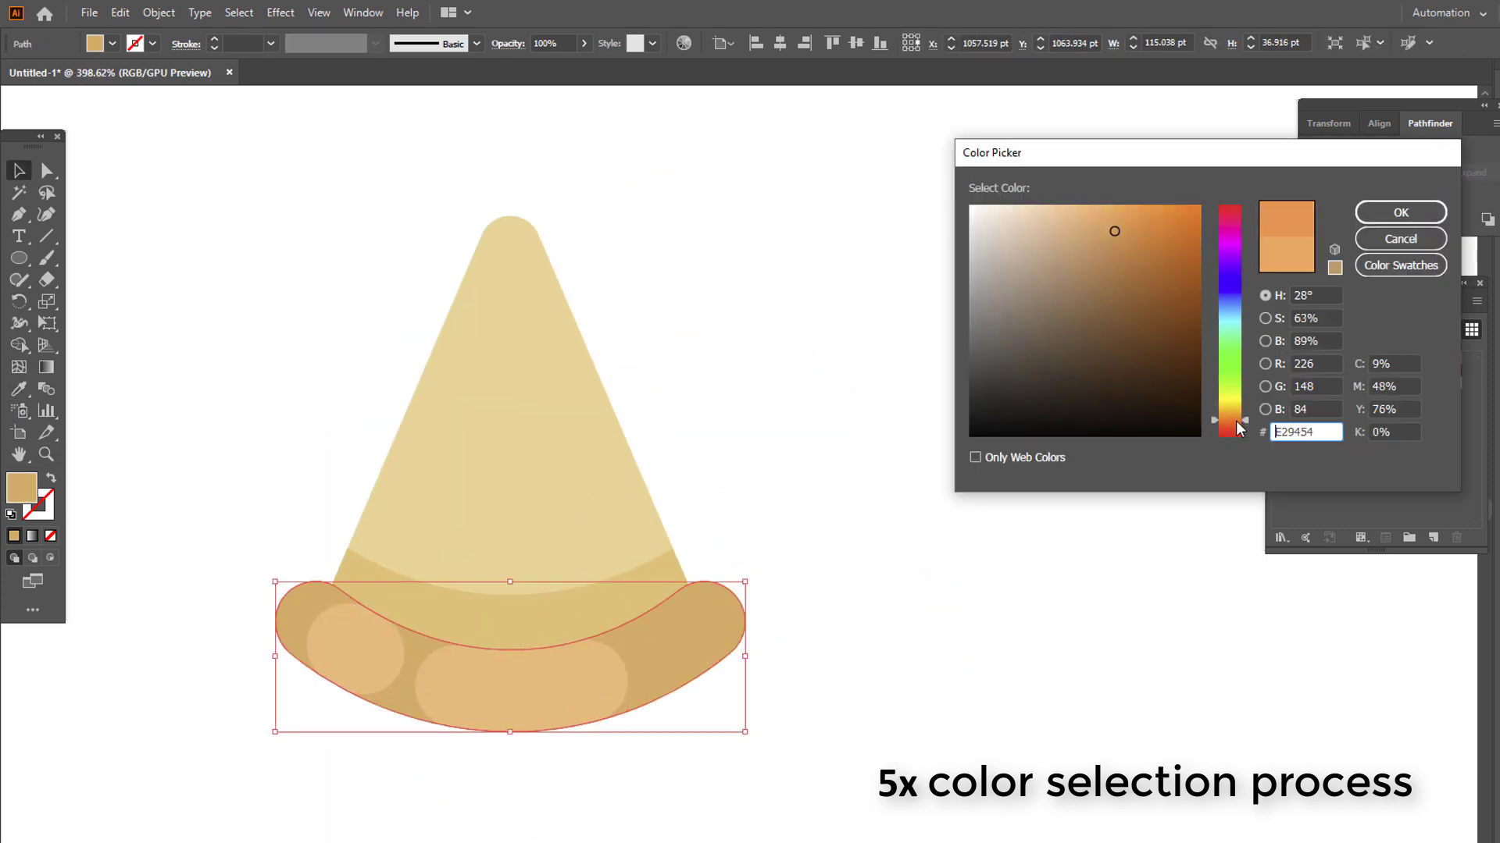
click(1401, 212)
Recolour the edge band between the slice body and the crust with the fill E8A772.
key(z)
key(v)
click(563, 599)
key(i)
click(531, 484)
double_click(22, 487)
click(1400, 212)
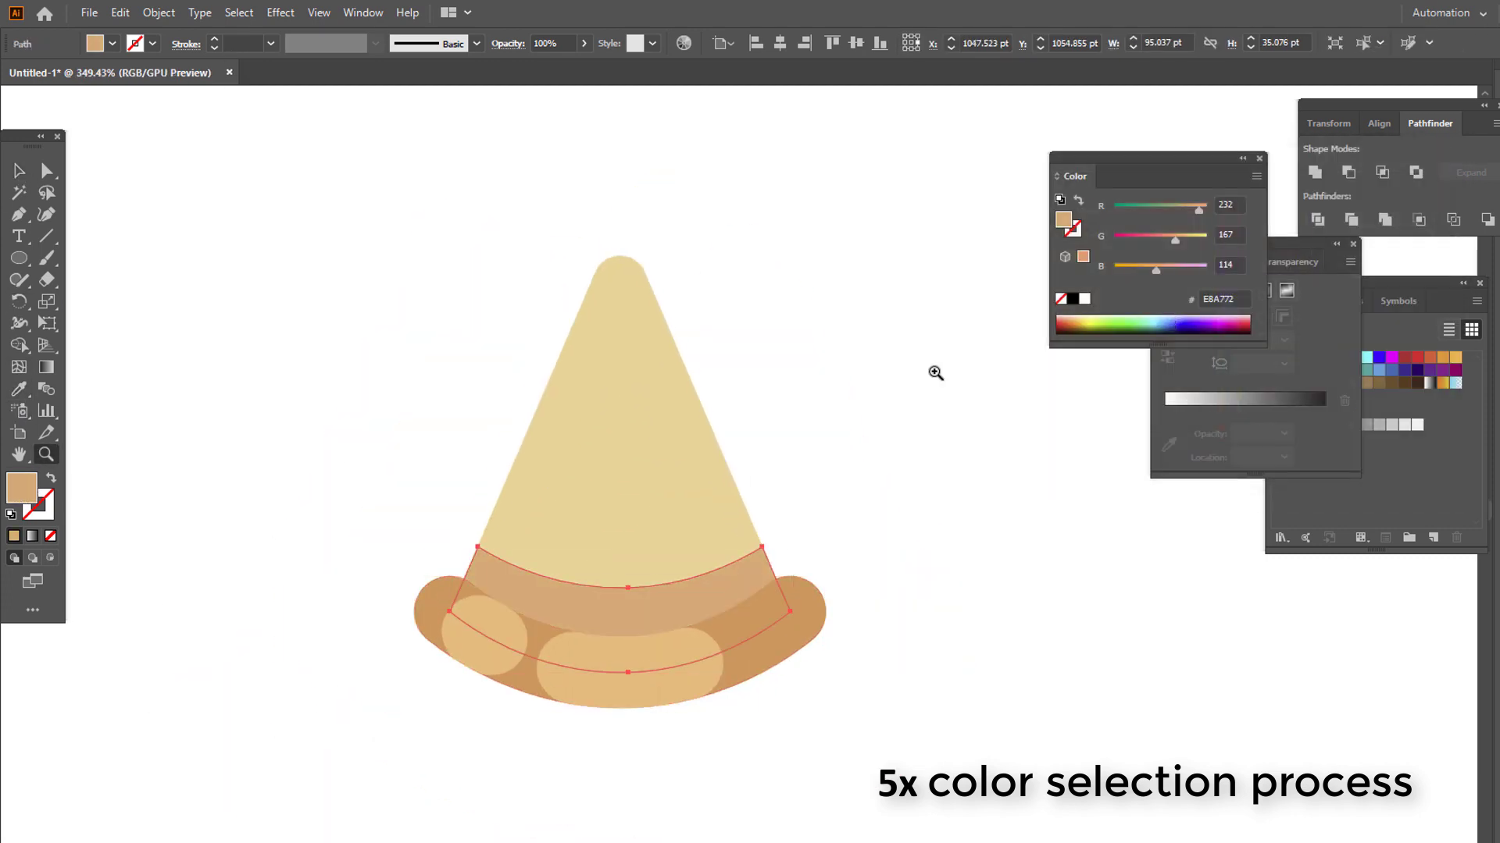
Shift the hue of the slice body's yellow fill slightly toward orange.
click(20, 174)
click(543, 524)
double_click(22, 490)
click(1230, 413)
click(1382, 218)
Draw a small circle about 10.5 pt wide near the right end of the middle crust highlight.
key(z)
click(20, 174)
mouse_move(790, 518)
mouse_down()
mouse_move(672, 511)
mouse_move(937, 507)
mouse_up()
click(194, 307)
key(z)
click(22, 264)
drag(626, 727, 675, 776)
key(z)
drag(692, 625, 382, 672)
Sample the highlight colour onto the small circle and lighten its fill to F4CAA6.
key(i)
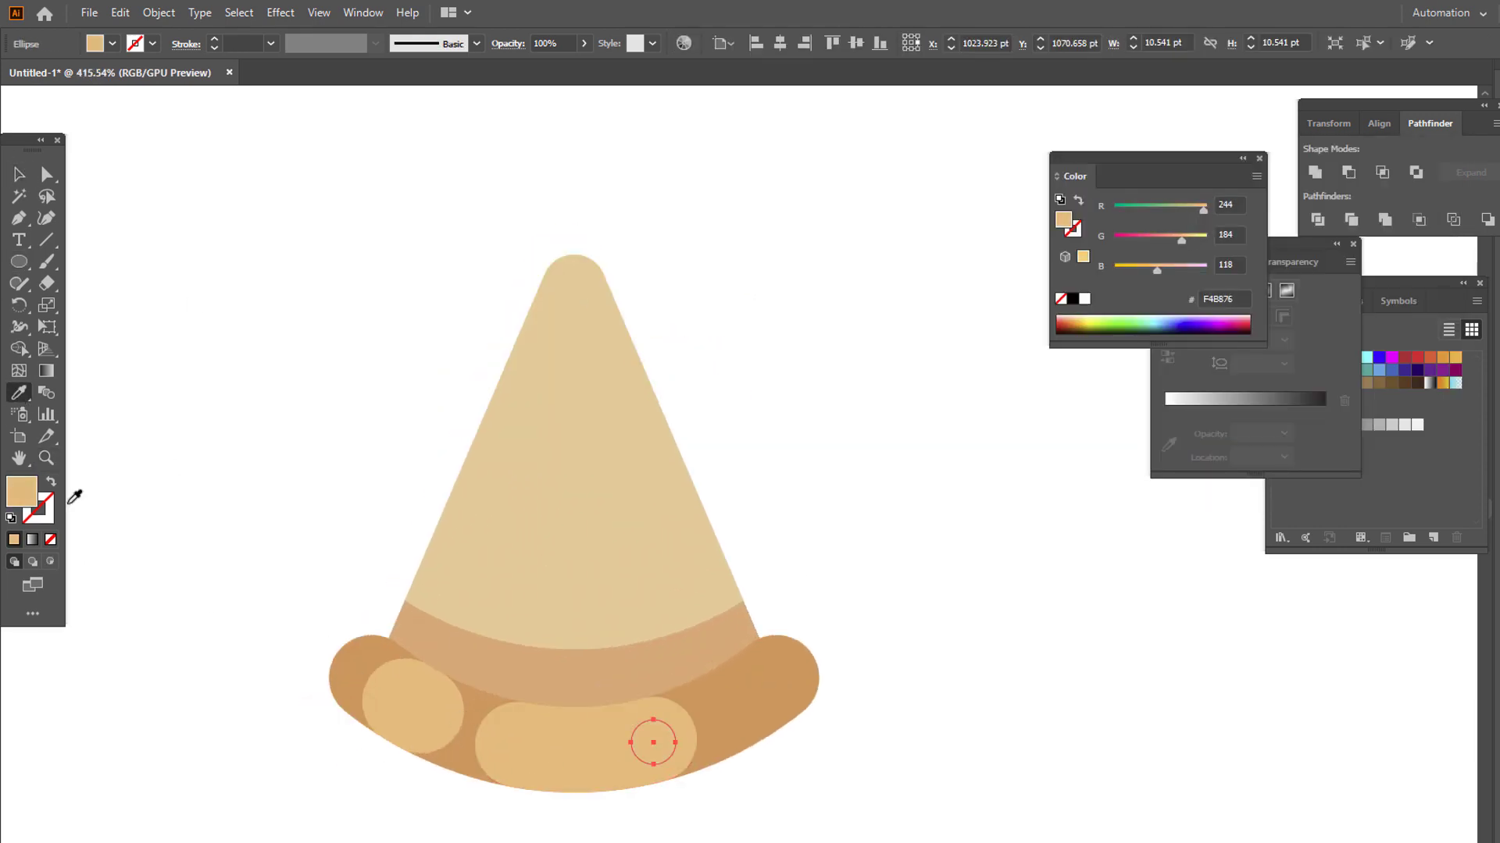
double_click(21, 490)
click(1064, 208)
click(1399, 212)
Draw a circle about 34 pt wide overlapping the lower left edge of the slice body.
key(z)
drag(703, 453, 634, 591)
drag(634, 613, 693, 650)
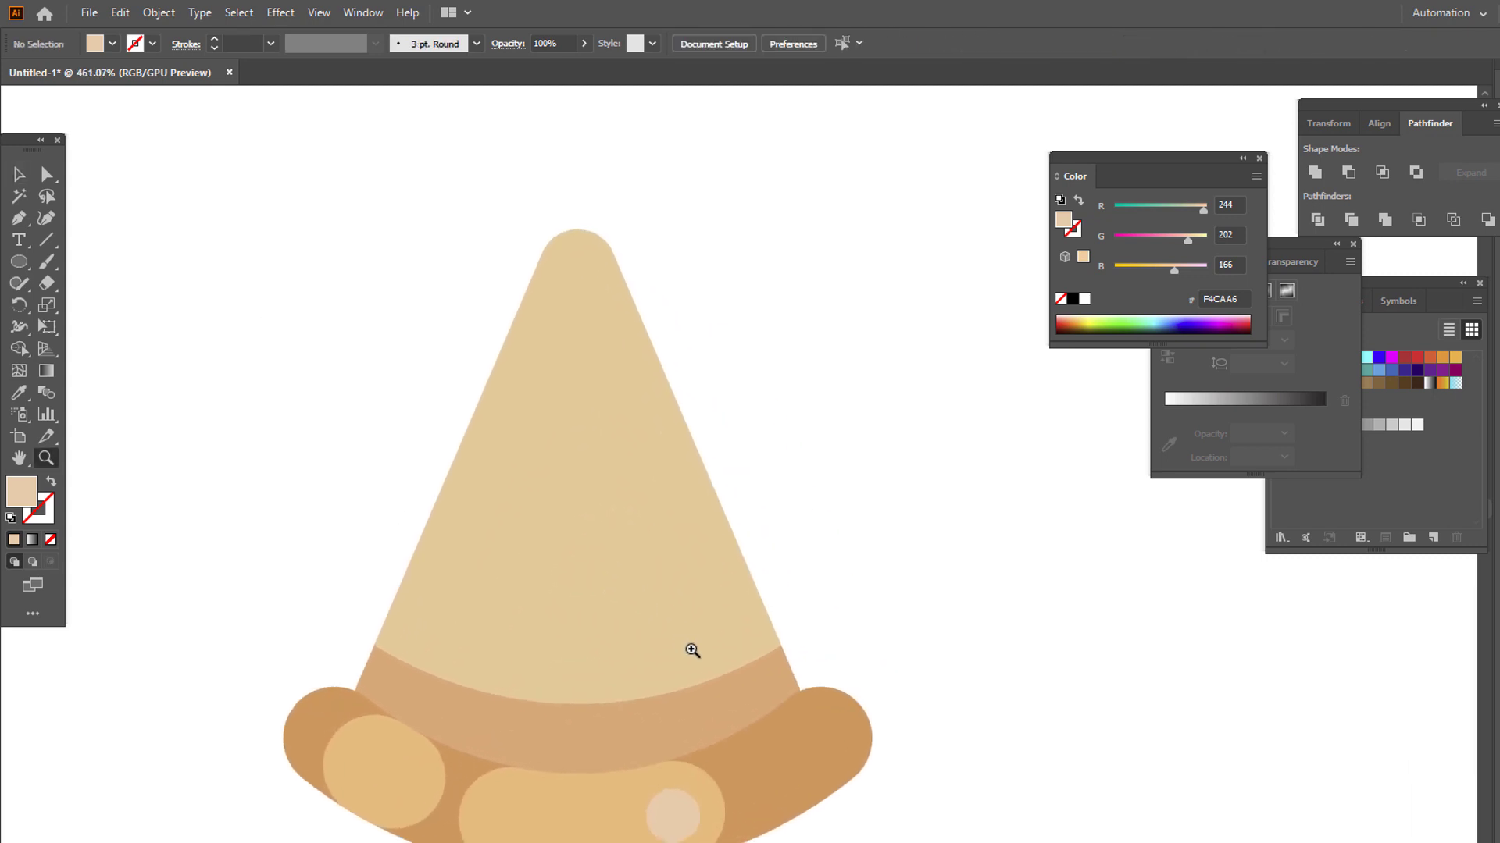
click(29, 266)
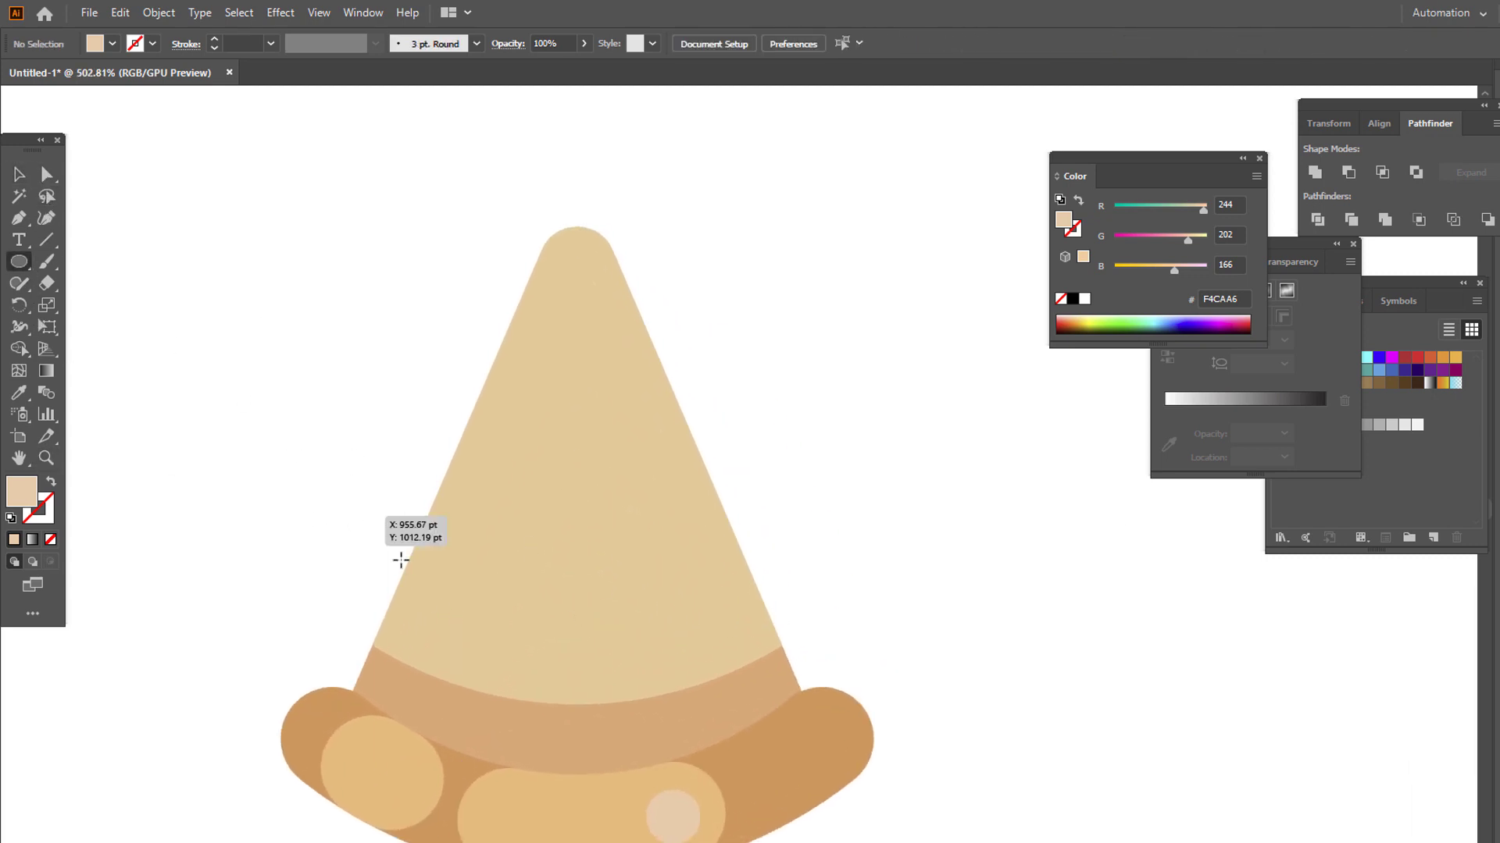
drag(401, 560, 485, 626)
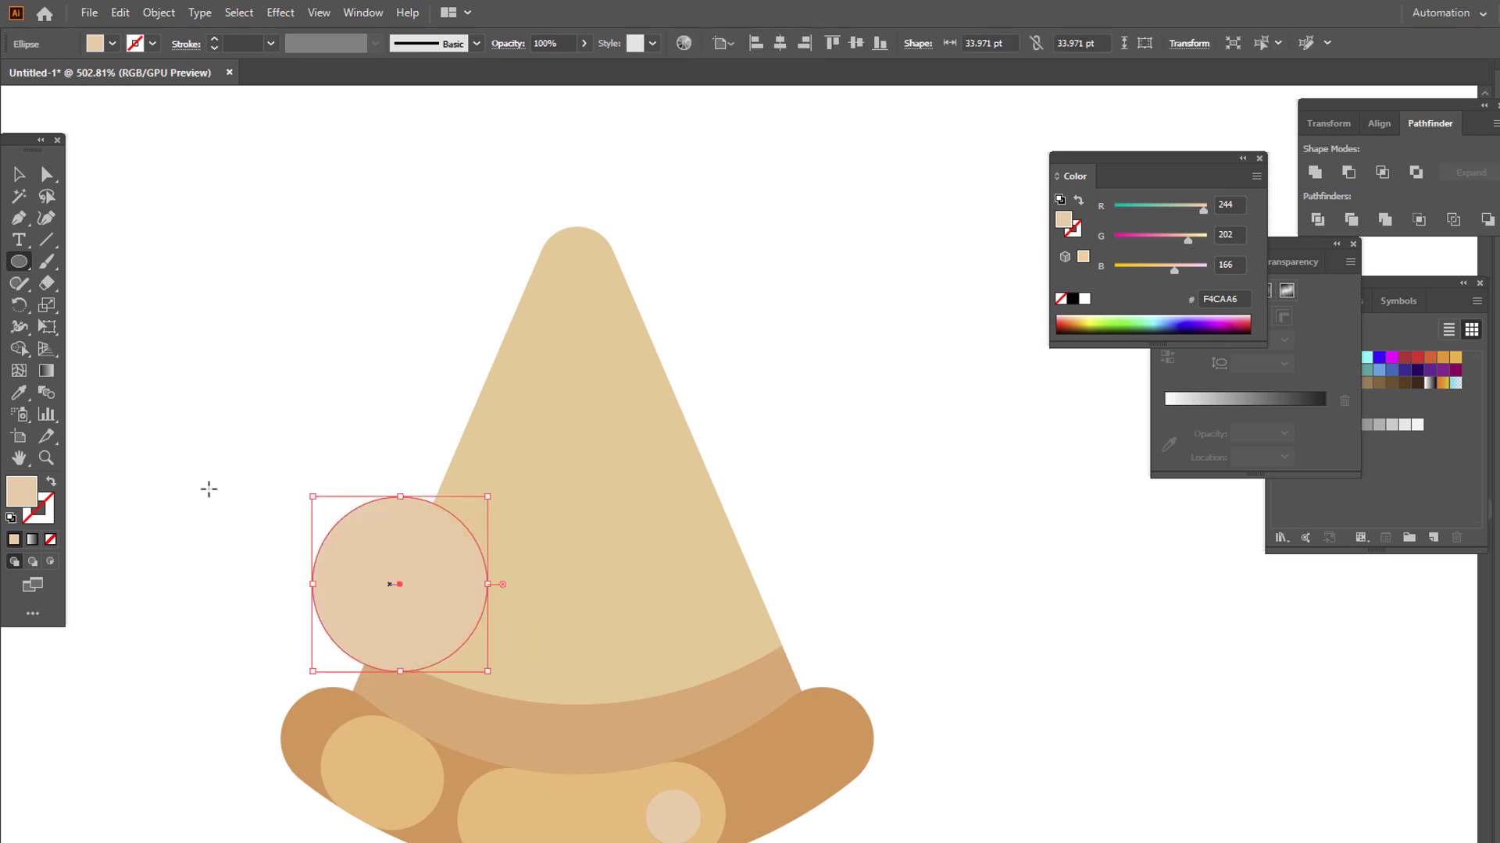
Fill the large circle on the slice's left edge with the red E0534C.
double_click(29, 500)
drag(1243, 396, 1243, 440)
click(1117, 220)
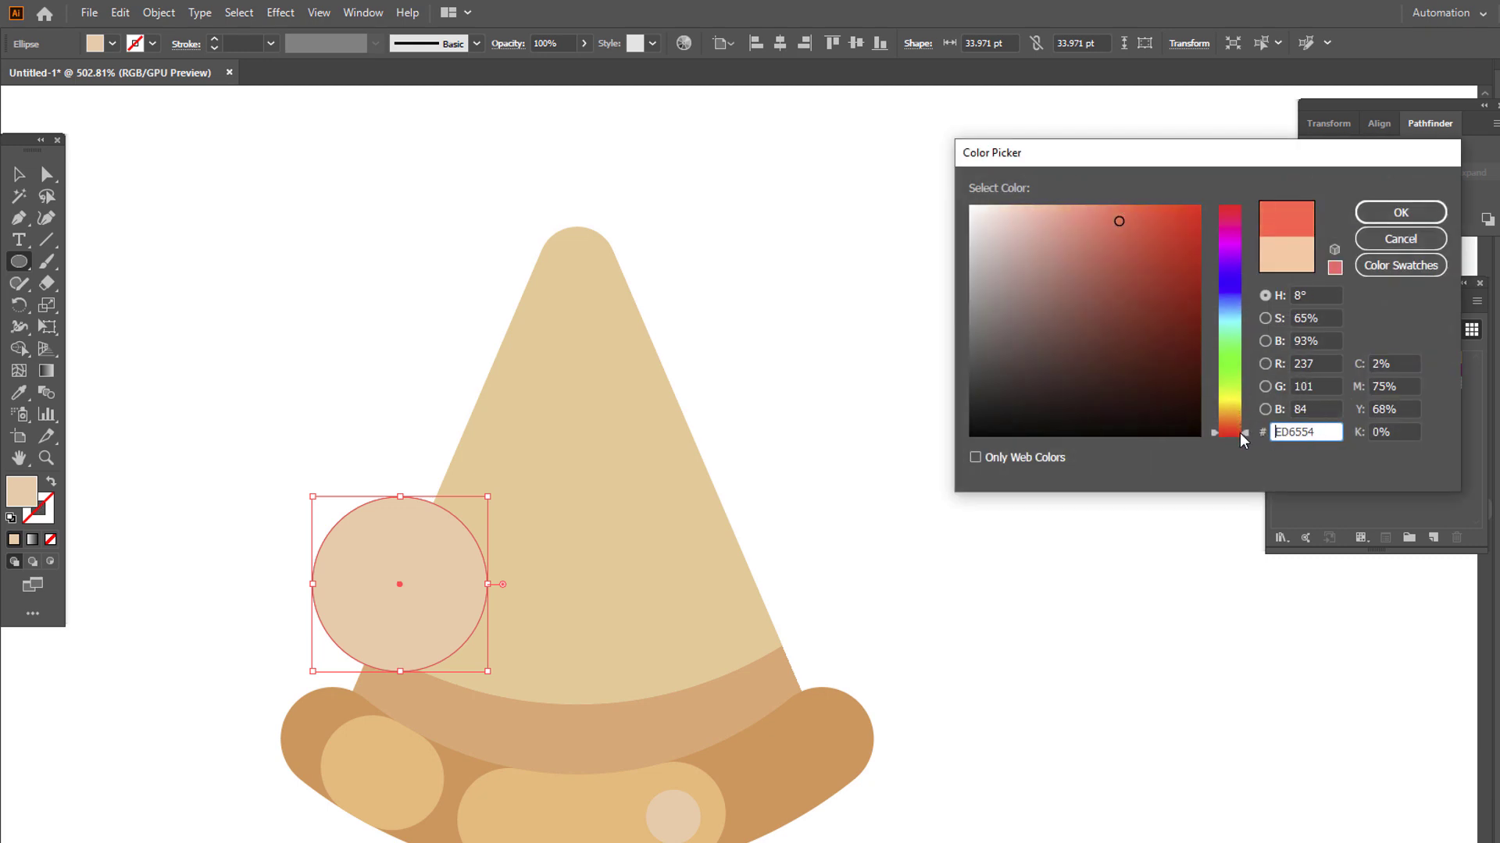
click(1437, 223)
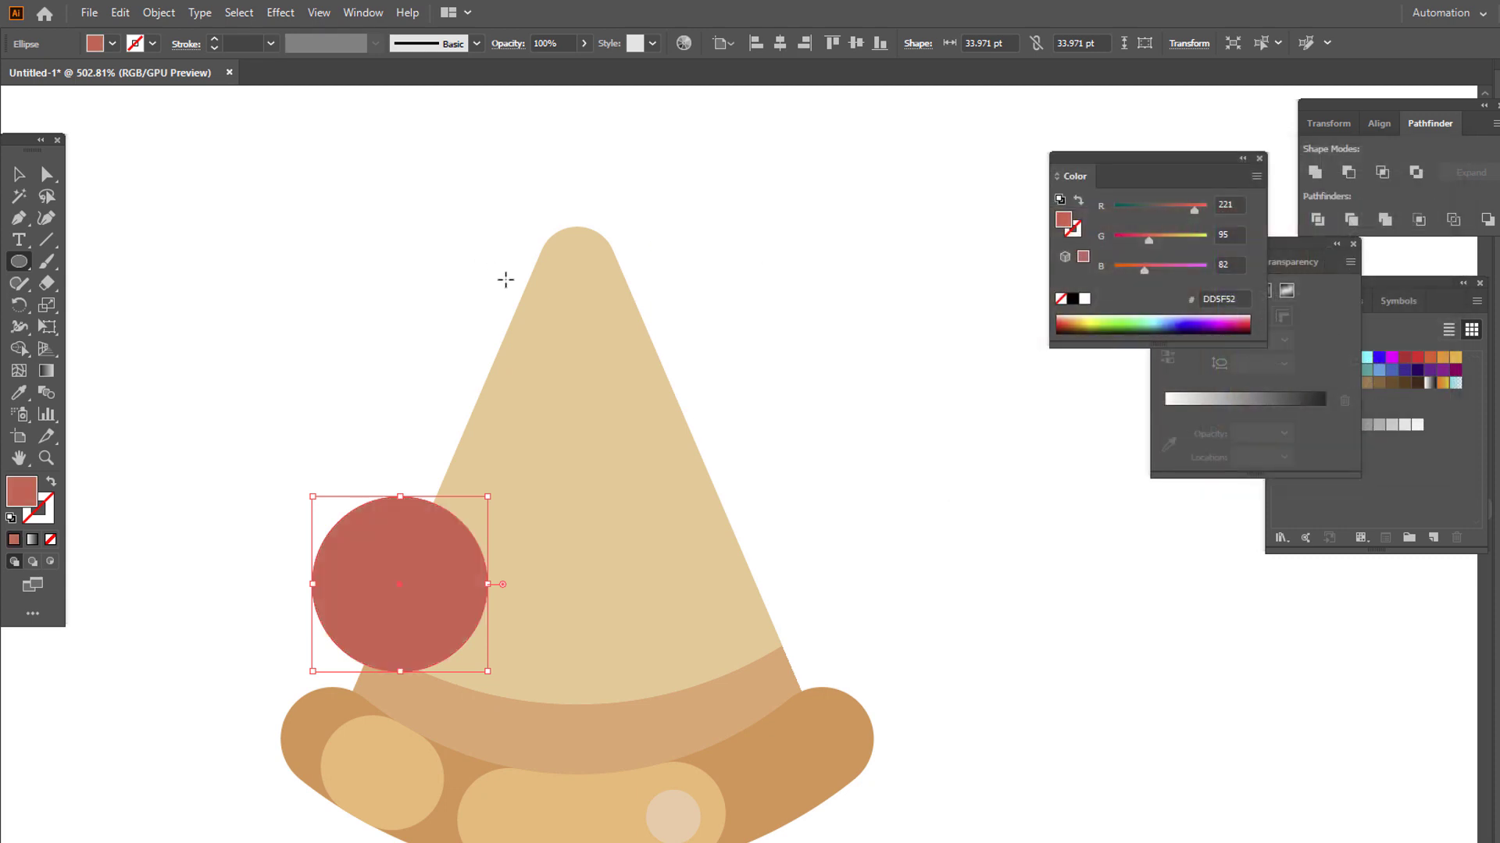
double_click(35, 492)
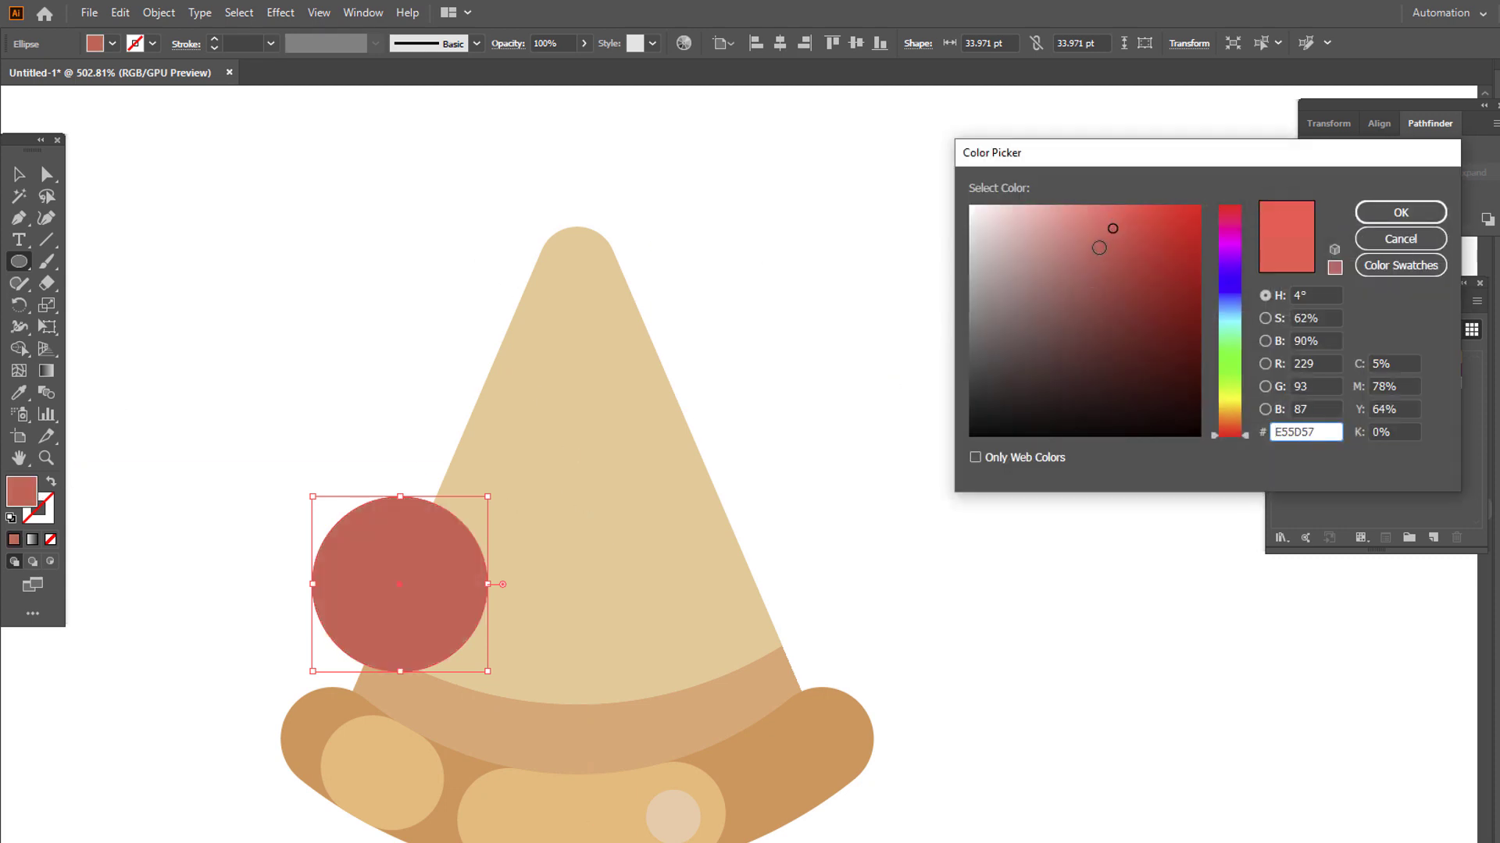
click(1386, 218)
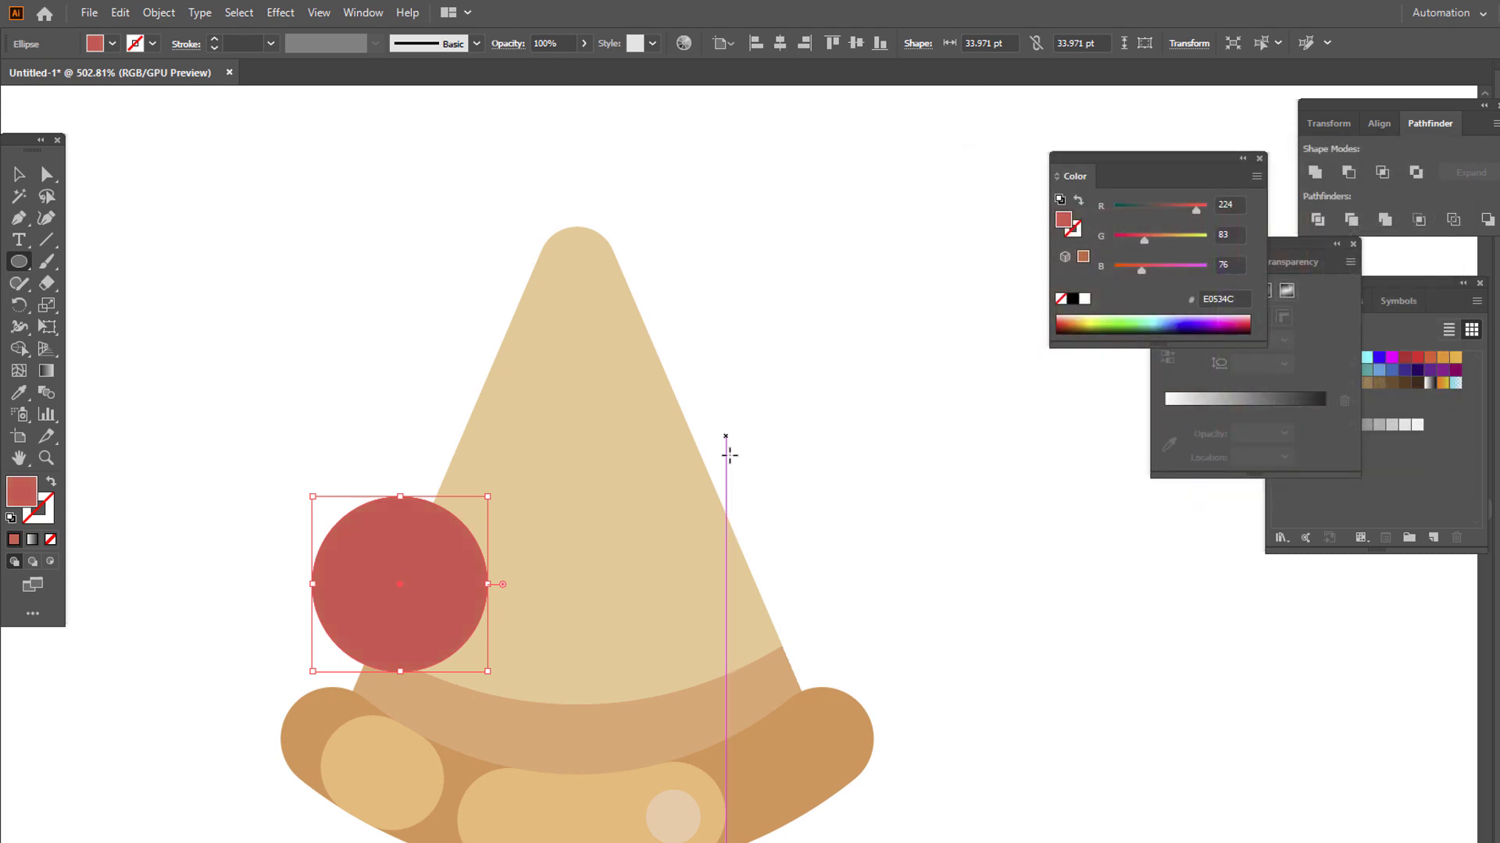
Draw two more red circles: a larger one overlapping the slice's upper right edge and one about 34 pt wide on the lower right of the body.
drag(627, 489, 748, 338)
drag(616, 582, 727, 629)
key(z)
drag(765, 452, 550, 539)
click(17, 172)
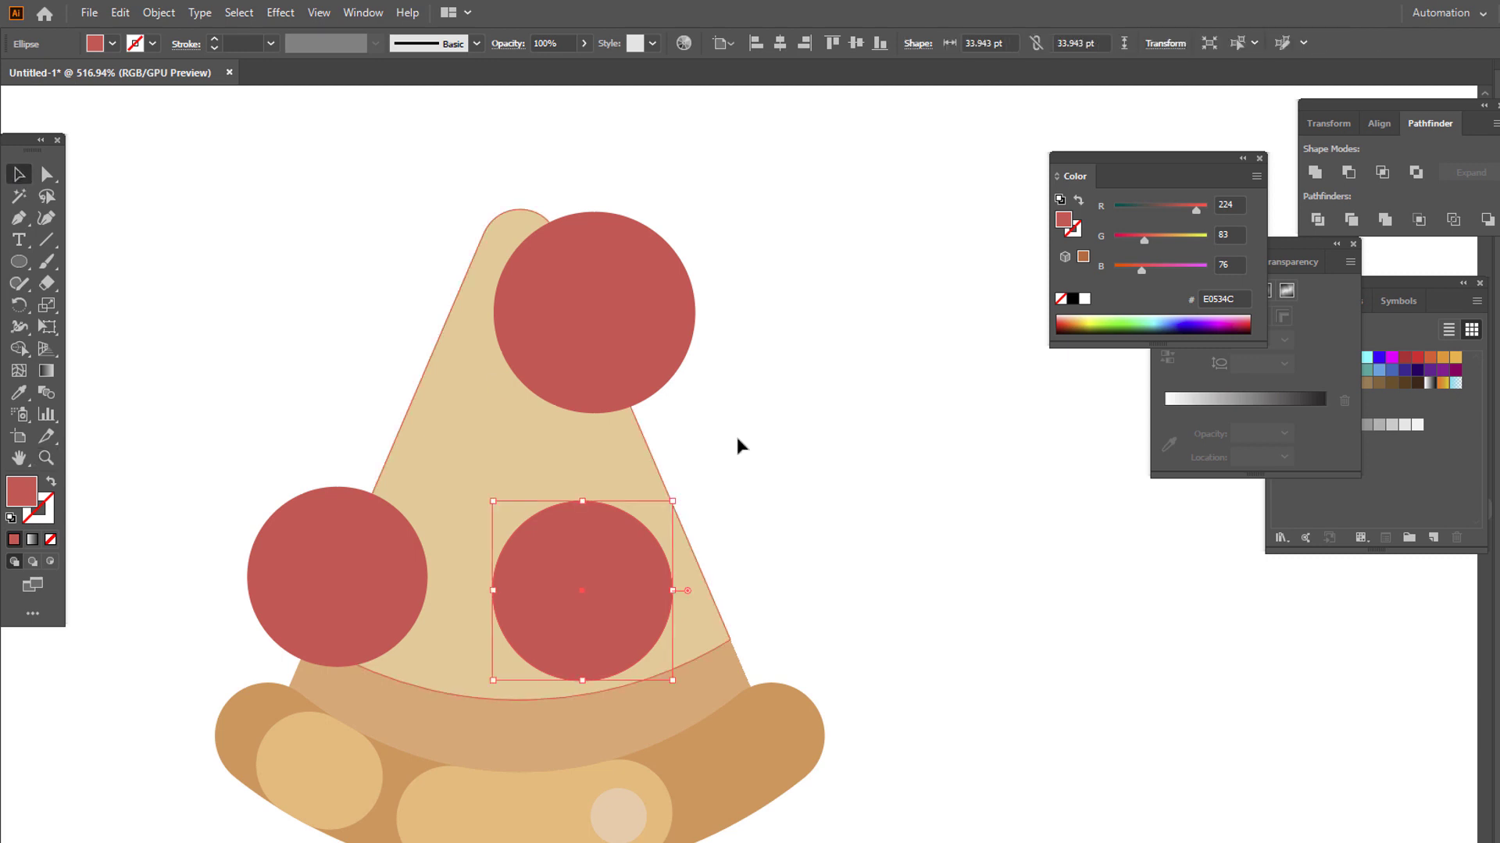
click(740, 443)
key(z)
drag(598, 465, 653, 569)
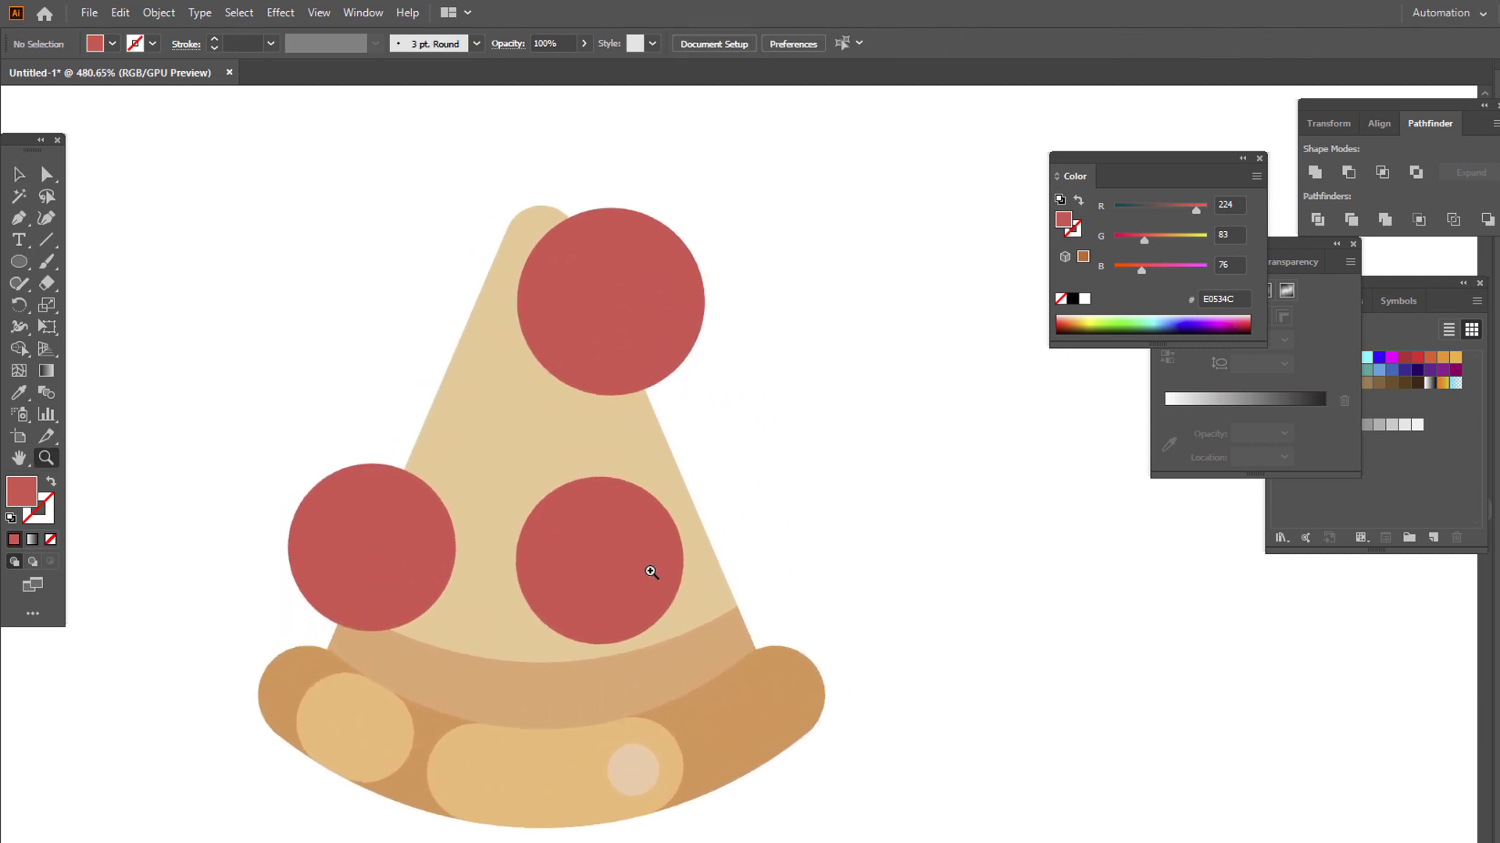
Duplicate the three red pepperoni circles and offset the copies slightly up and to the left of the originals.
click(16, 177)
click(368, 529)
shift+click(599, 586)
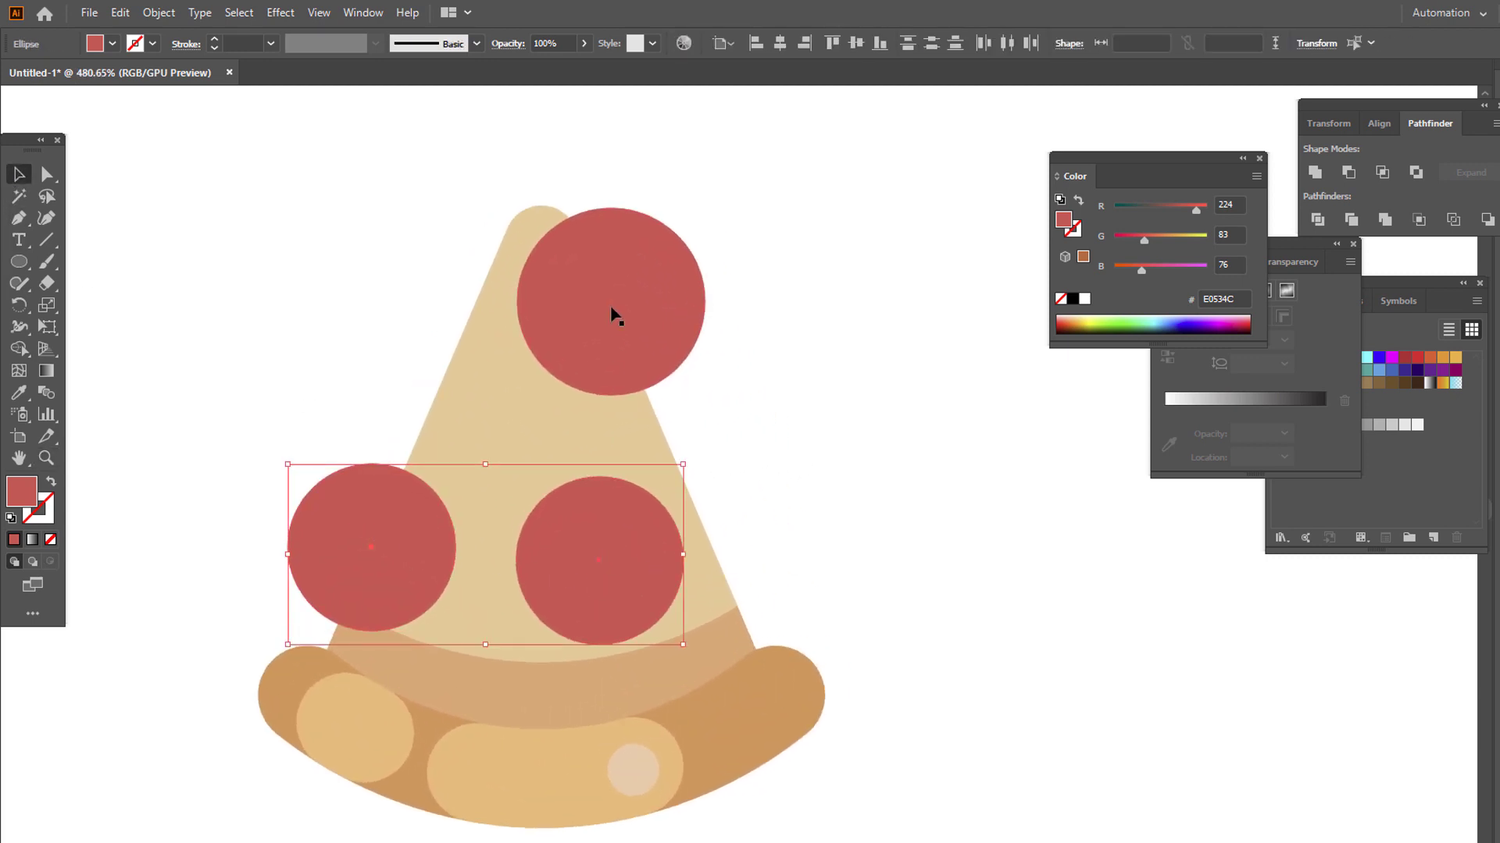
shift+click(612, 315)
click(120, 13)
click(187, 102)
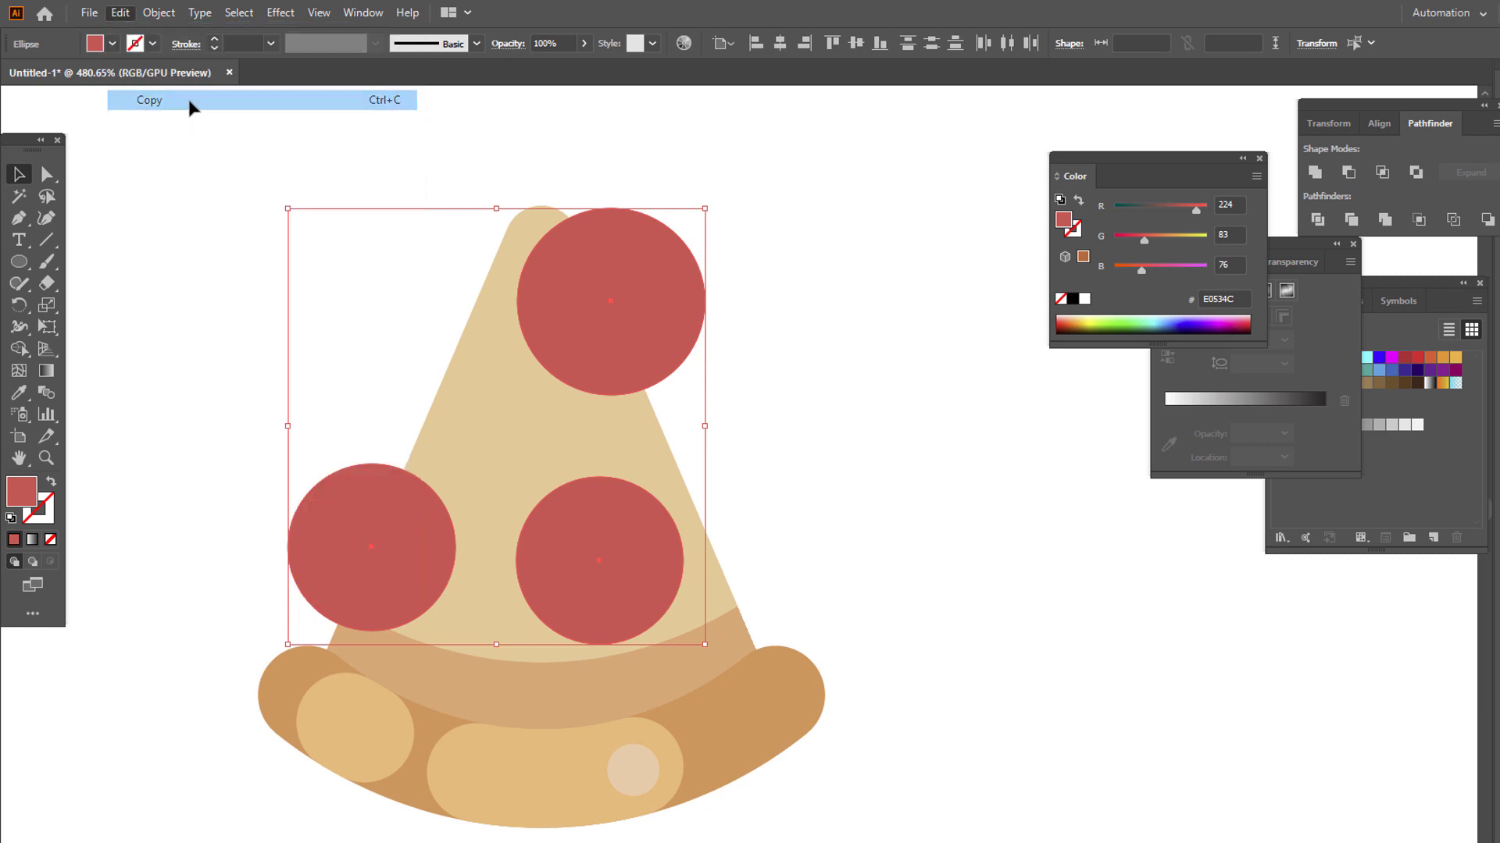
click(123, 17)
click(187, 140)
drag(591, 568, 582, 555)
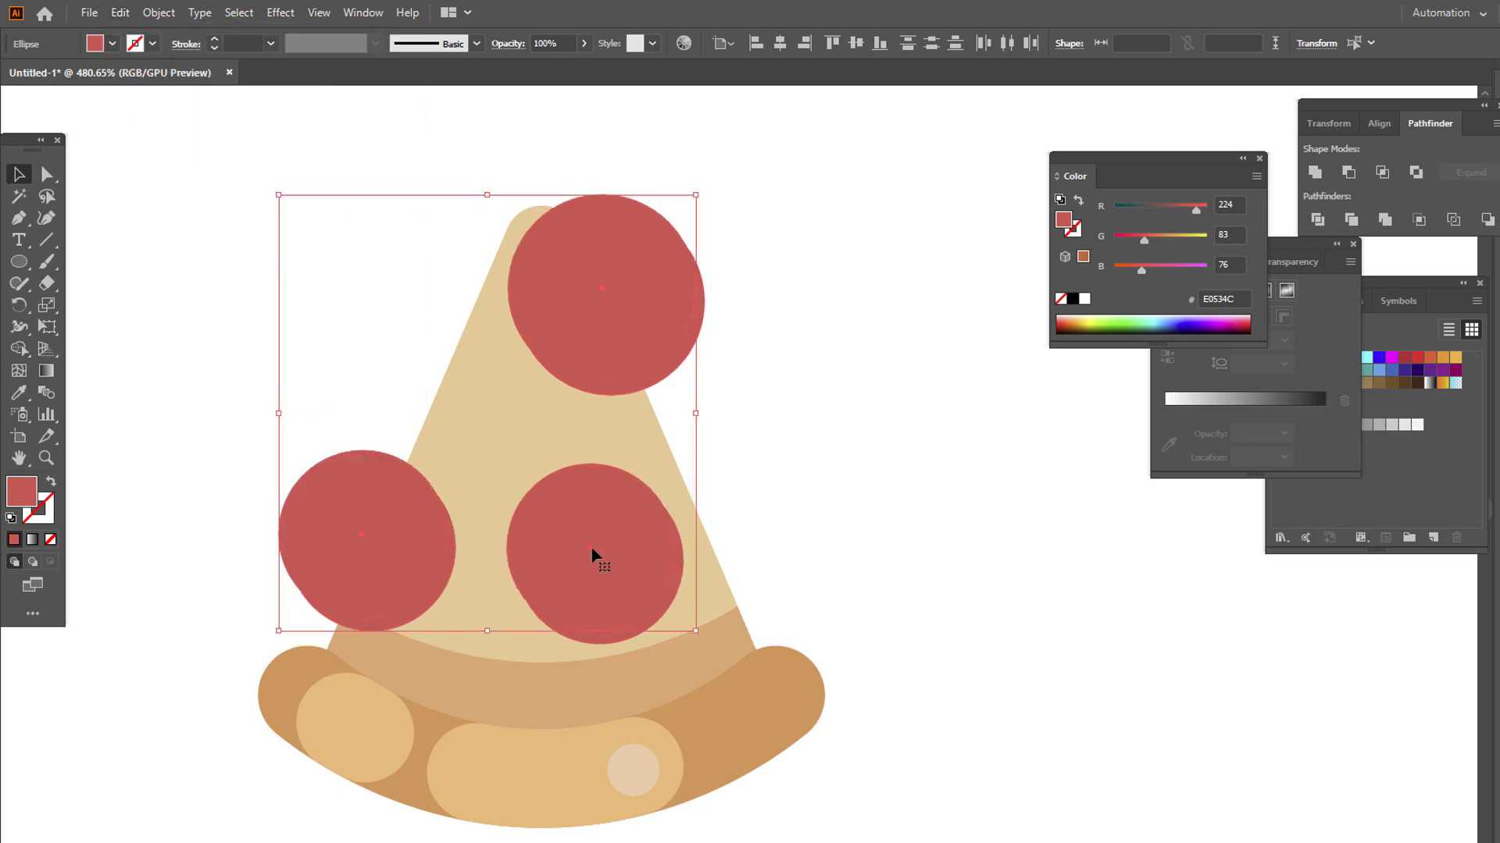
Fill the three original pepperoni circles beneath the offset copies with the darker red C1413E.
click(676, 377)
shift+click(664, 623)
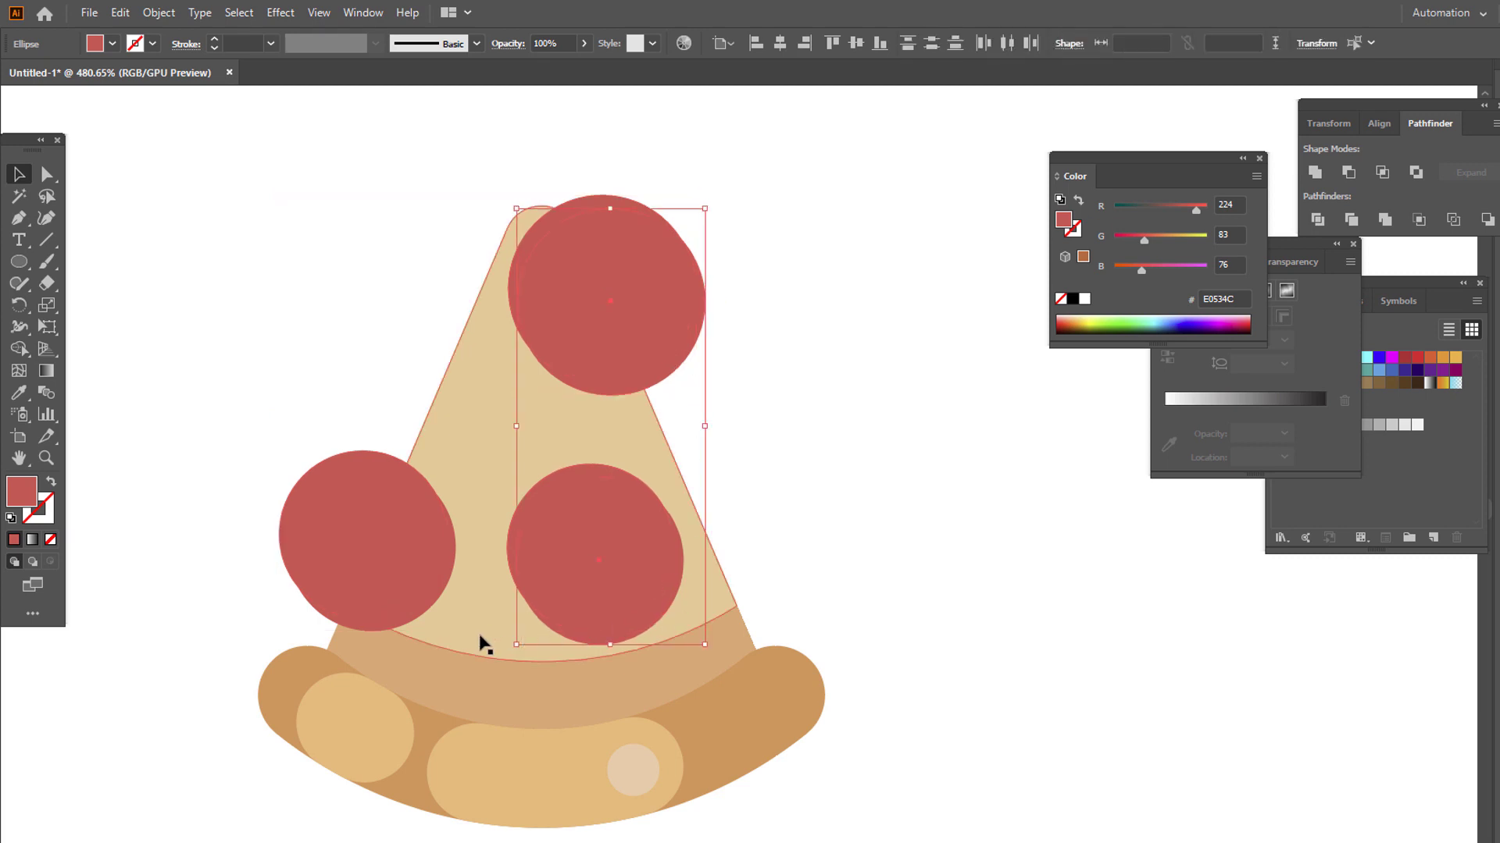
shift+click(364, 629)
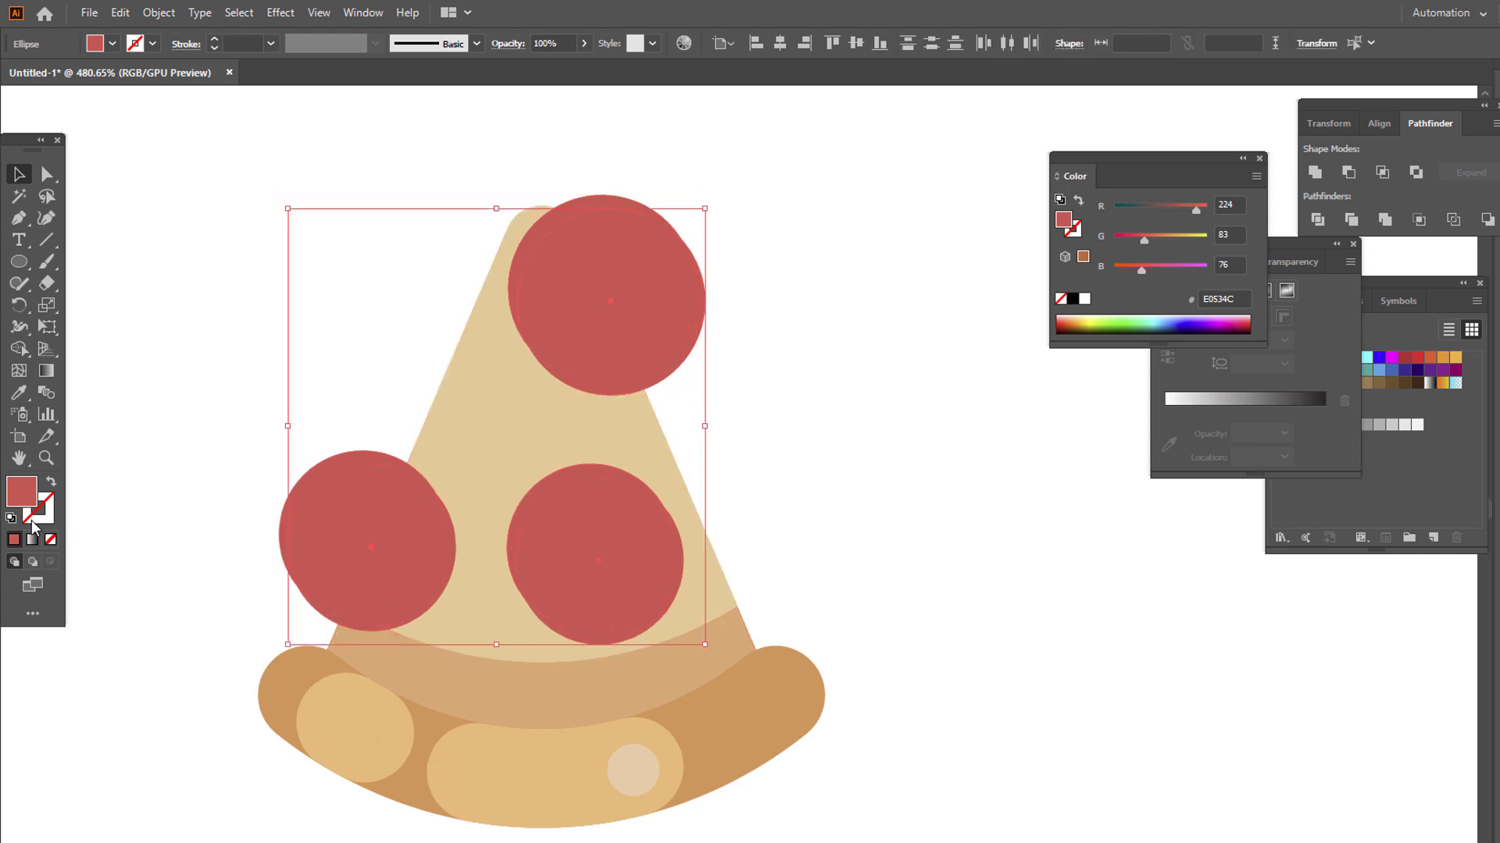
double_click(21, 492)
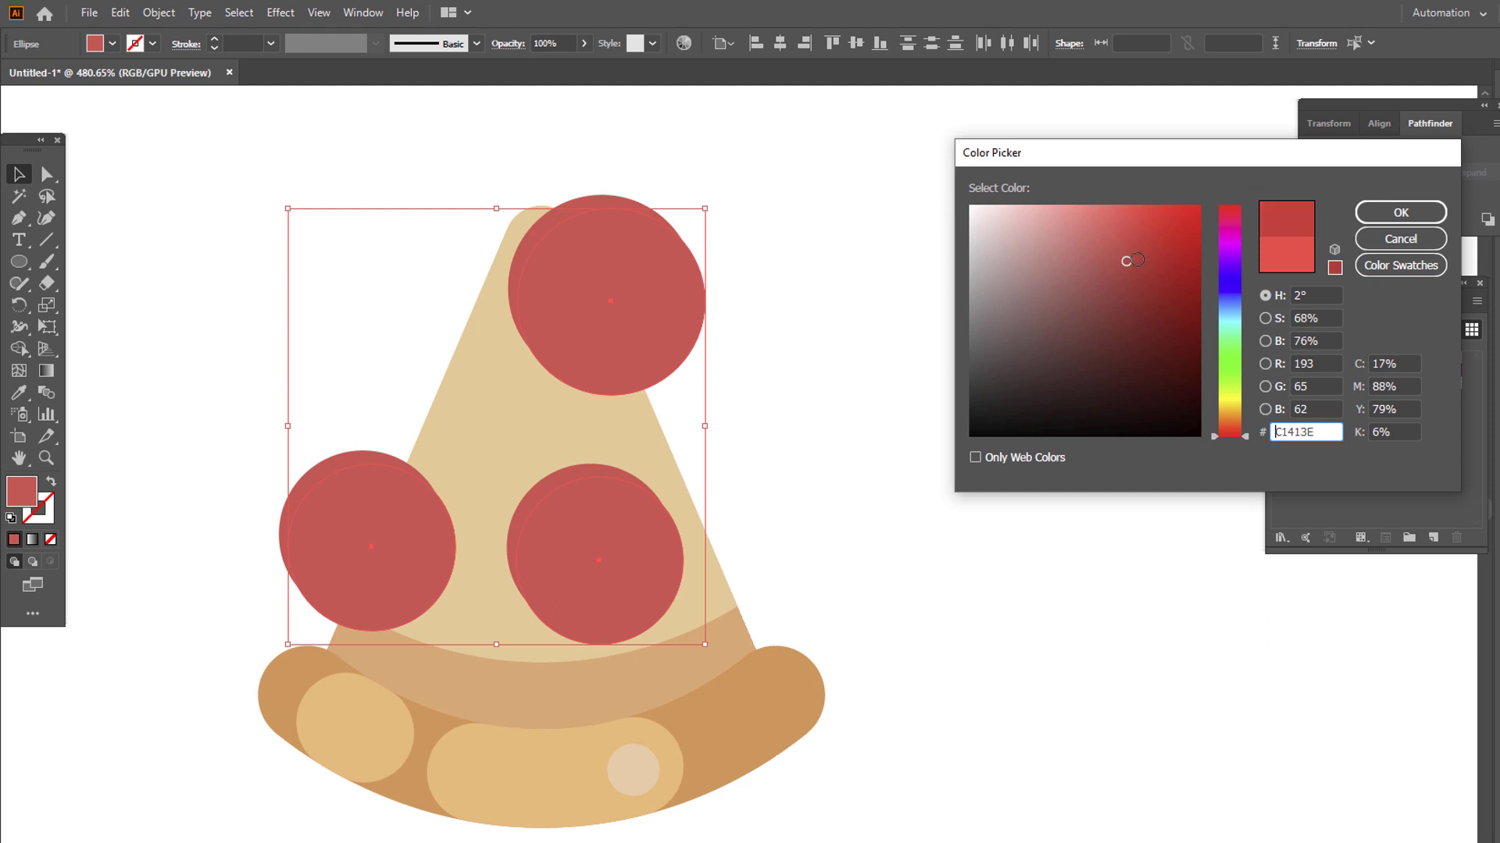
click(1400, 212)
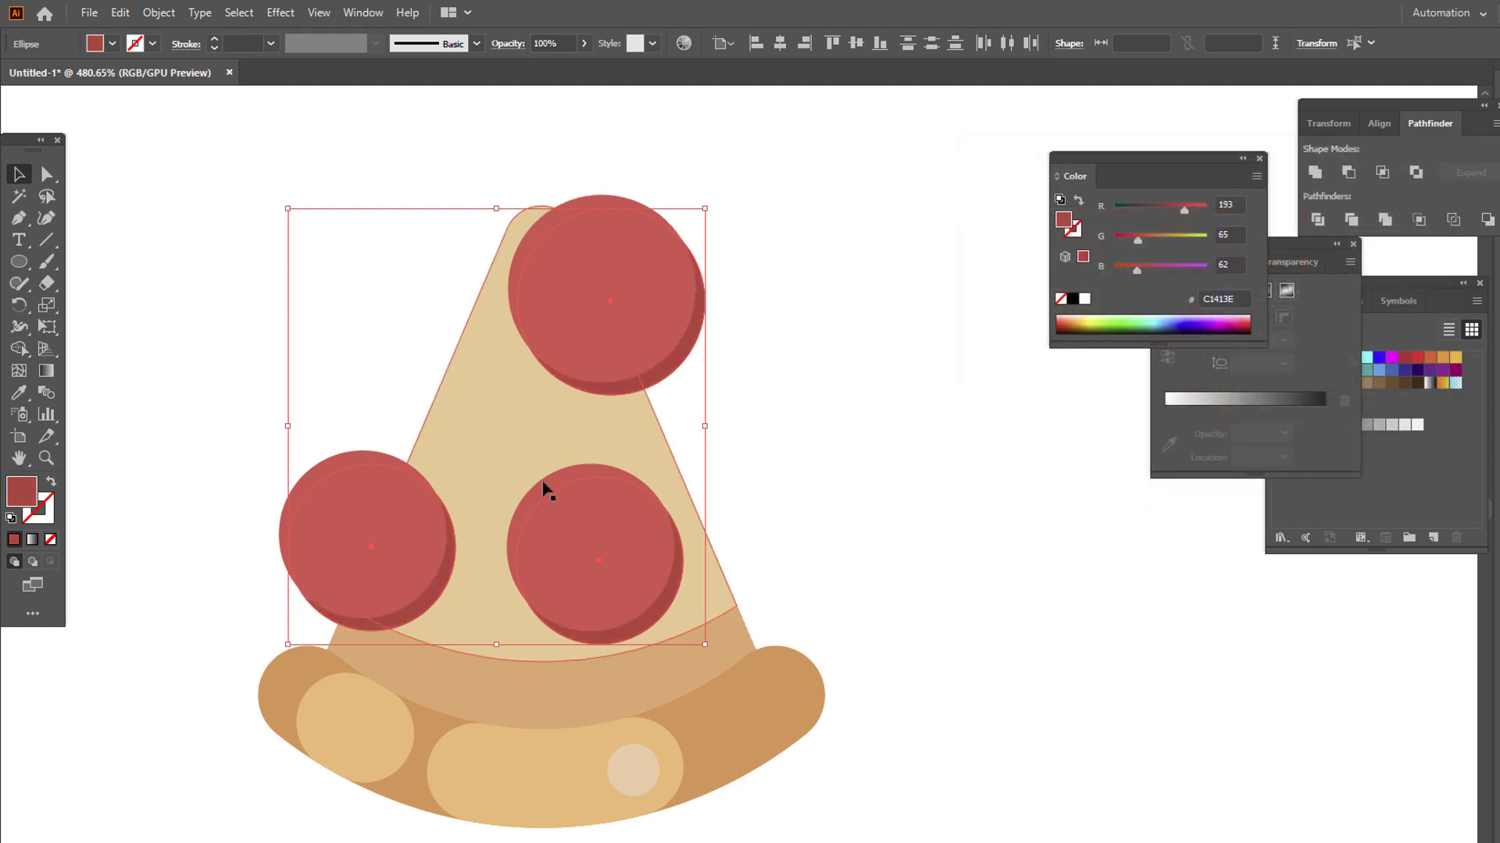
Divide the three pairs of overlapping pepperoni circles with Pathfinder and ungroup the resulting pieces.
shift+click(547, 511)
shift+click(392, 516)
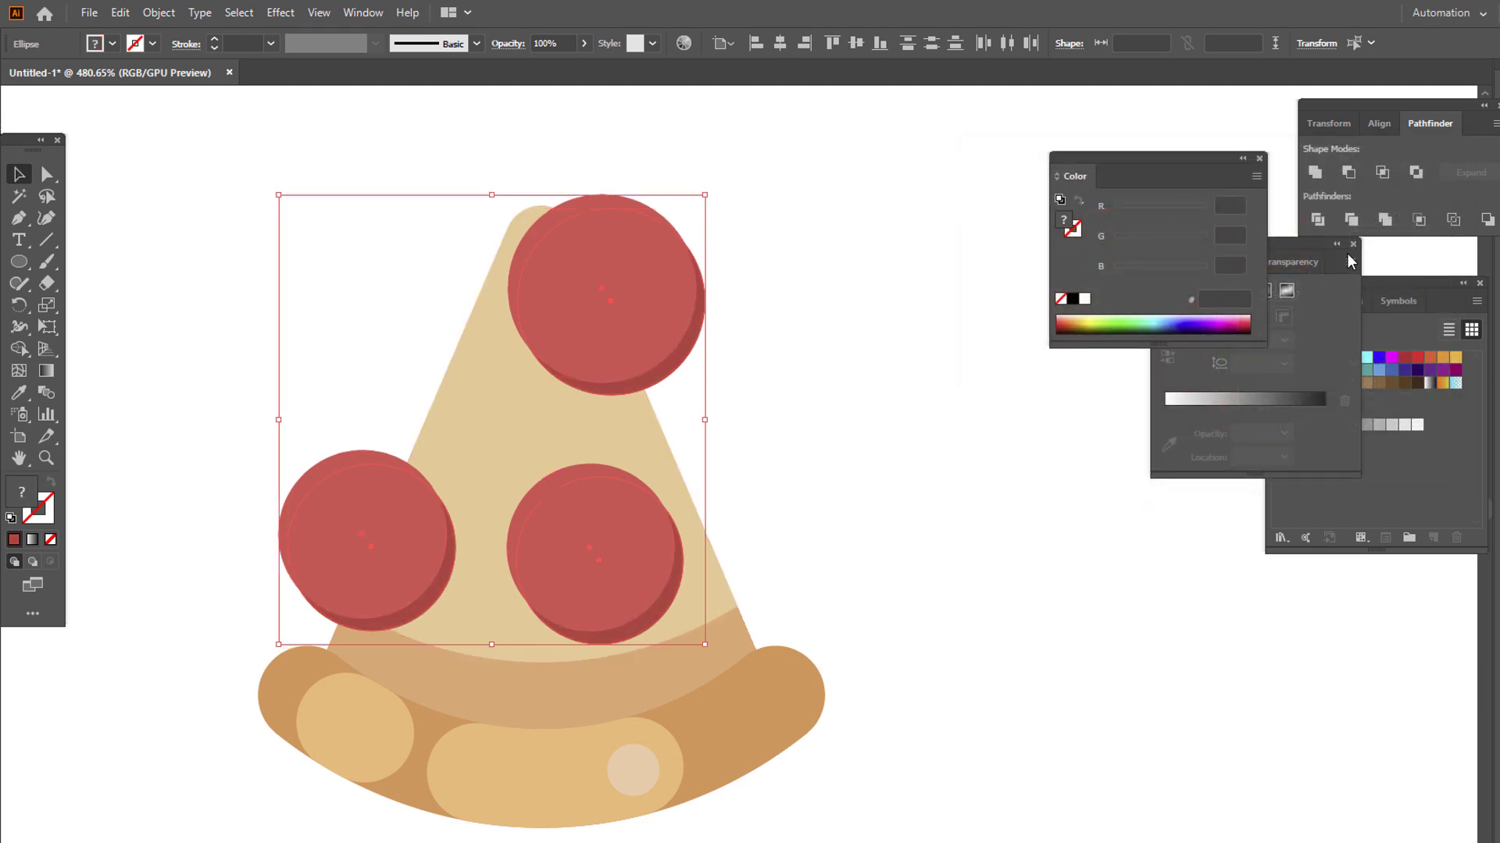
right_click(613, 322)
click(648, 468)
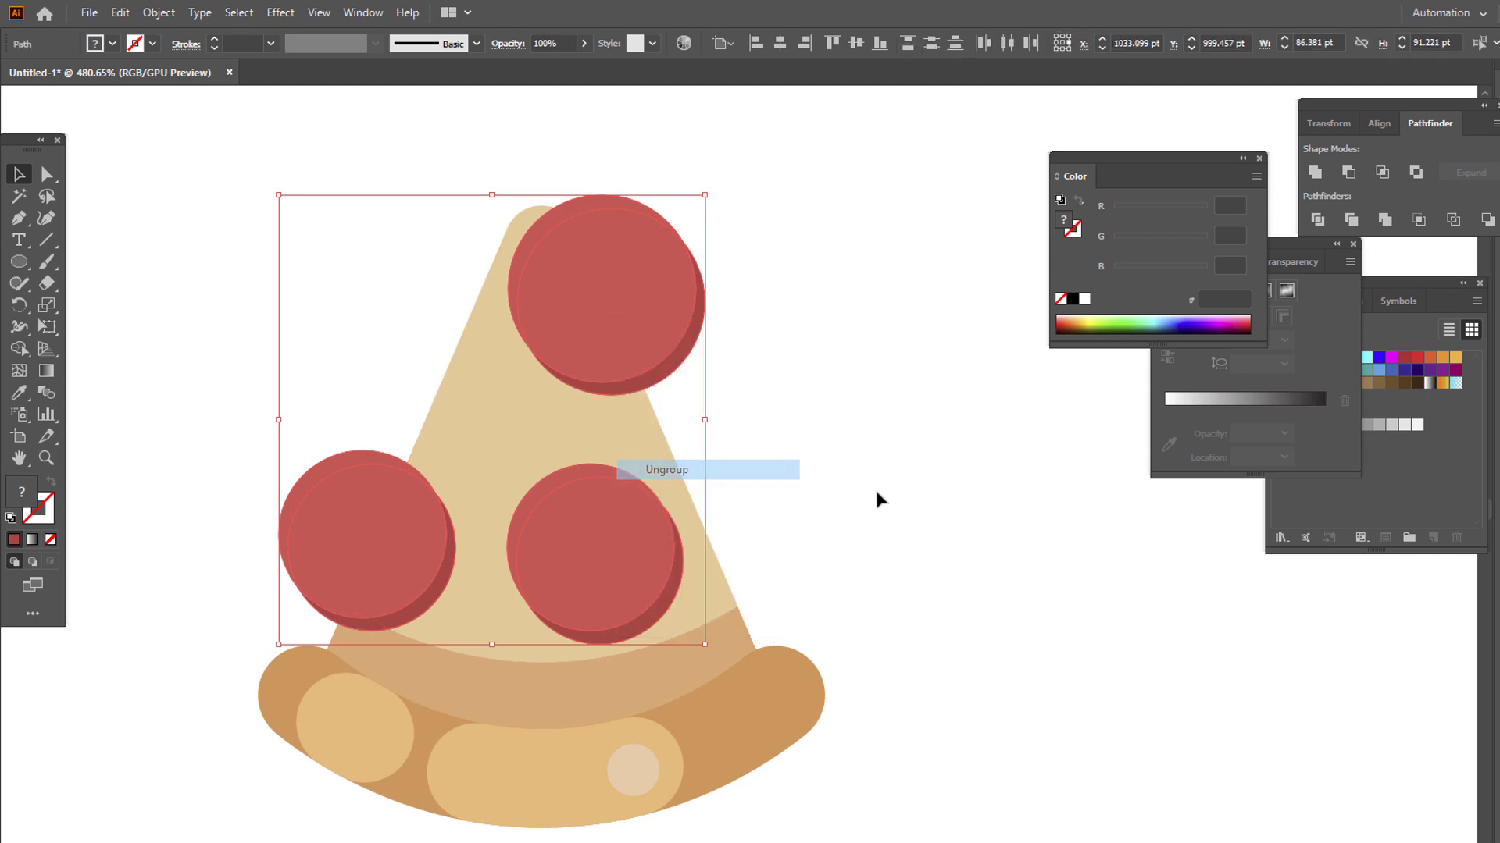
click(877, 498)
Delete the leftover slivers on the upper-left edges of the pepperoni circles, keeping the dark crescents.
click(590, 481)
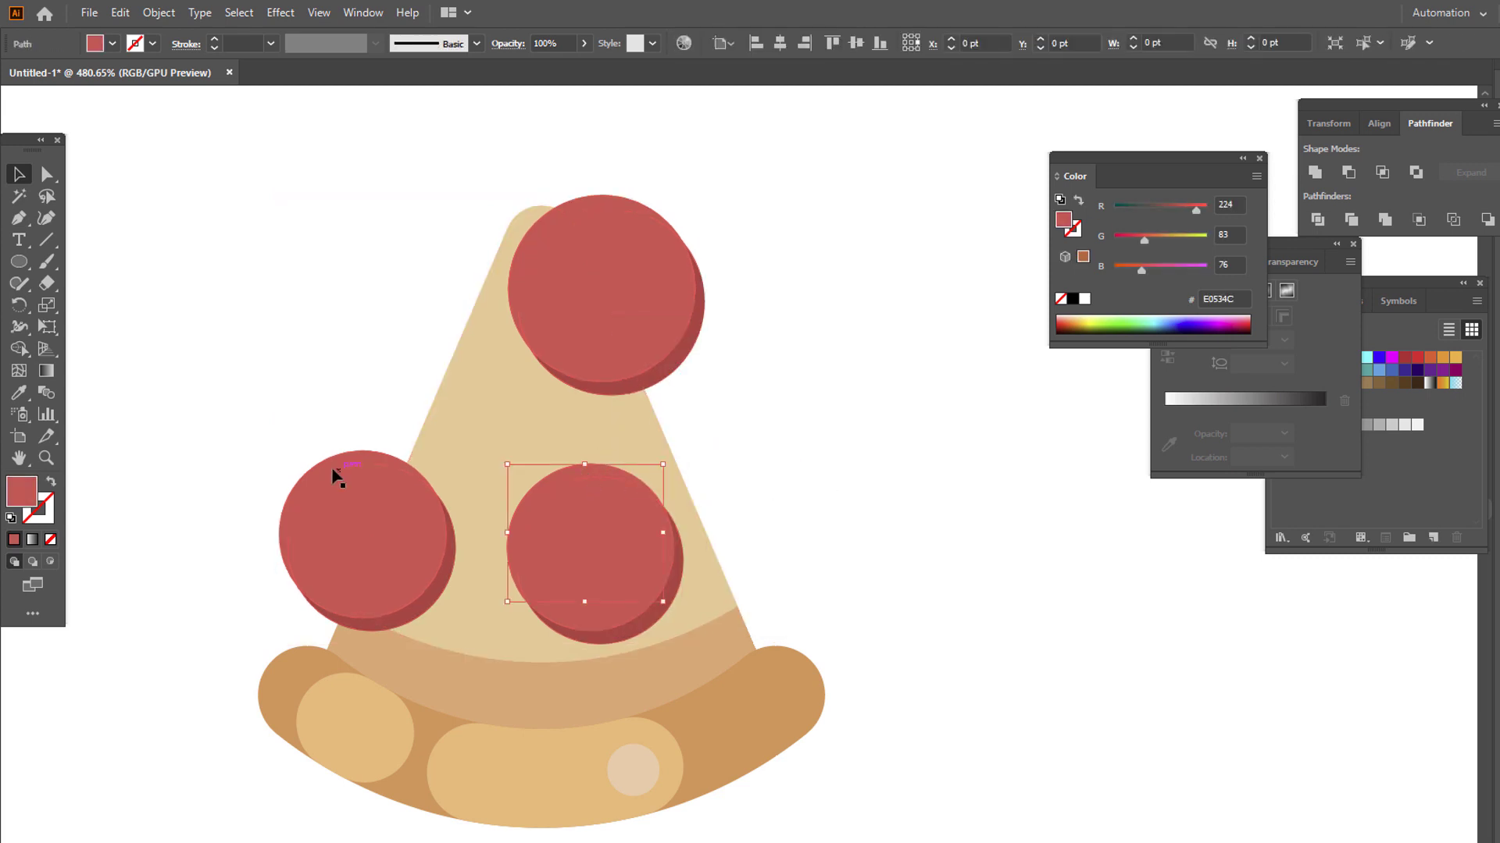
shift+click(545, 227)
key(Delete)
Draw a circle about 32 pt wide, offset up-left over the lower-right pepperoni, and fill it with the edge band's colour E8A772.
key(z)
drag(749, 394, 749, 519)
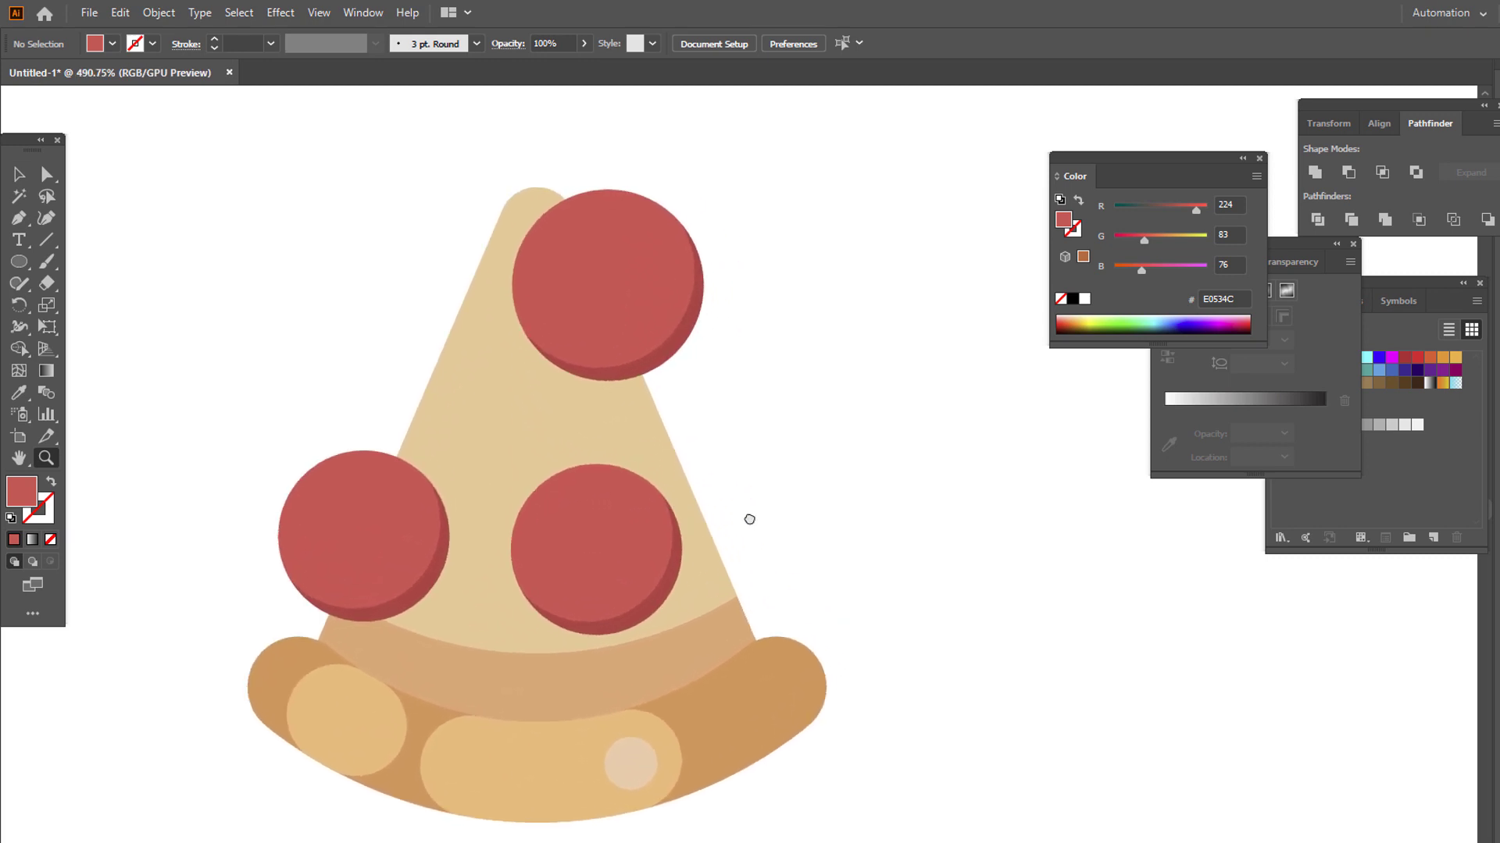
click(18, 262)
drag(500, 449, 663, 574)
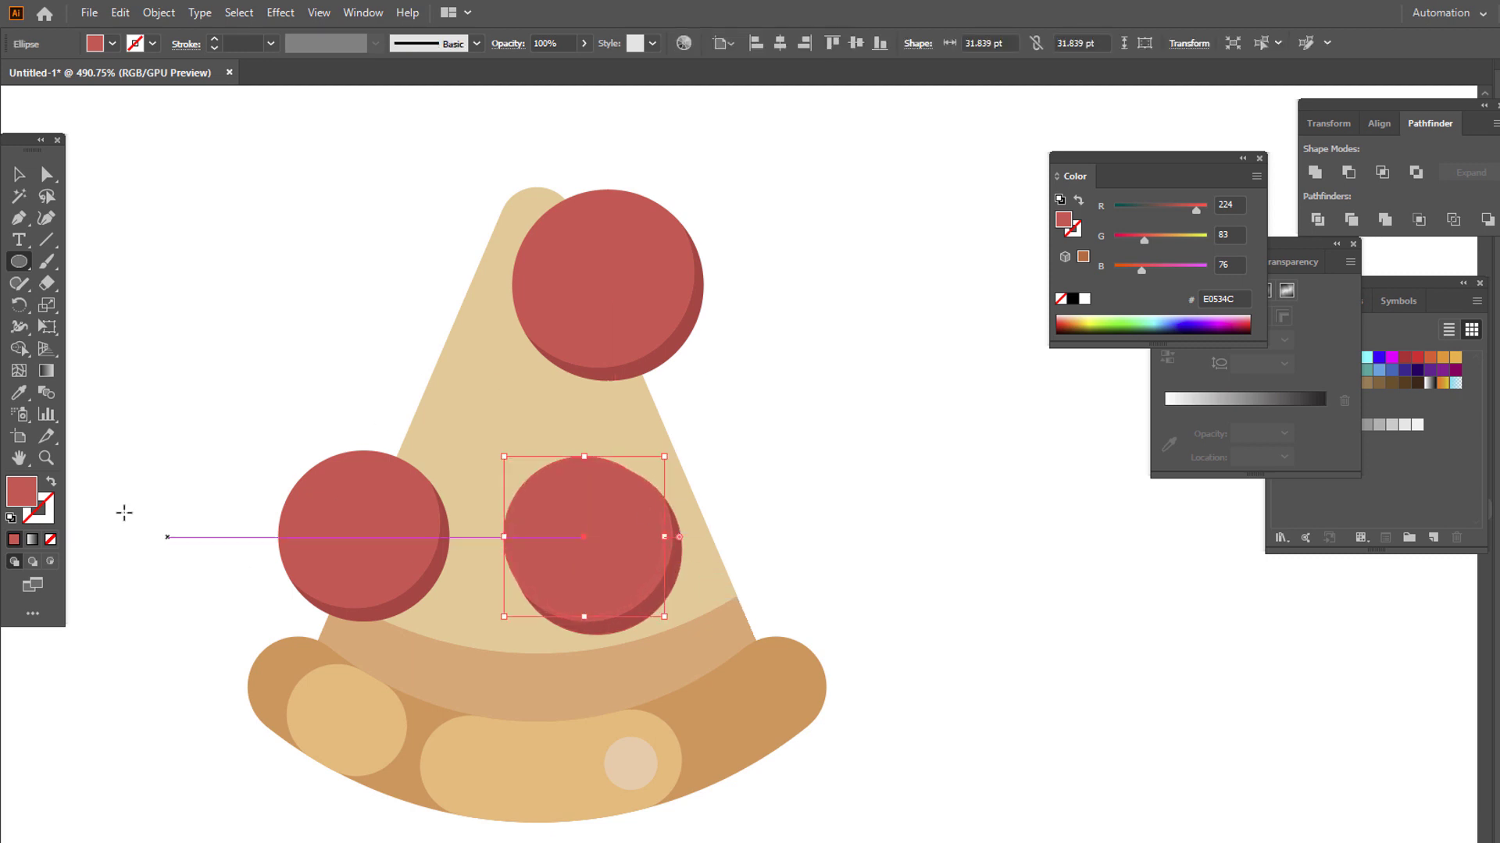
click(30, 399)
click(478, 646)
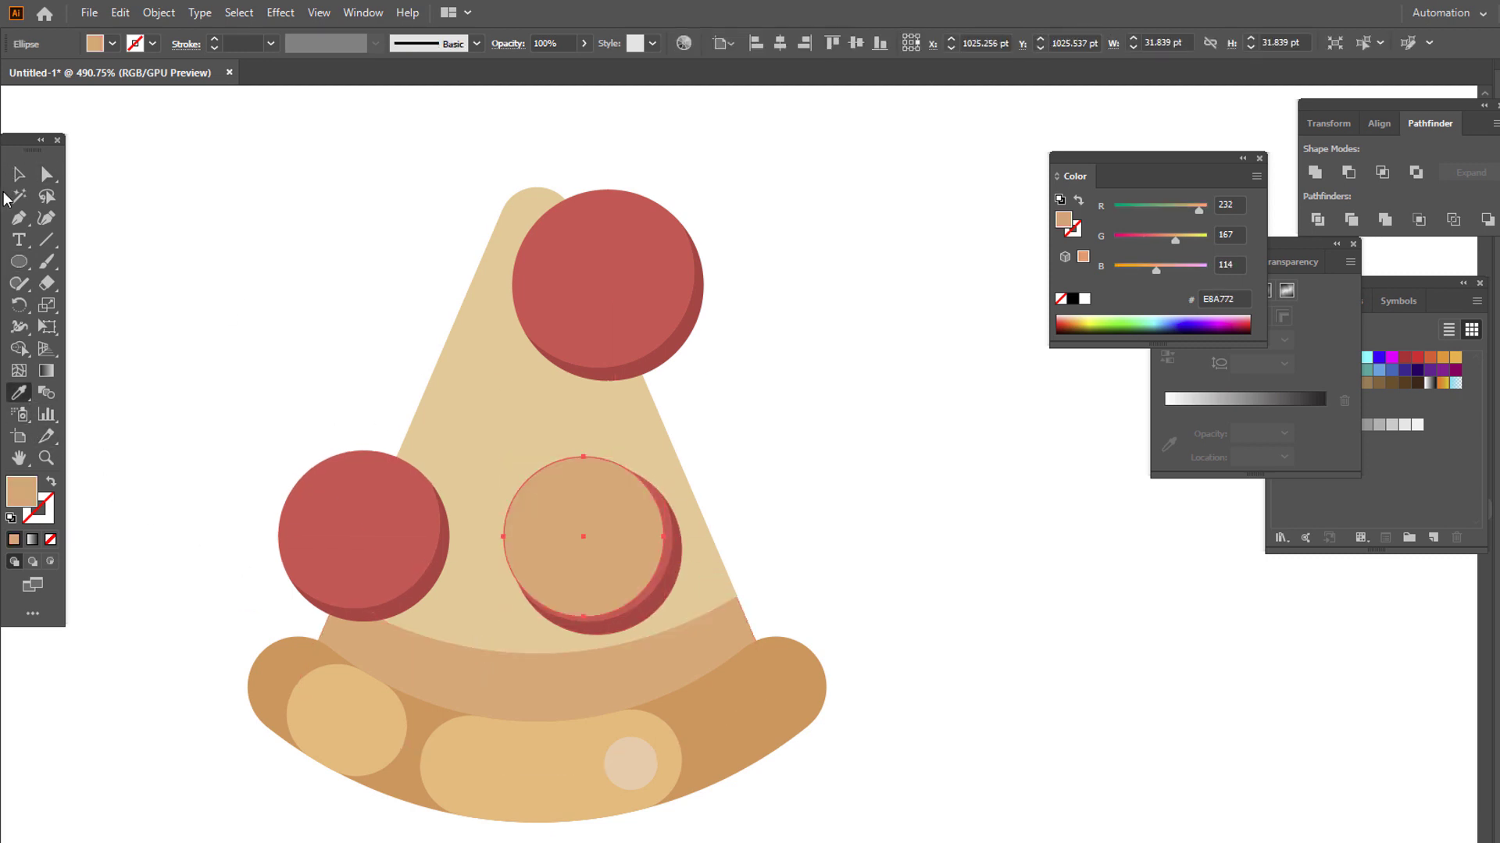
Bring both red pieces of the lower-right pepperoni to the front of its tan shadow circle.
click(14, 177)
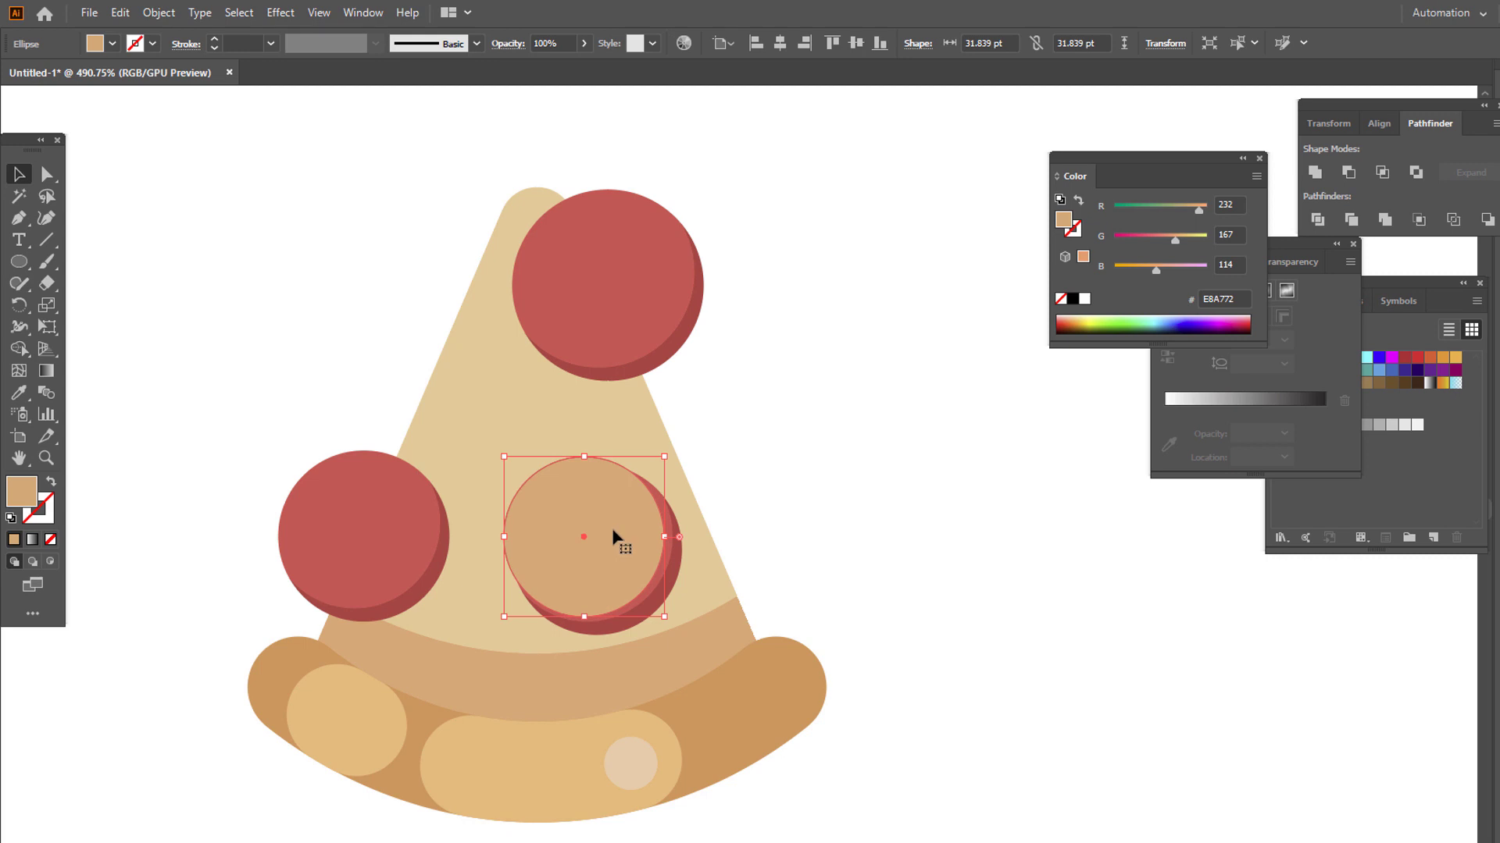
click(670, 573)
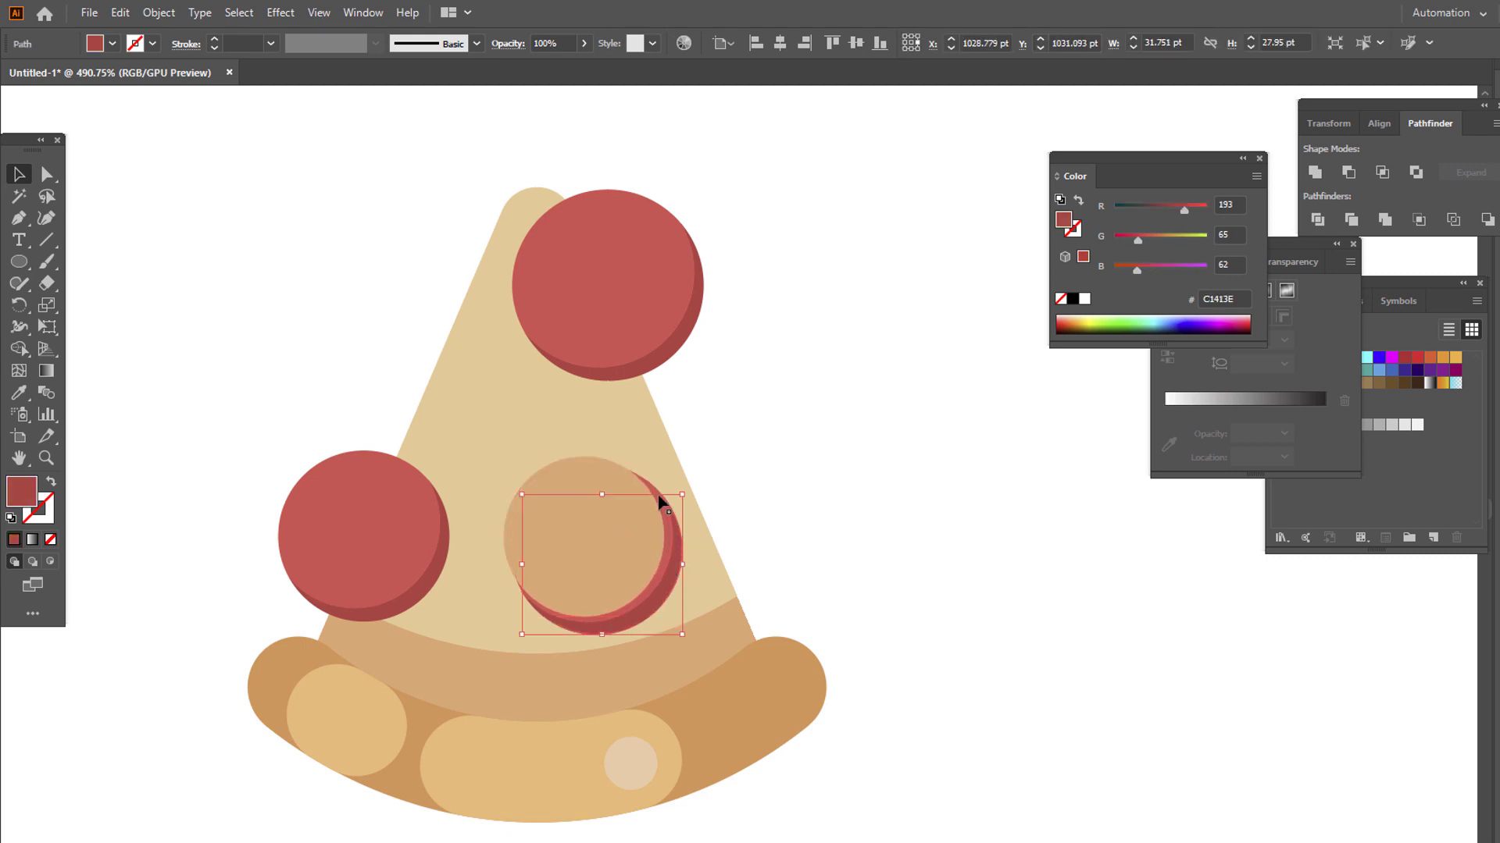
shift+click(663, 556)
right_click(662, 551)
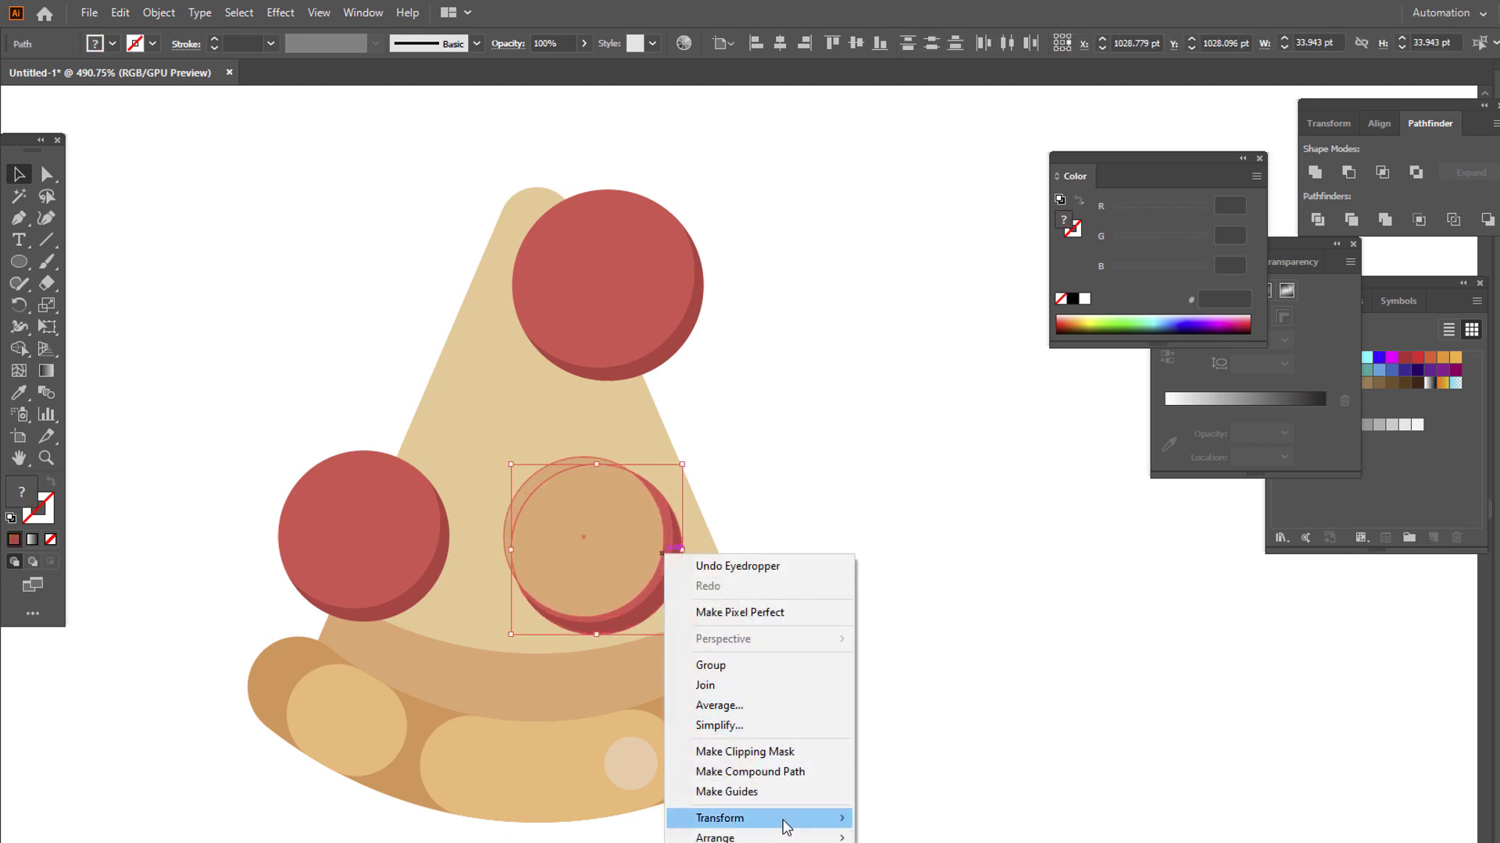
mouse_move(802, 839)
click(914, 837)
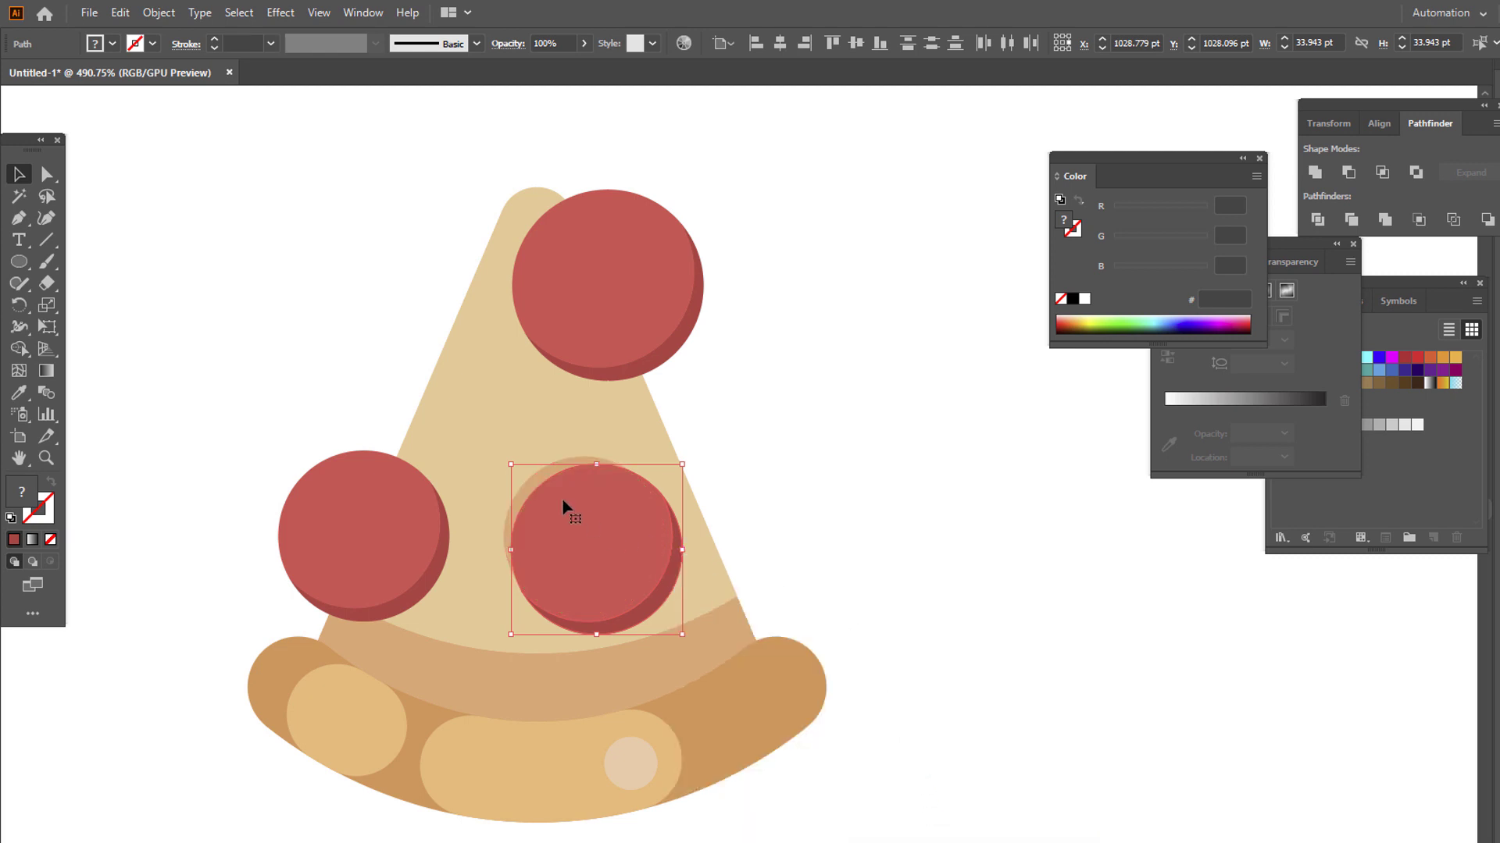
click(929, 542)
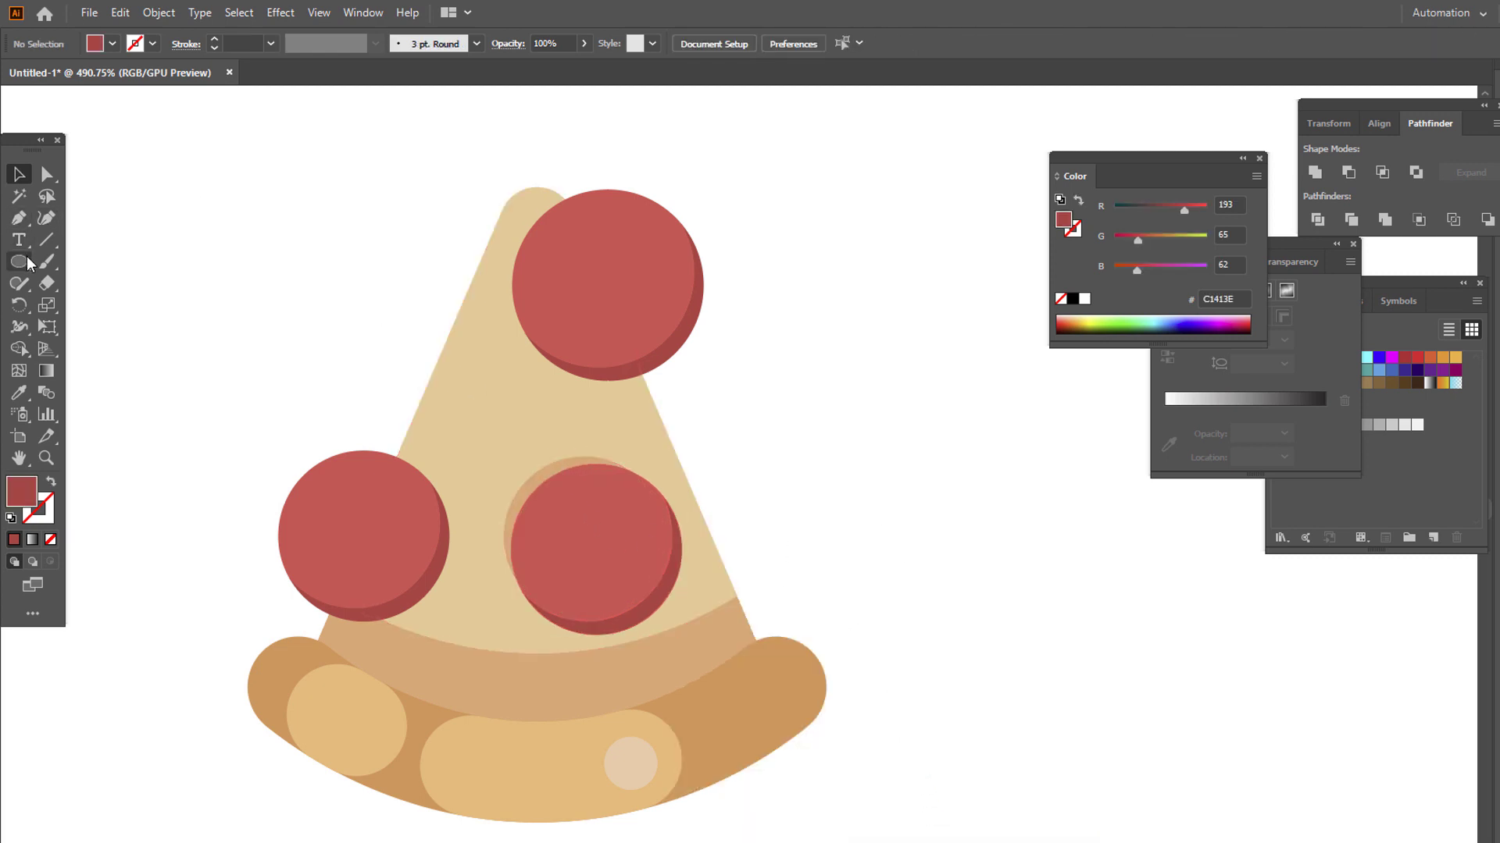
Draw a circle about 37 pt wide, offset up-left over the top pepperoni, and fill it with the sampled tan E8A772.
drag(497, 189, 685, 286)
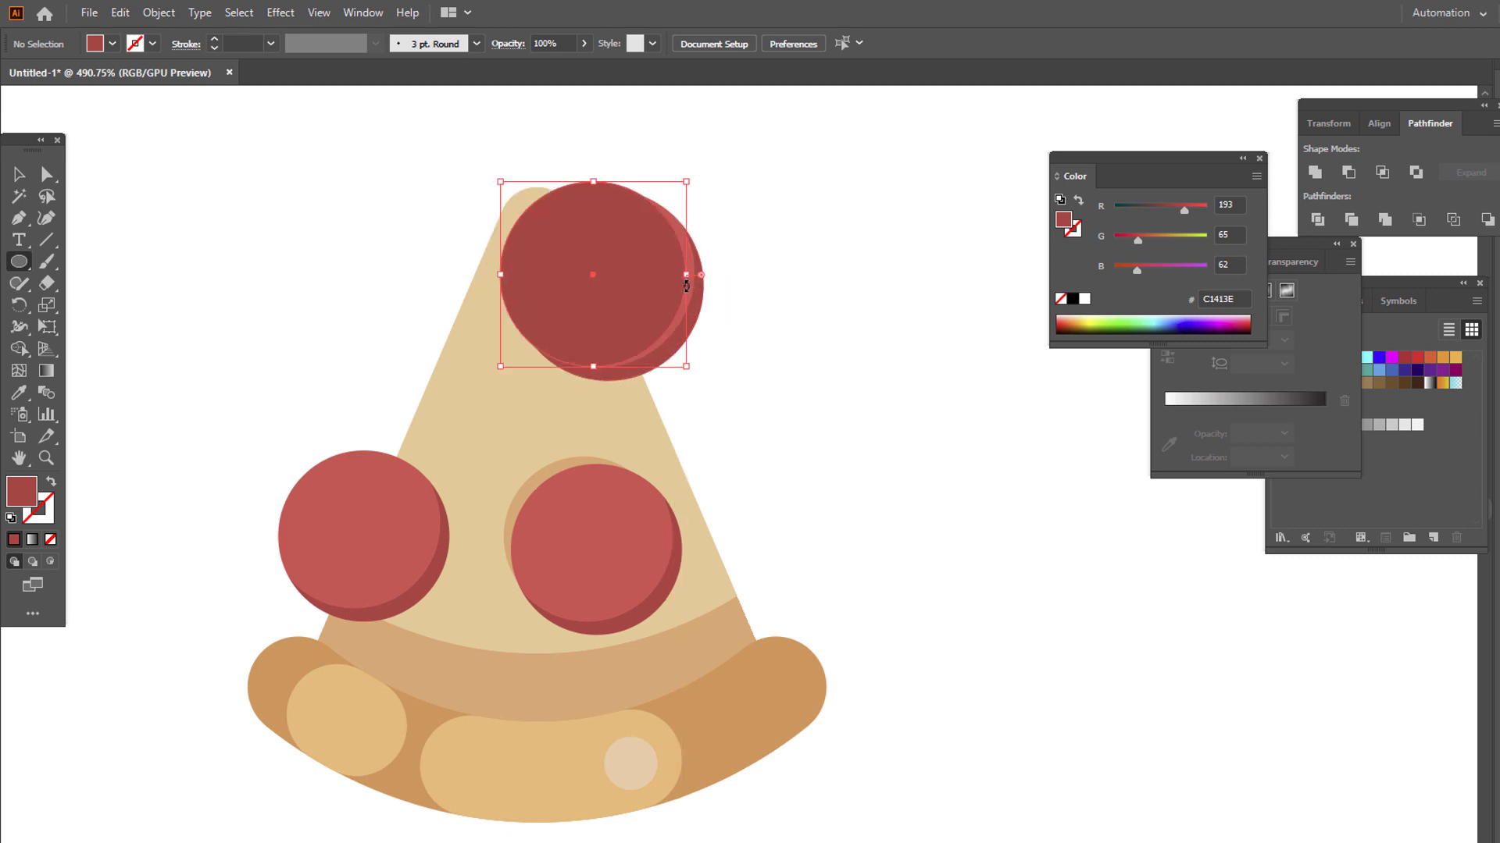
key(i)
click(592, 678)
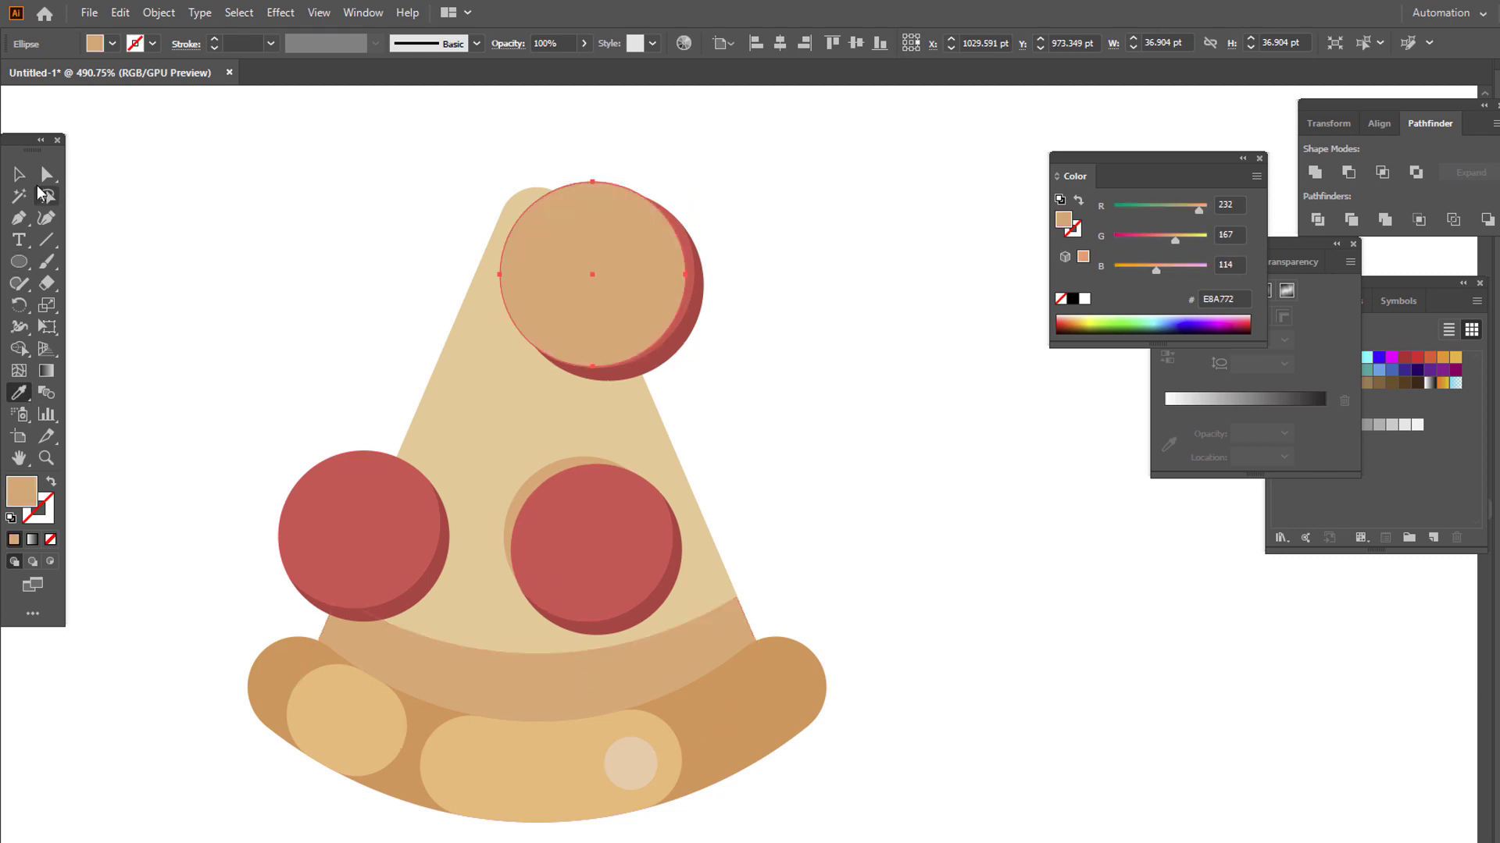
Bring both red pieces of the top pepperoni to the front of its tan shadow circle.
key(v)
click(696, 289)
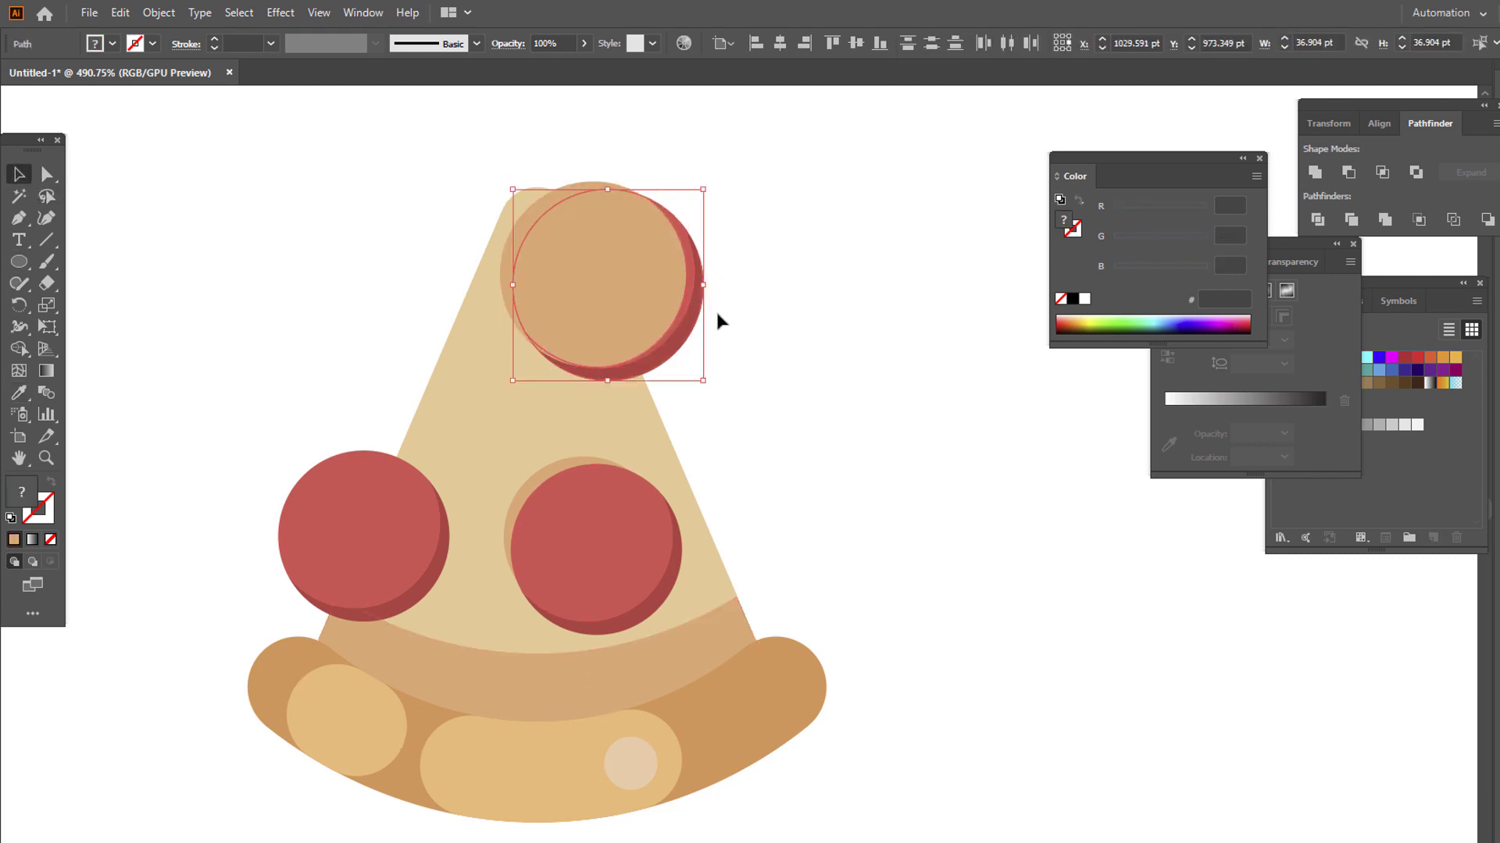
right_click(706, 315)
mouse_move(837, 599)
click(986, 600)
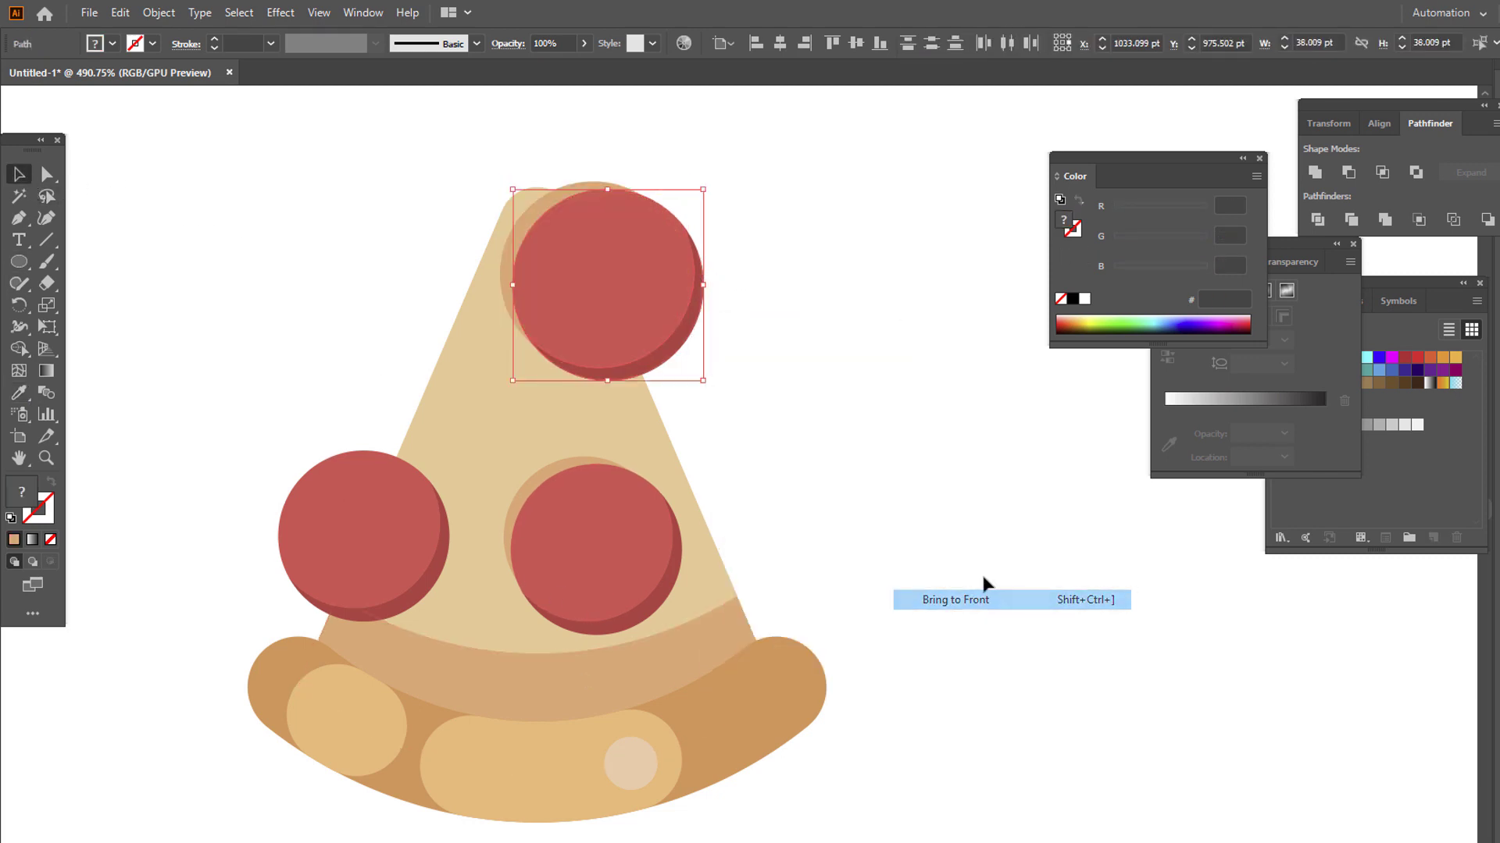
click(889, 403)
Draw a tan E8A772 circle about 33 pt wide, offset up-left over the left pepperoni.
key(z)
drag(886, 396, 777, 425)
drag(367, 471, 419, 466)
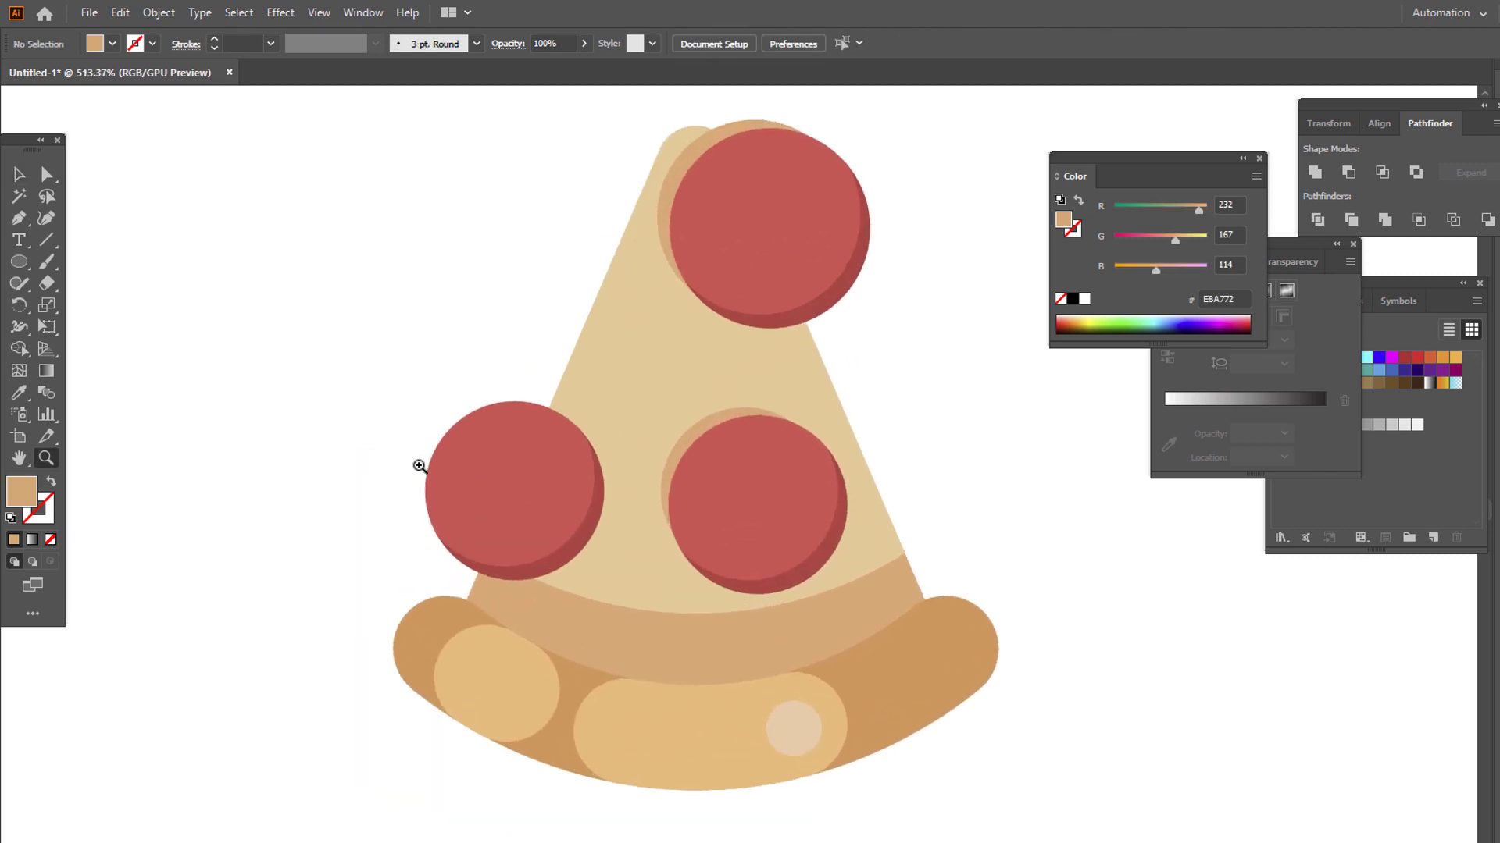
click(19, 262)
drag(513, 469, 590, 471)
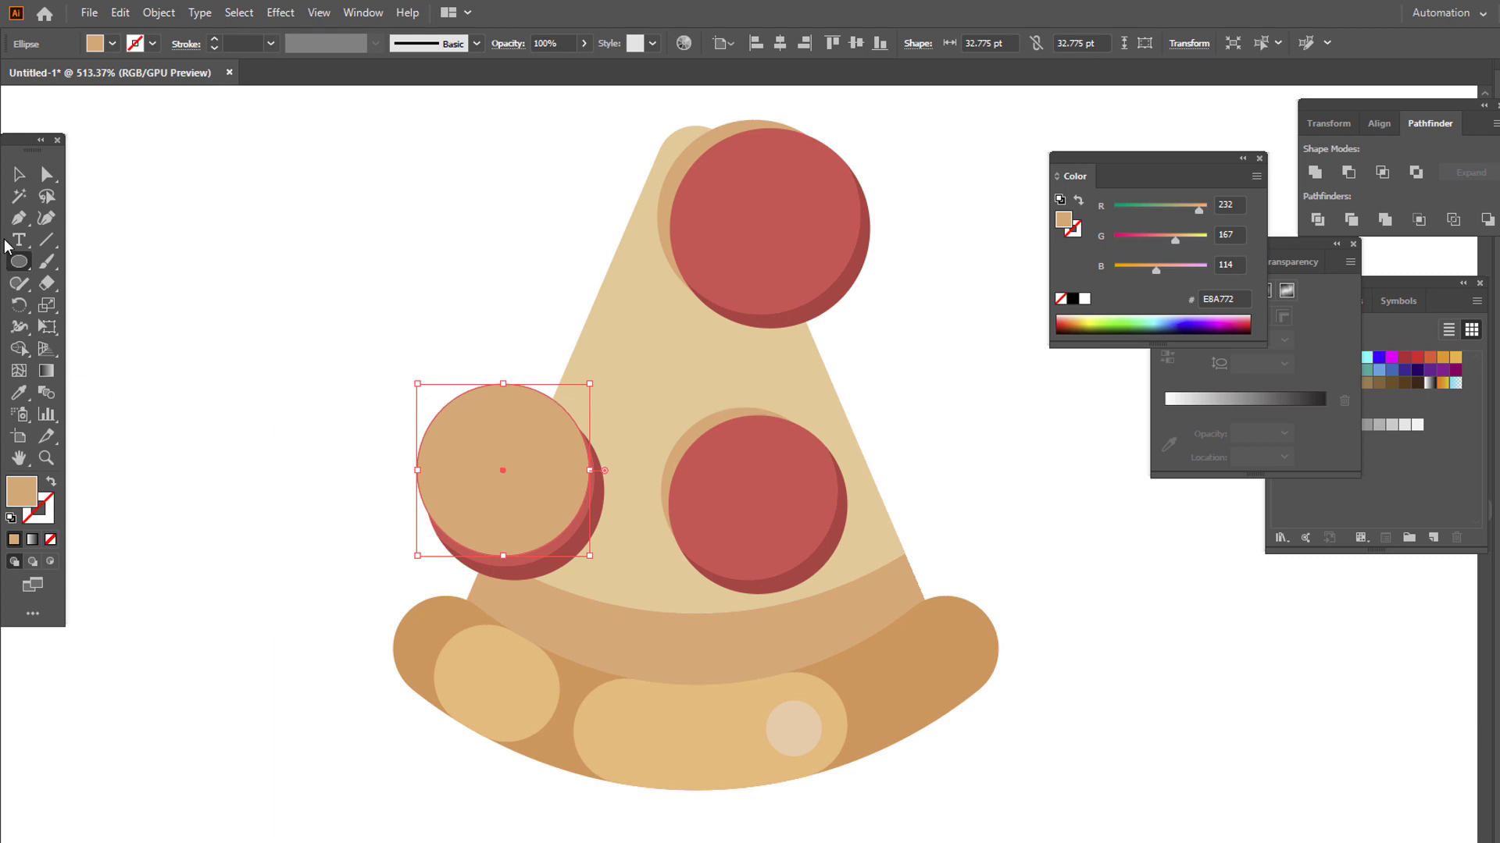
Bring both red pieces of the left pepperoni to the front of its tan shadow circle.
click(19, 174)
click(581, 547)
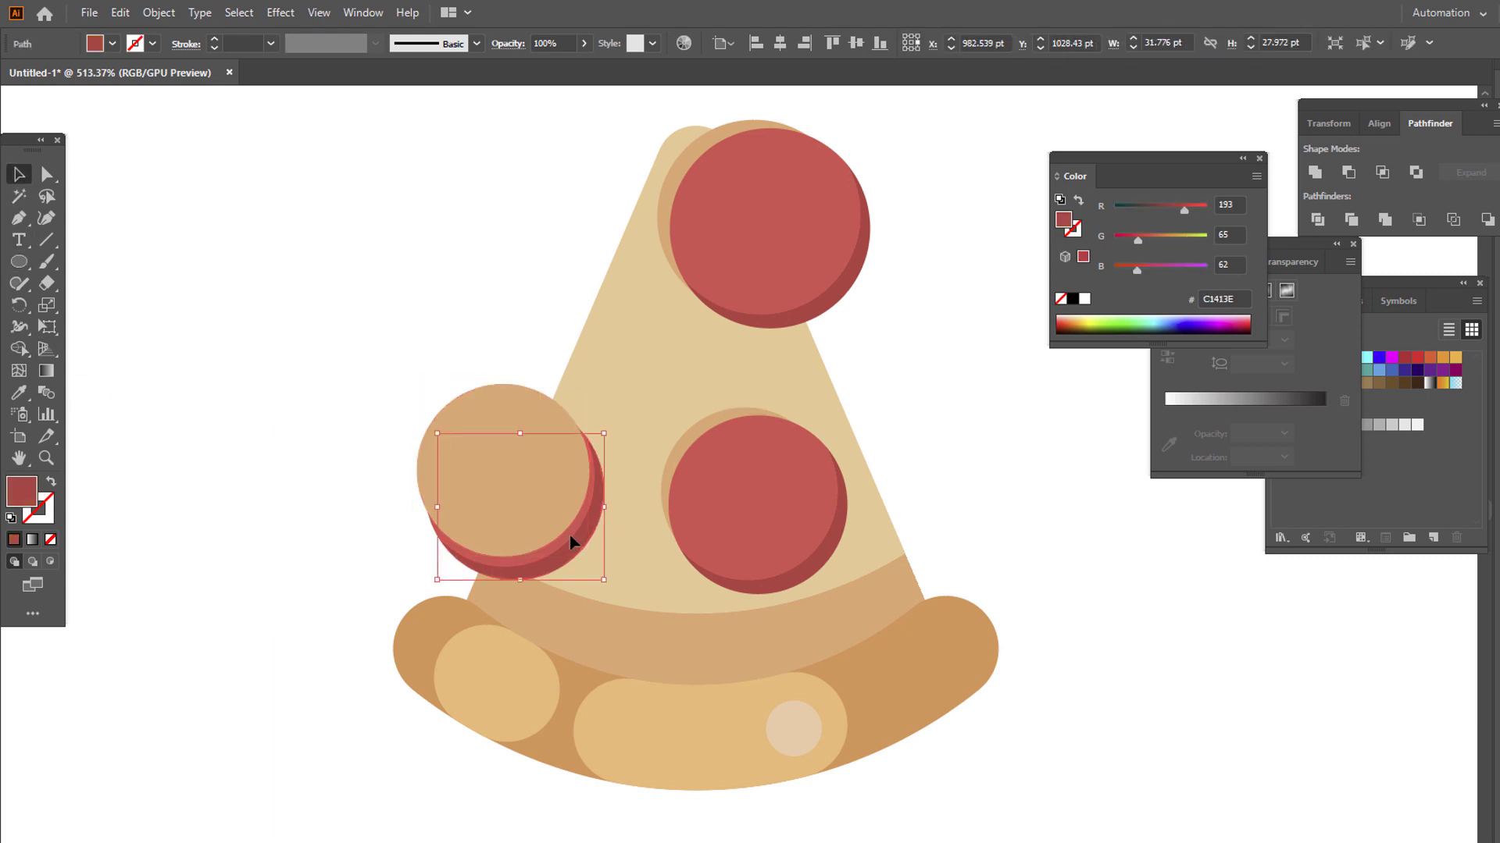
shift+click(569, 536)
right_click(569, 535)
mouse_move(669, 818)
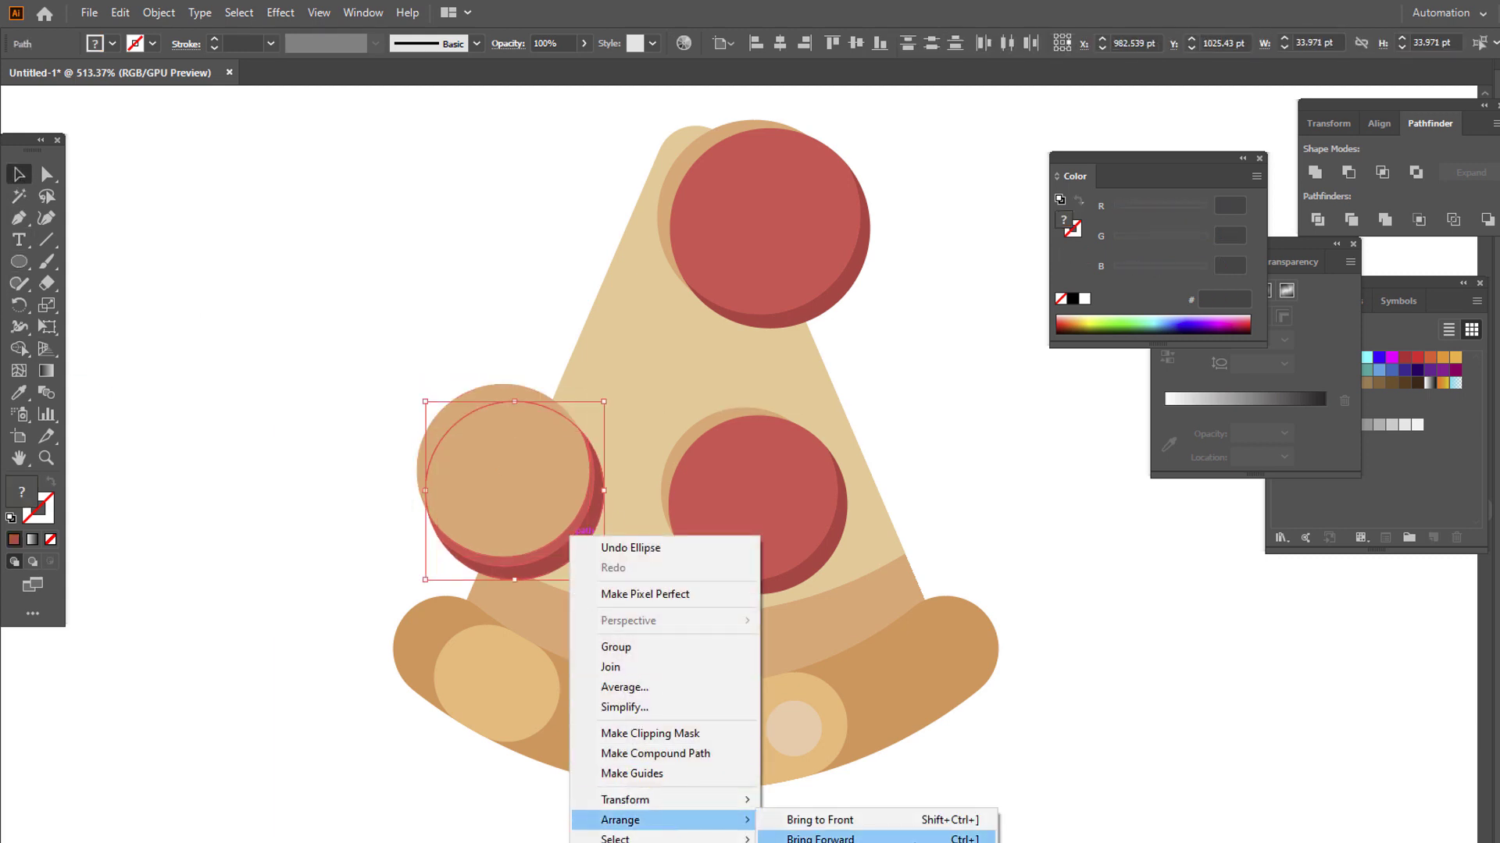
click(920, 820)
Set the fill to dark purple 5A4463 and draw a circle about 10 pt wide on the empty canvas beside the slice.
key(z)
drag(1021, 630, 794, 593)
click(931, 595)
click(794, 592)
click(703, 512)
drag(655, 454, 567, 383)
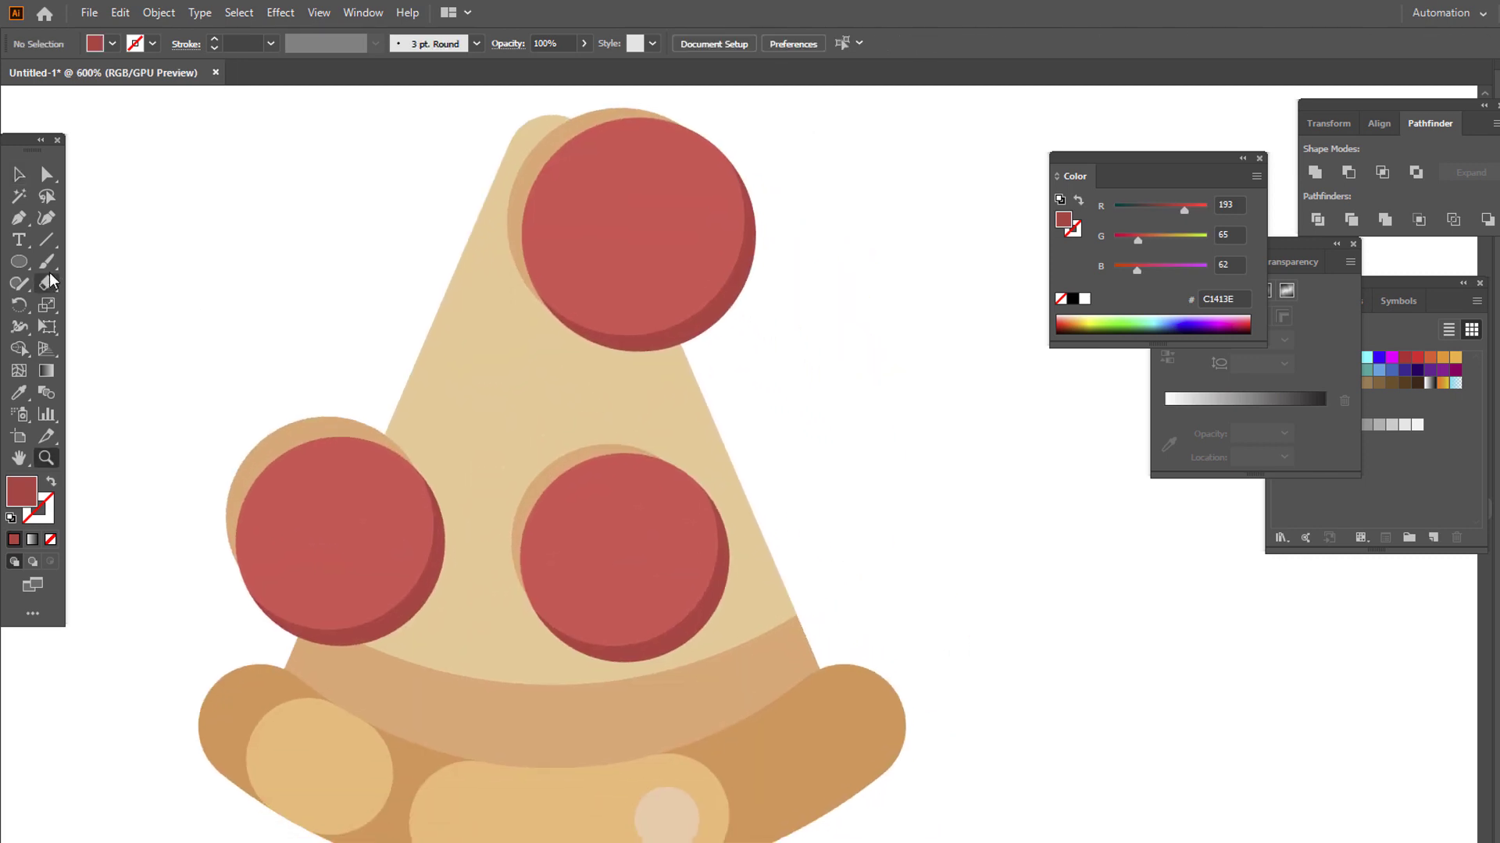
drag(21, 262, 37, 309)
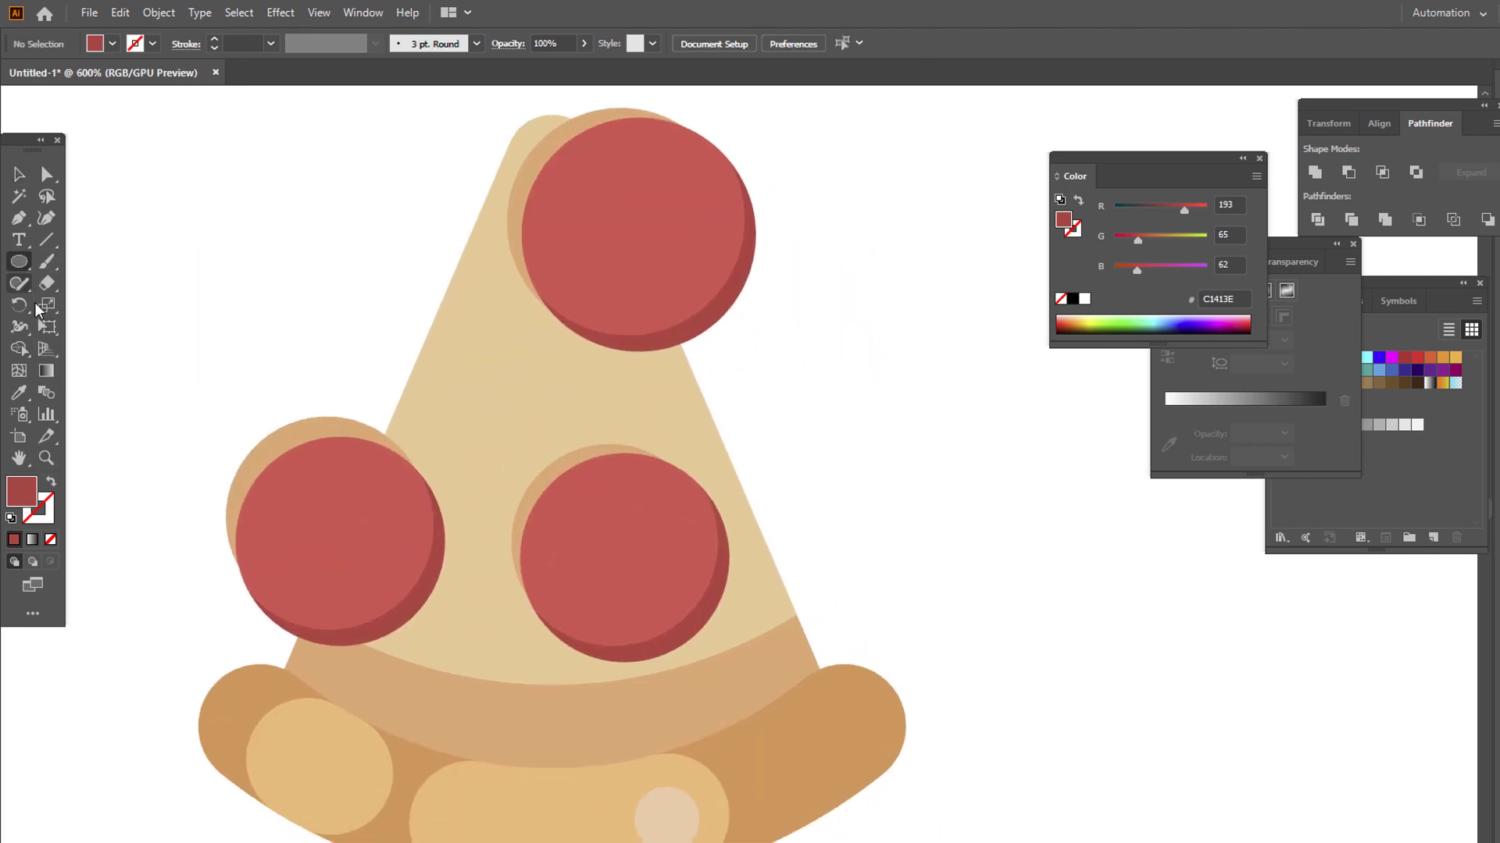
double_click(23, 489)
drag(1244, 320, 1234, 260)
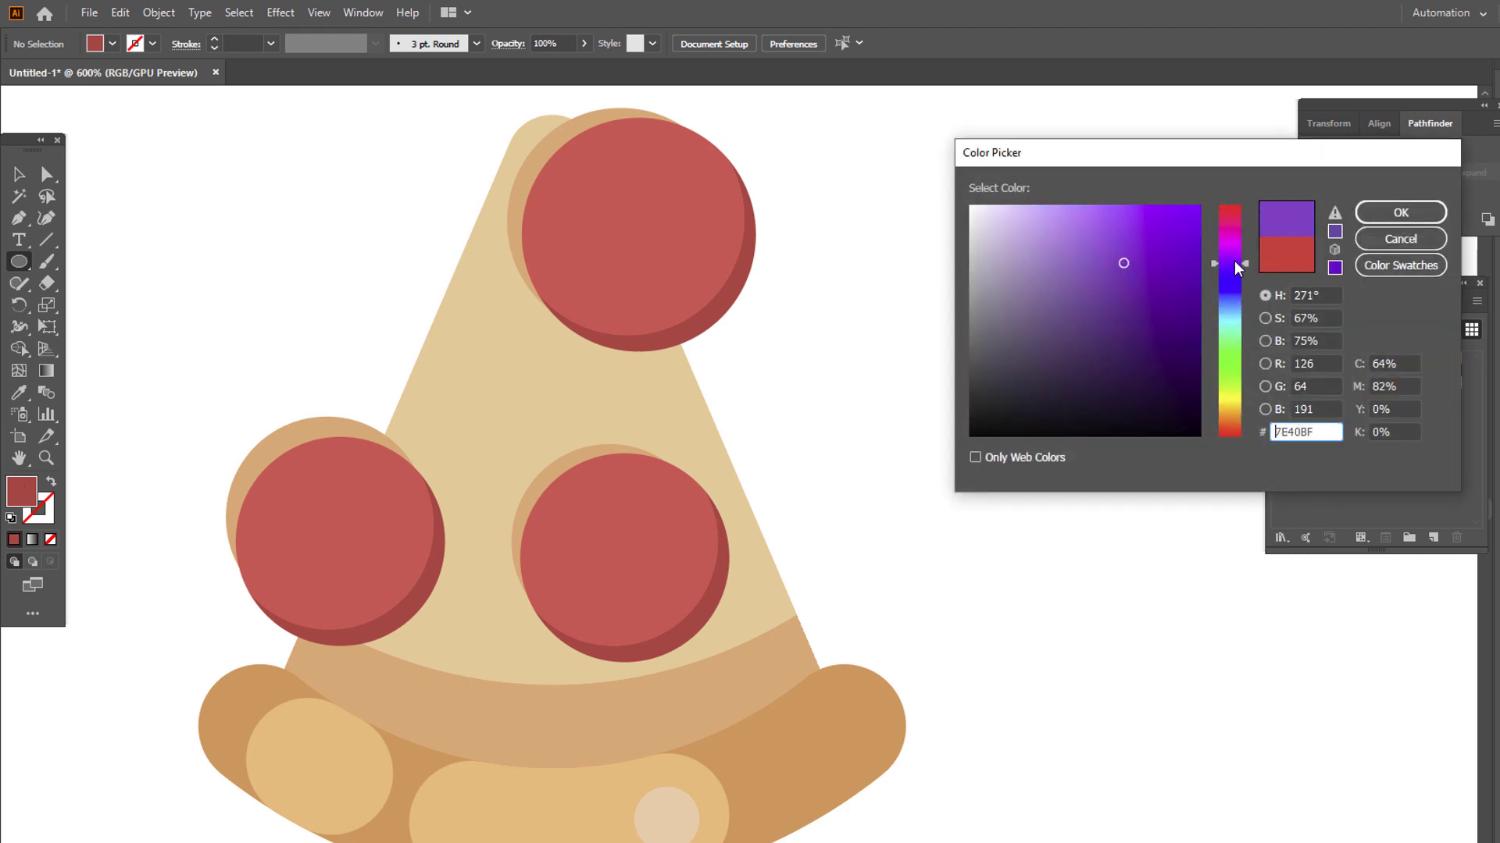
drag(1090, 271, 1041, 344)
click(1412, 213)
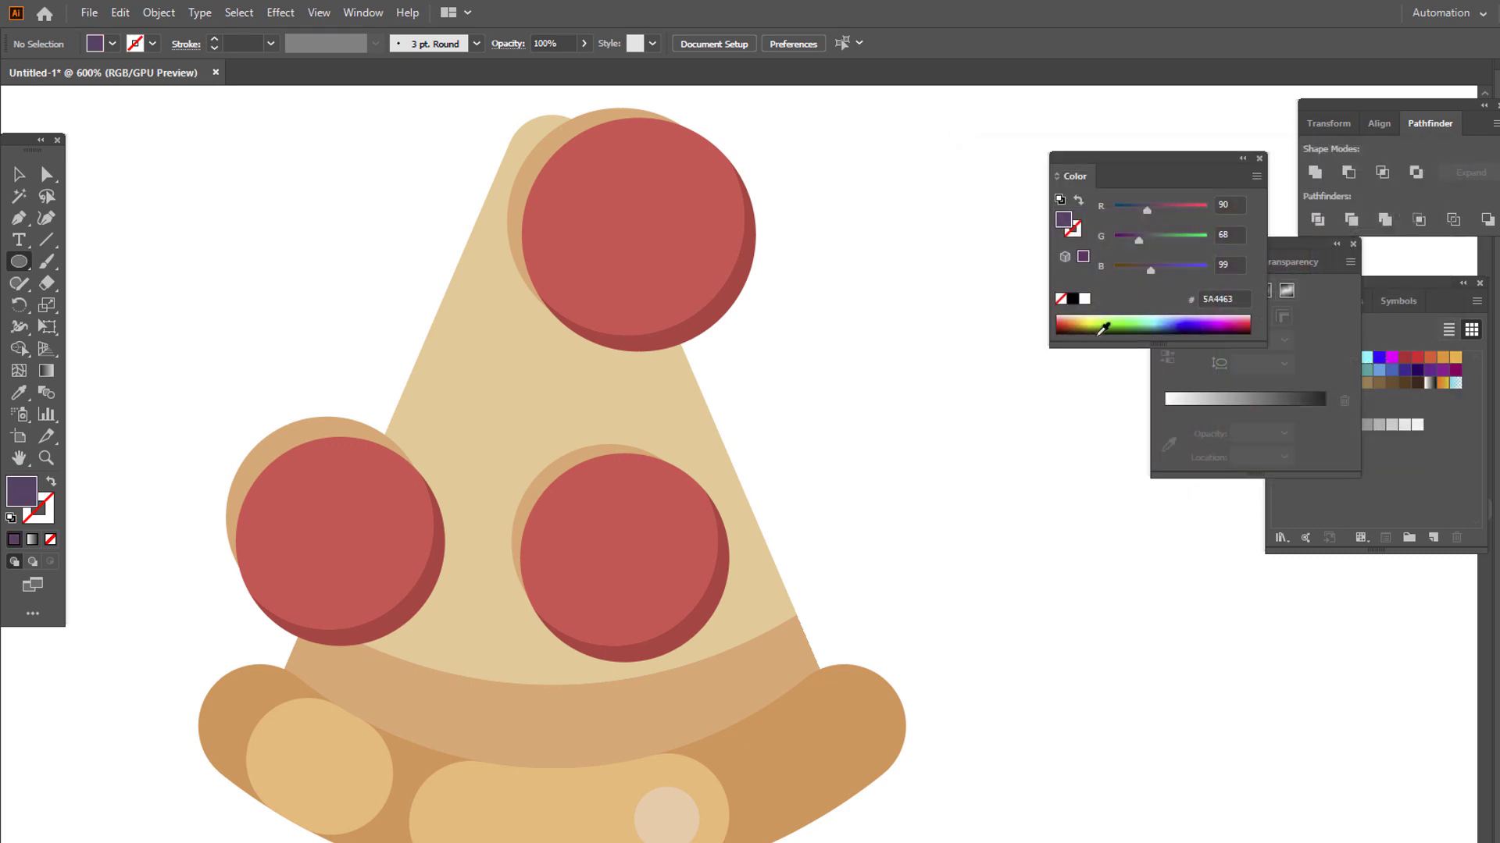
drag(920, 342, 986, 405)
drag(980, 479, 790, 521)
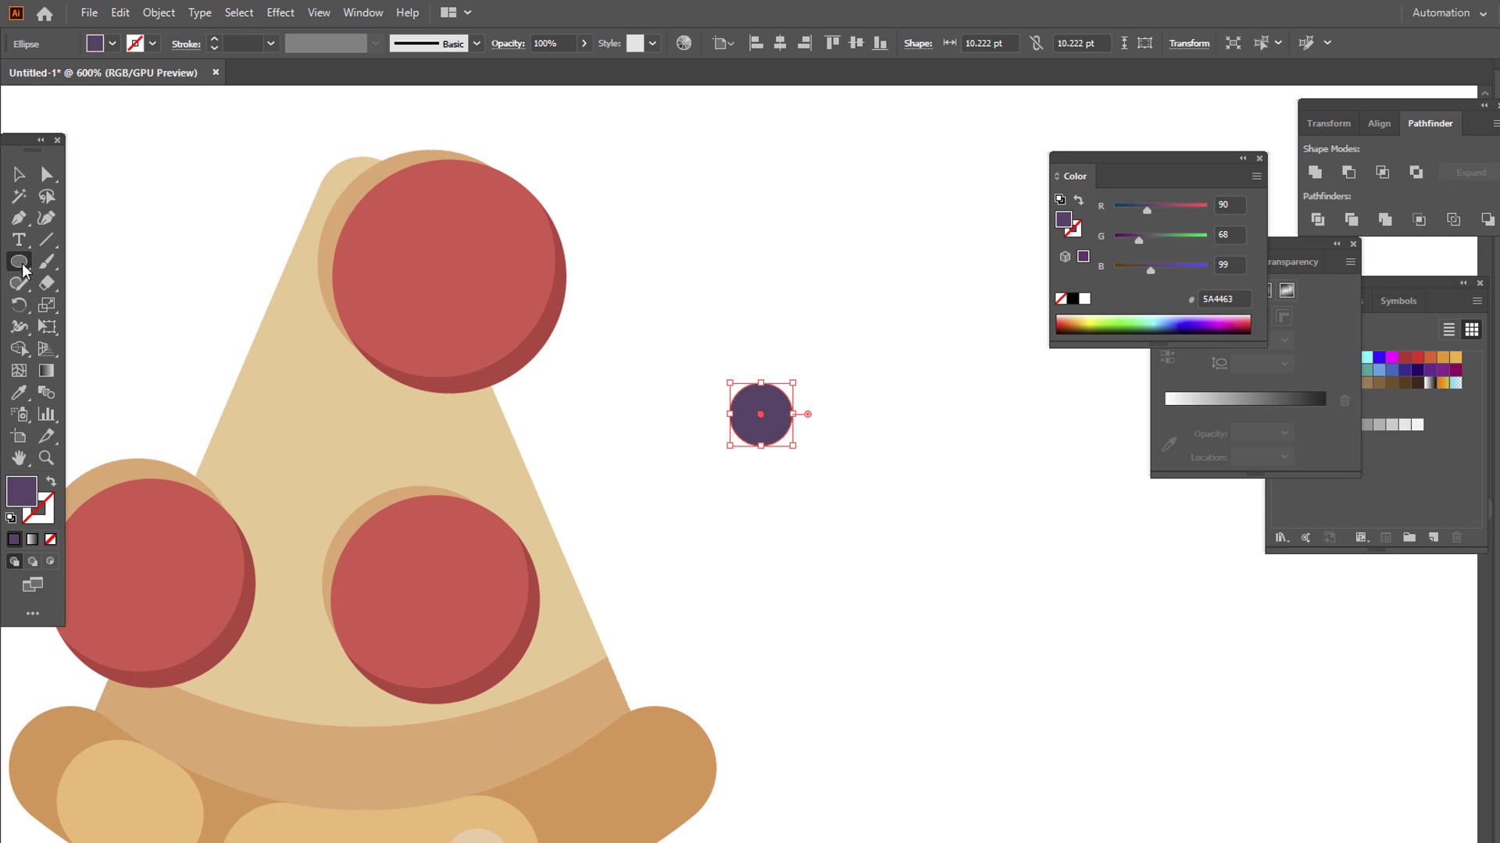
Create an eight-pointed purple star beside the small circle, scale it down to slightly smaller than the circle, and select both shapes.
drag(24, 269, 88, 345)
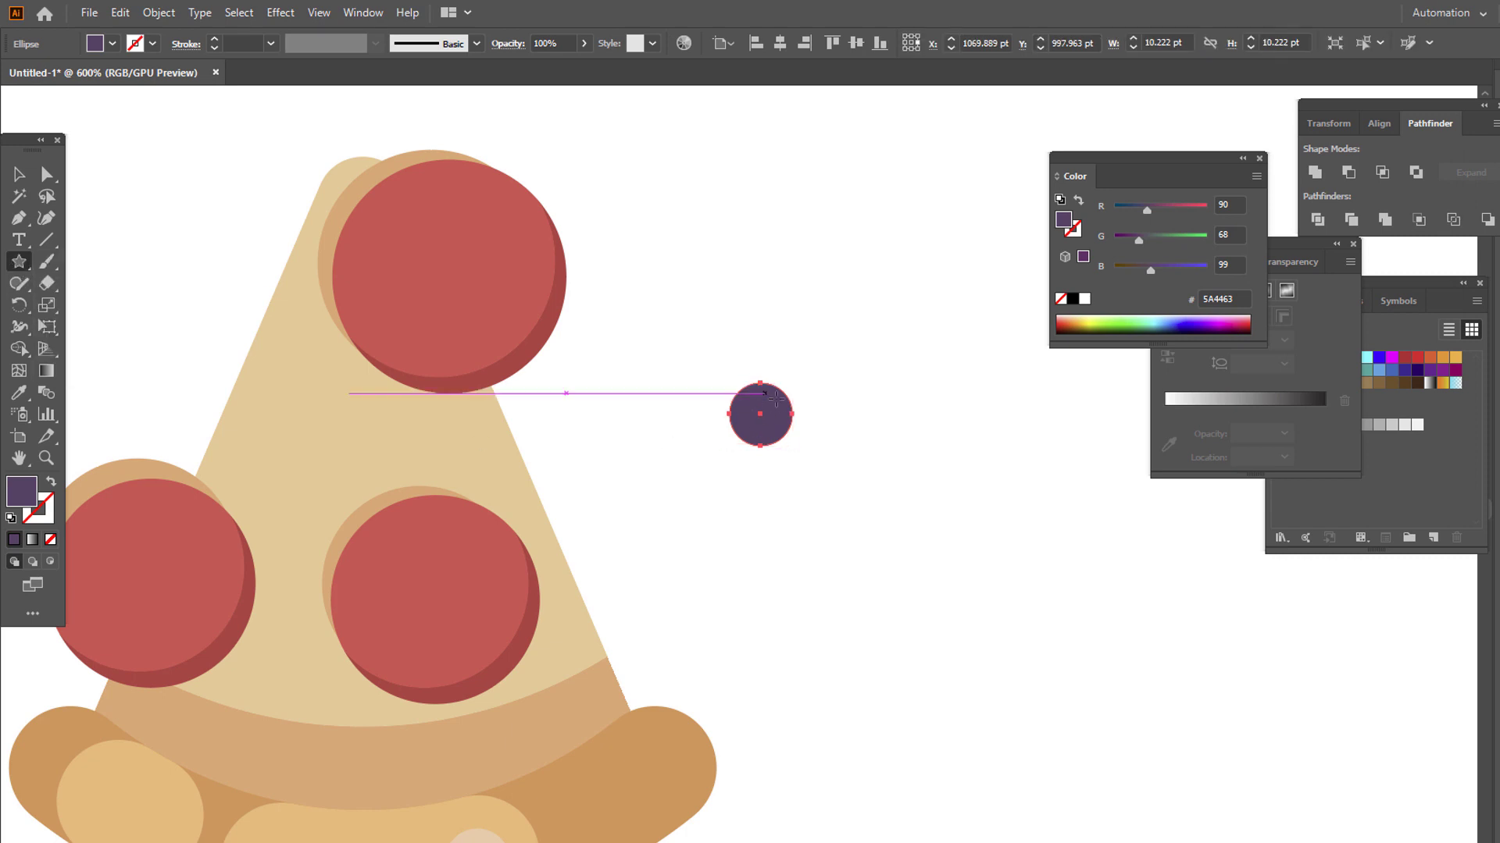
click(832, 402)
click(963, 498)
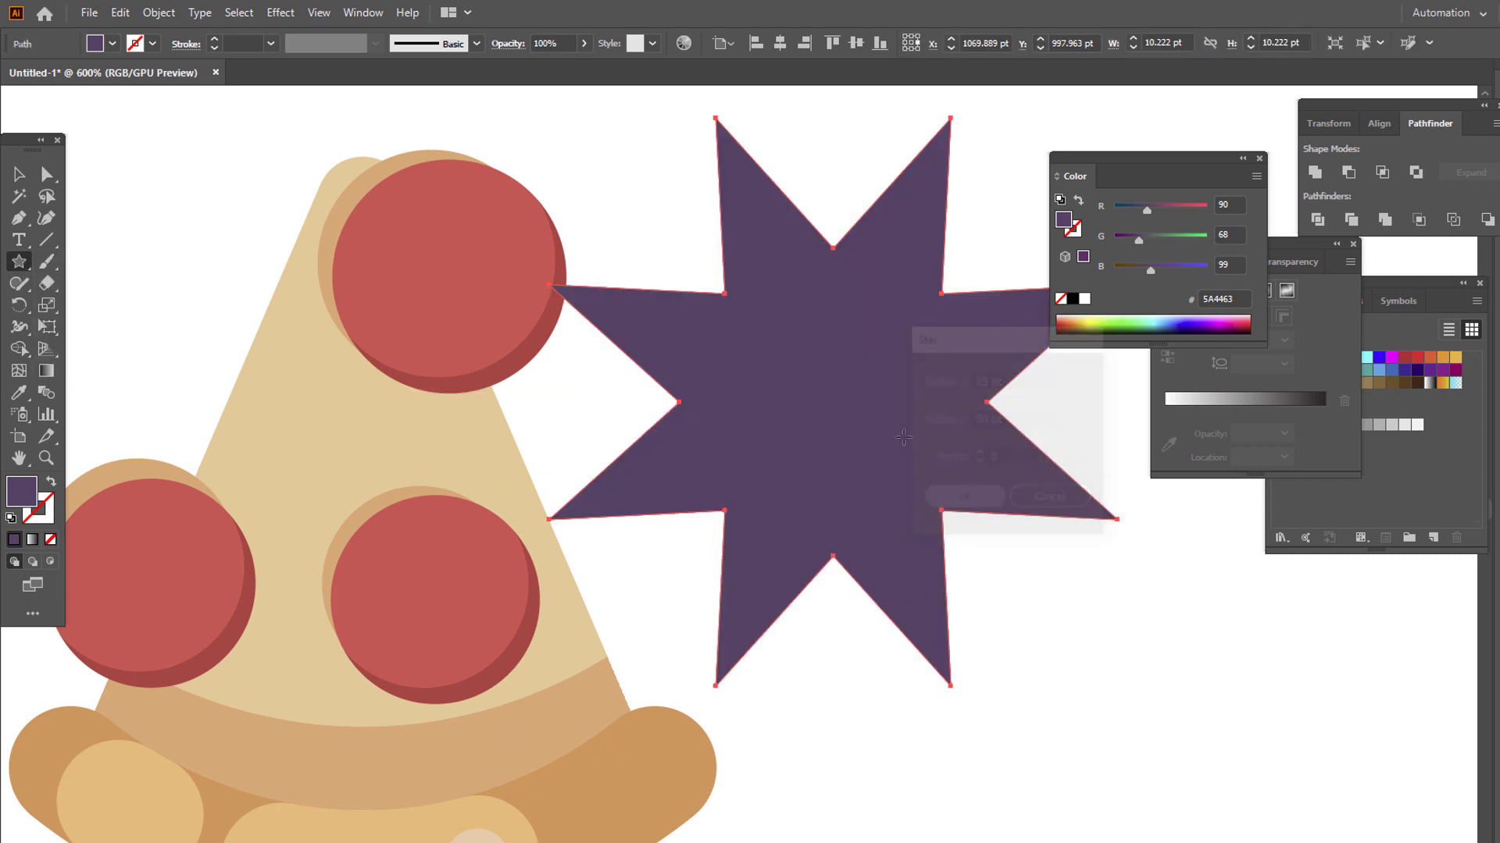
key(v)
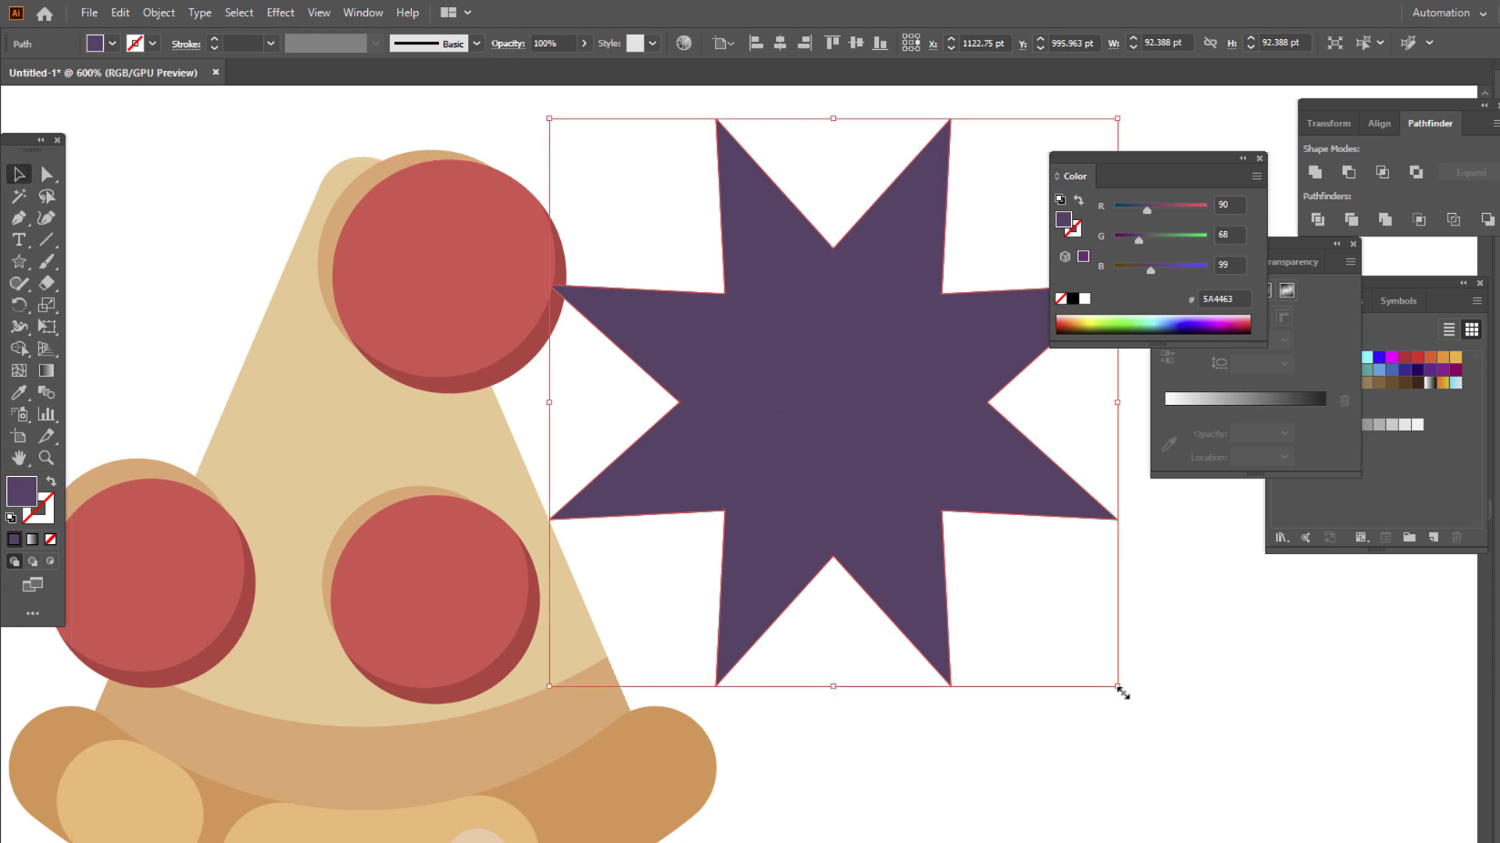
drag(1121, 692, 860, 430)
drag(947, 472, 648, 317)
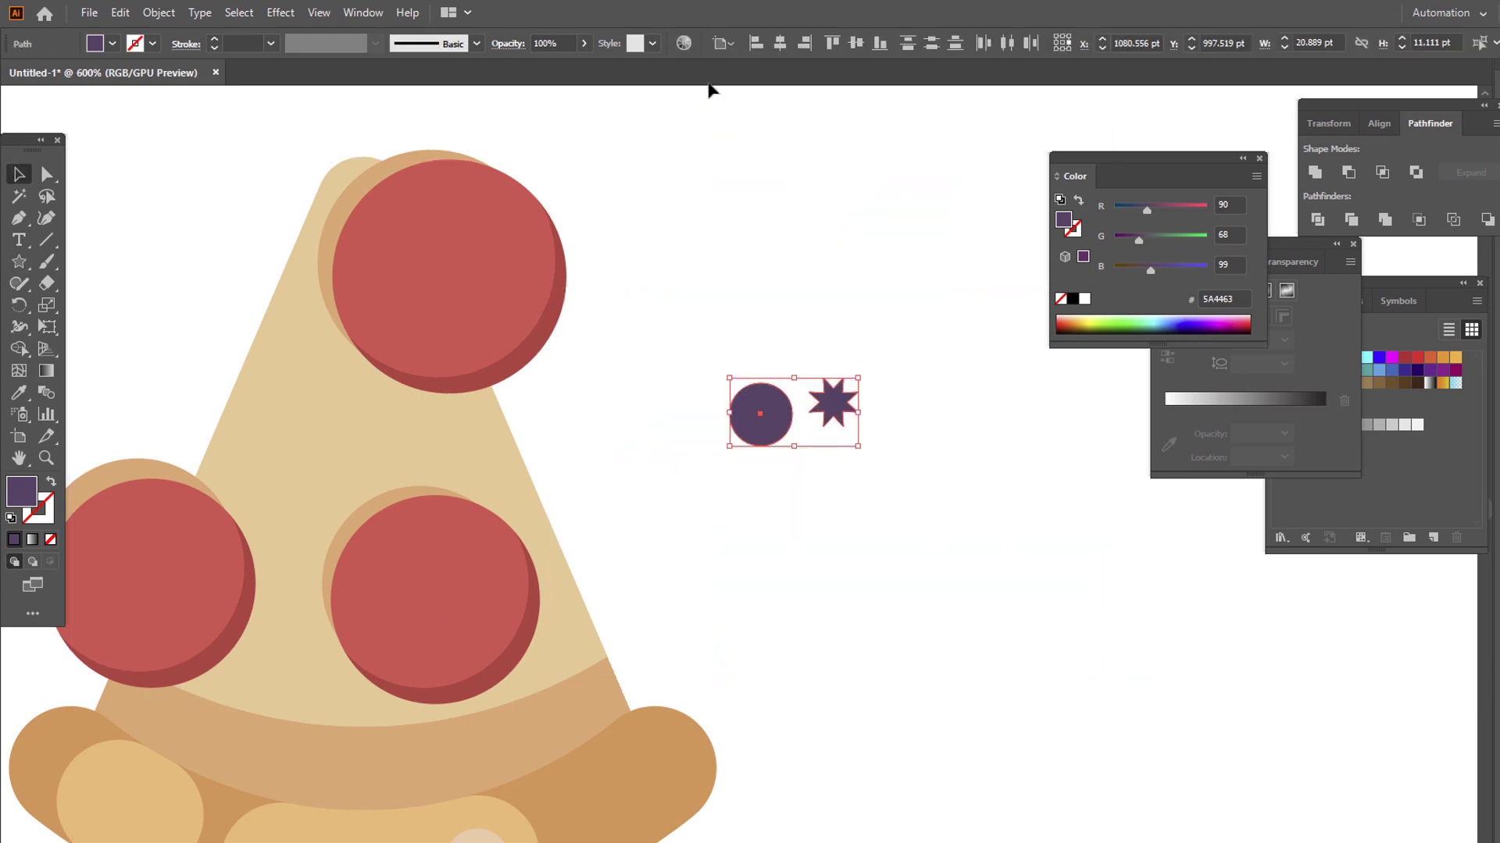
Center the star on the small purple circle both horizontally and vertically, and move the pair back to the empty canvas beside the slice.
click(780, 43)
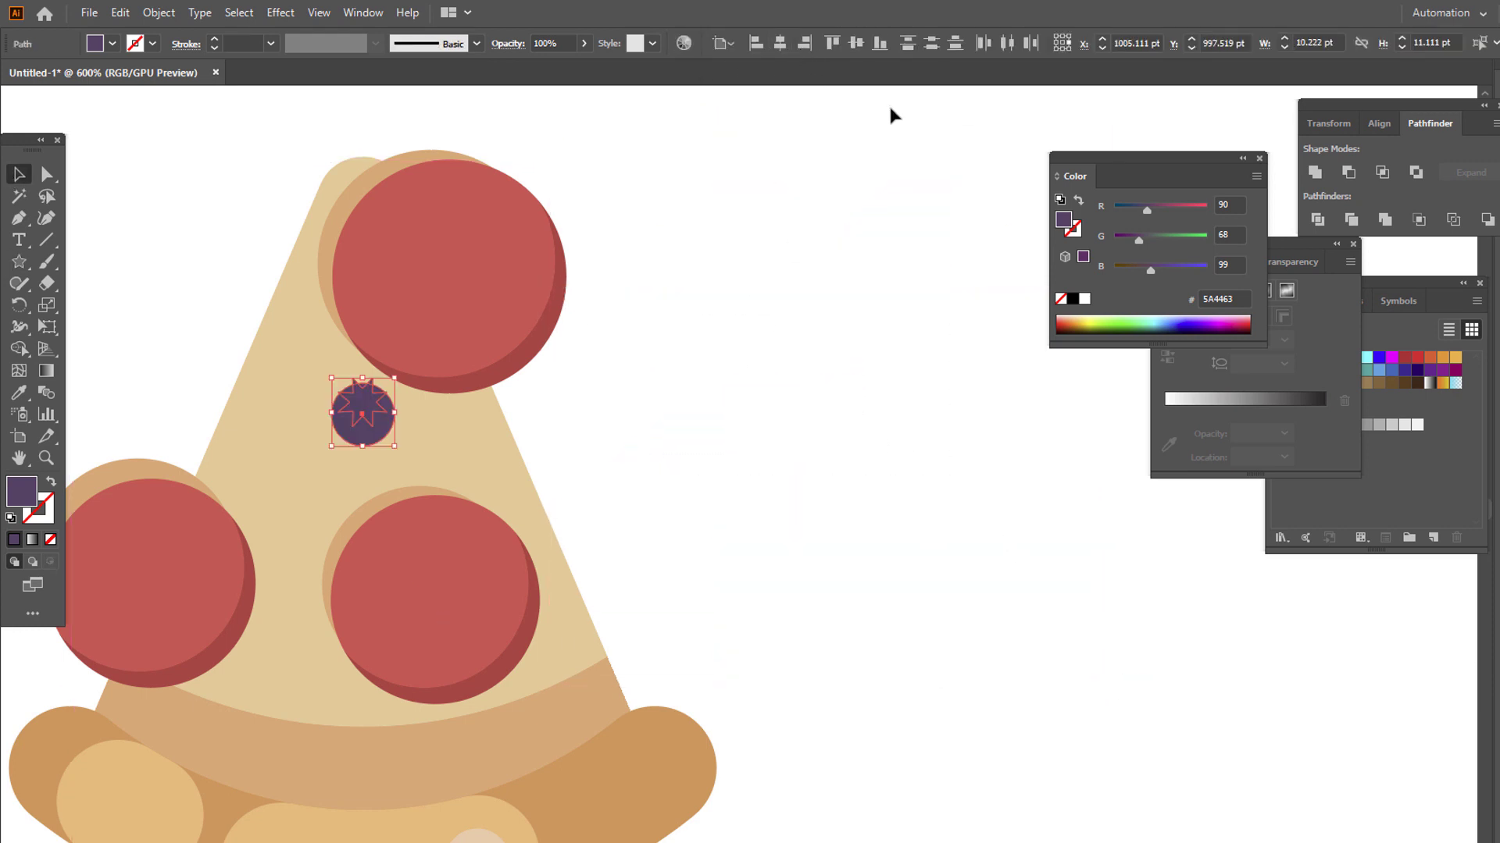
click(862, 45)
drag(375, 432, 856, 458)
click(951, 556)
click(834, 430)
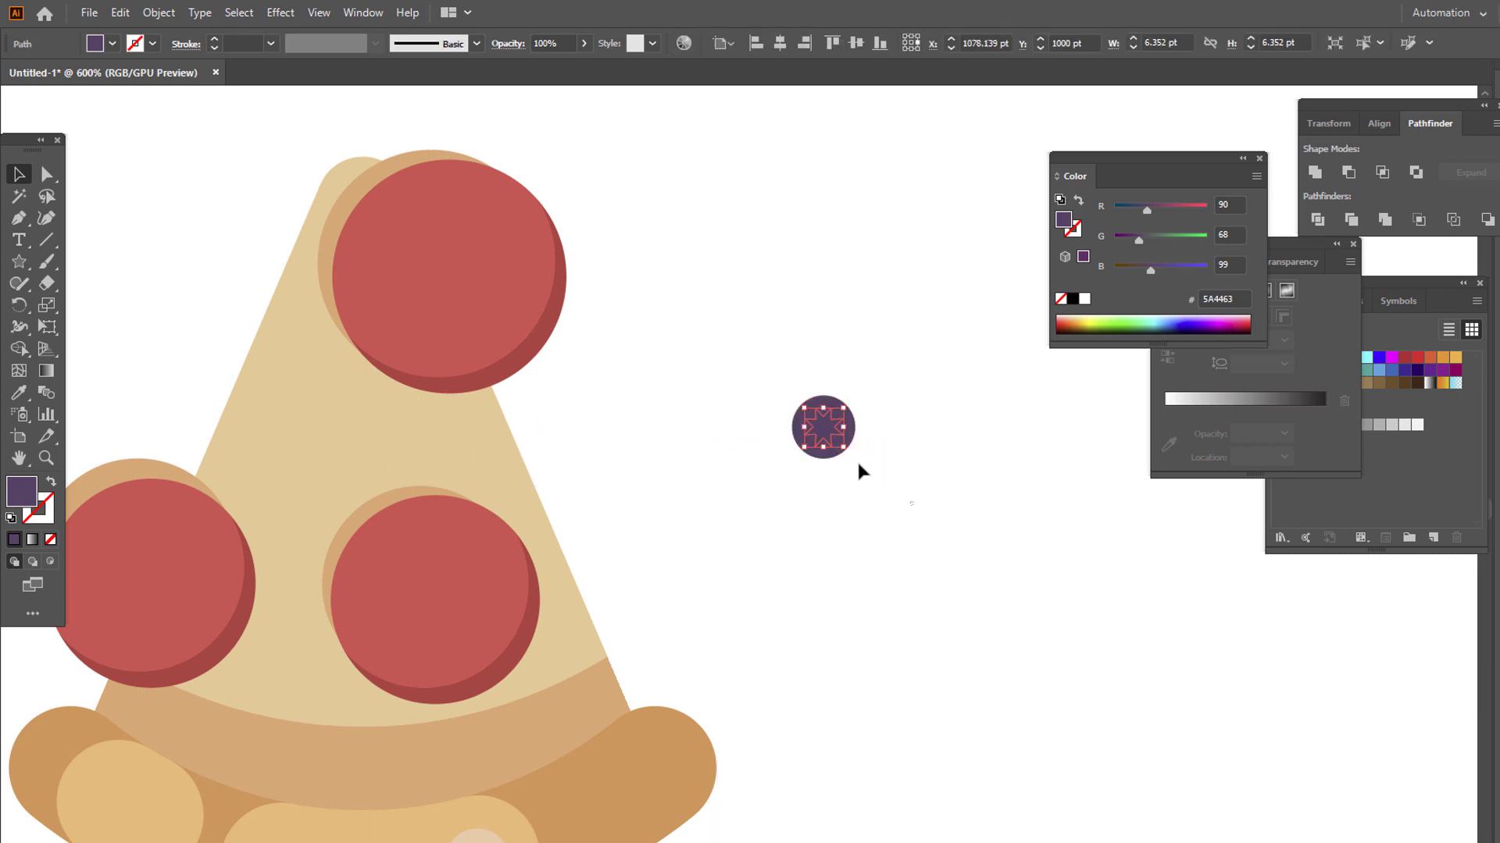
Subtract the star from the purple circle to leave a star-shaped hole in an olive ring.
drag(910, 507, 779, 374)
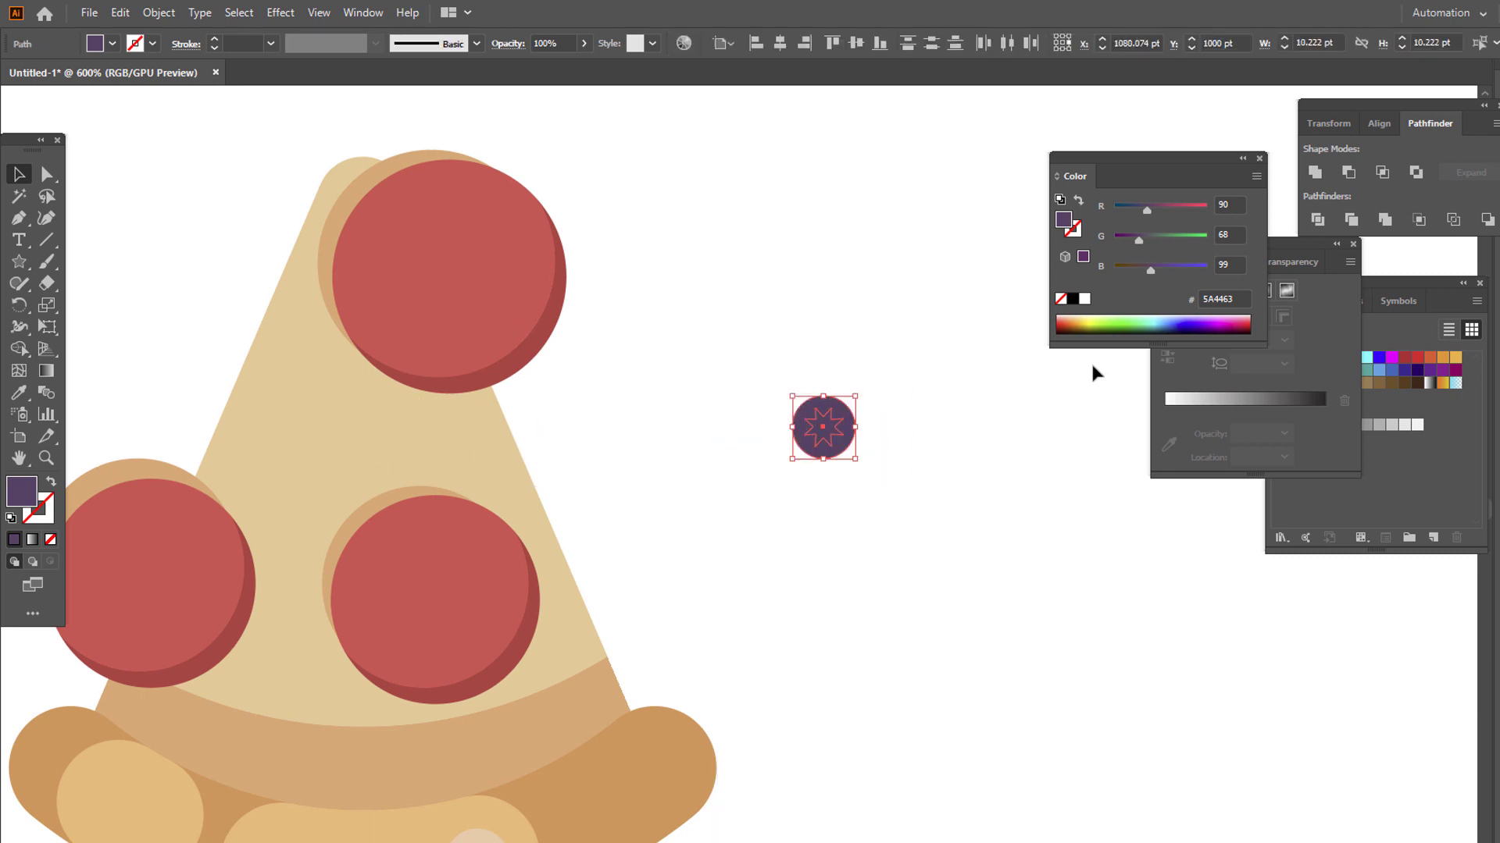
click(1348, 175)
click(857, 536)
Place the olive ring on the cheese between the top pepperoni and the left pepperoni.
scroll(857, 535, left, 3)
drag(994, 441, 460, 456)
click(833, 492)
drag(833, 492, 789, 460)
key(z)
drag(789, 459, 687, 553)
drag(579, 513, 600, 518)
click(11, 174)
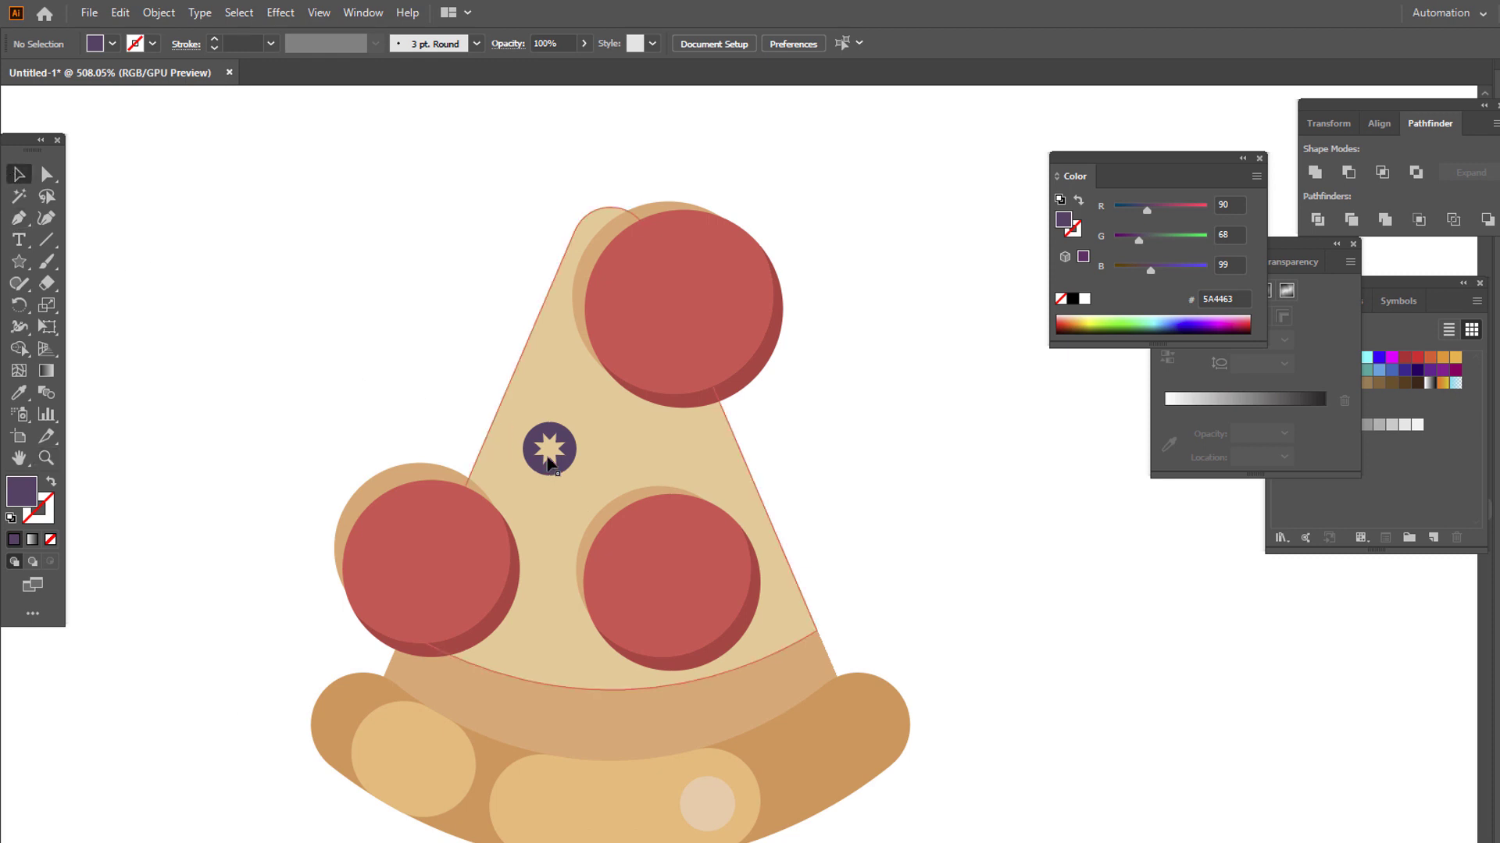
Duplicate the olive ring and place the copy below the left pepperoni, across the edge of the tan crust shadow.
click(549, 449)
click(132, 14)
click(169, 100)
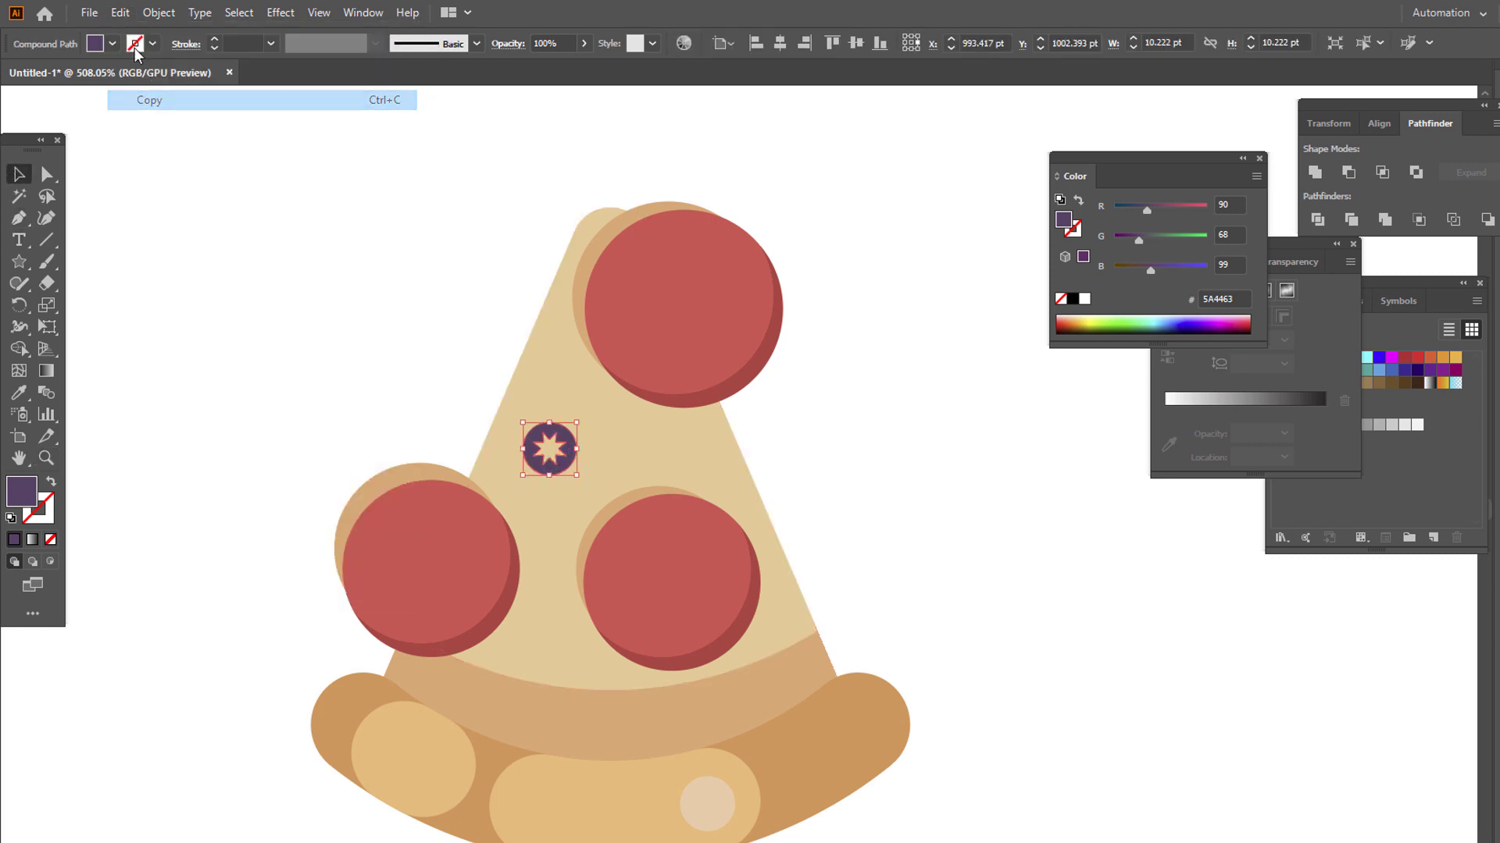
click(124, 13)
click(197, 140)
click(813, 488)
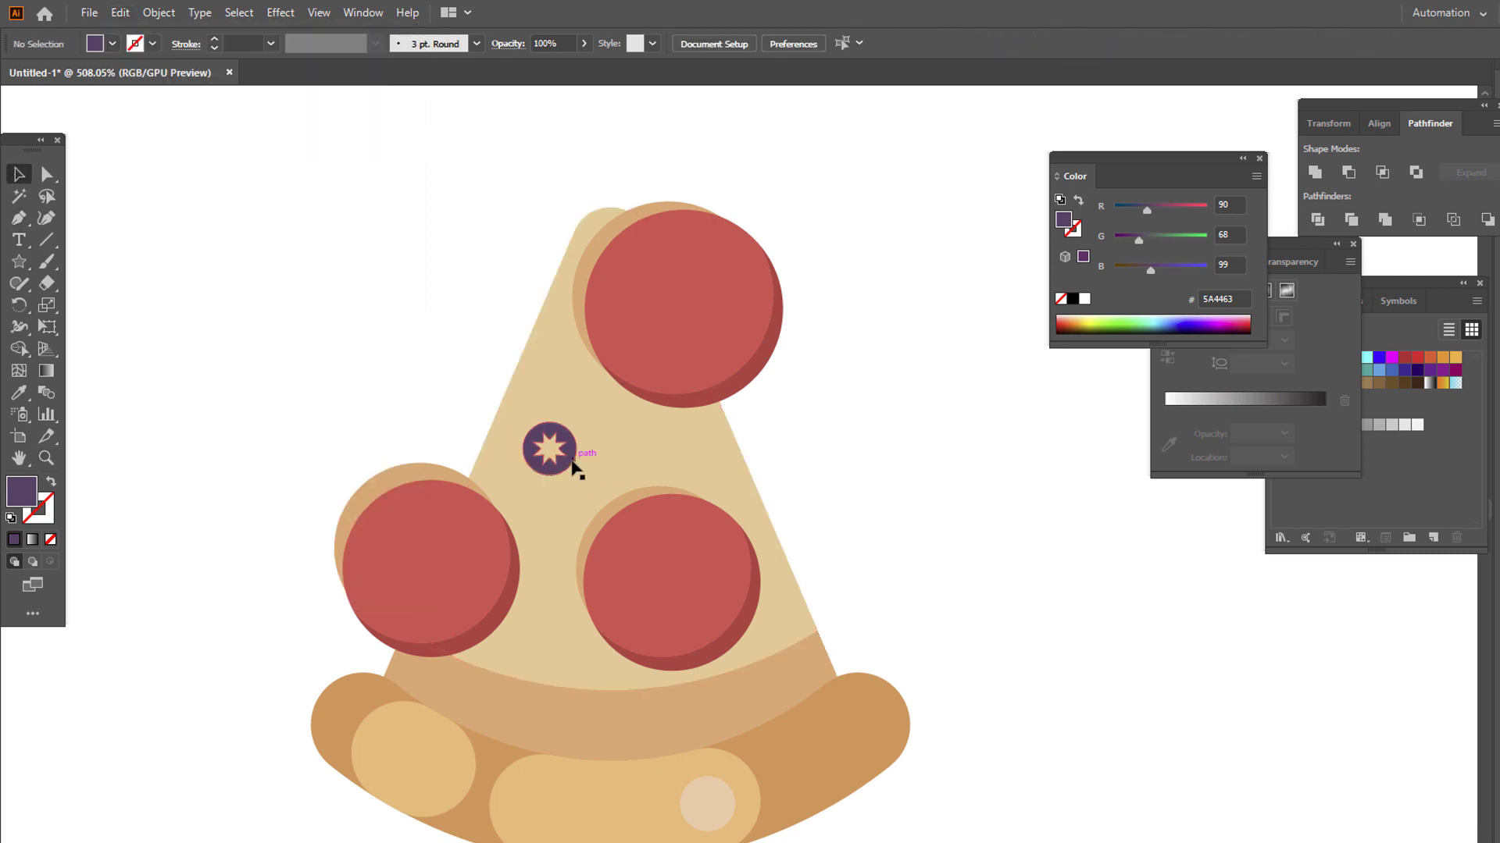
drag(562, 461, 523, 691)
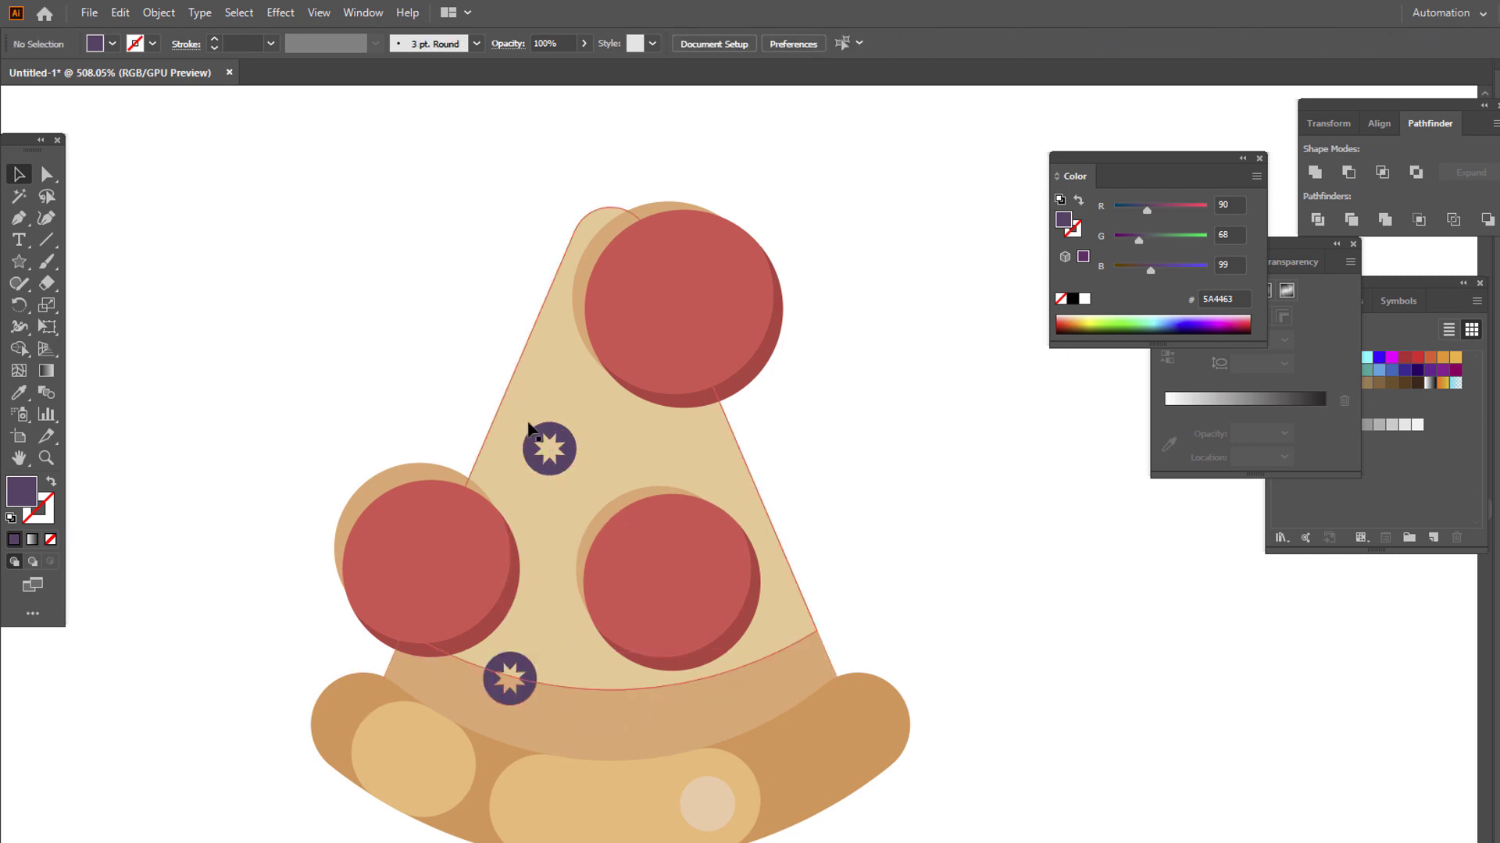
click(500, 385)
Duplicate the upper olive ring again, scale the copy down, and place it near the slice's lower-right edge.
click(577, 456)
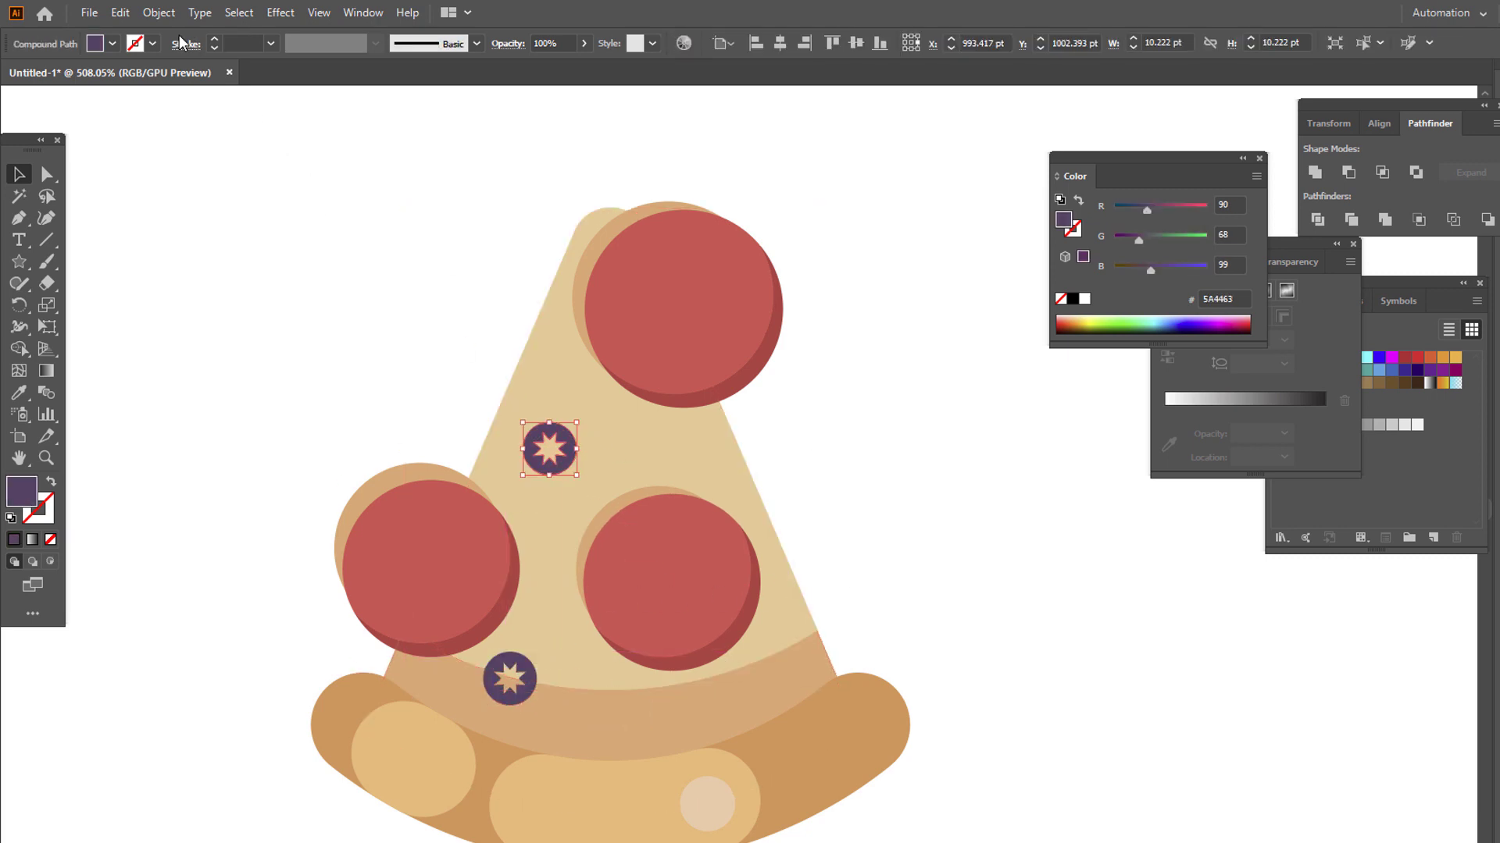
click(124, 14)
click(181, 102)
click(121, 12)
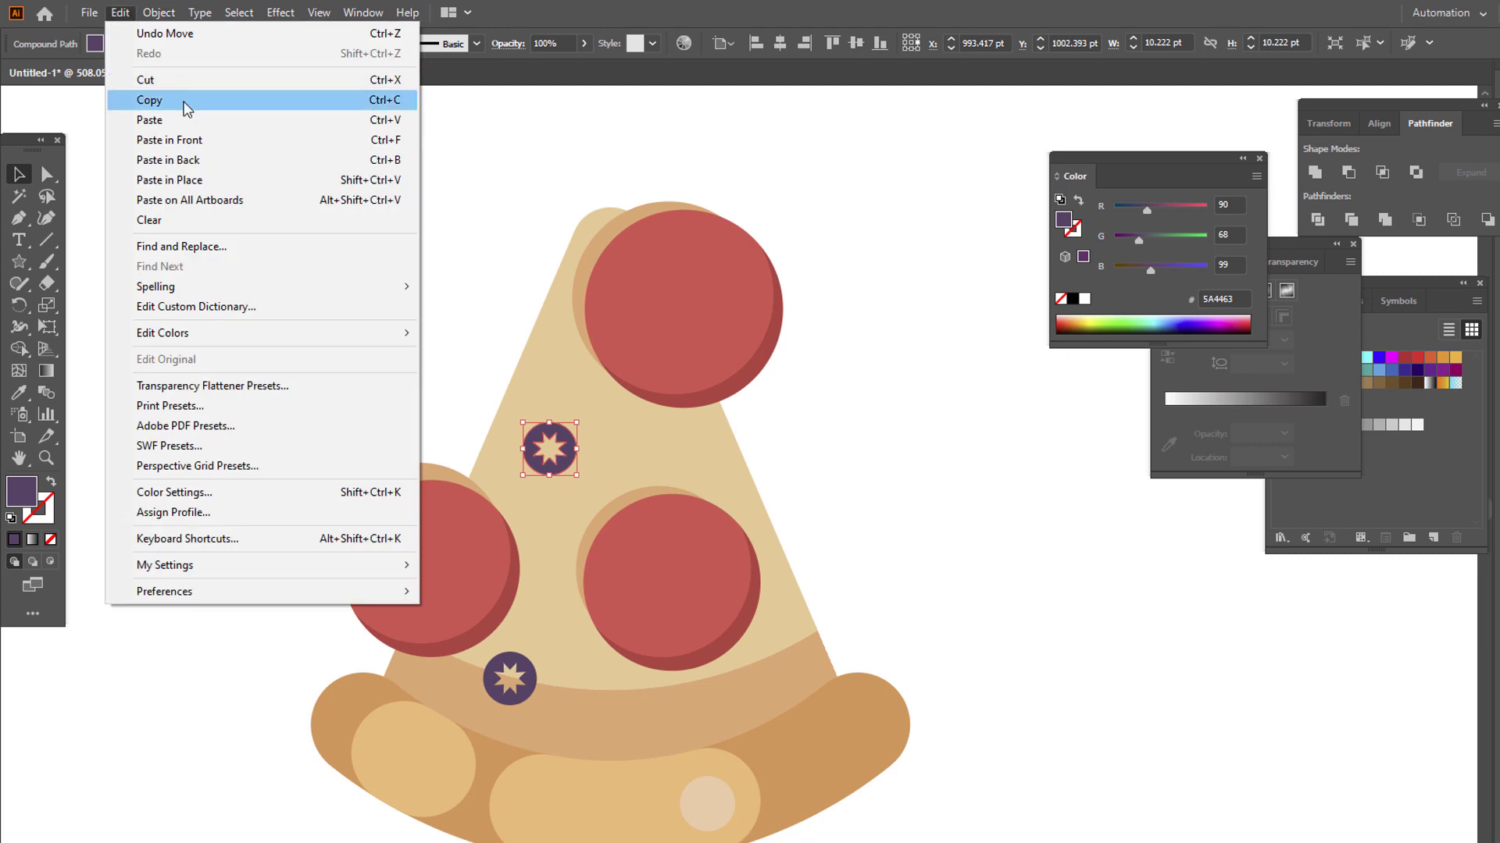
click(181, 140)
drag(770, 633, 793, 669)
key(ctrl+shift+a)
Draw a horizontal line about 23 pt long on the empty canvas beside the slice and set the fill to green 41AF59.
scroll(861, 515, right, 3)
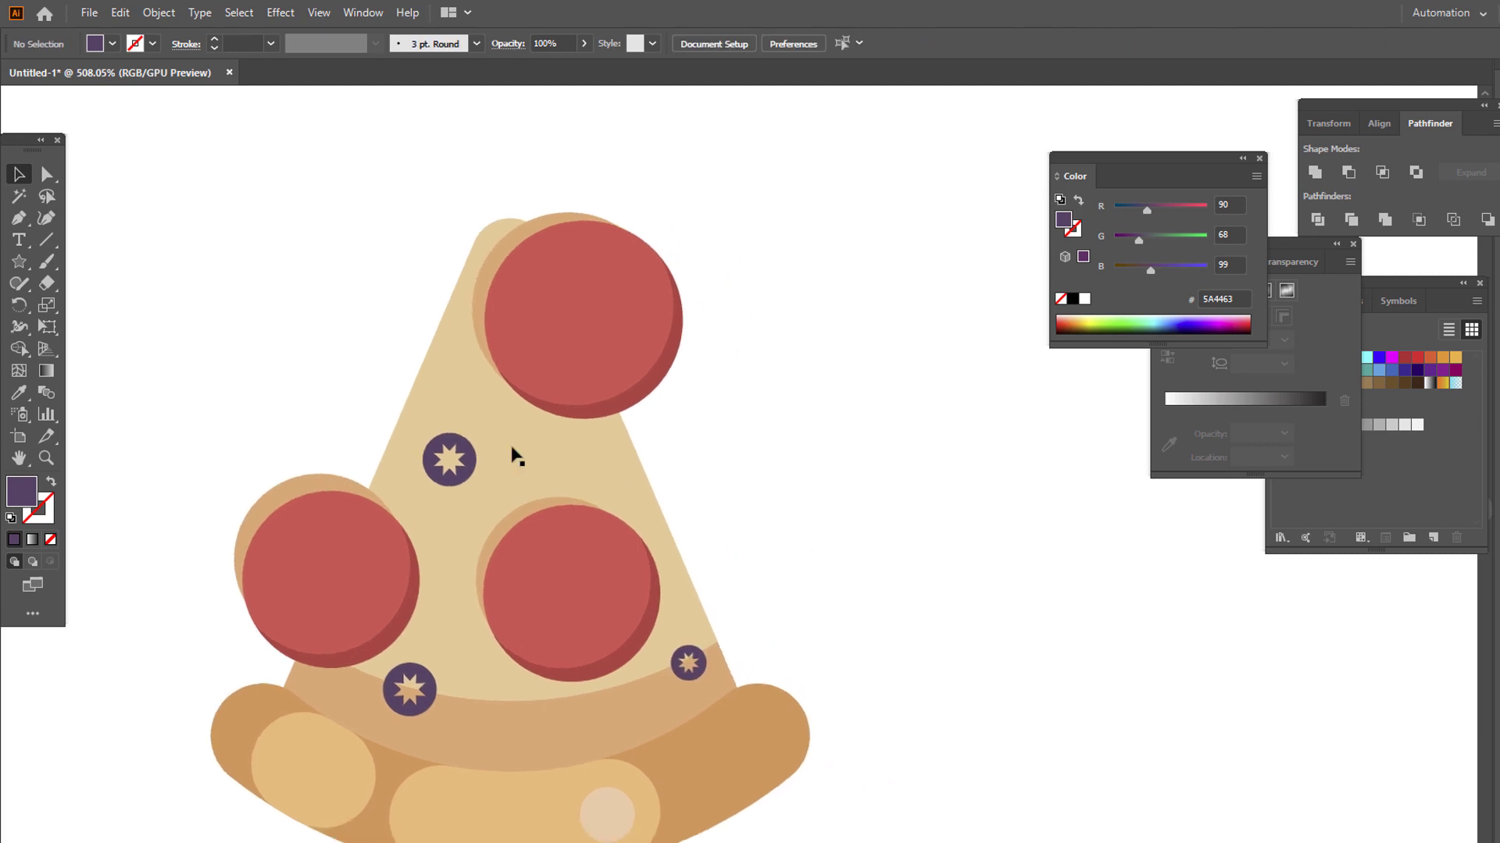
click(773, 459)
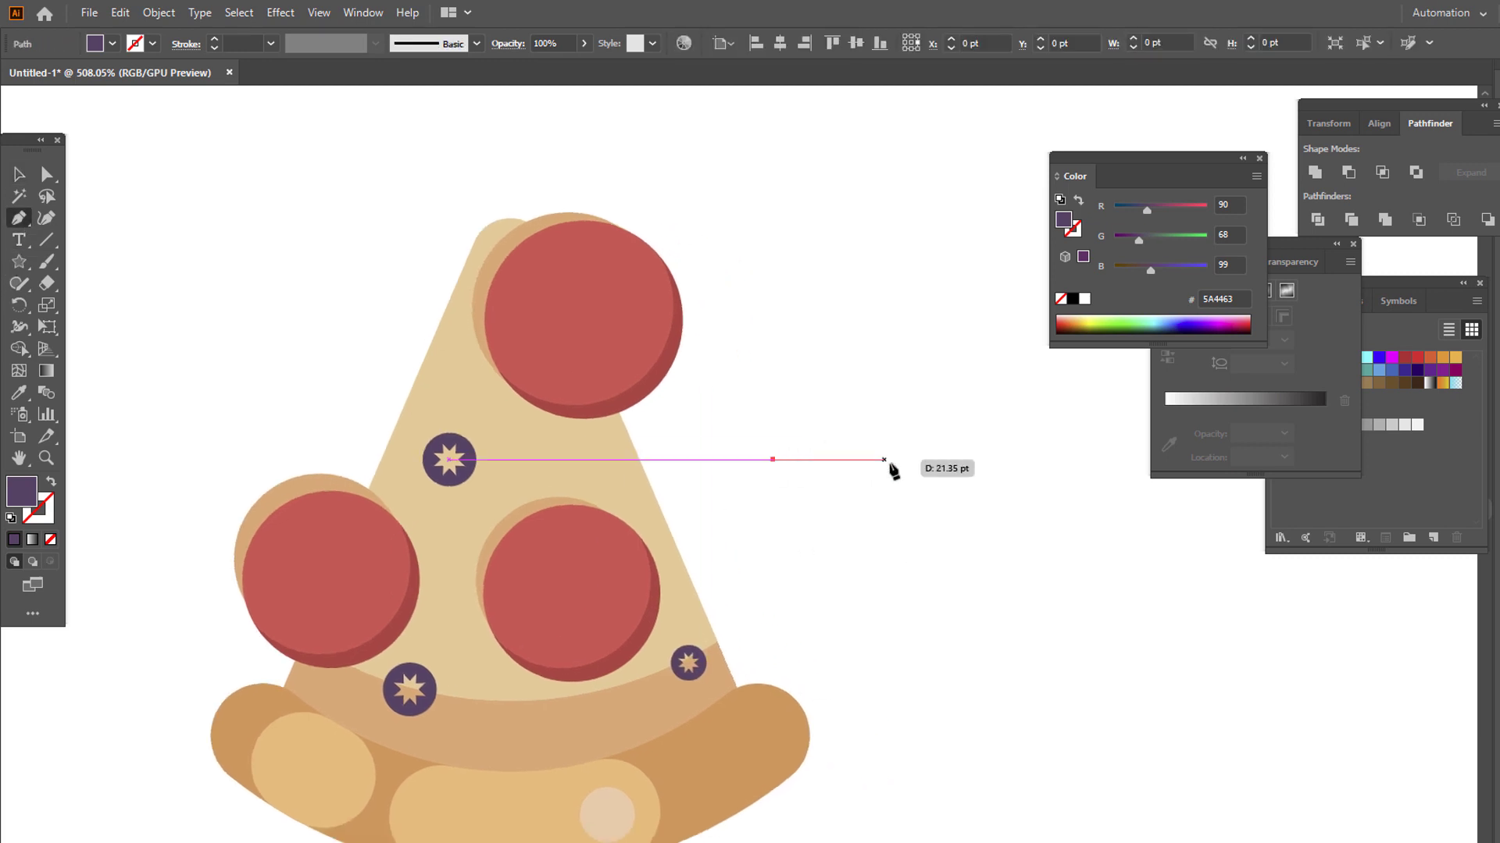
click(889, 459)
double_click(21, 491)
click(1223, 350)
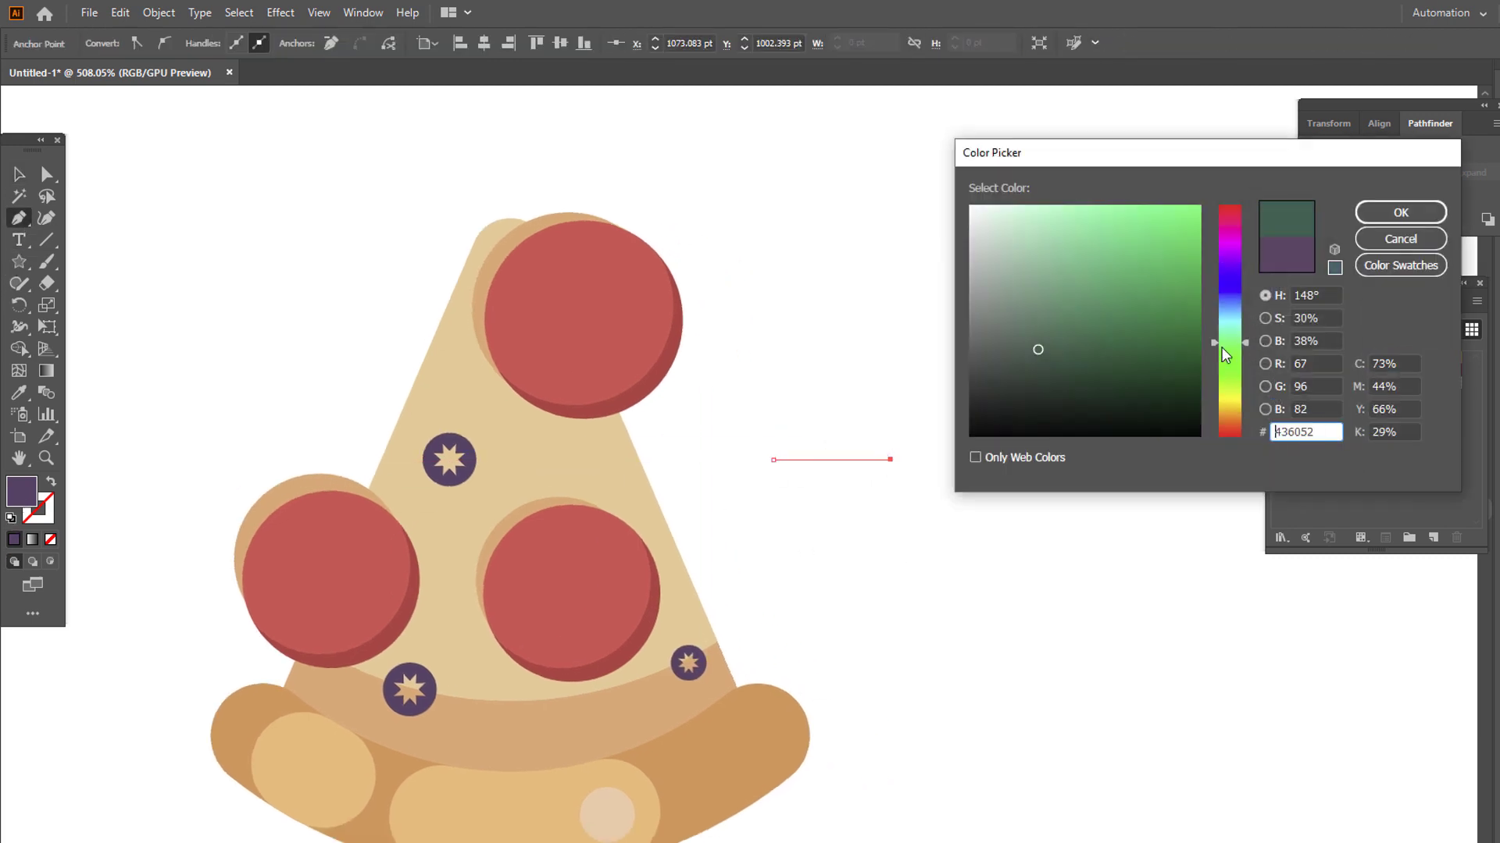
click(1118, 277)
click(1395, 215)
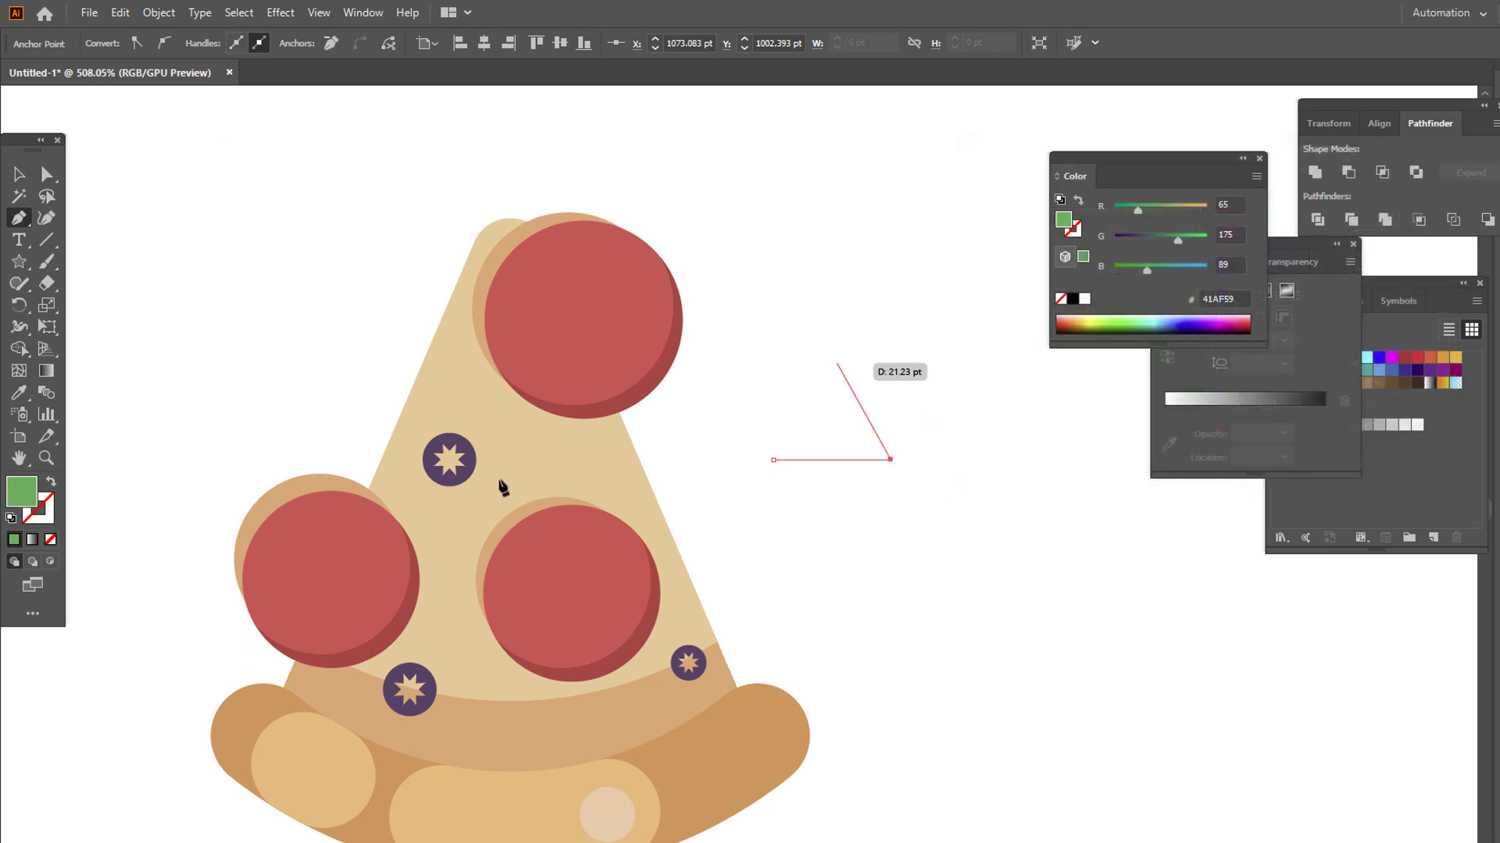
Bend the line upward into an arch about 4.4 pt high with no fill and an 8 pt green stroke.
click(52, 220)
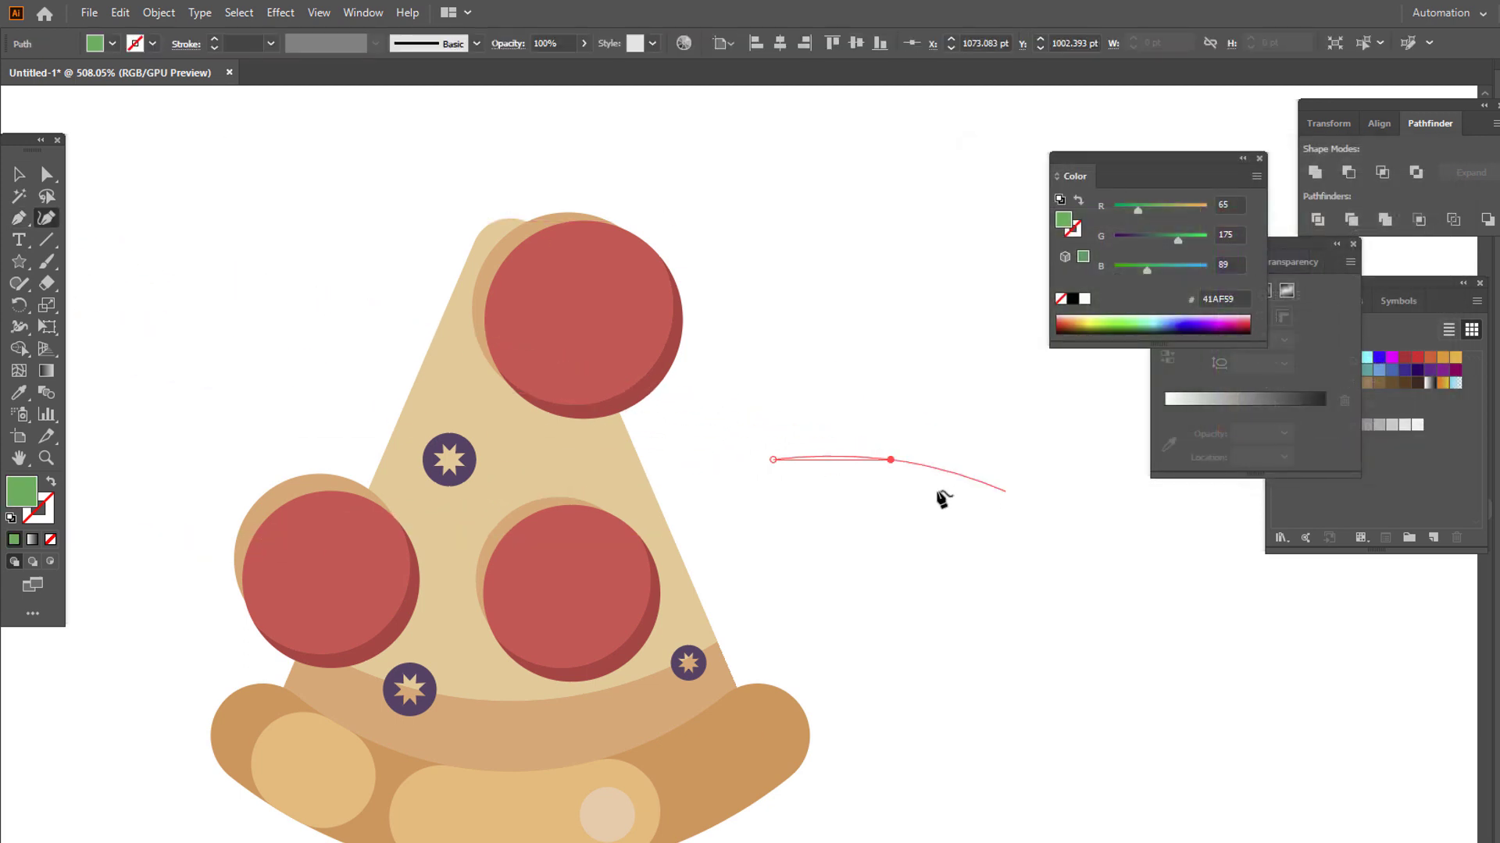
click(50, 482)
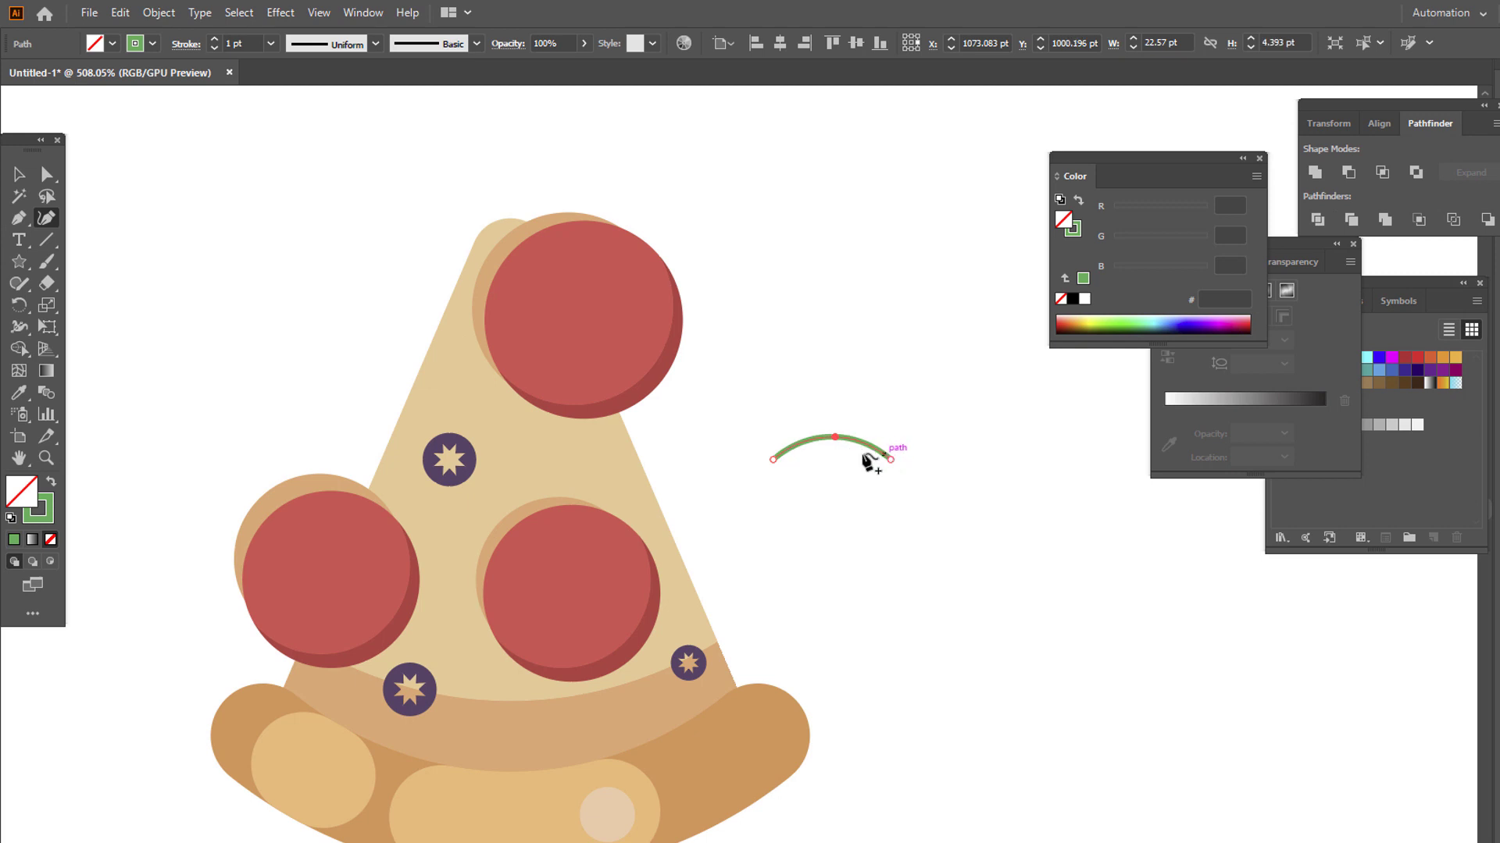
click(19, 175)
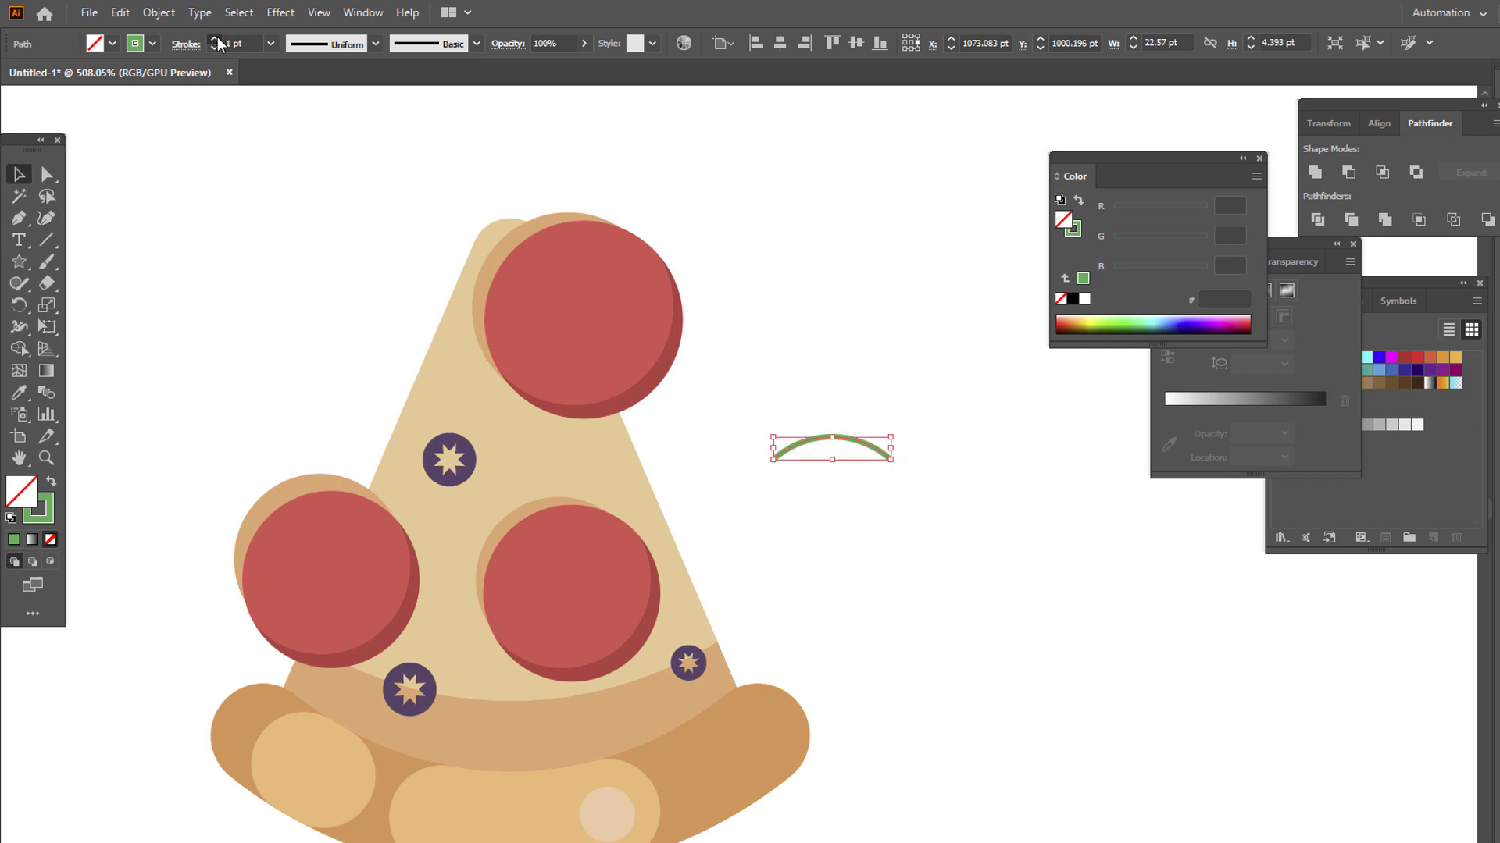
click(216, 39)
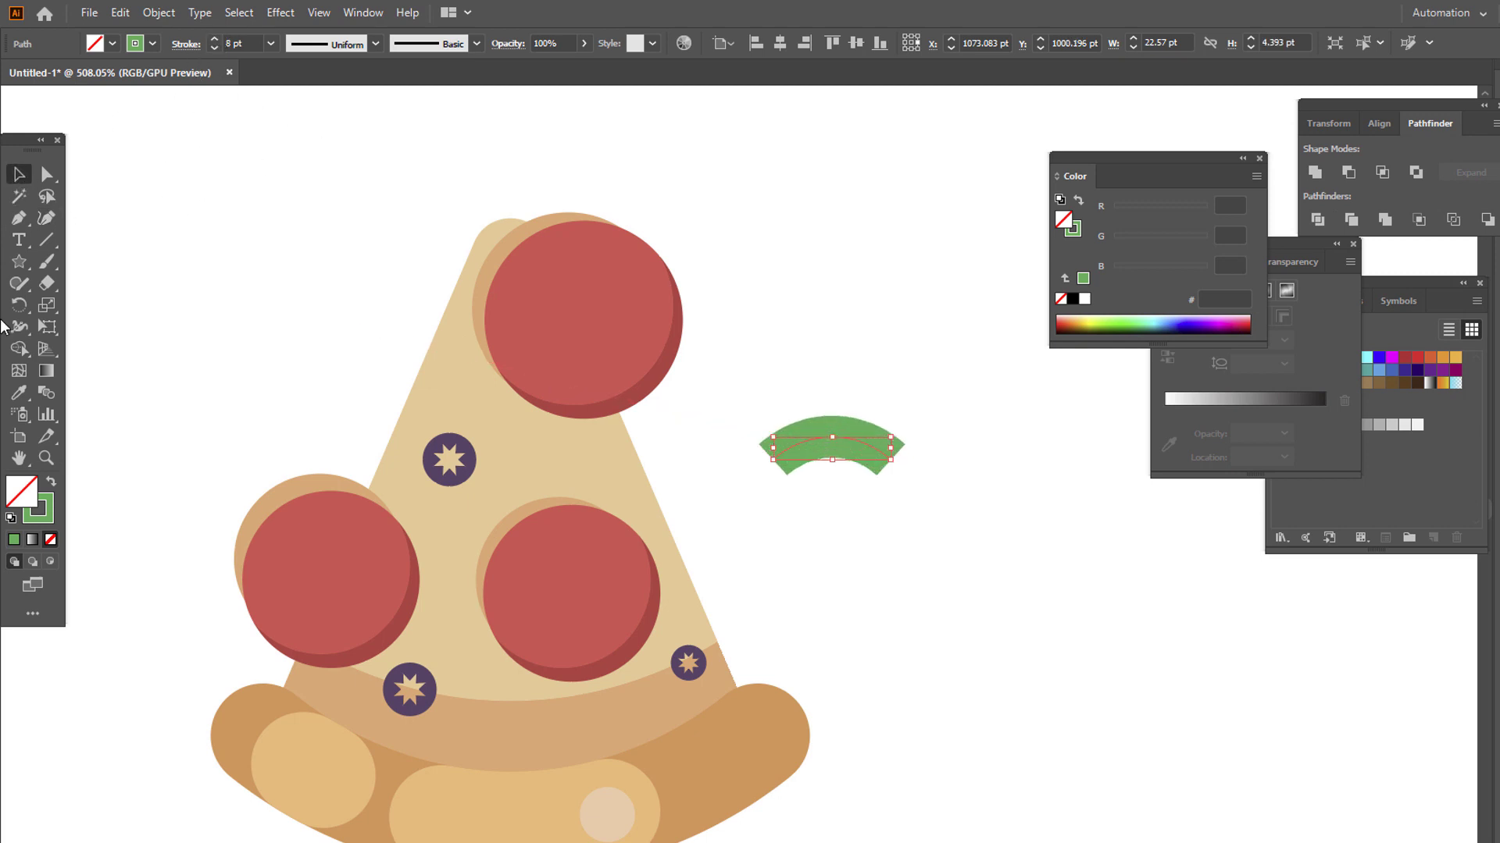
Shorten the green arch to about 14 pt wide and give its stroke round caps.
click(47, 218)
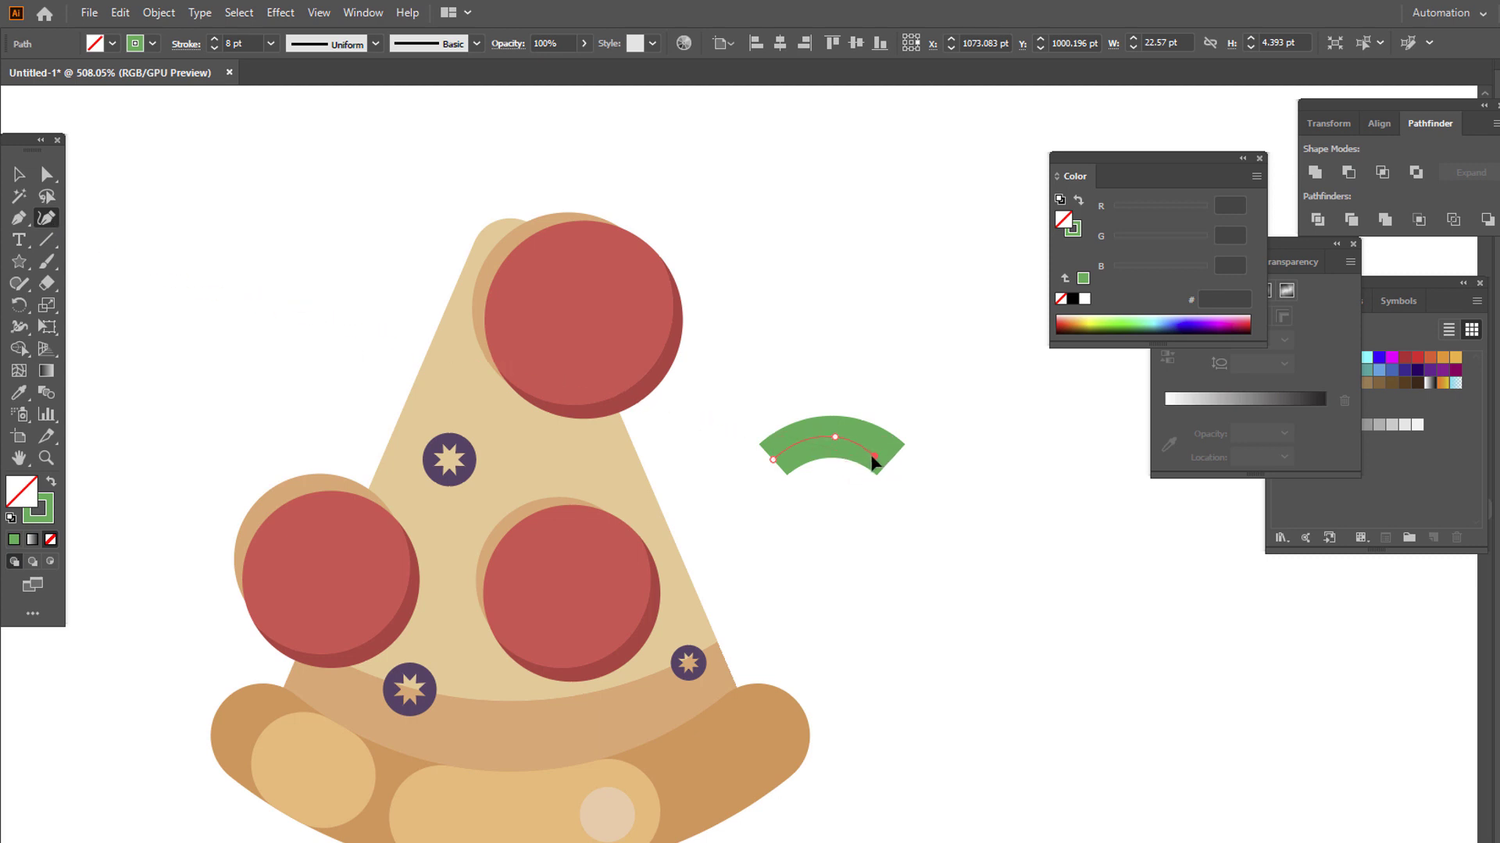
drag(856, 453, 856, 455)
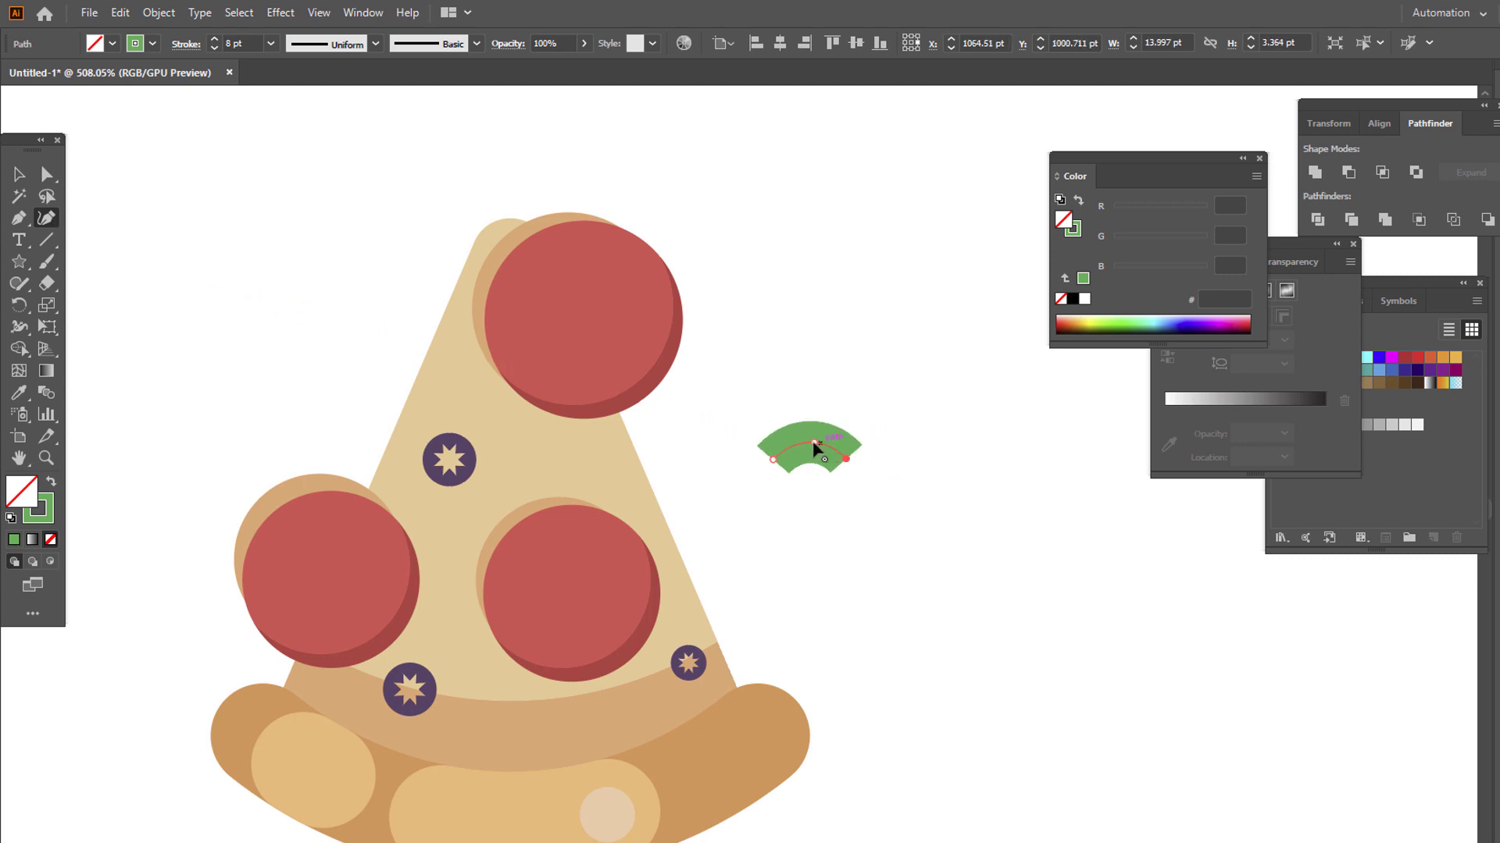
click(19, 173)
click(185, 44)
click(99, 91)
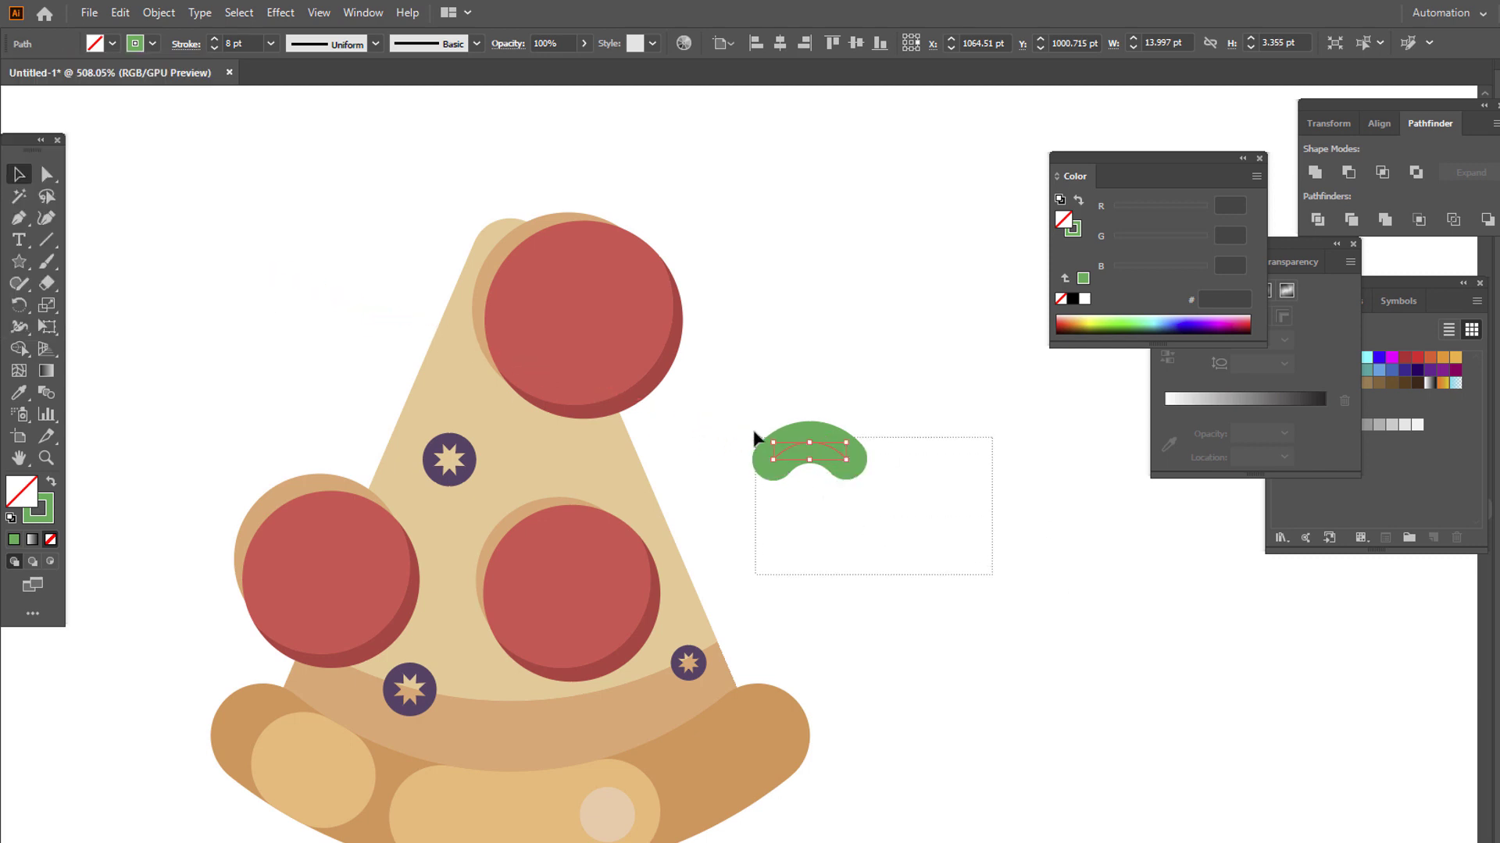
Try expanding the green arch's stroke into a filled shape.
click(154, 12)
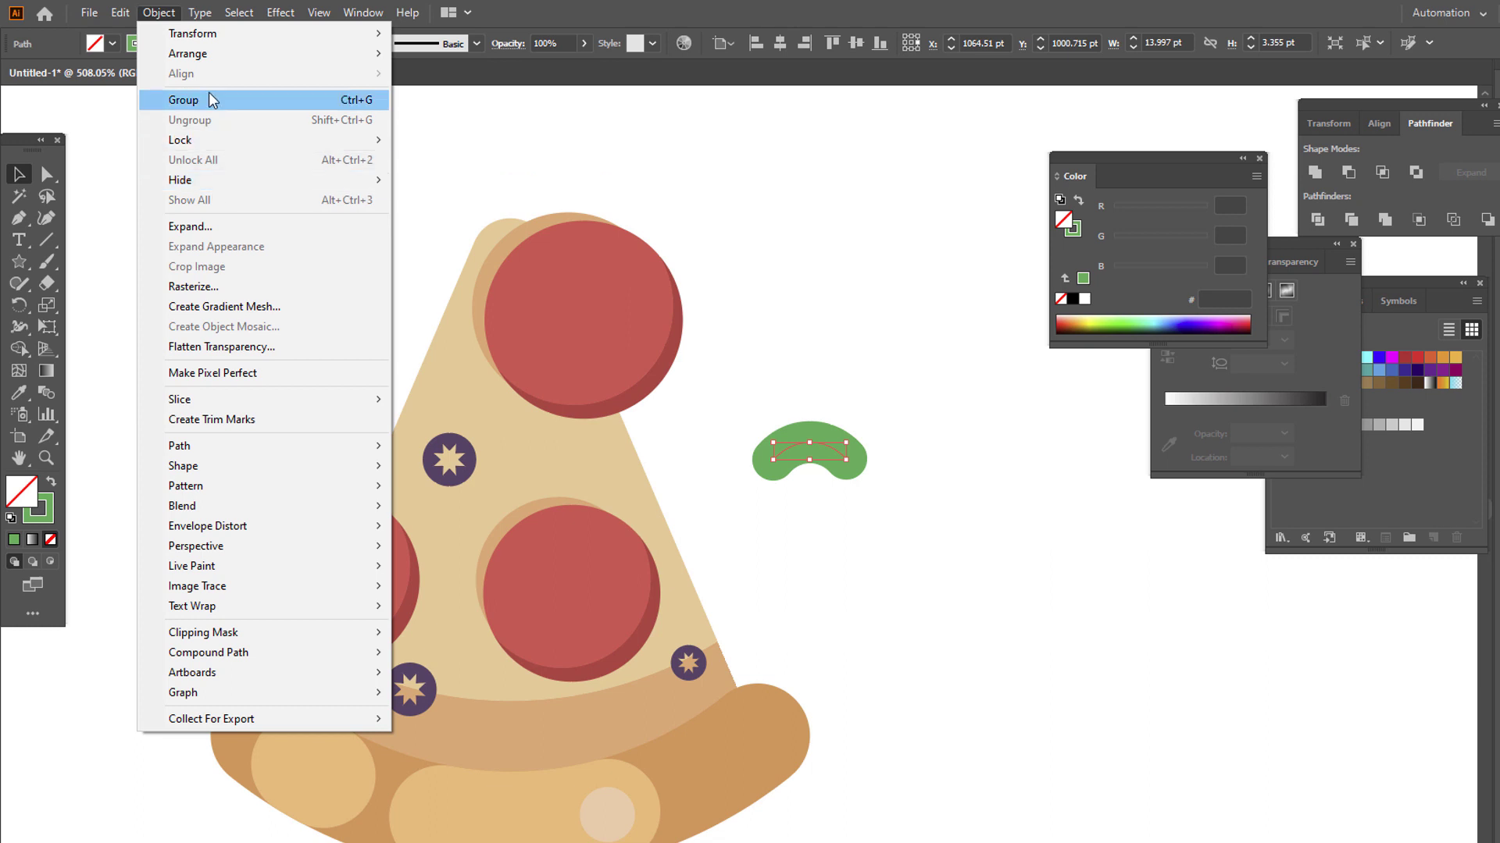
click(312, 226)
click(795, 550)
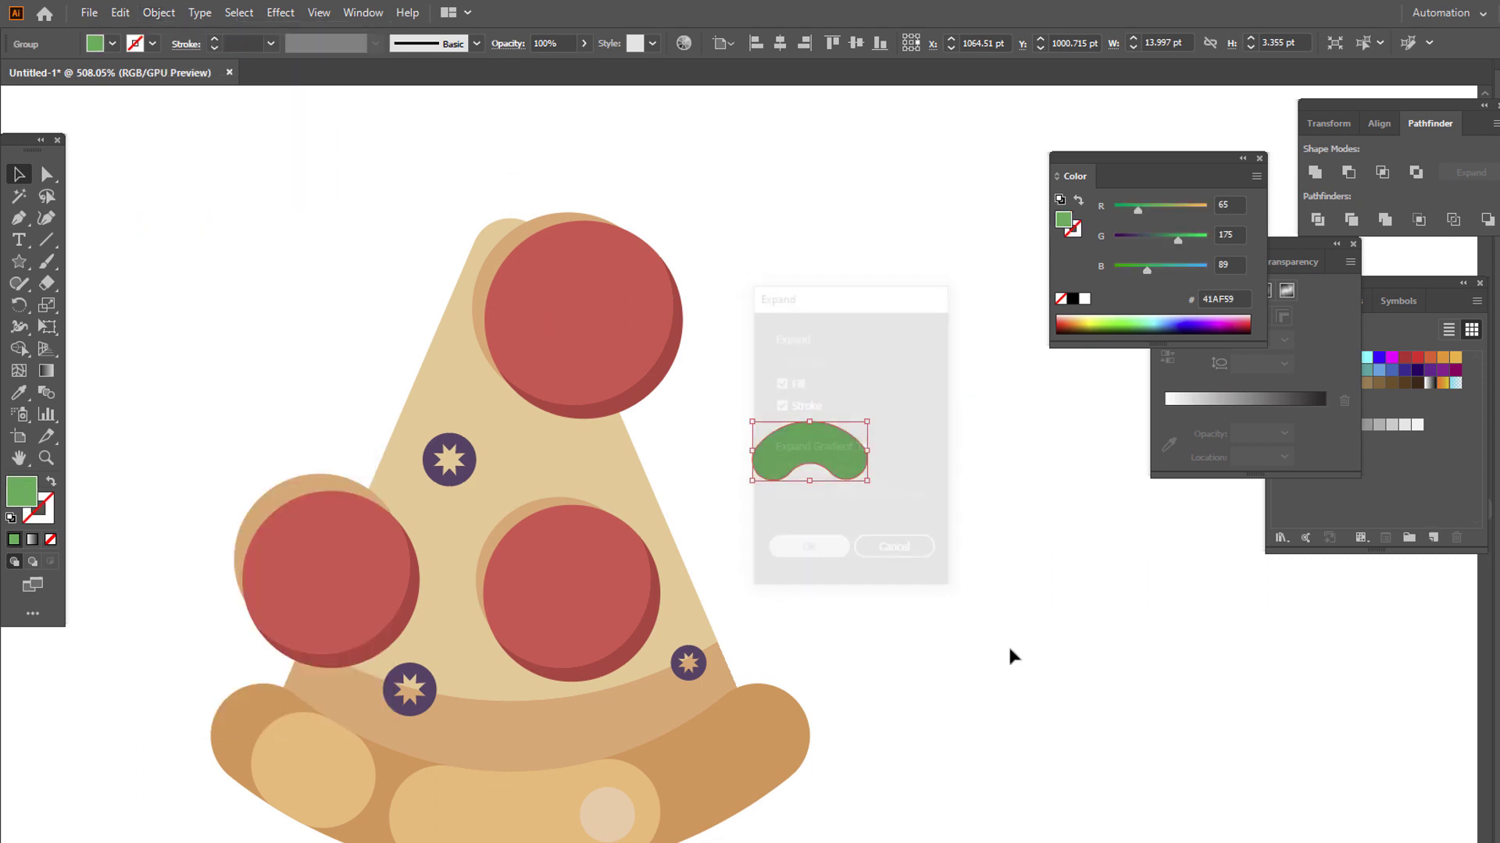
click(1008, 644)
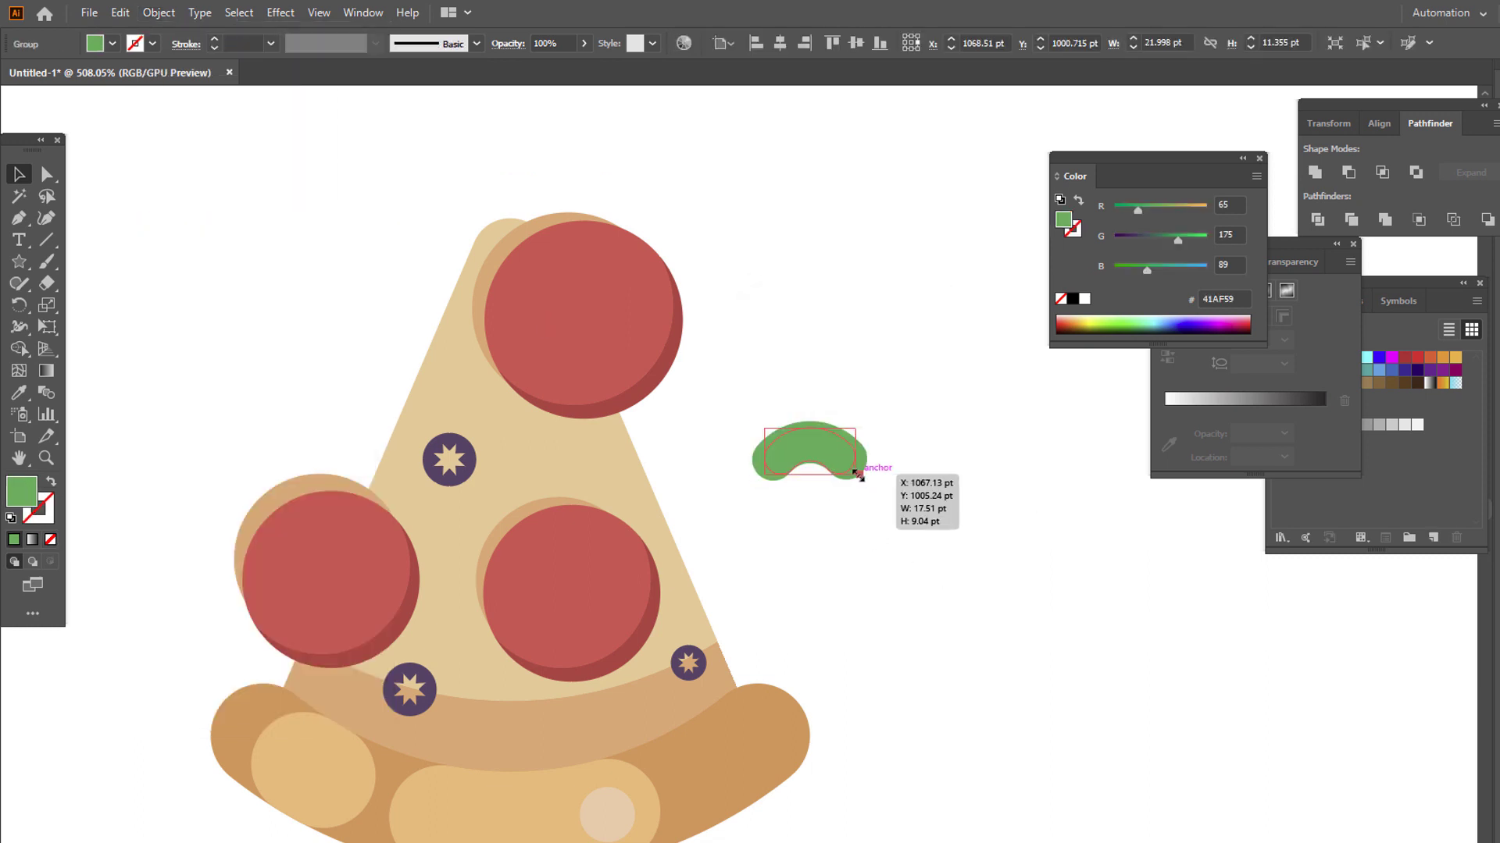
key(z)
drag(847, 429, 1041, 548)
key(ctrl+z)
key(ctrl+z)
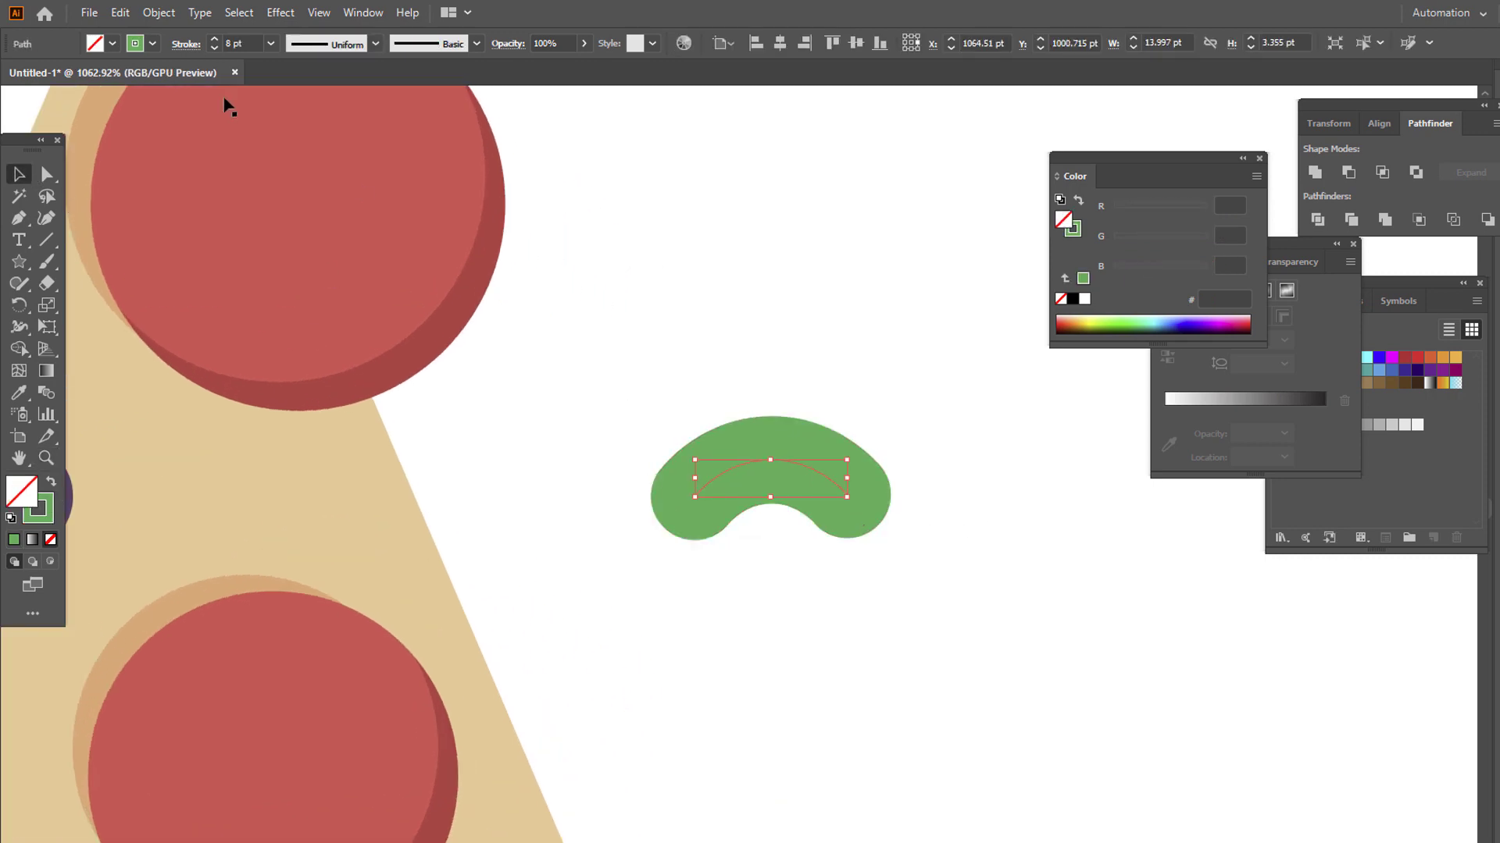
Duplicate the green arch in front and trim the copy to its middle 6.5 pt by adding two anchor points and deleting the end points.
click(120, 13)
click(120, 13)
click(153, 13)
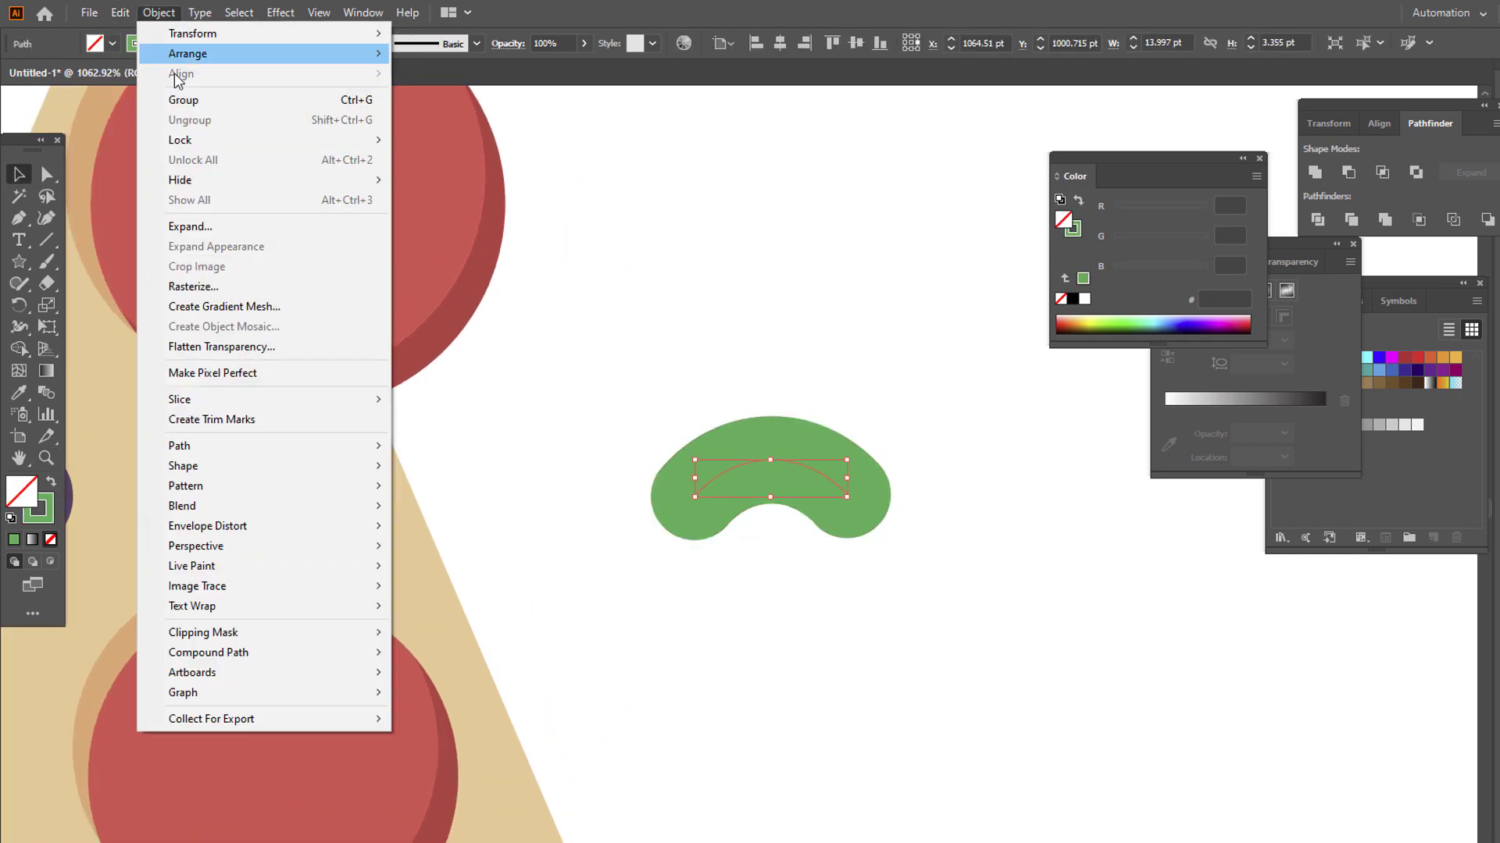
mouse_move(121, 13)
click(196, 137)
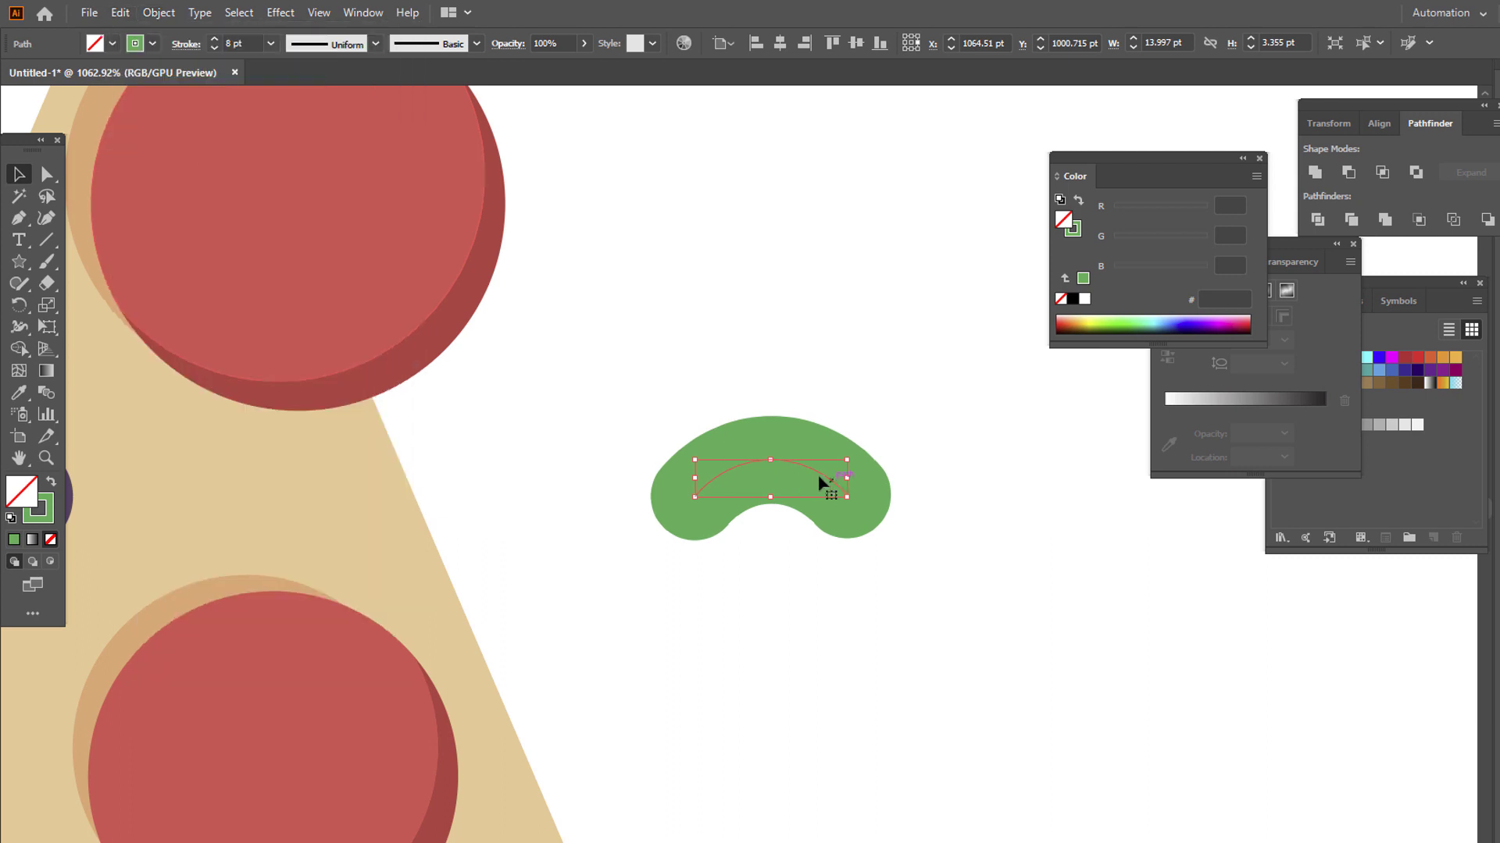
click(14, 219)
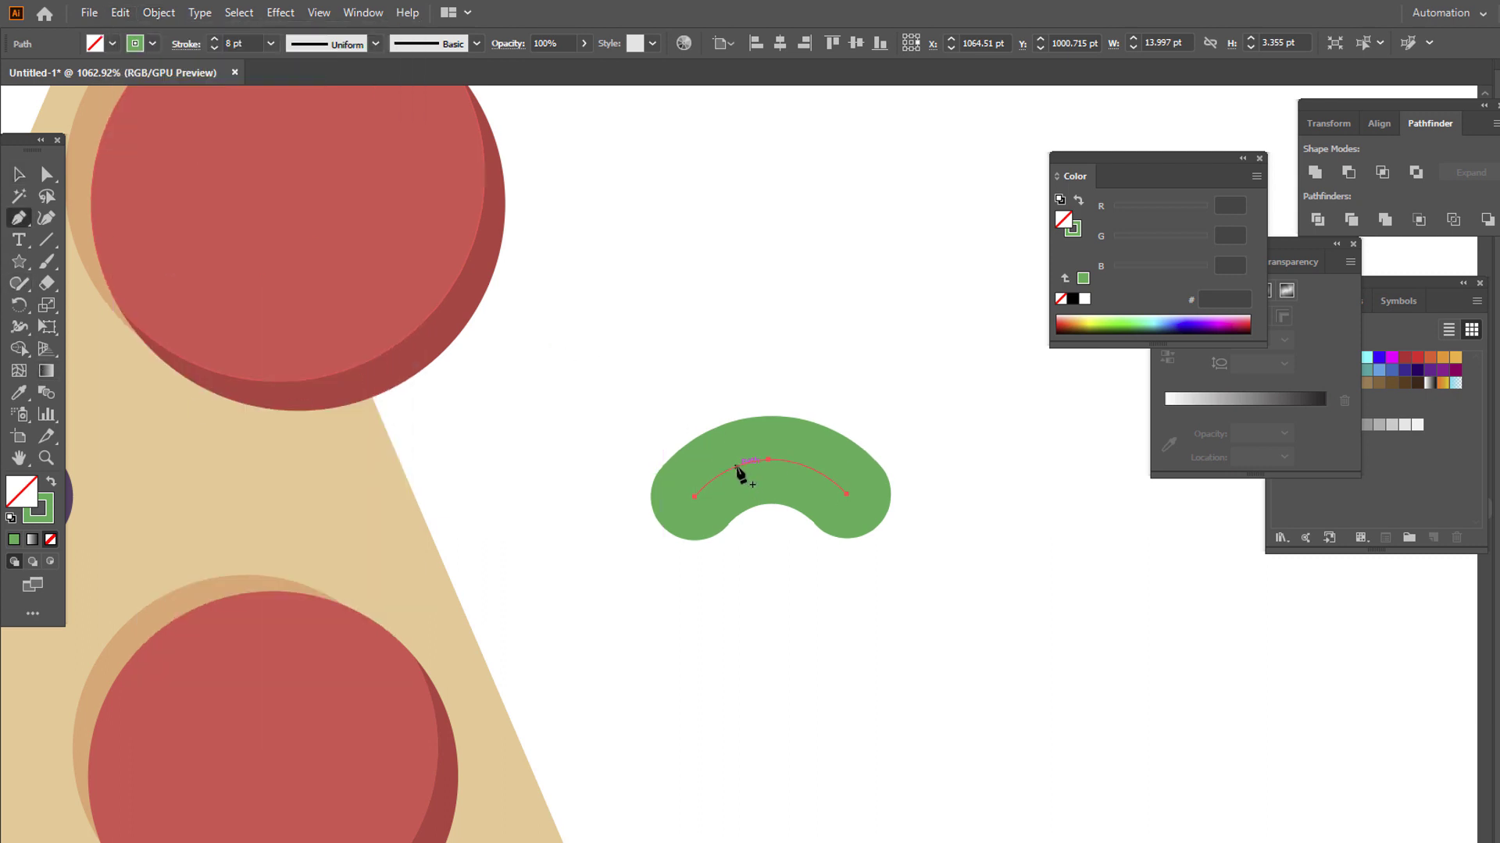
click(737, 468)
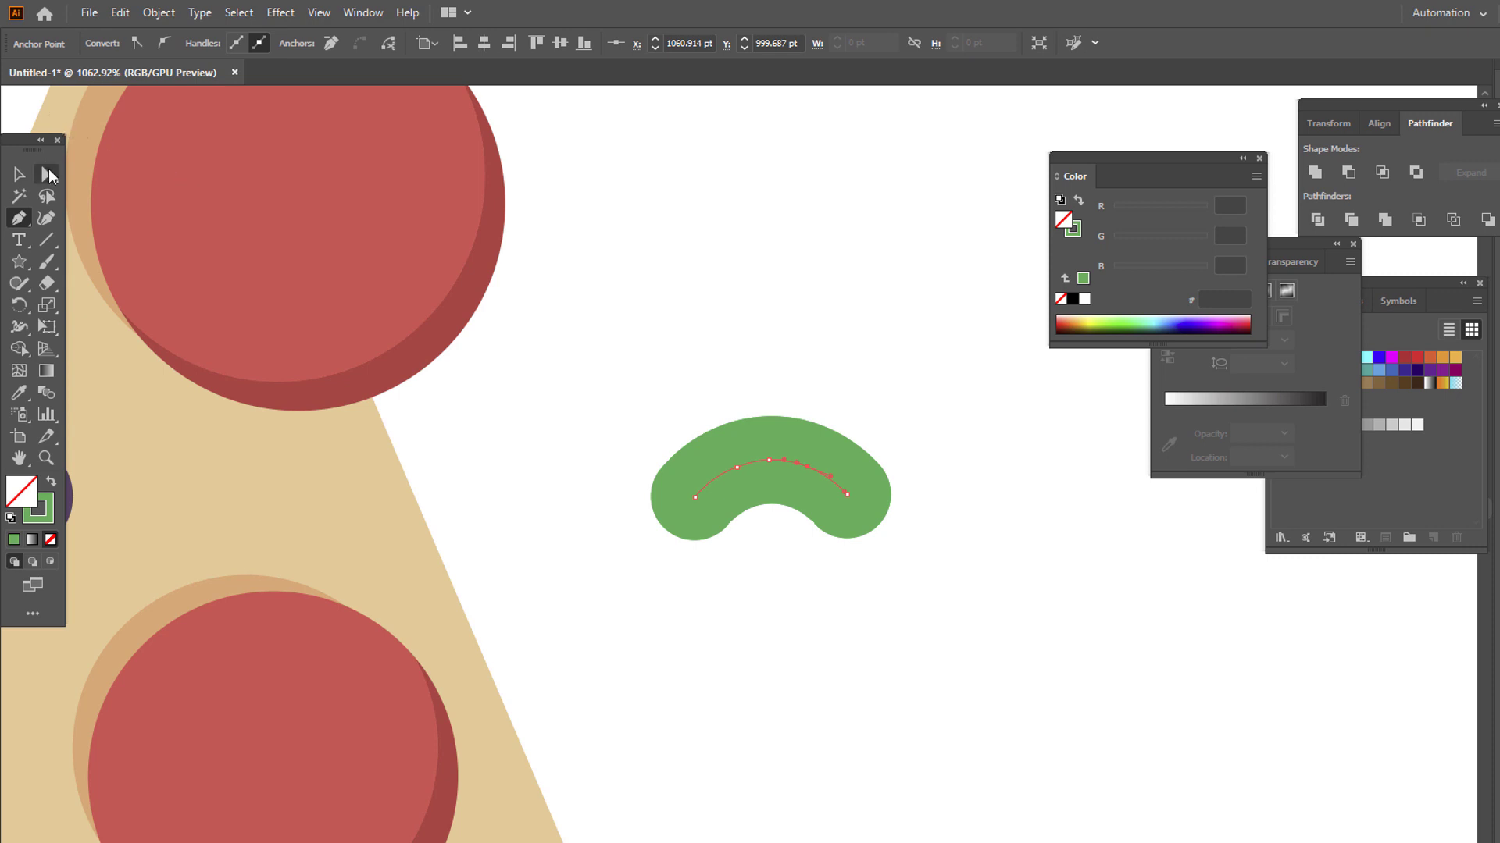
shift+click(696, 497)
key(Delete)
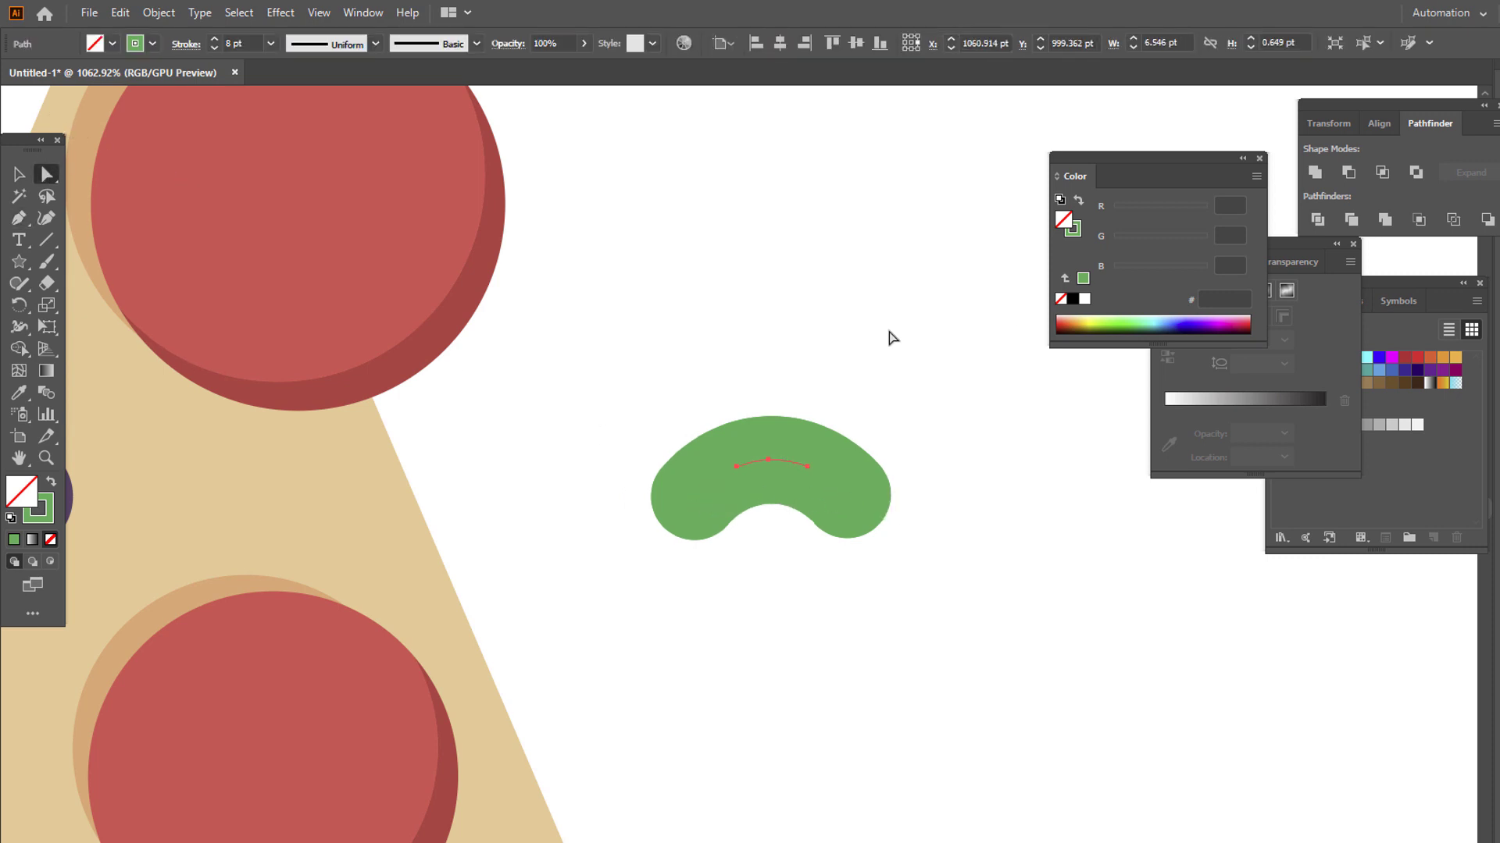
Set the trimmed arch's stroke color to light green 73D84A.
double_click(48, 507)
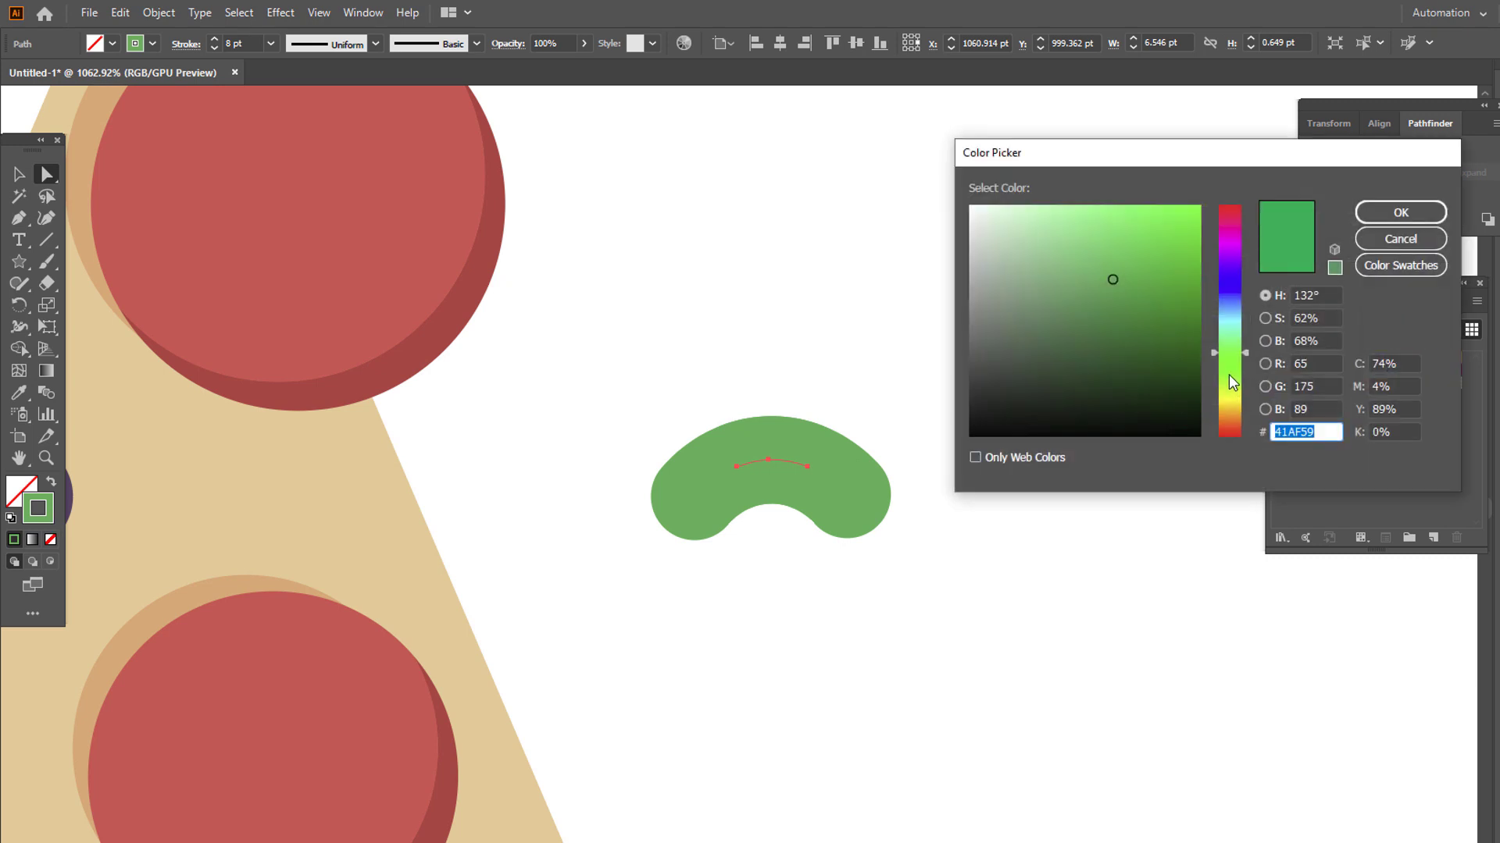
text(73D84A)
key(Return)
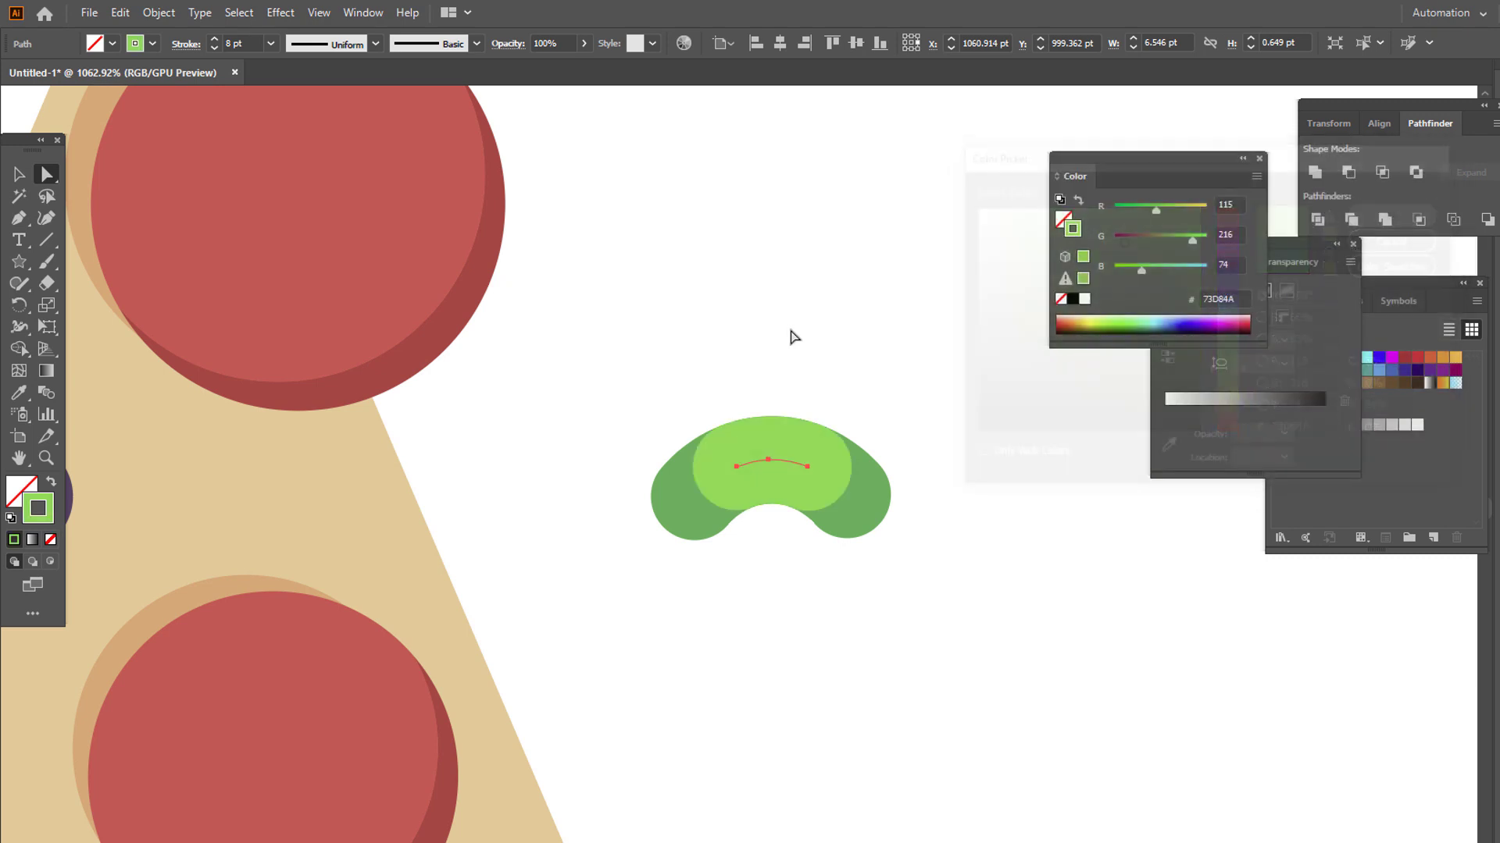
Expand both green arches into filled shapes and group them as one pepper piece.
key(z)
drag(794, 337, 553, 378)
click(20, 175)
drag(875, 467, 727, 385)
click(121, 12)
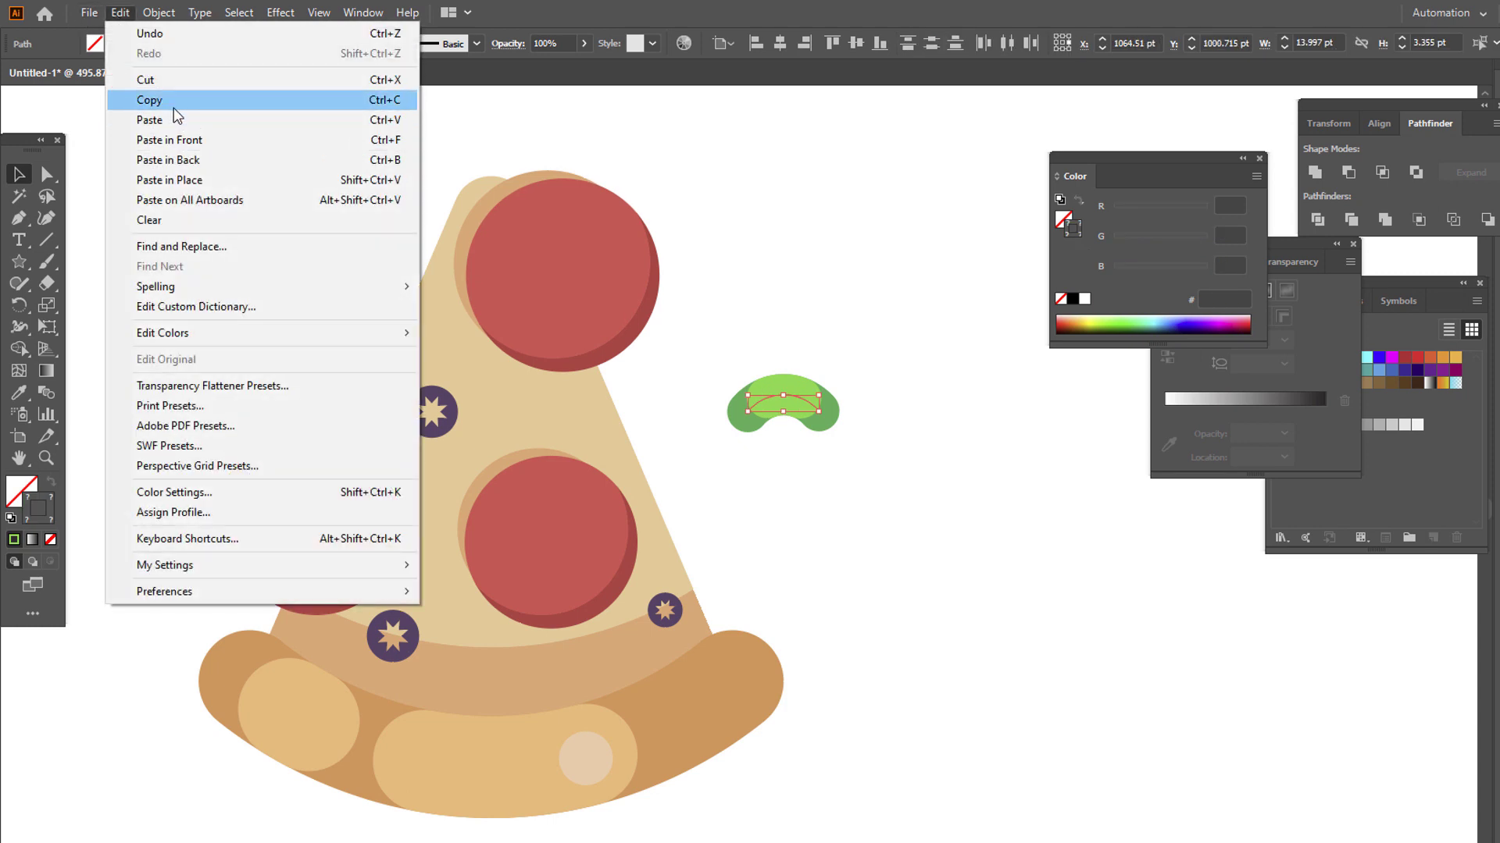
mouse_move(158, 13)
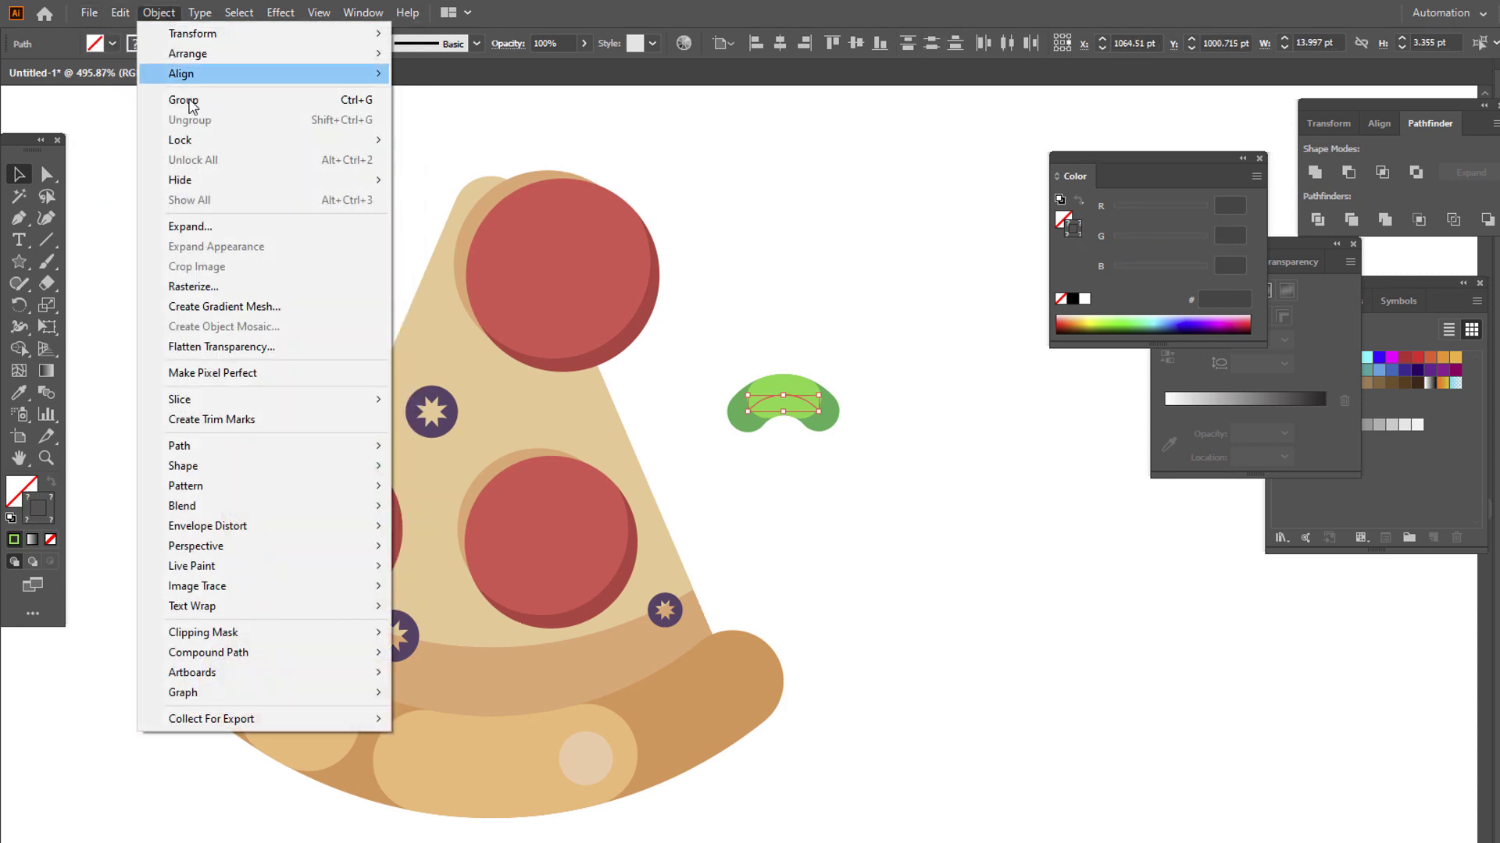
click(191, 227)
click(831, 562)
right_click(782, 378)
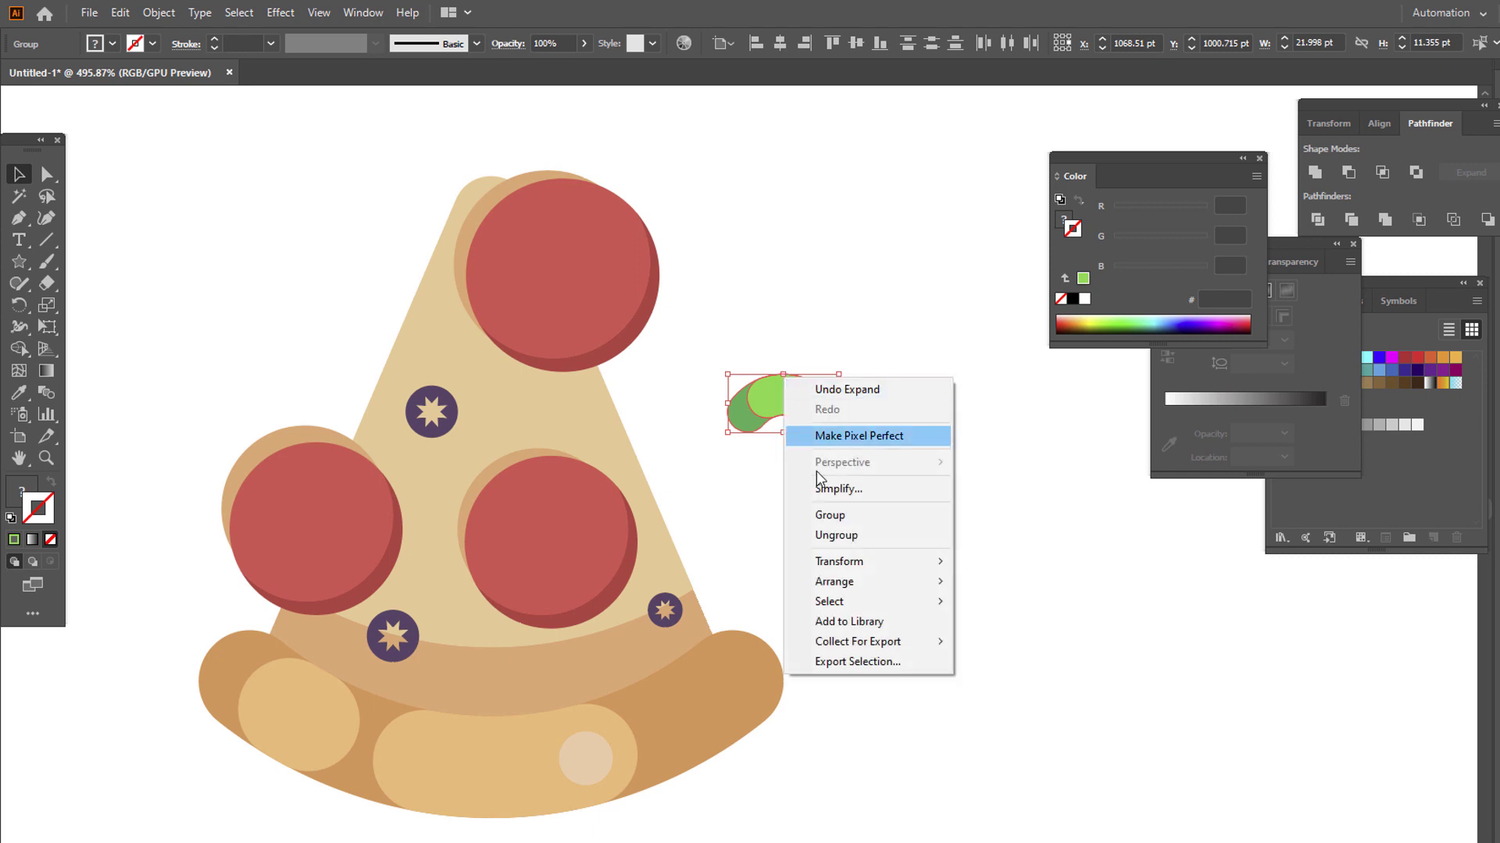
click(840, 515)
Scale the green pepper piece down to about half size and place it on the cheese above the right pepperoni.
drag(839, 432, 549, 426)
click(817, 420)
drag(756, 461, 940, 492)
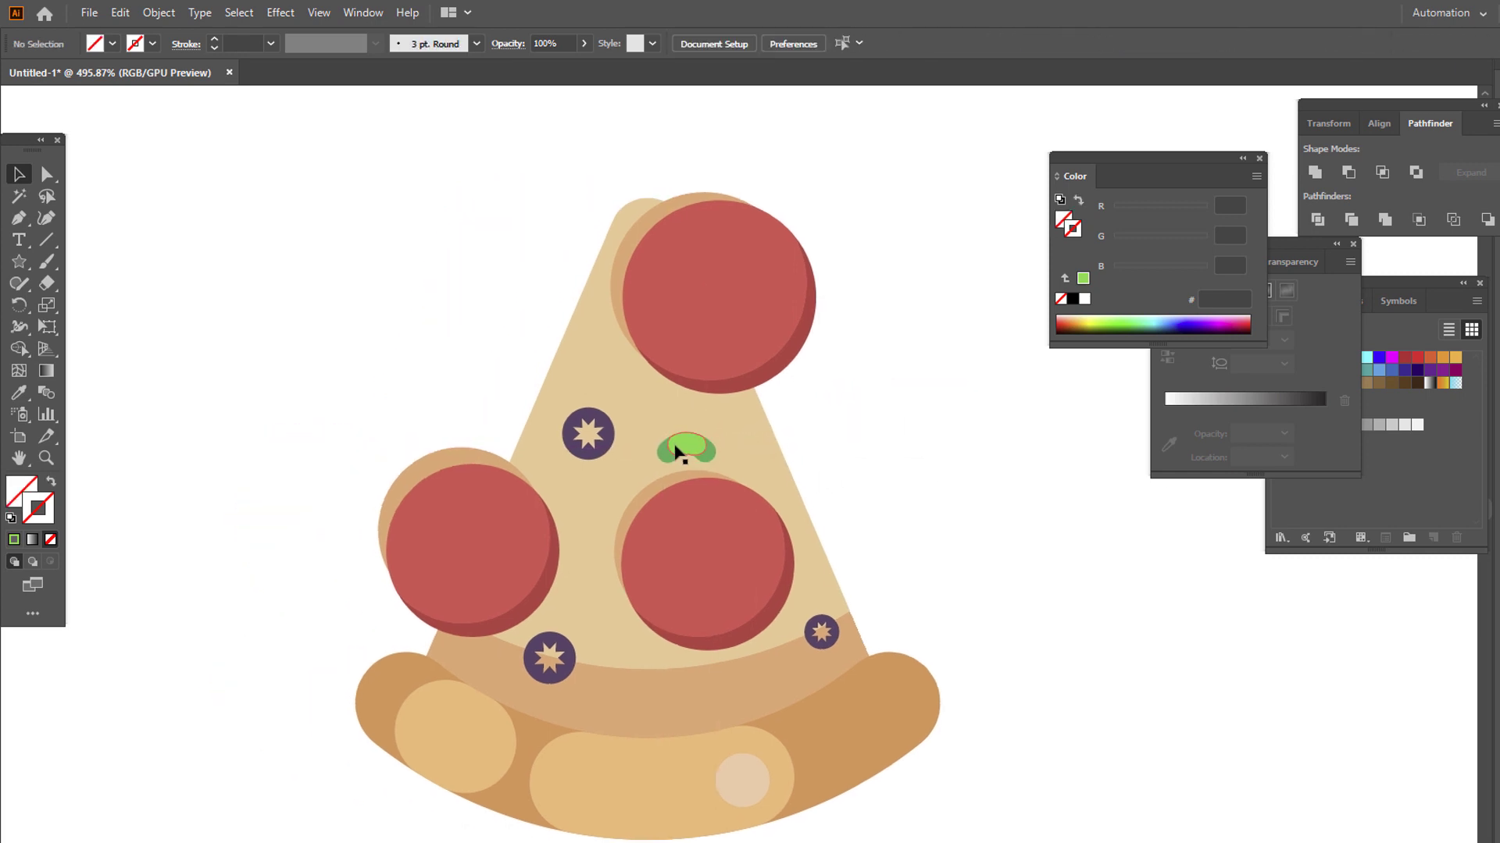
Duplicate the green pepper piece, rotate the copy to a steep angle and place it between the two lower pepperoni.
click(683, 446)
click(120, 13)
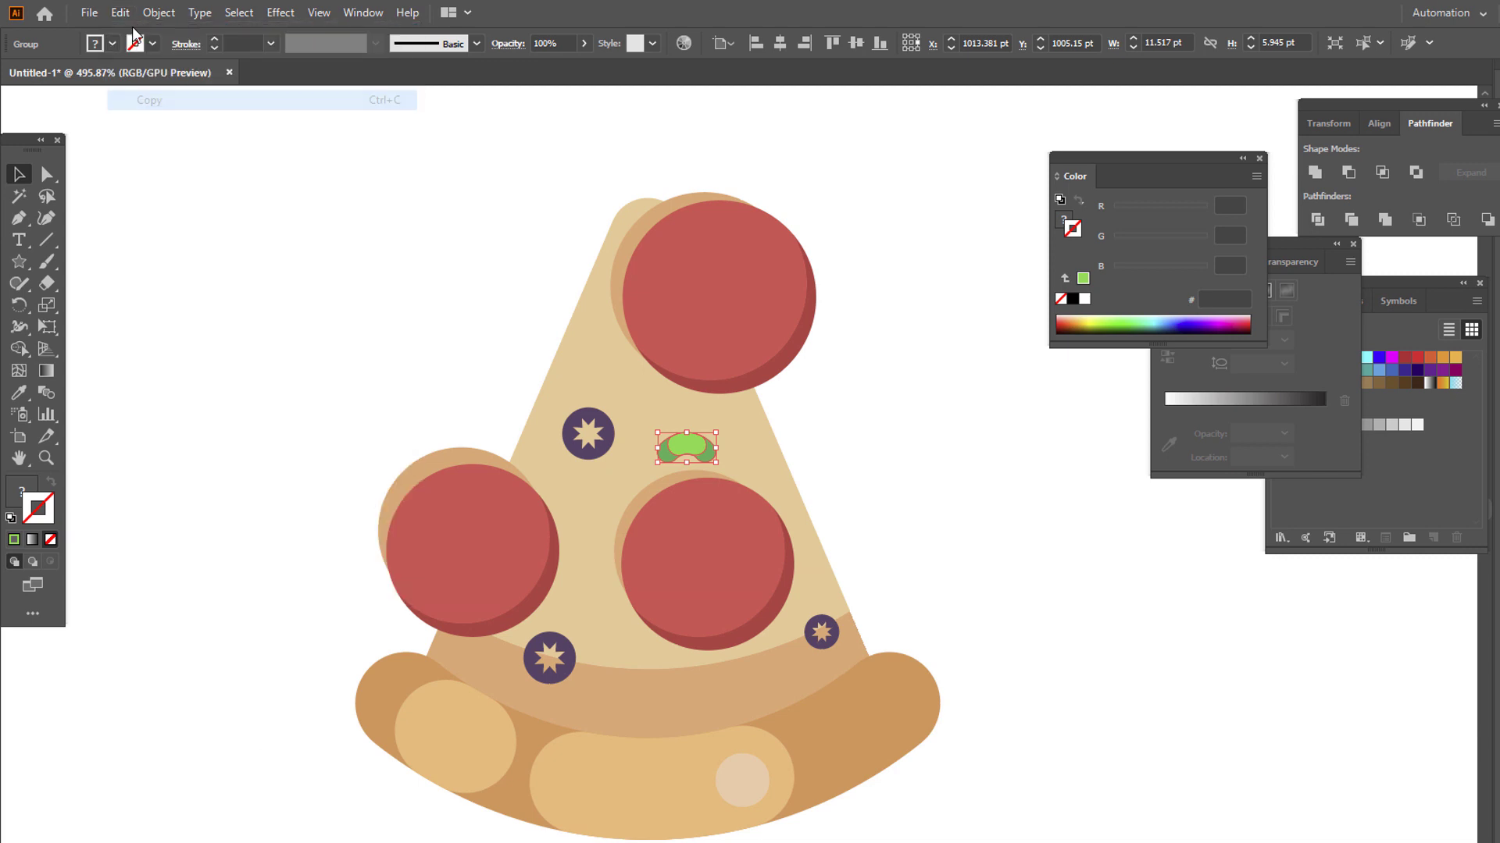
click(181, 140)
click(653, 445)
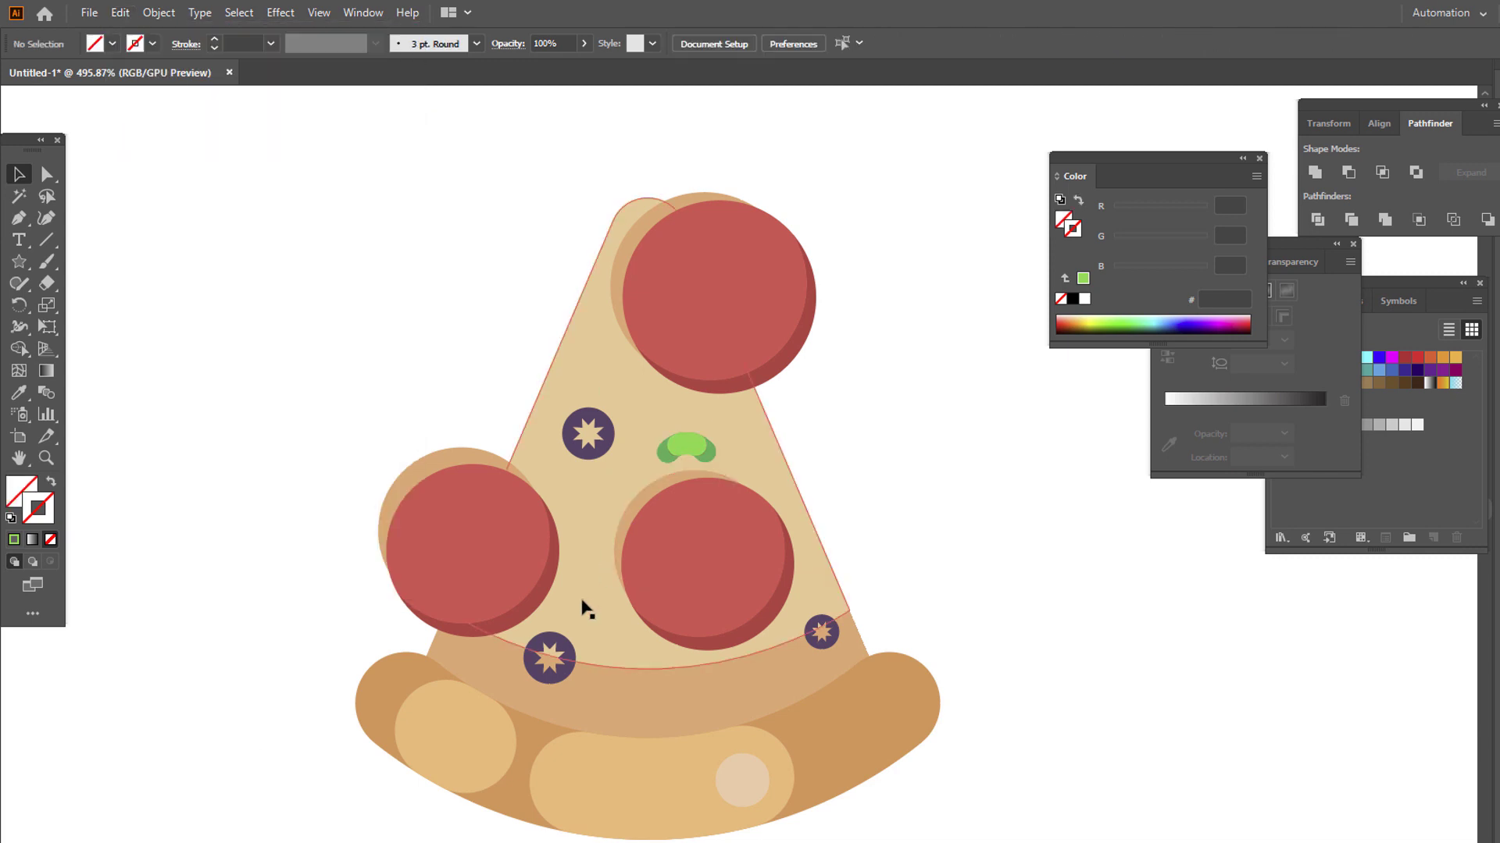
drag(685, 453, 597, 596)
click(967, 552)
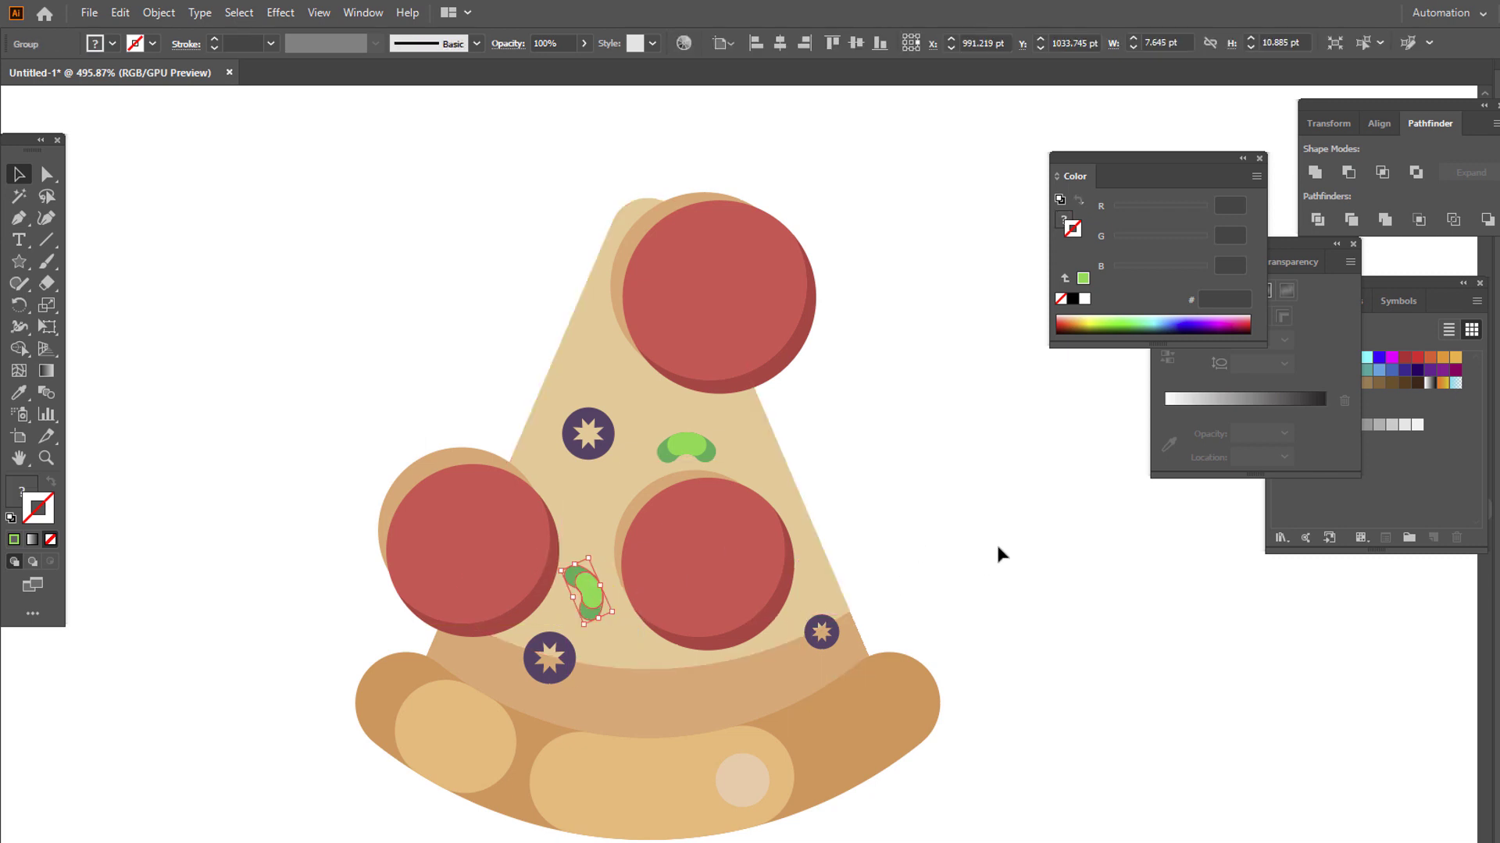
click(997, 551)
drag(918, 485, 908, 553)
Duplicate the rotated pepper piece, then turn and place the copy at the slice's left edge beside the top pepperoni.
click(588, 658)
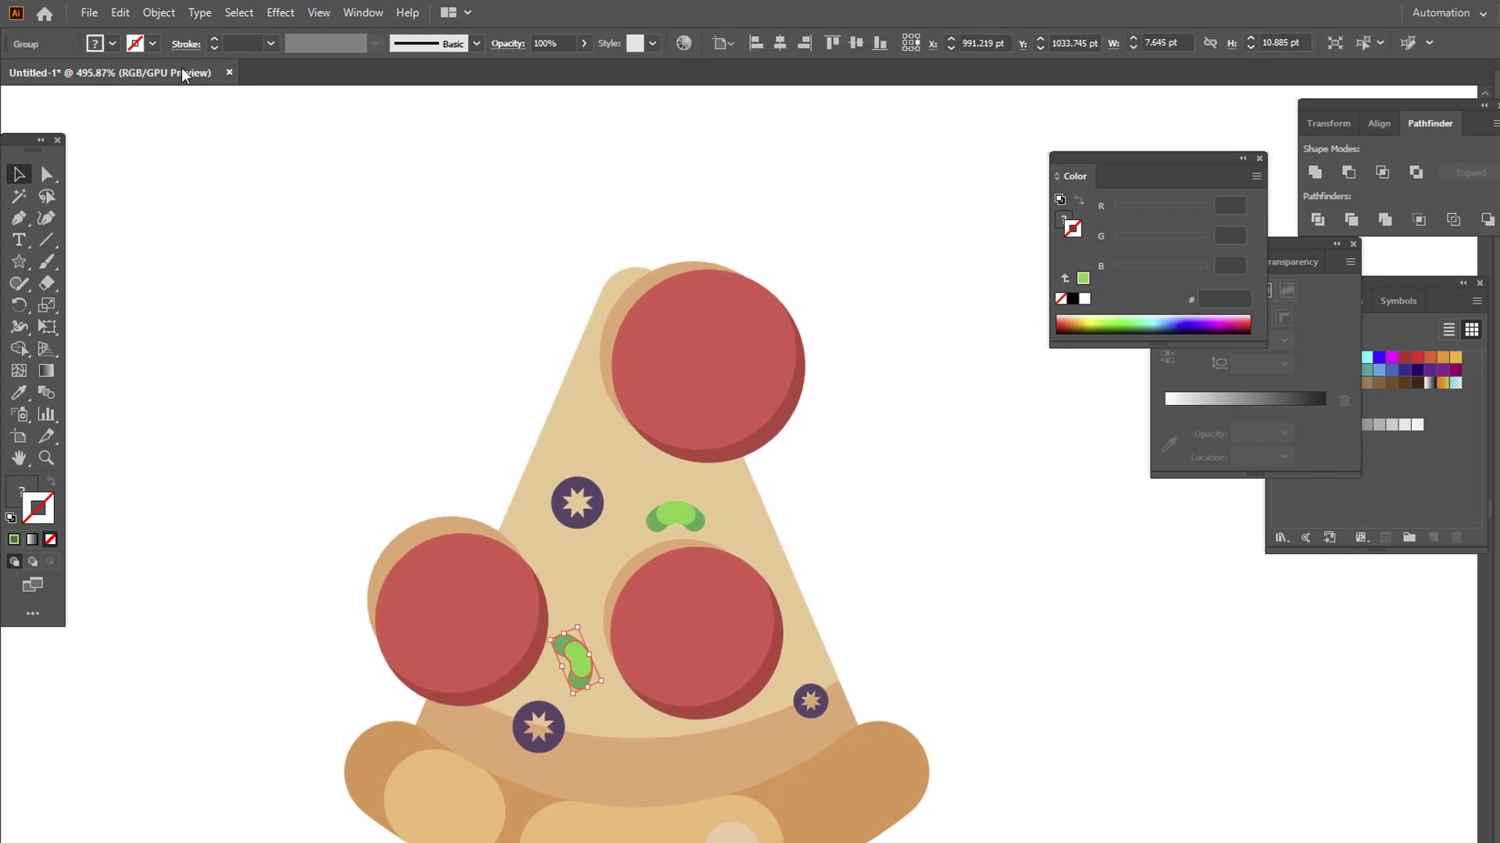
click(120, 12)
click(140, 96)
click(120, 12)
click(179, 140)
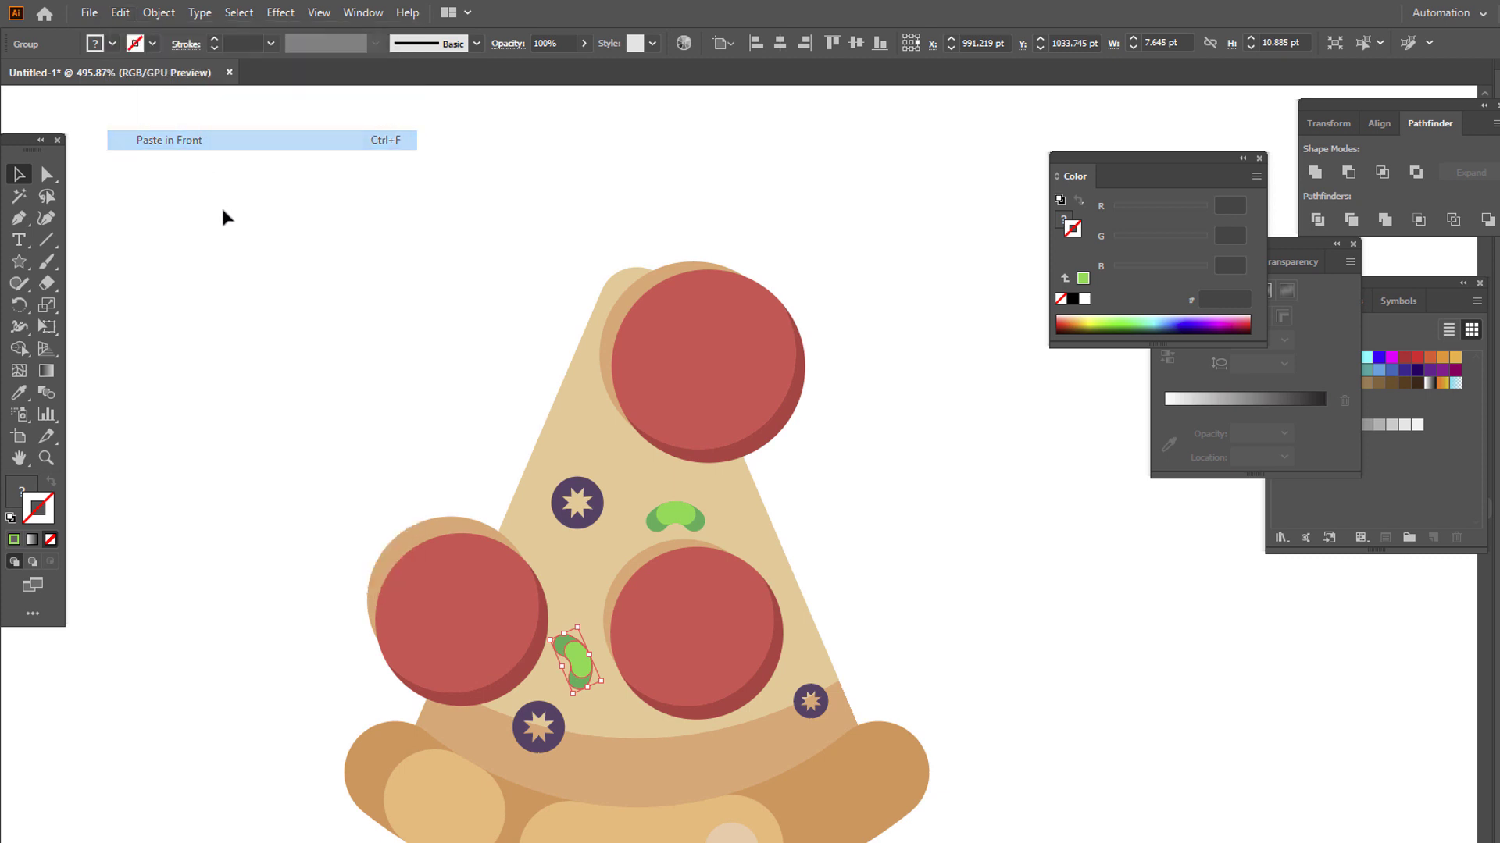
drag(578, 660, 596, 328)
click(612, 475)
drag(561, 404, 571, 409)
click(945, 549)
Duplicate the upper pepper piece, turn the copy upside down, enlarge it to about 16 pt wide and place it just above the crust.
key(z)
mouse_move(878, 490)
mouse_down()
mouse_move(663, 516)
mouse_move(859, 508)
mouse_up()
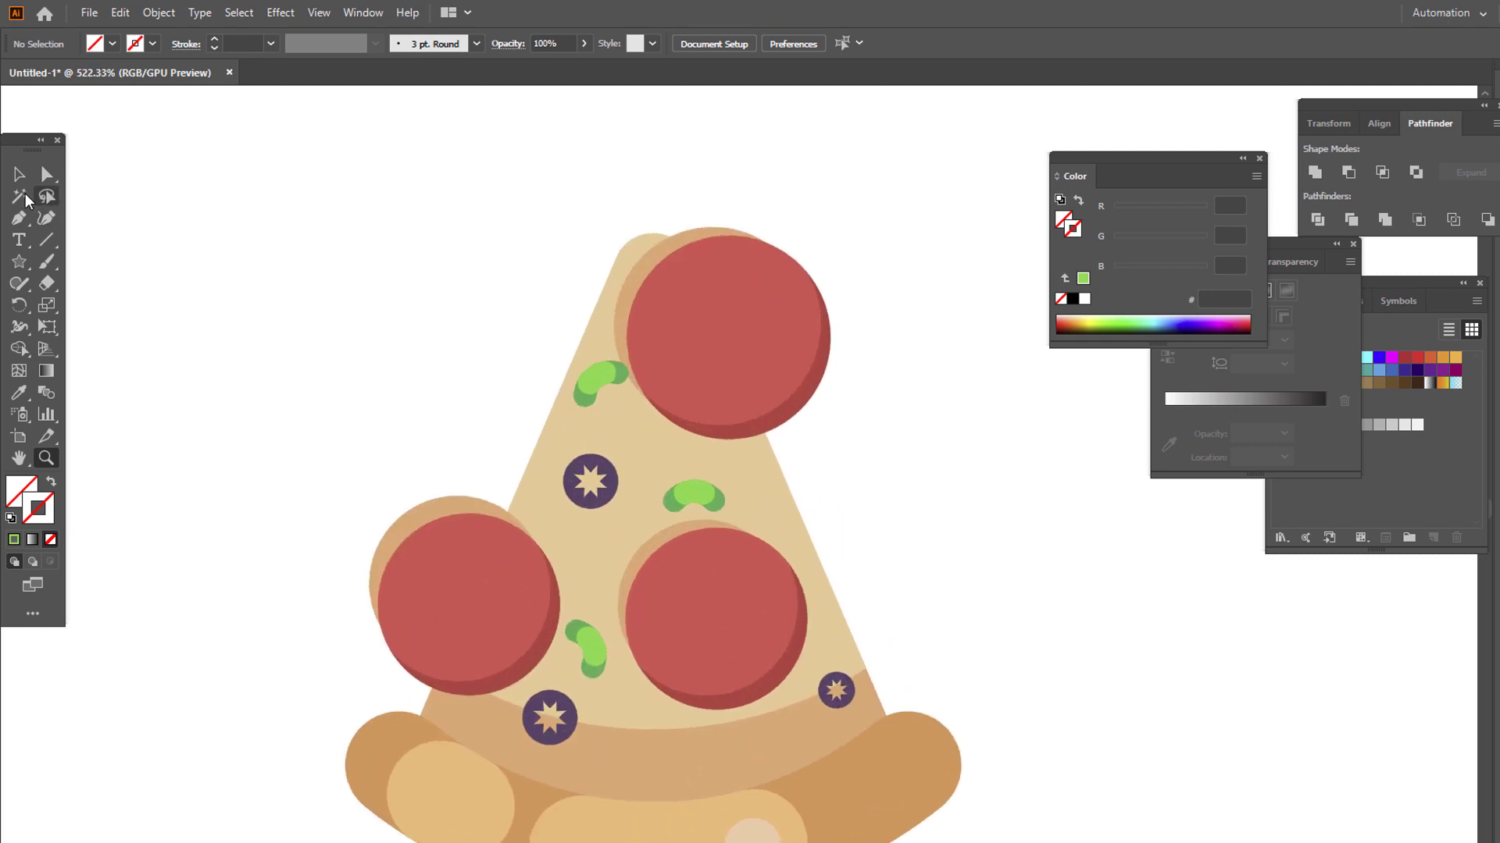
click(601, 378)
click(120, 12)
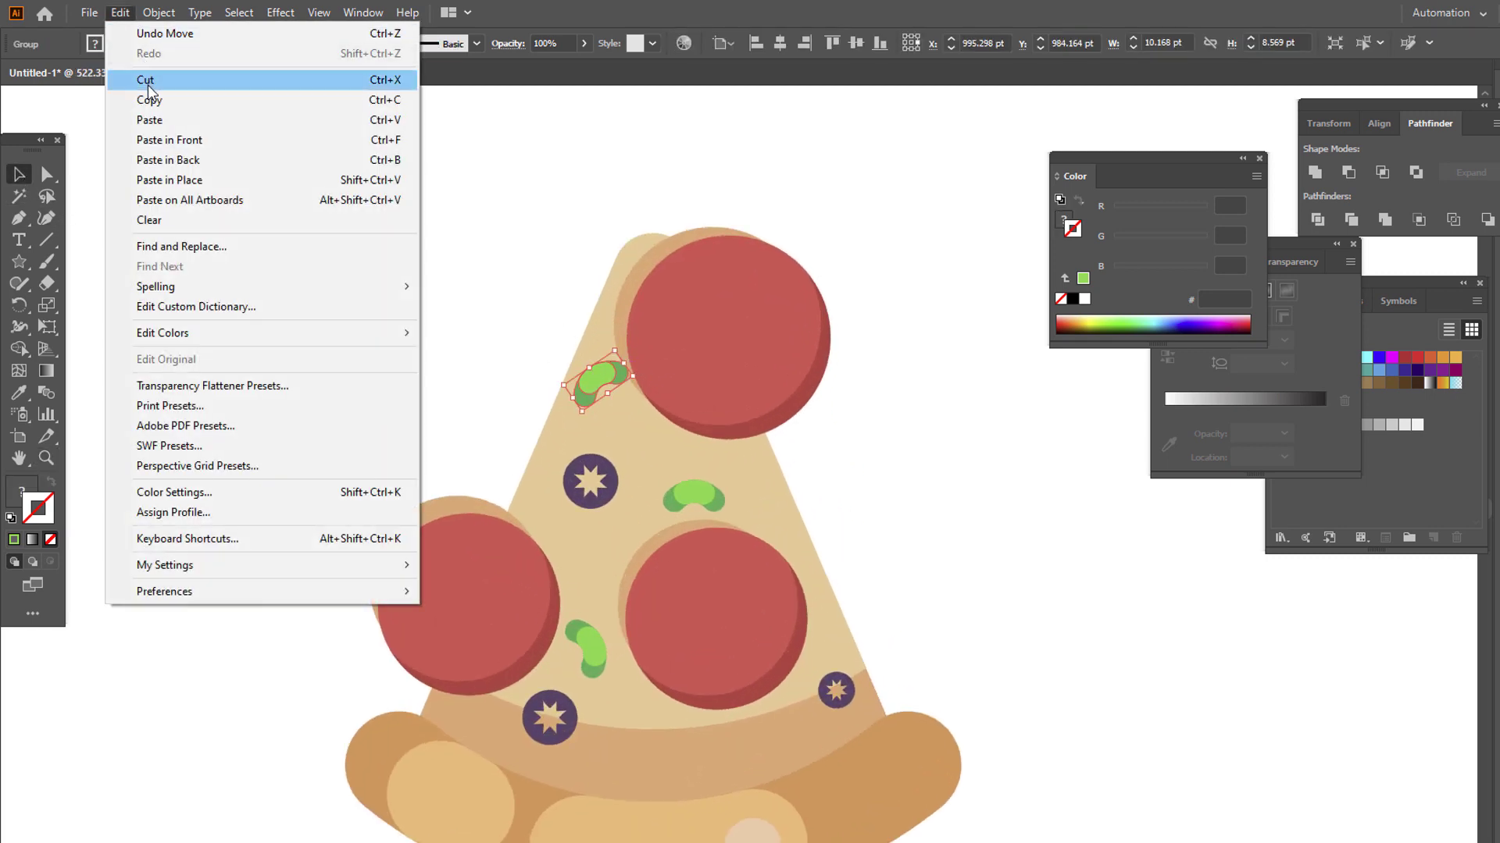
click(148, 100)
click(119, 13)
click(178, 141)
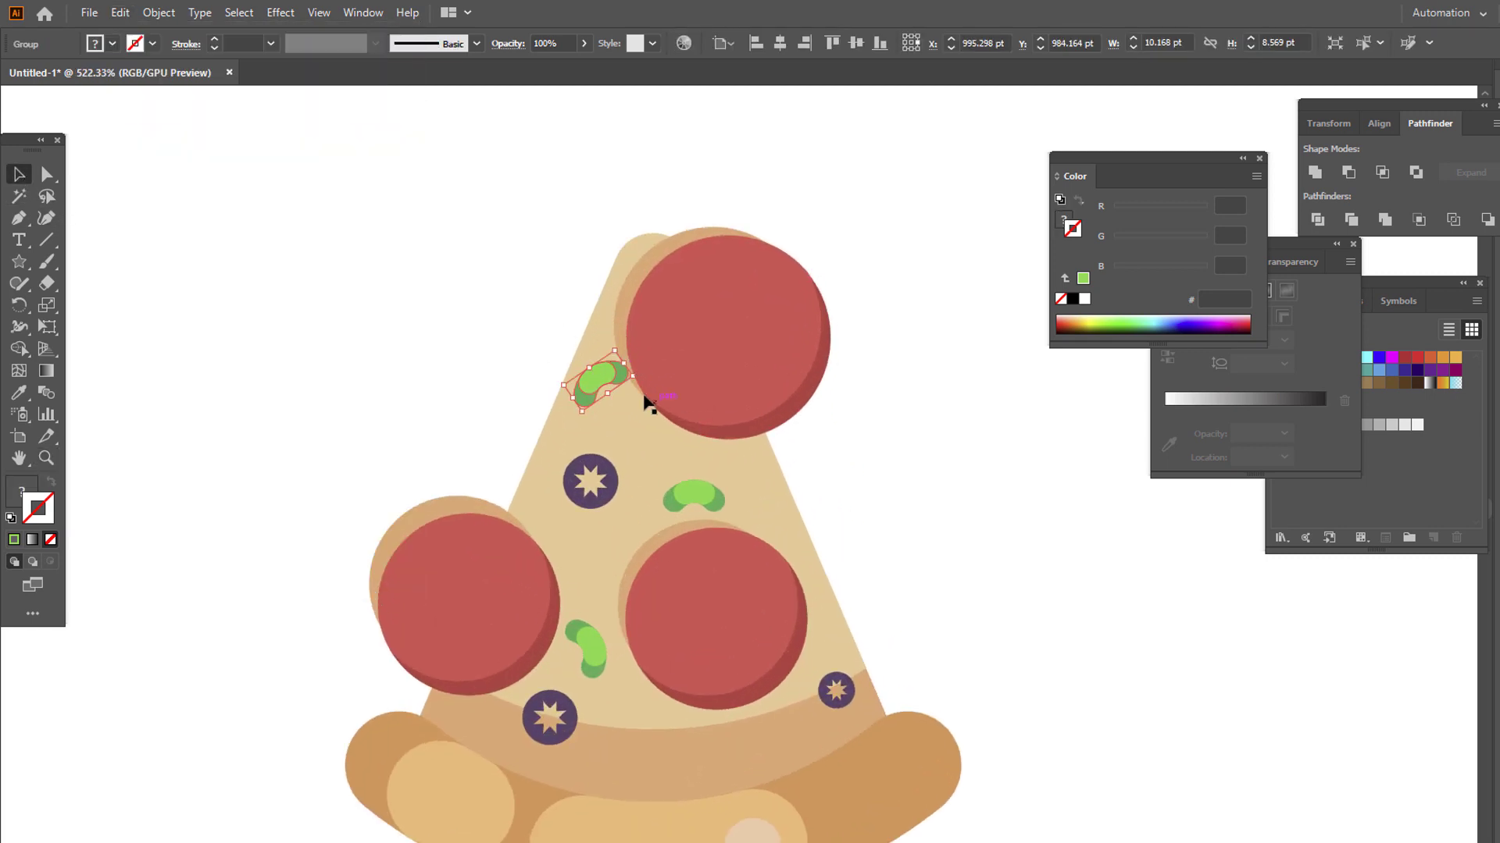
drag(594, 375, 769, 791)
click(941, 596)
Draw a circle about 7 pt wide on the upper part of the right pepperoni and fill it with pale pink EFC8C7.
key(z)
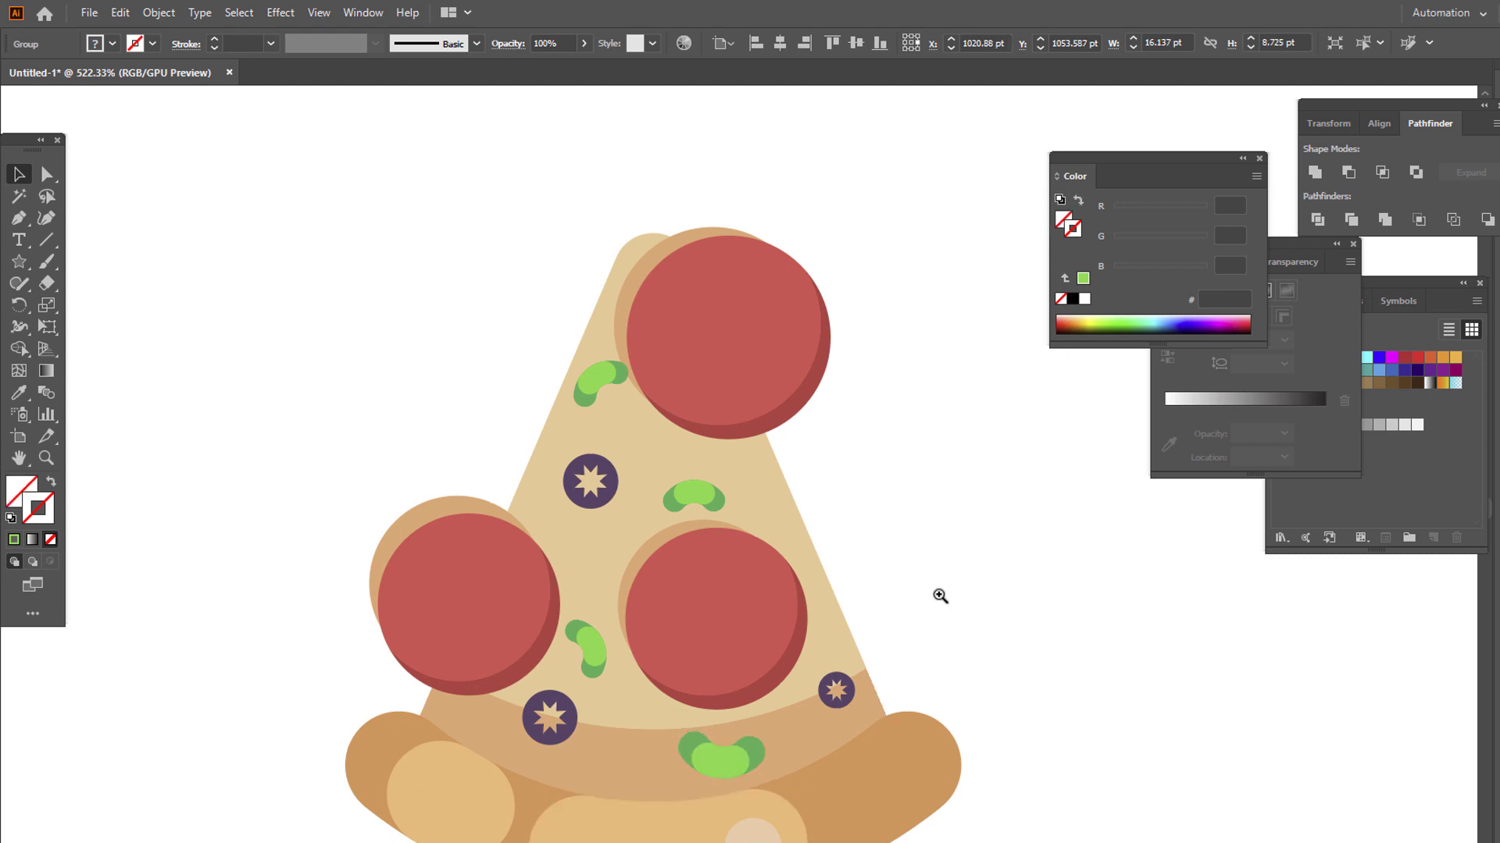
drag(940, 596, 758, 478)
drag(549, 488, 656, 488)
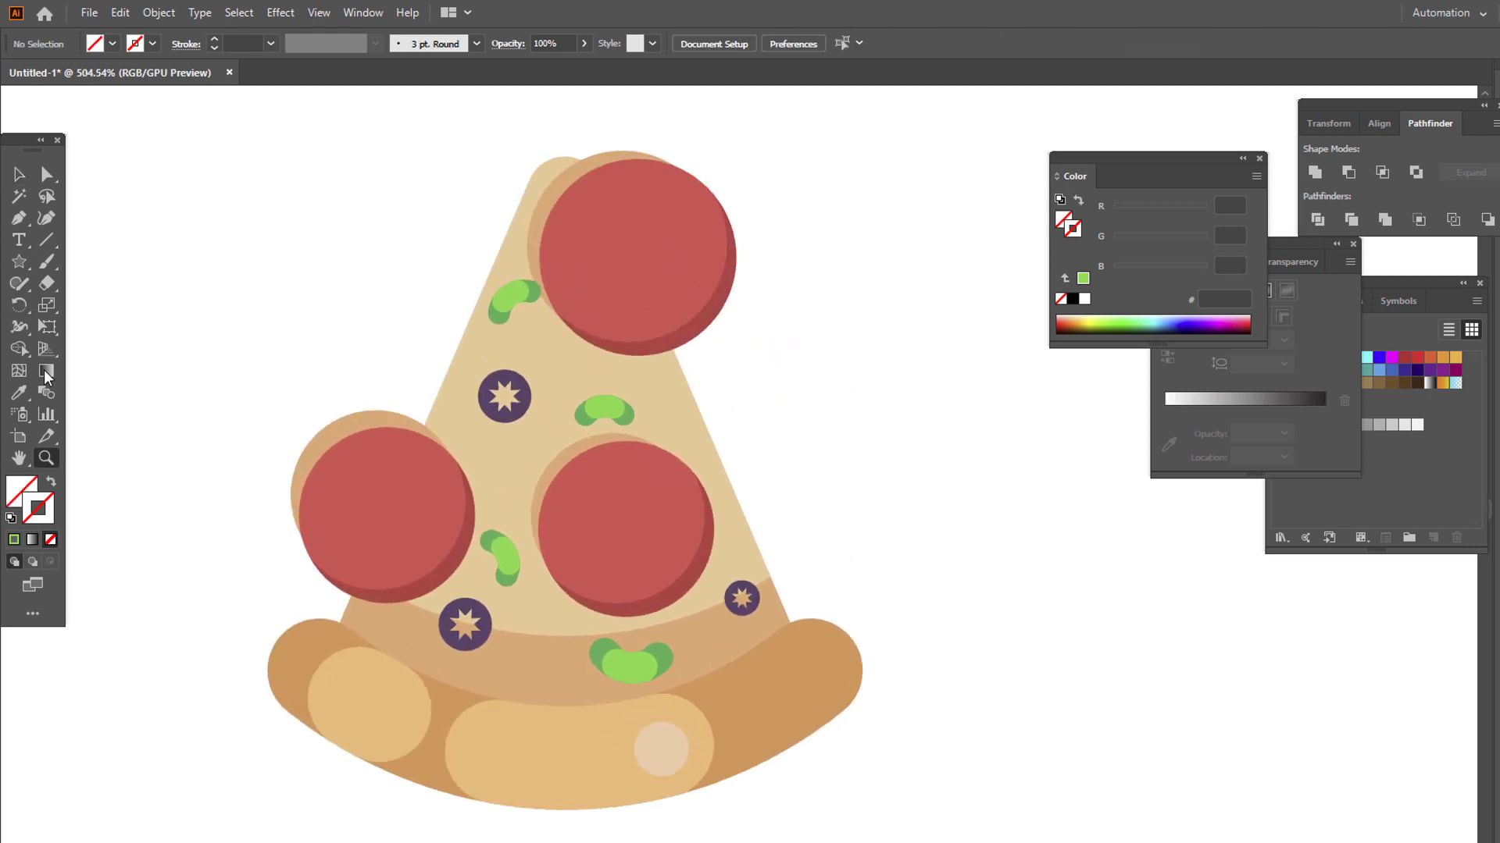
drag(20, 261, 119, 316)
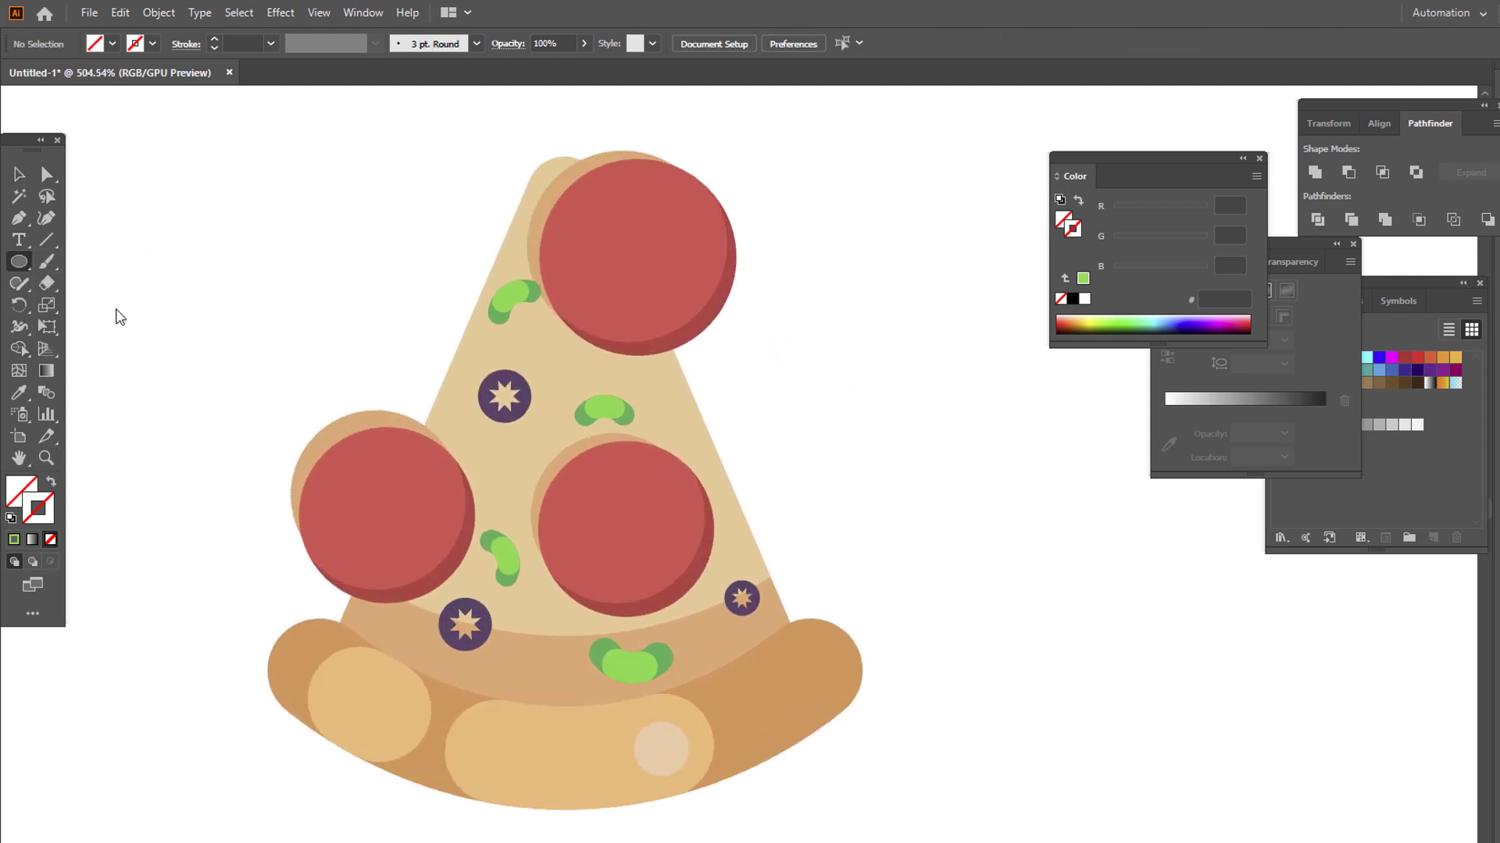
drag(585, 477, 621, 514)
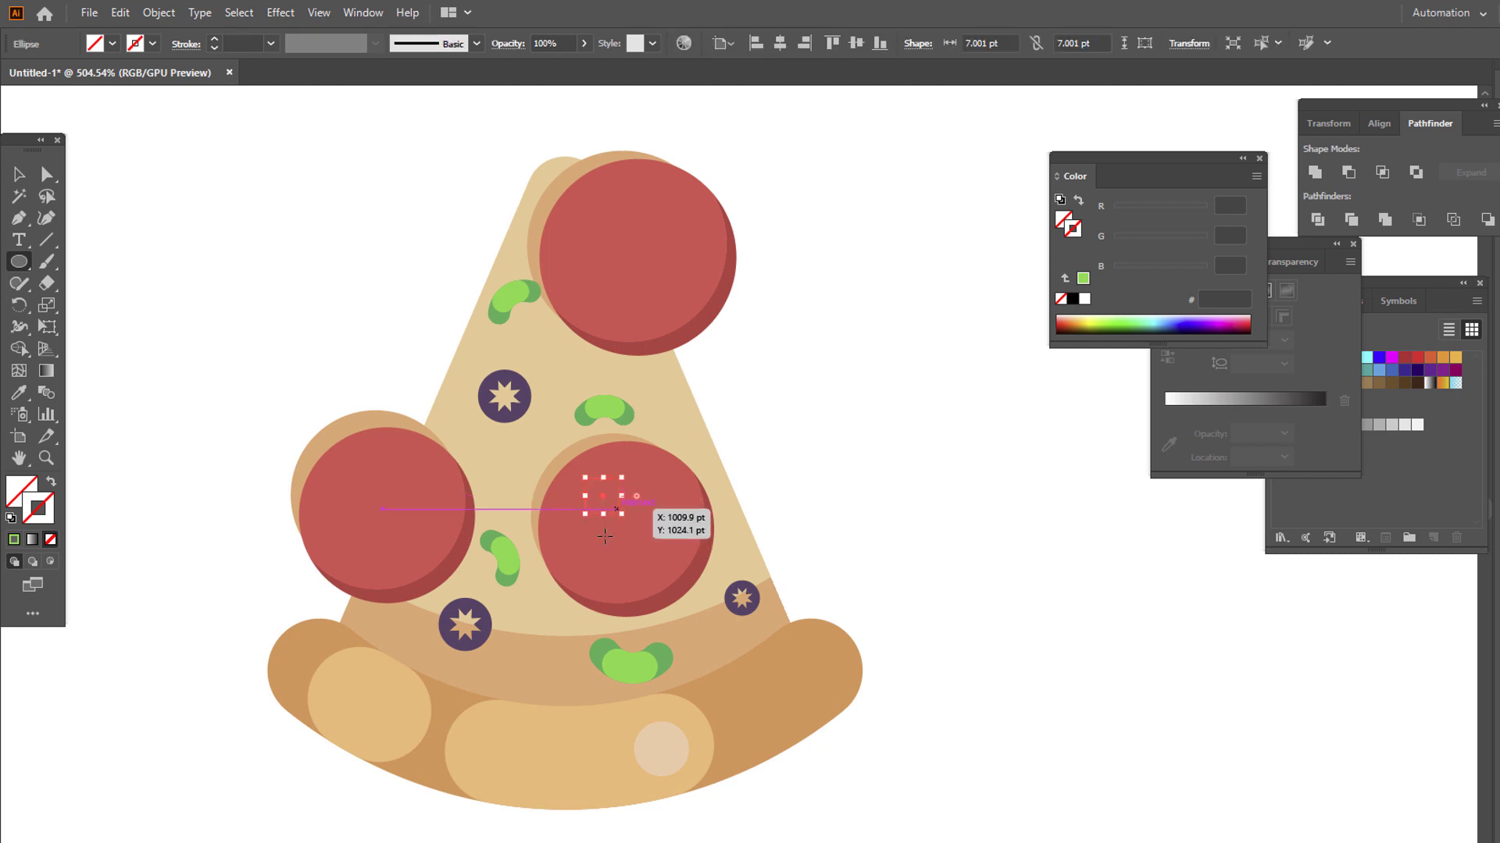
click(24, 399)
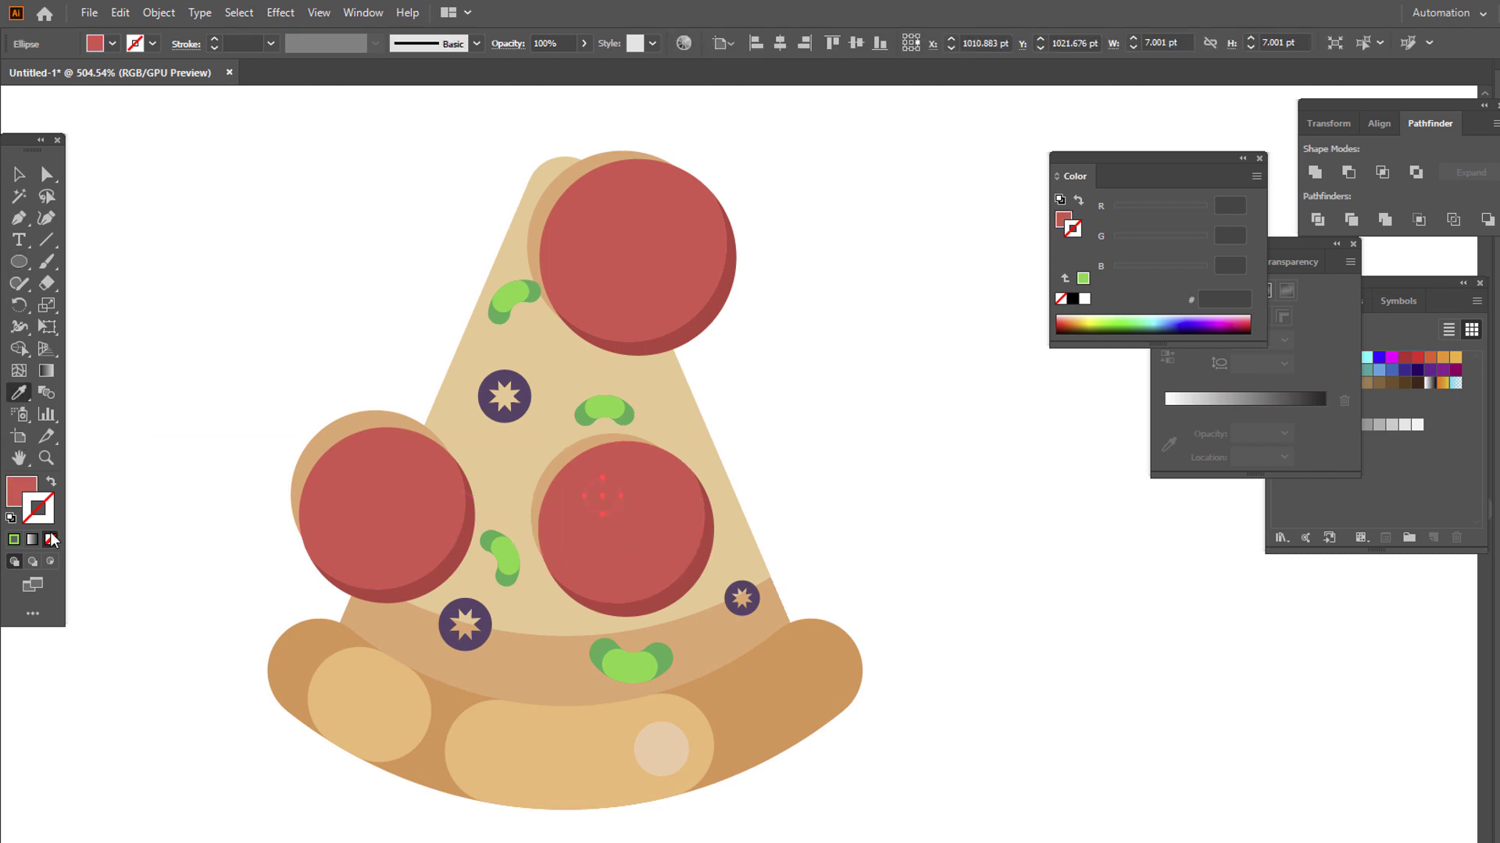
double_click(21, 490)
click(1007, 220)
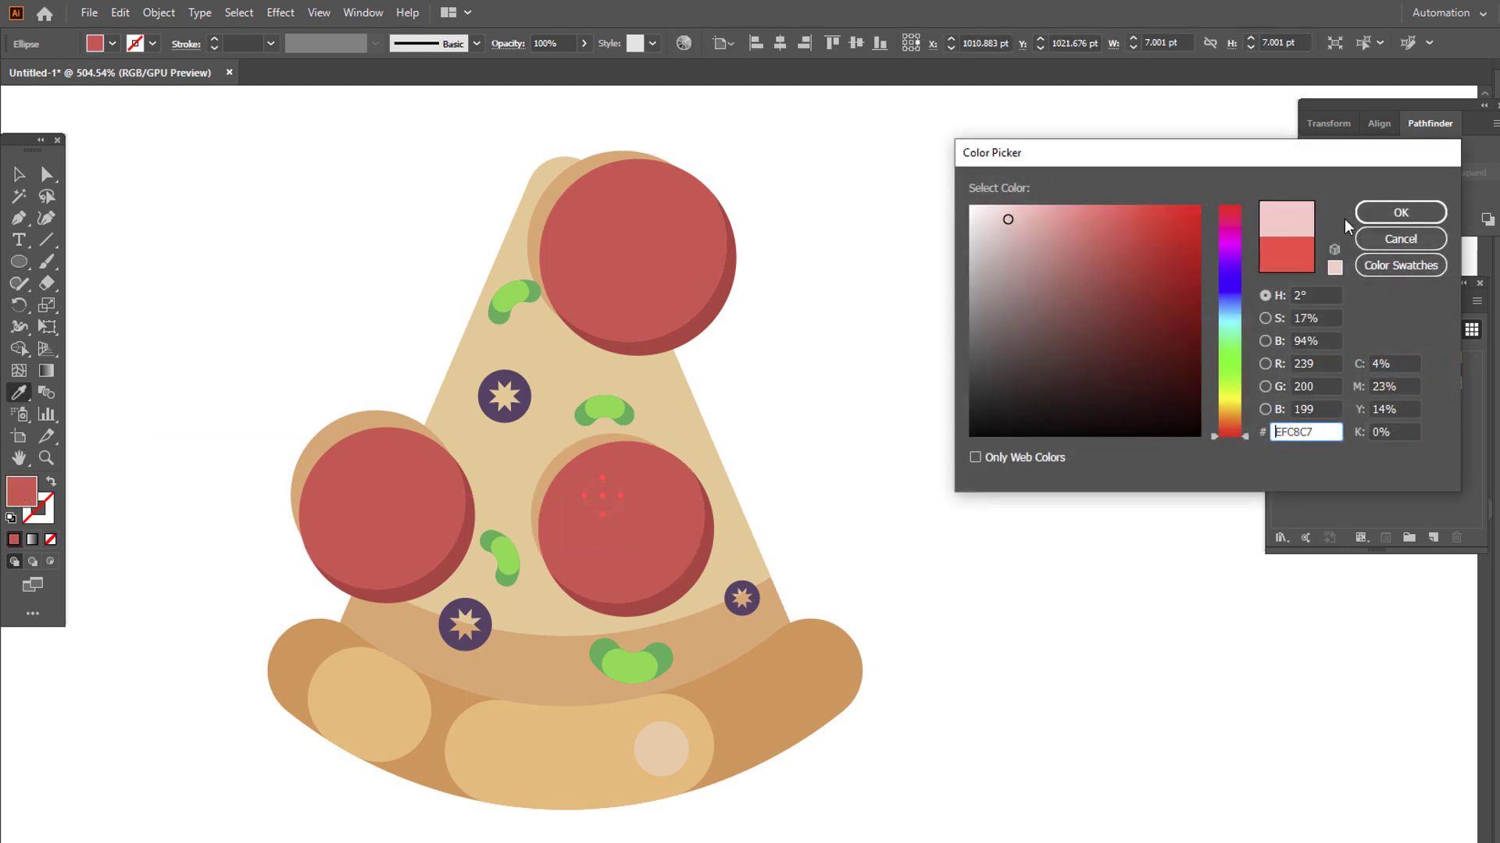
click(1400, 211)
Add two smaller pale pink circles to the right pepperoni and two to the top pepperoni.
click(20, 263)
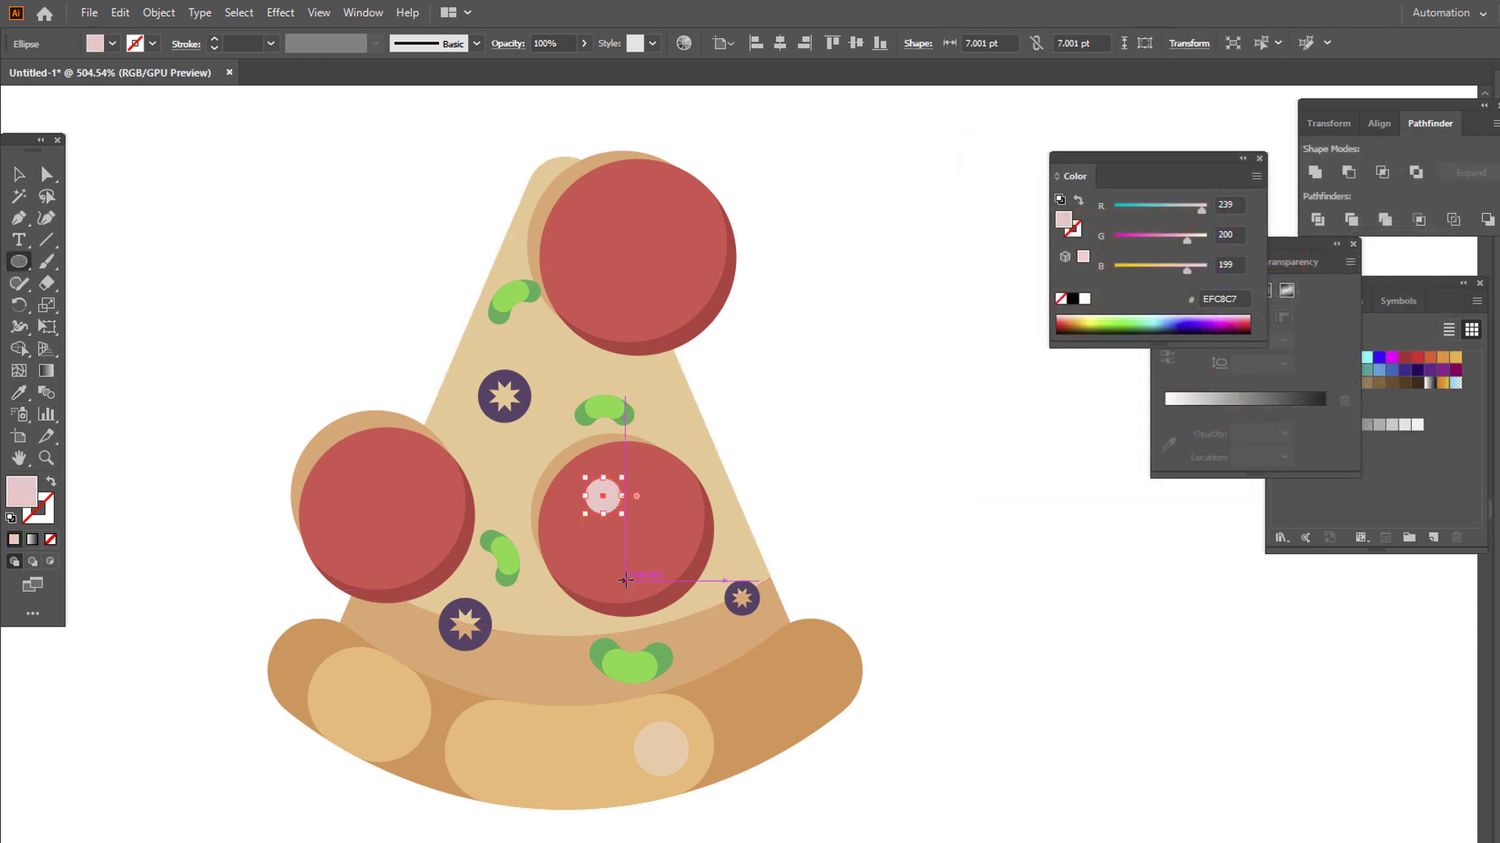
drag(604, 555, 673, 543)
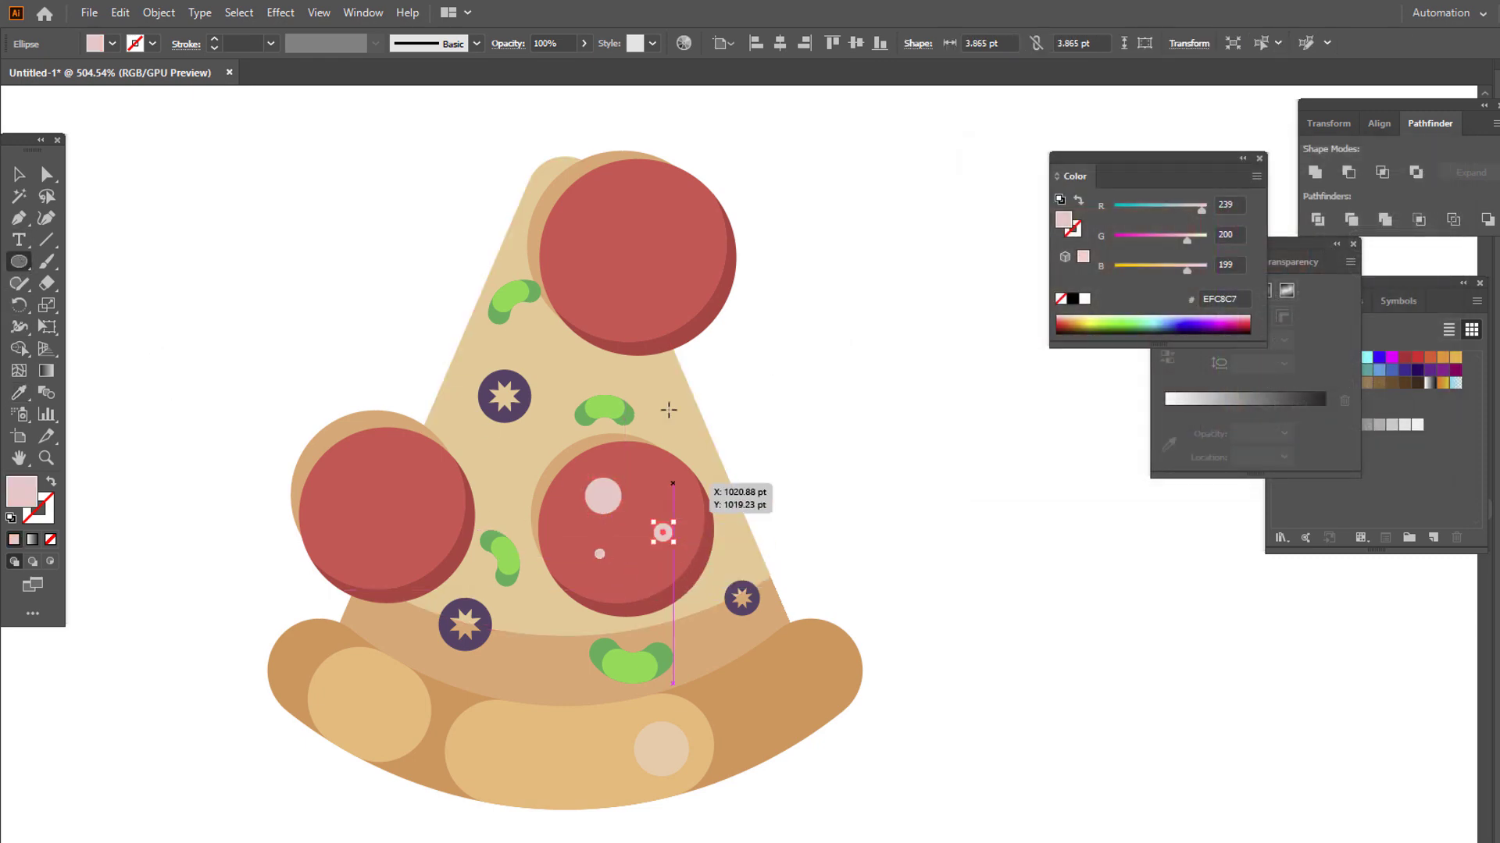
drag(593, 259, 606, 271)
drag(622, 297, 648, 321)
Scatter six small pale pink circles of varying size over the left pepperoni.
drag(369, 472, 387, 532)
drag(431, 531, 445, 546)
drag(429, 475, 449, 502)
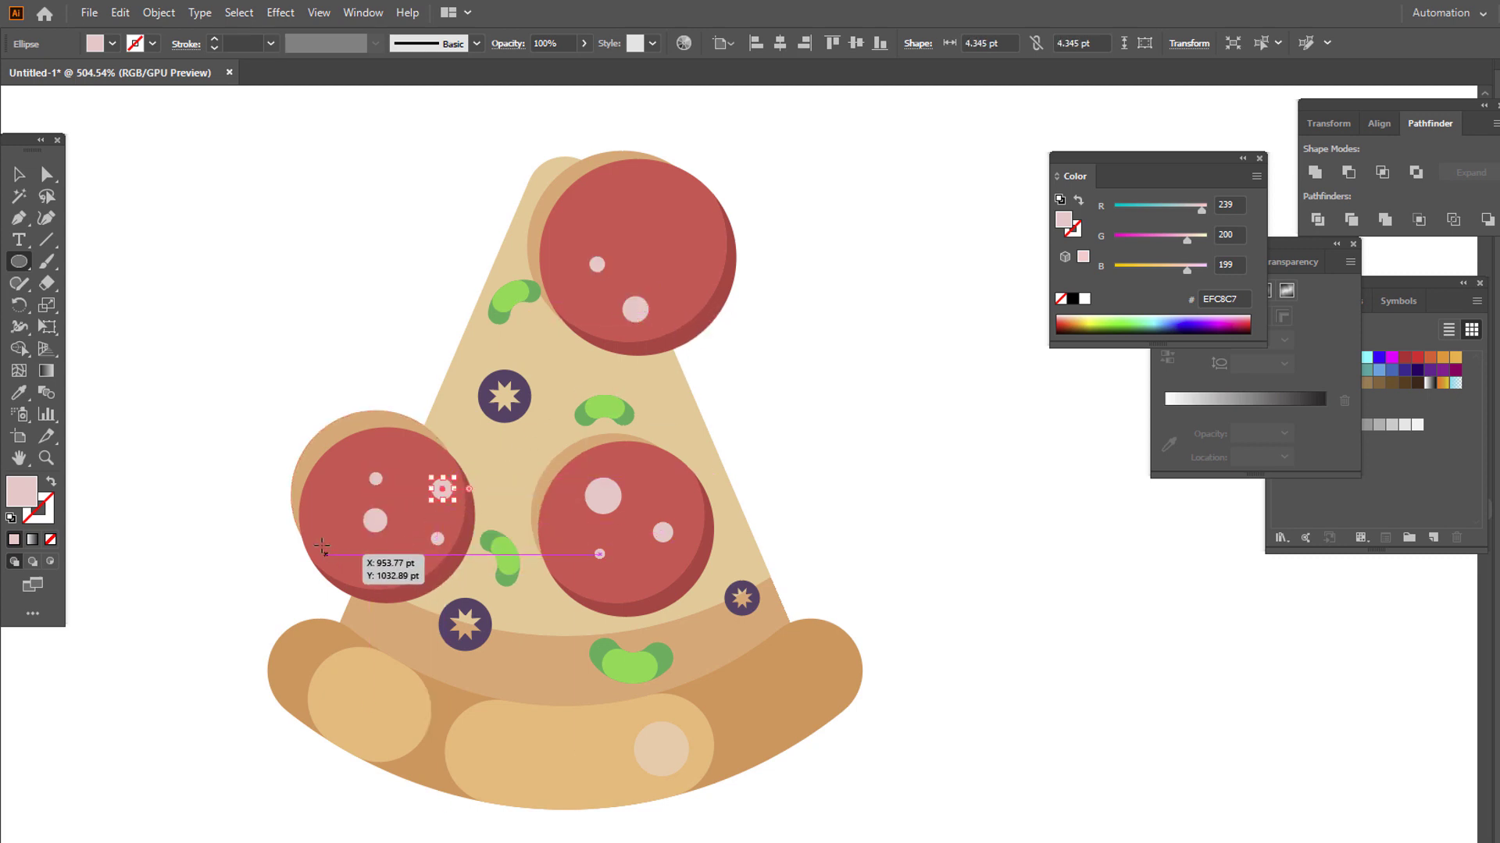
drag(319, 522, 405, 567)
Select the whole pizza artwork, split its overlapping shapes with Pathfinder Divide and ungroup the result.
key(z)
drag(573, 536, 548, 601)
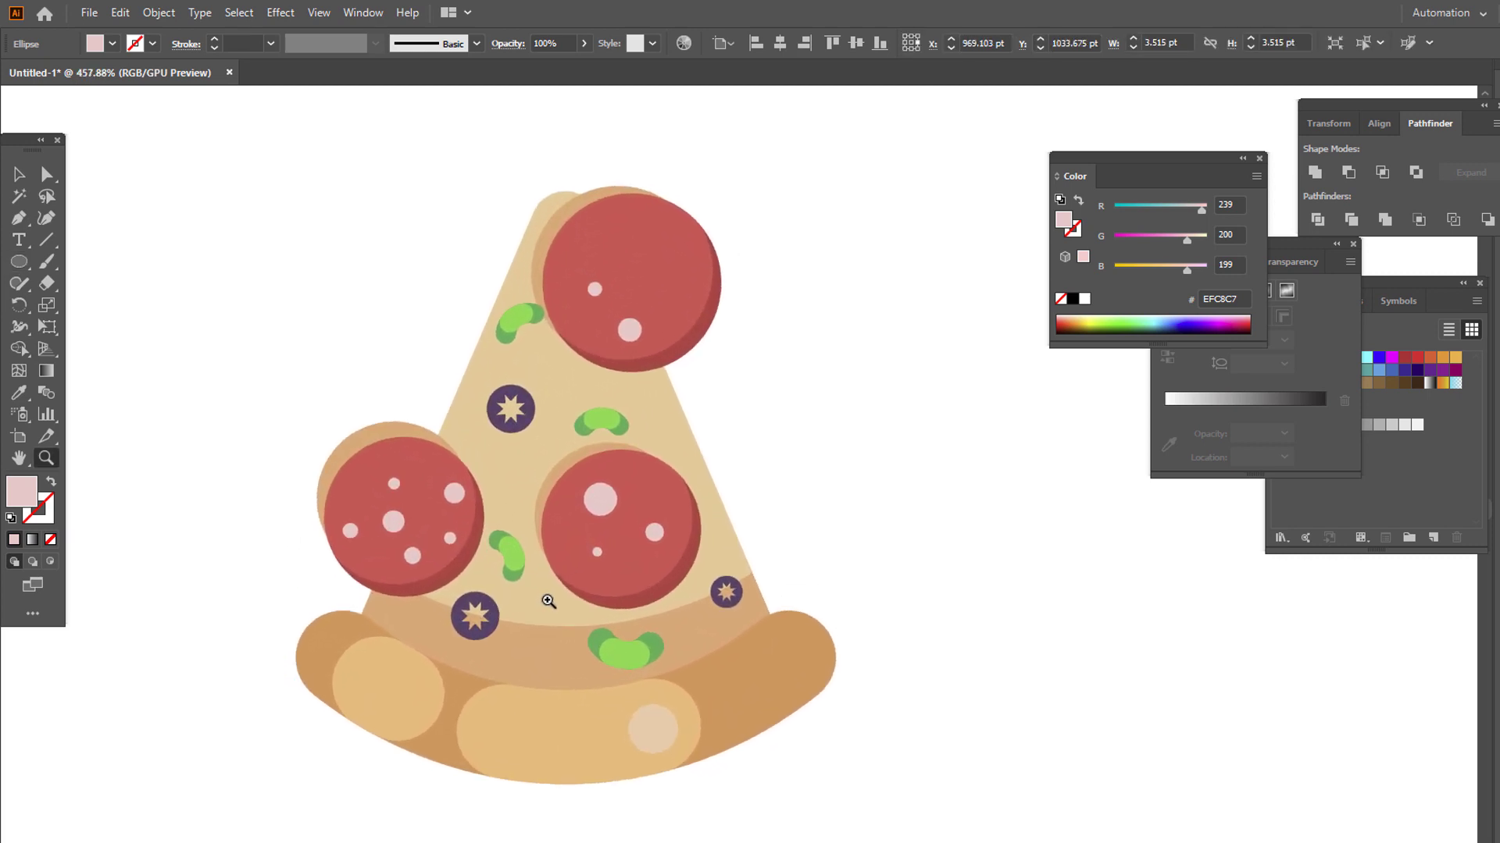
drag(631, 436, 588, 460)
click(19, 174)
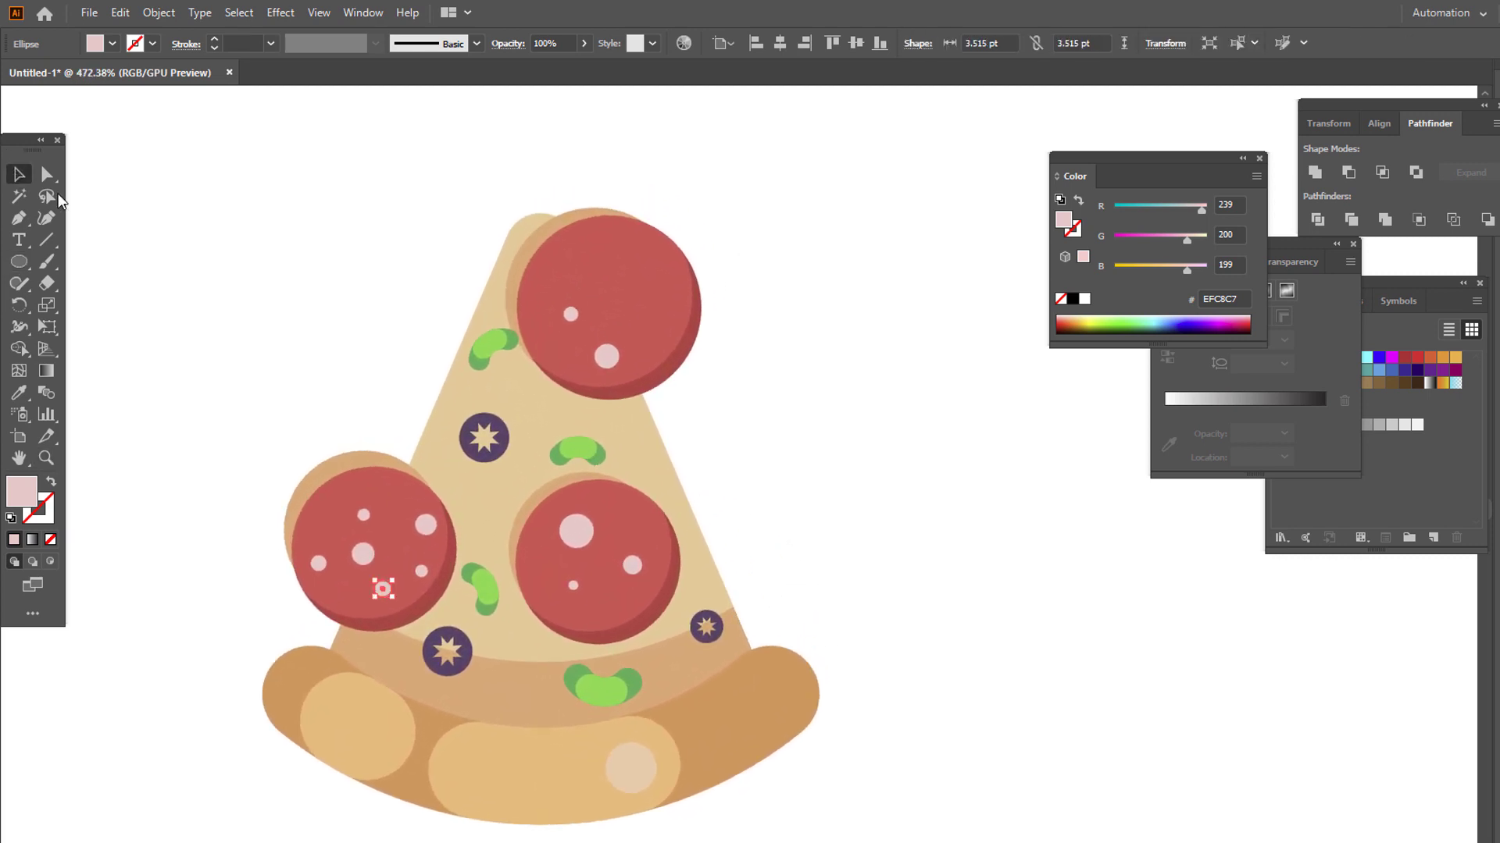
click(917, 531)
drag(988, 807, 162, 115)
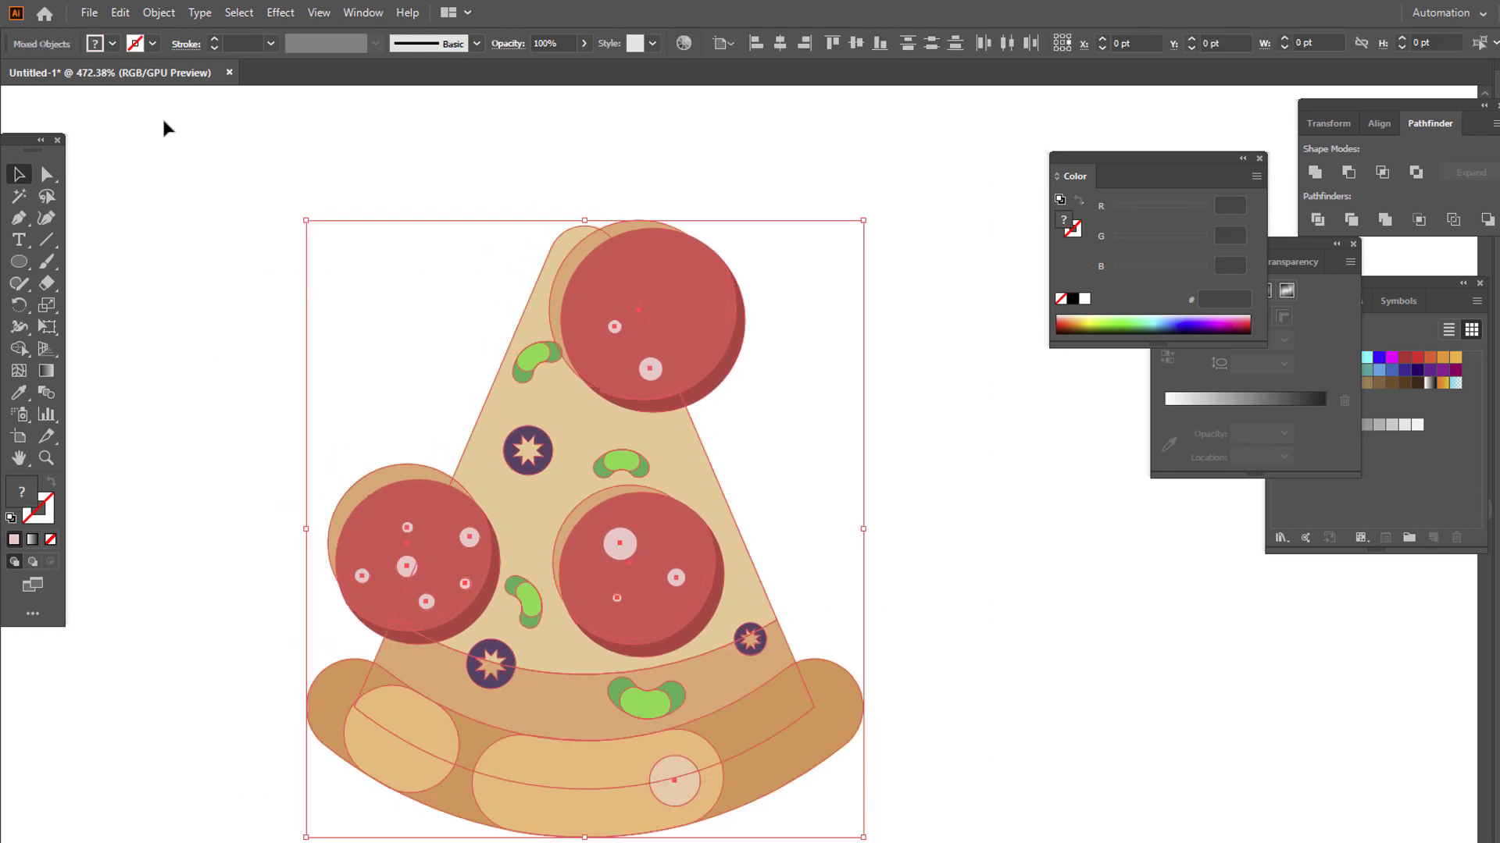
click(1319, 220)
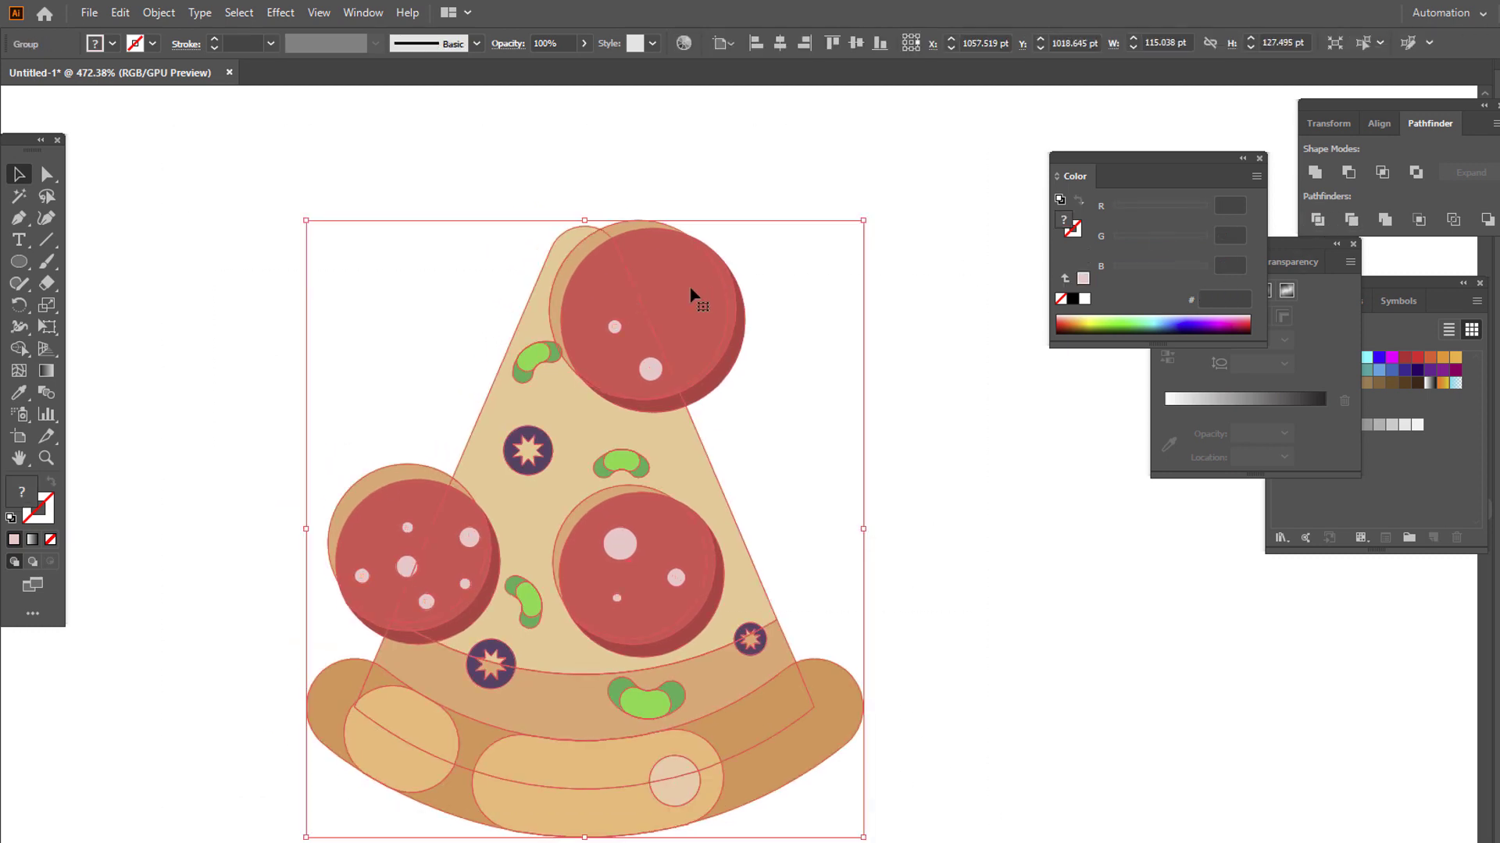
right_click(625, 367)
click(729, 507)
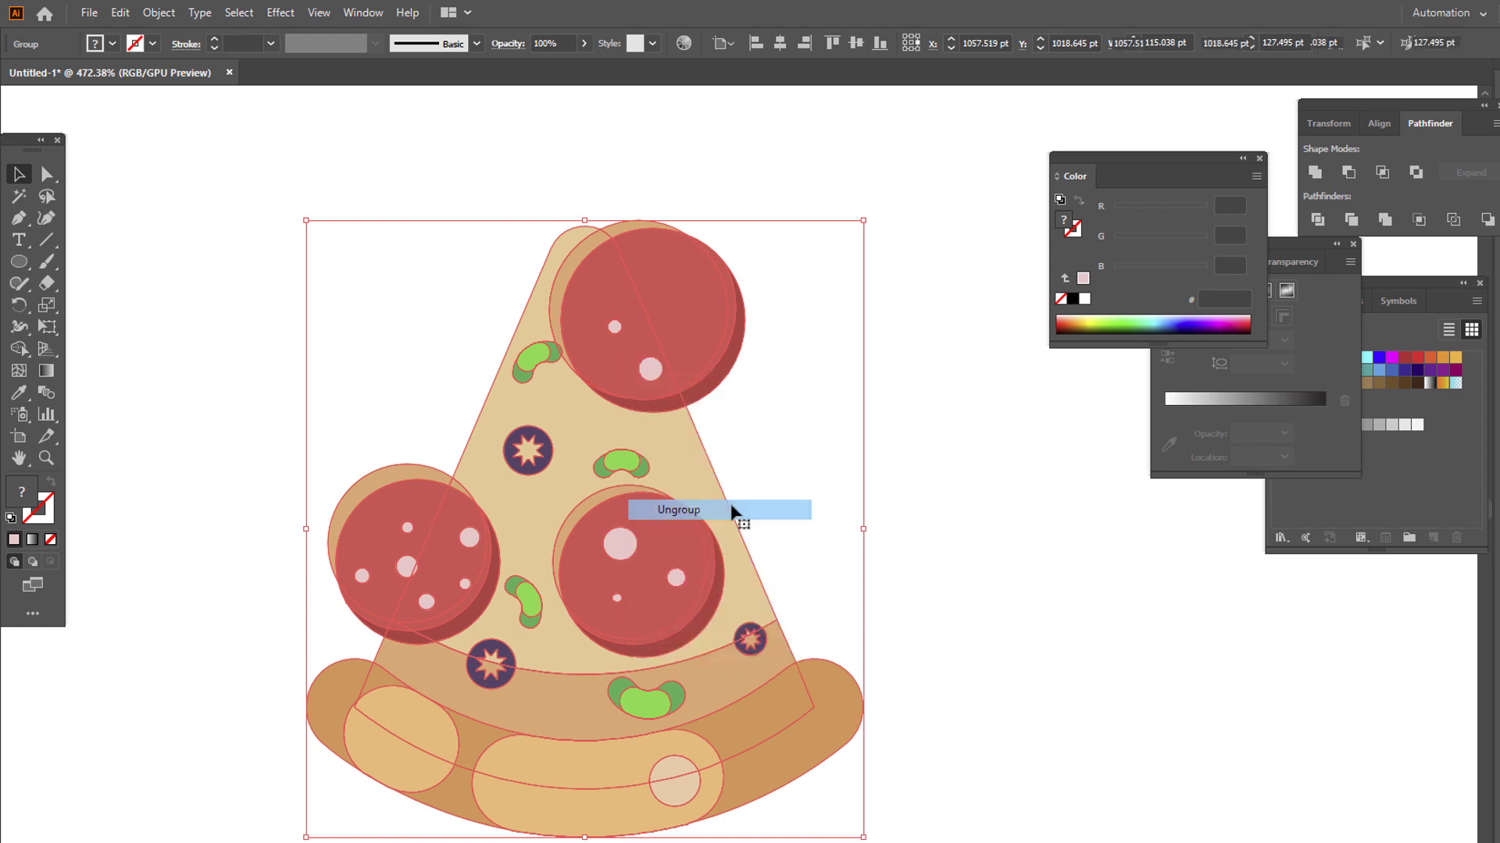
Delete the pieces of the top and left pepperoni that extend beyond the slice's edges.
click(805, 344)
click(676, 237)
key(Delete)
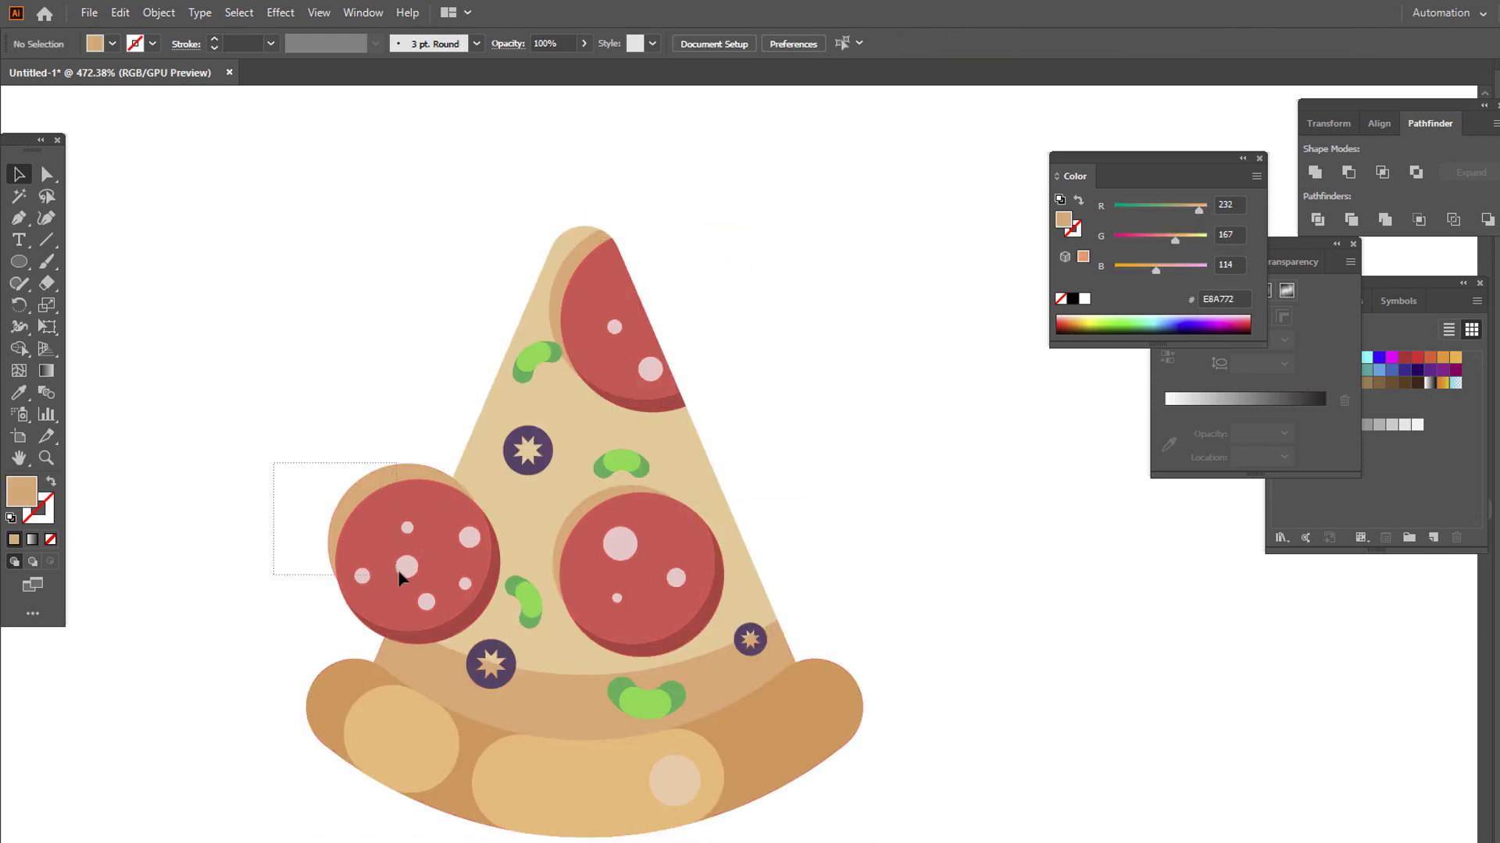
drag(405, 568, 405, 568)
key(Delete)
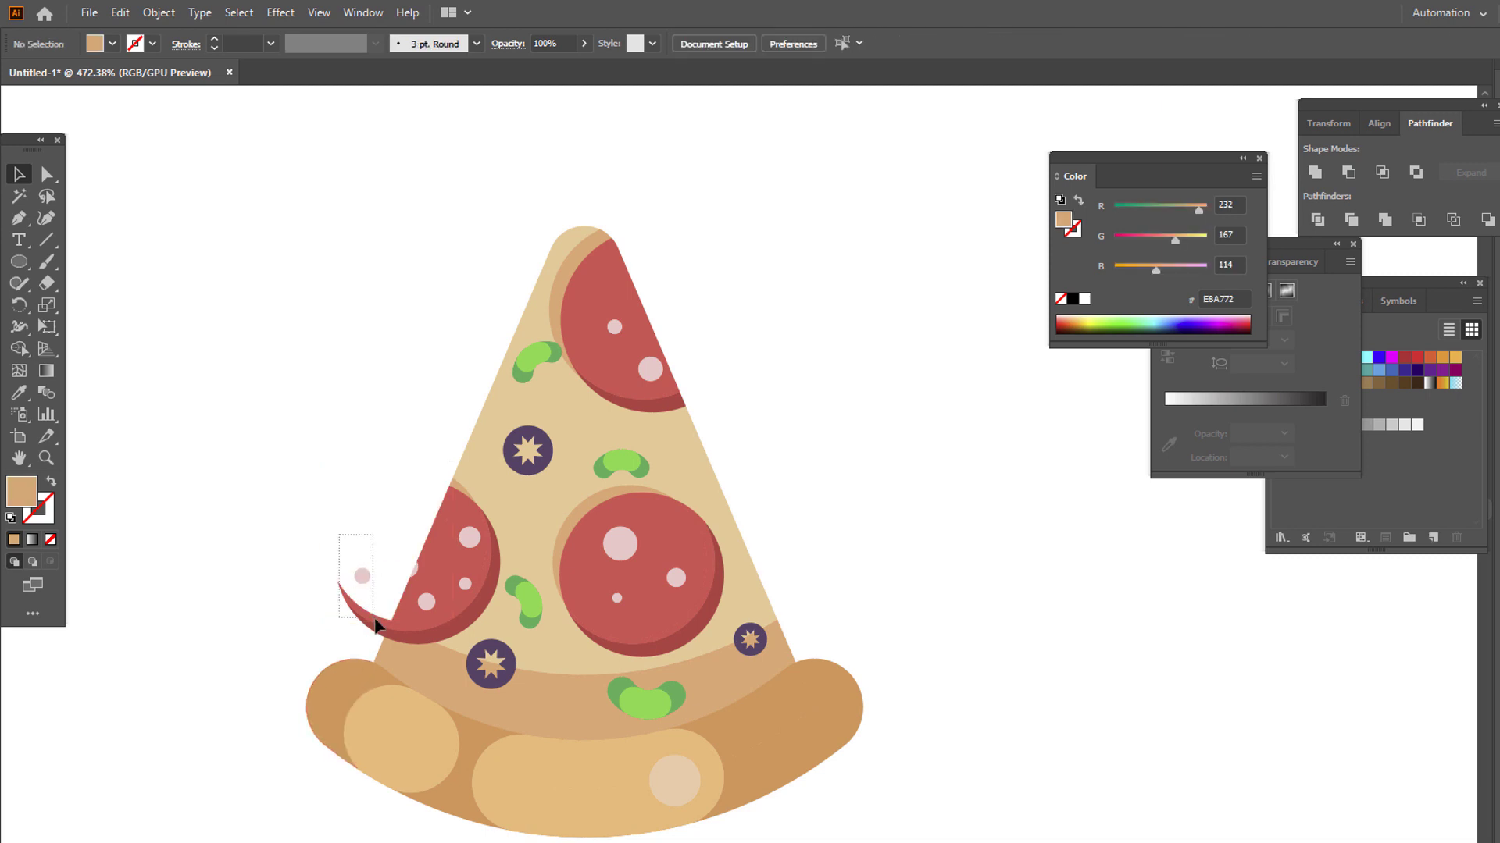
drag(376, 624, 375, 625)
key(Delete)
Draw a circle about 43 pt wide over the slice's lower left edge and fill it with light yellow F2E197.
key(z)
drag(829, 517, 744, 508)
drag(661, 314, 761, 537)
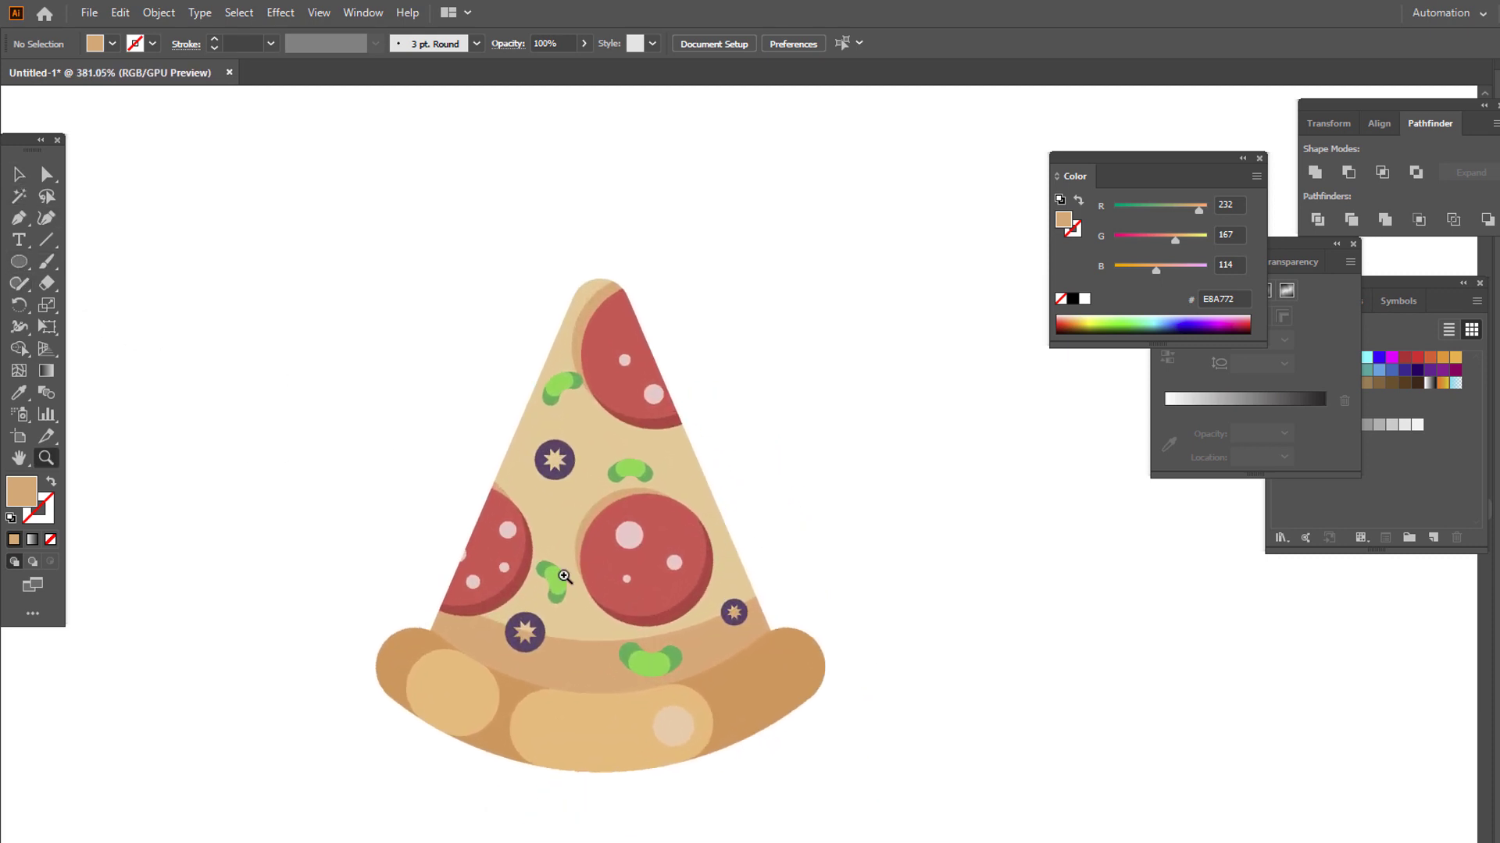
drag(563, 576, 522, 576)
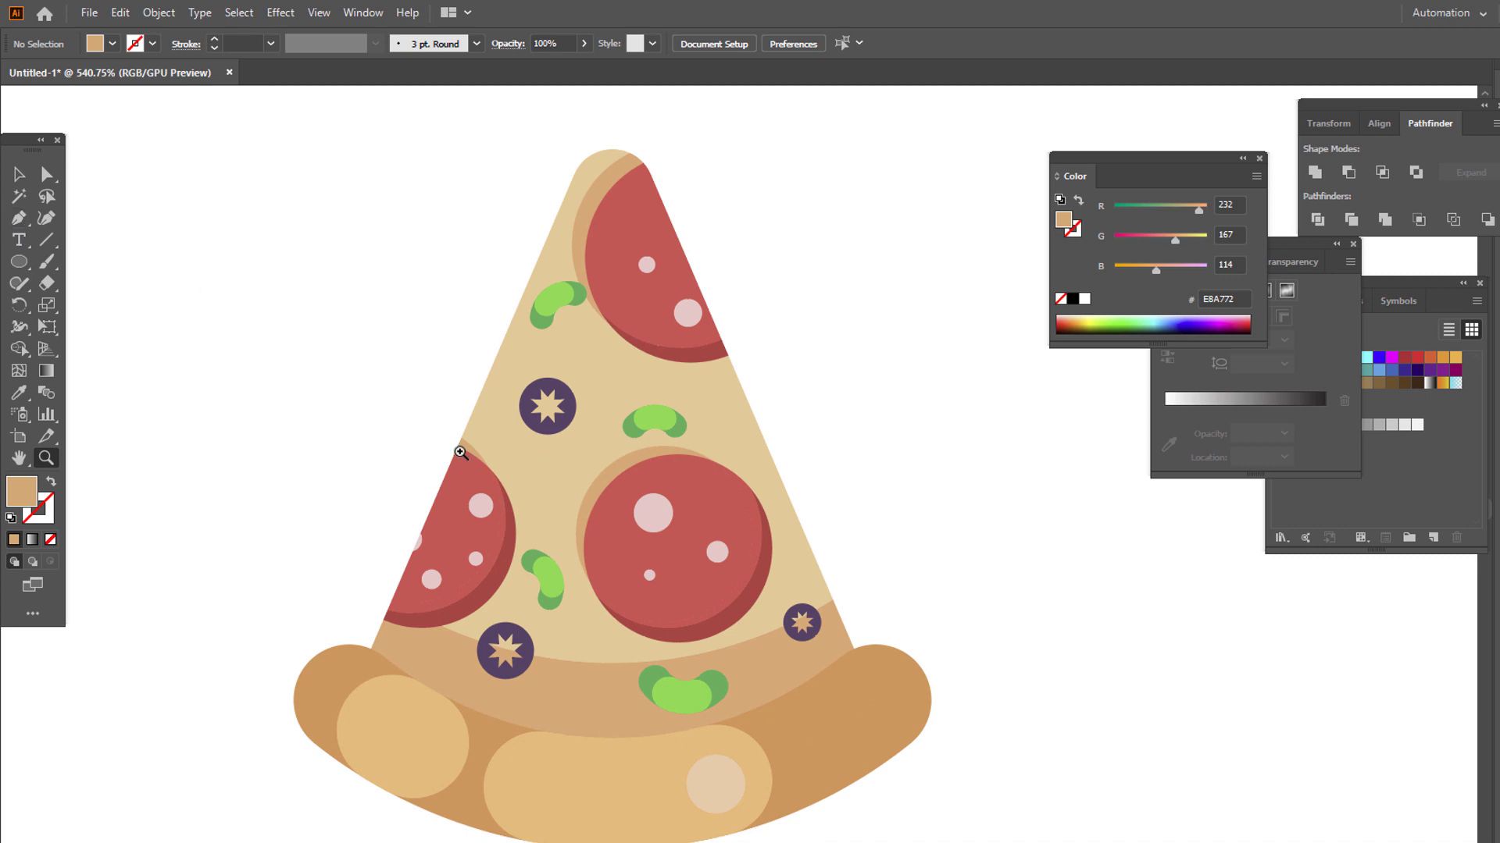
drag(480, 419, 399, 399)
click(11, 261)
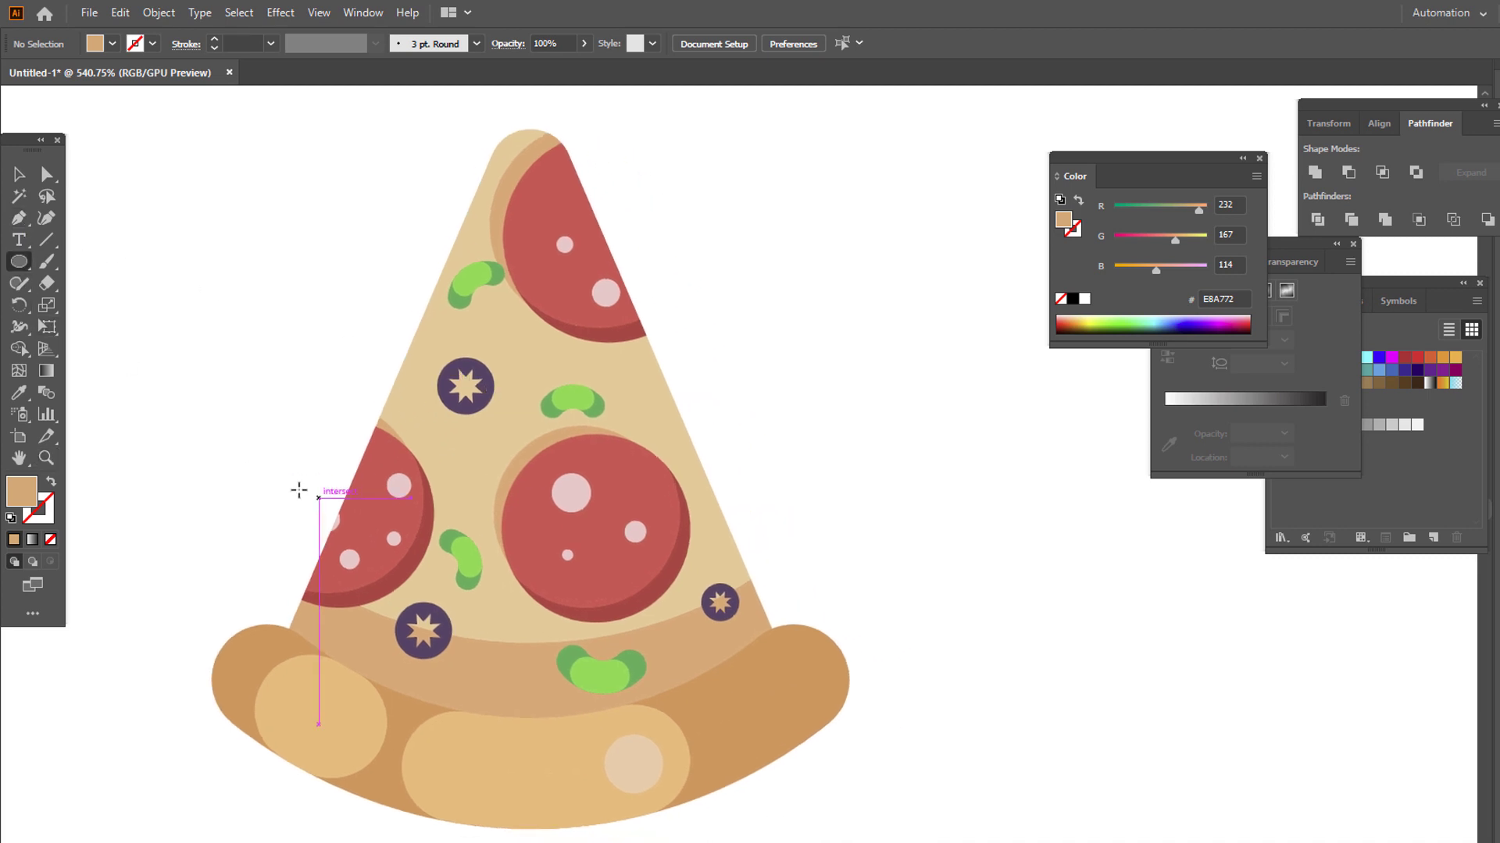
drag(315, 551, 435, 578)
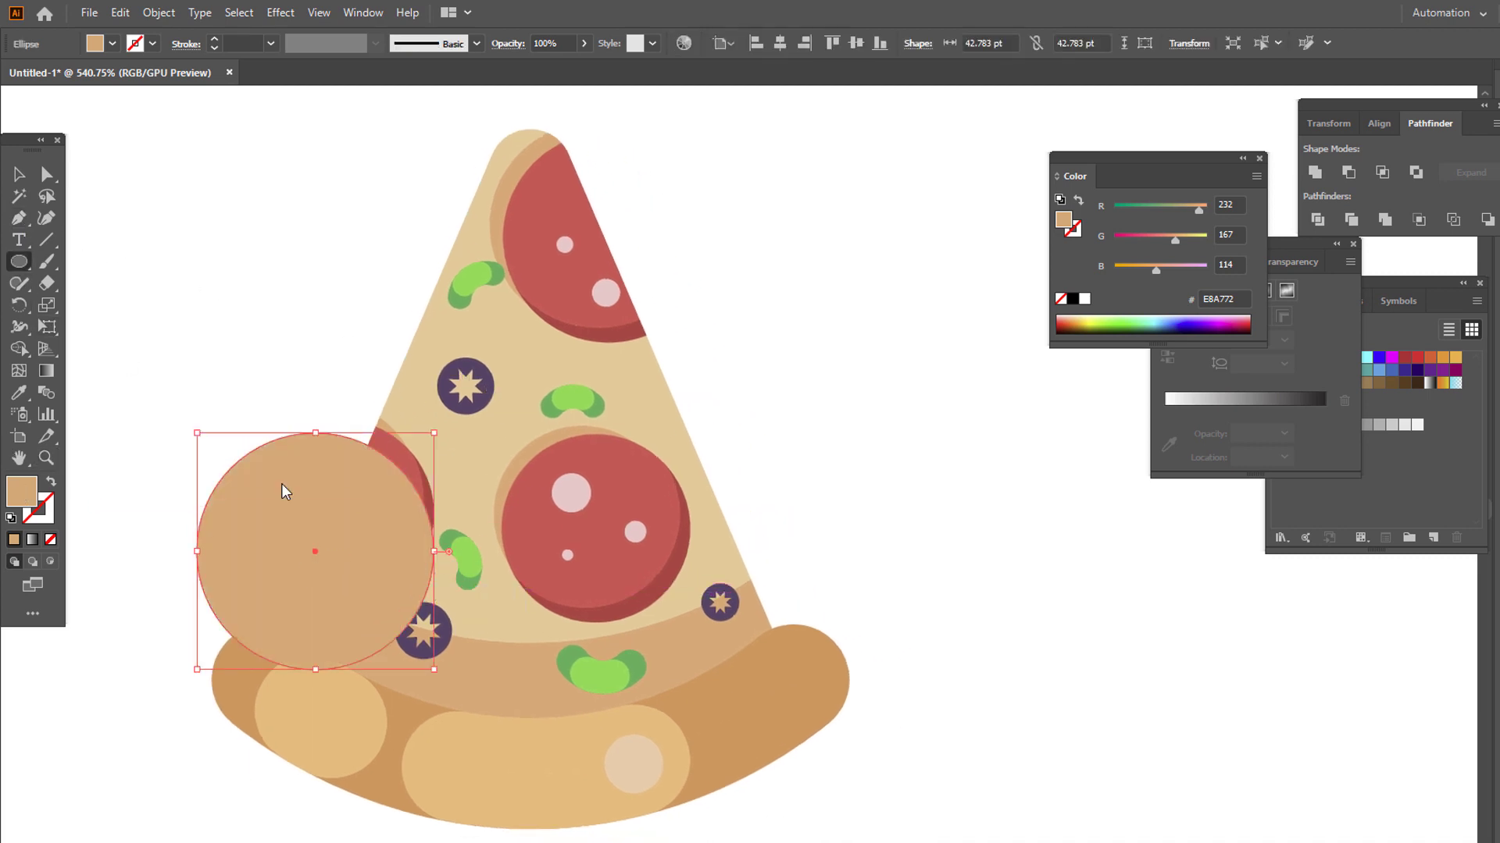
double_click(22, 491)
drag(1225, 427, 1225, 407)
click(1047, 214)
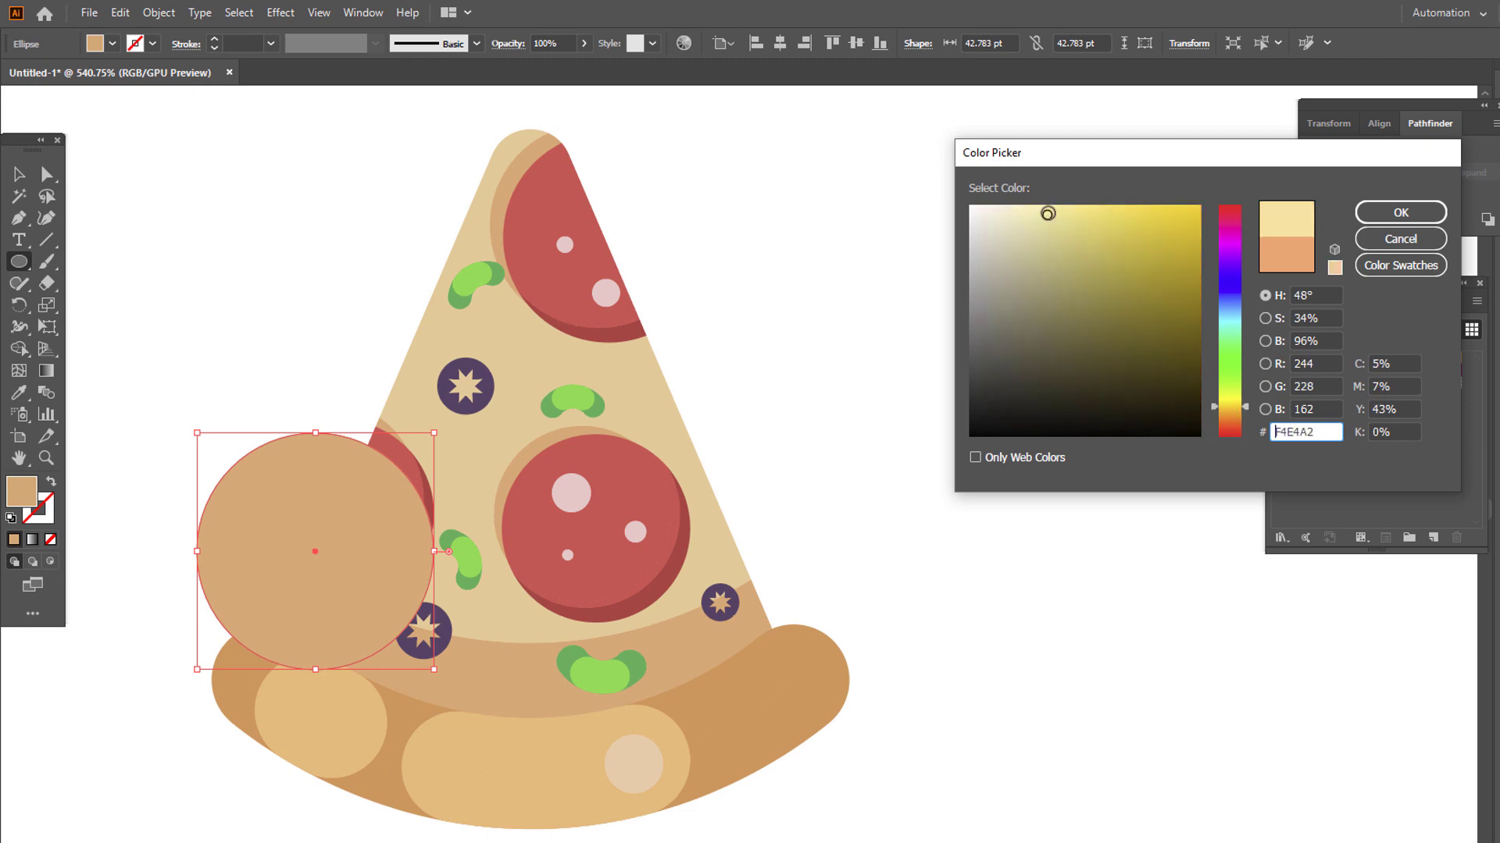
click(1401, 211)
Send the light yellow circle to the back, behind the pizza slice.
key(v)
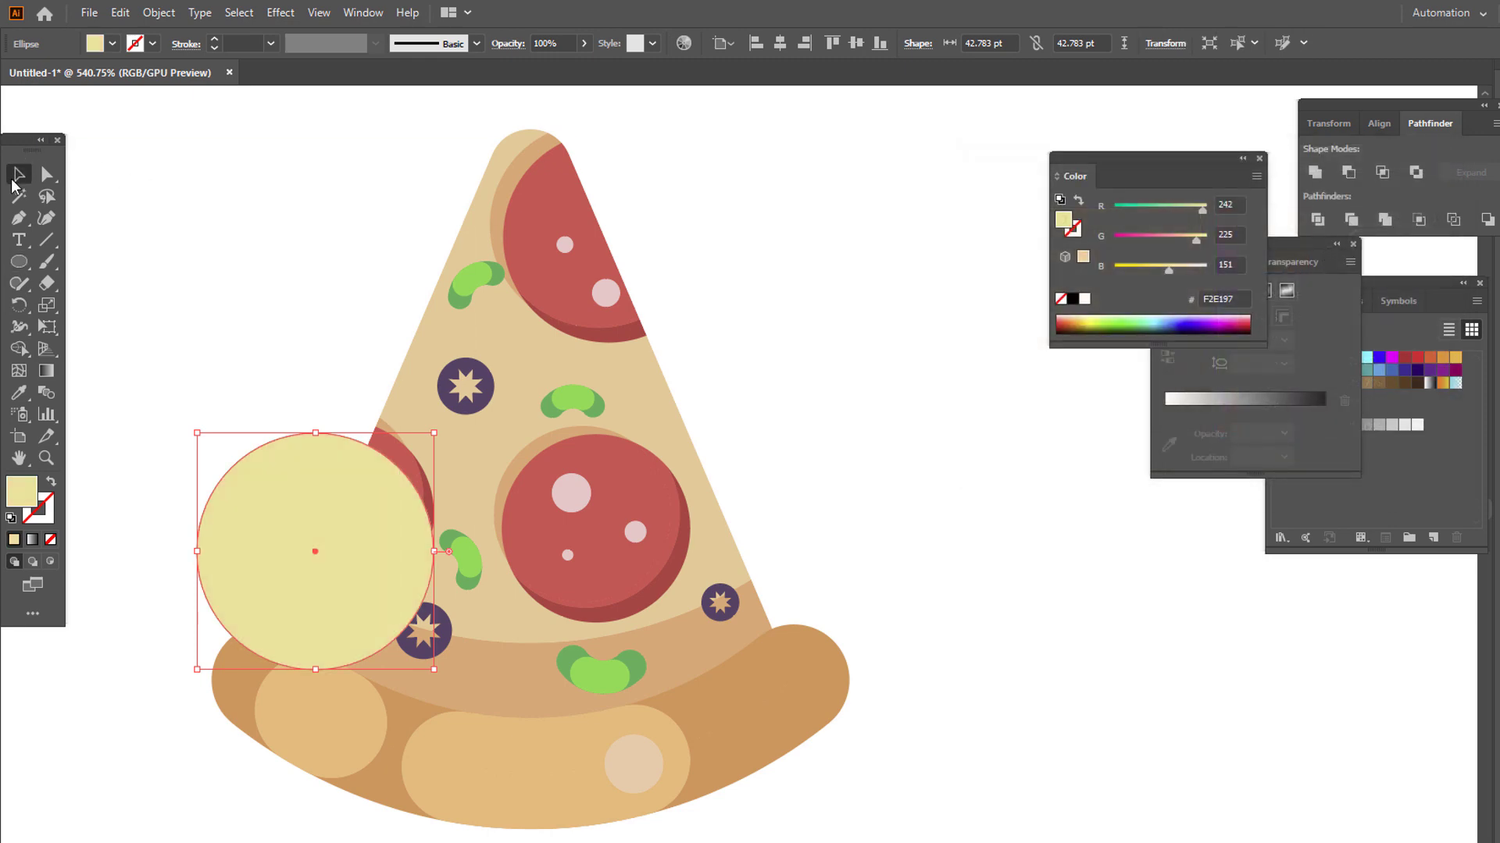
right_click(289, 512)
mouse_move(388, 794)
click(539, 842)
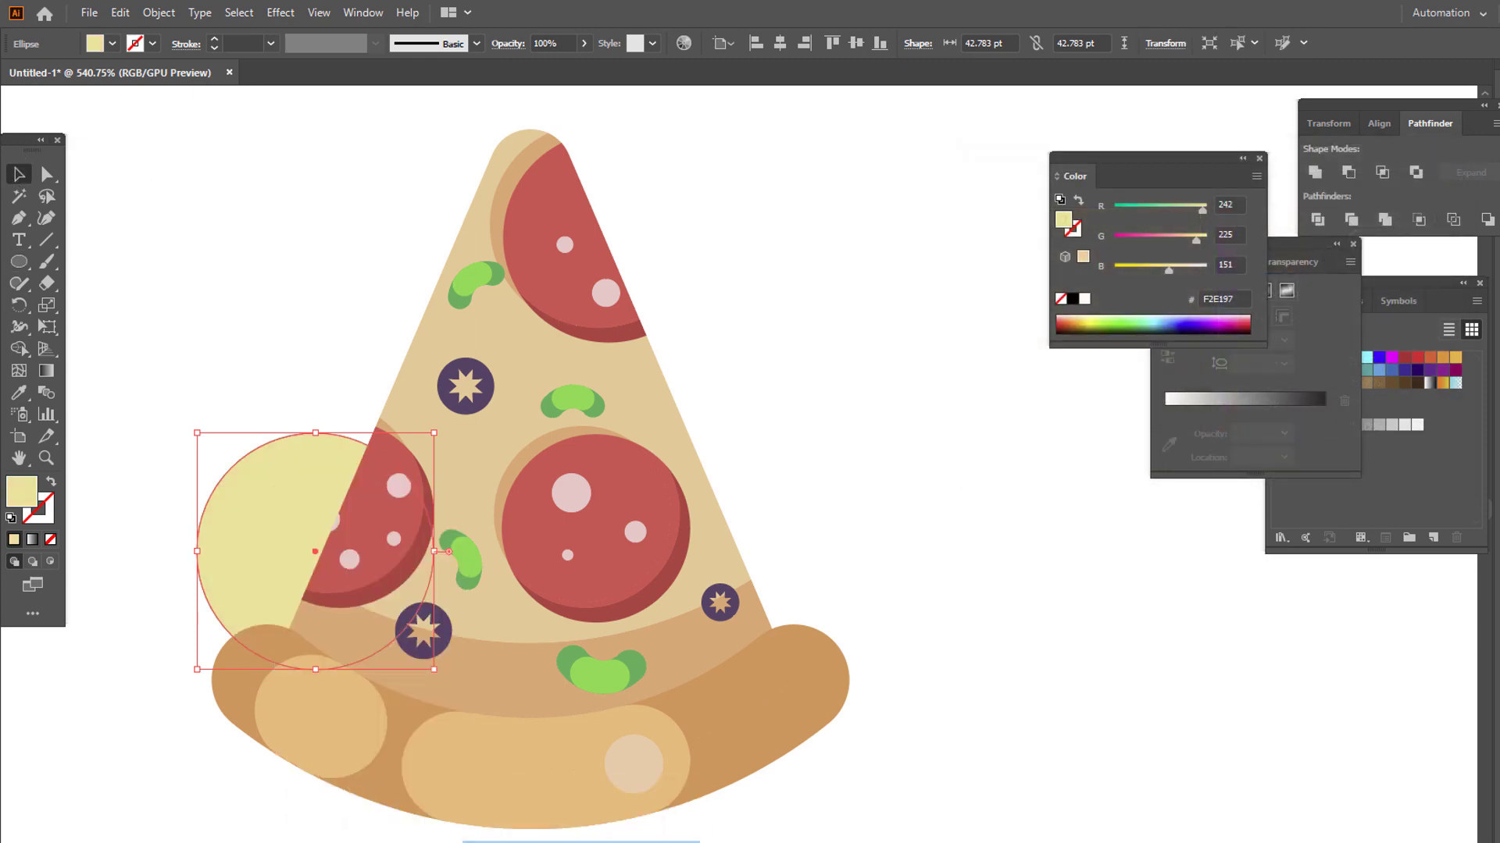
click(539, 842)
Change the background circle's fill color to EACA83.
drag(315, 538, 401, 546)
double_click(30, 488)
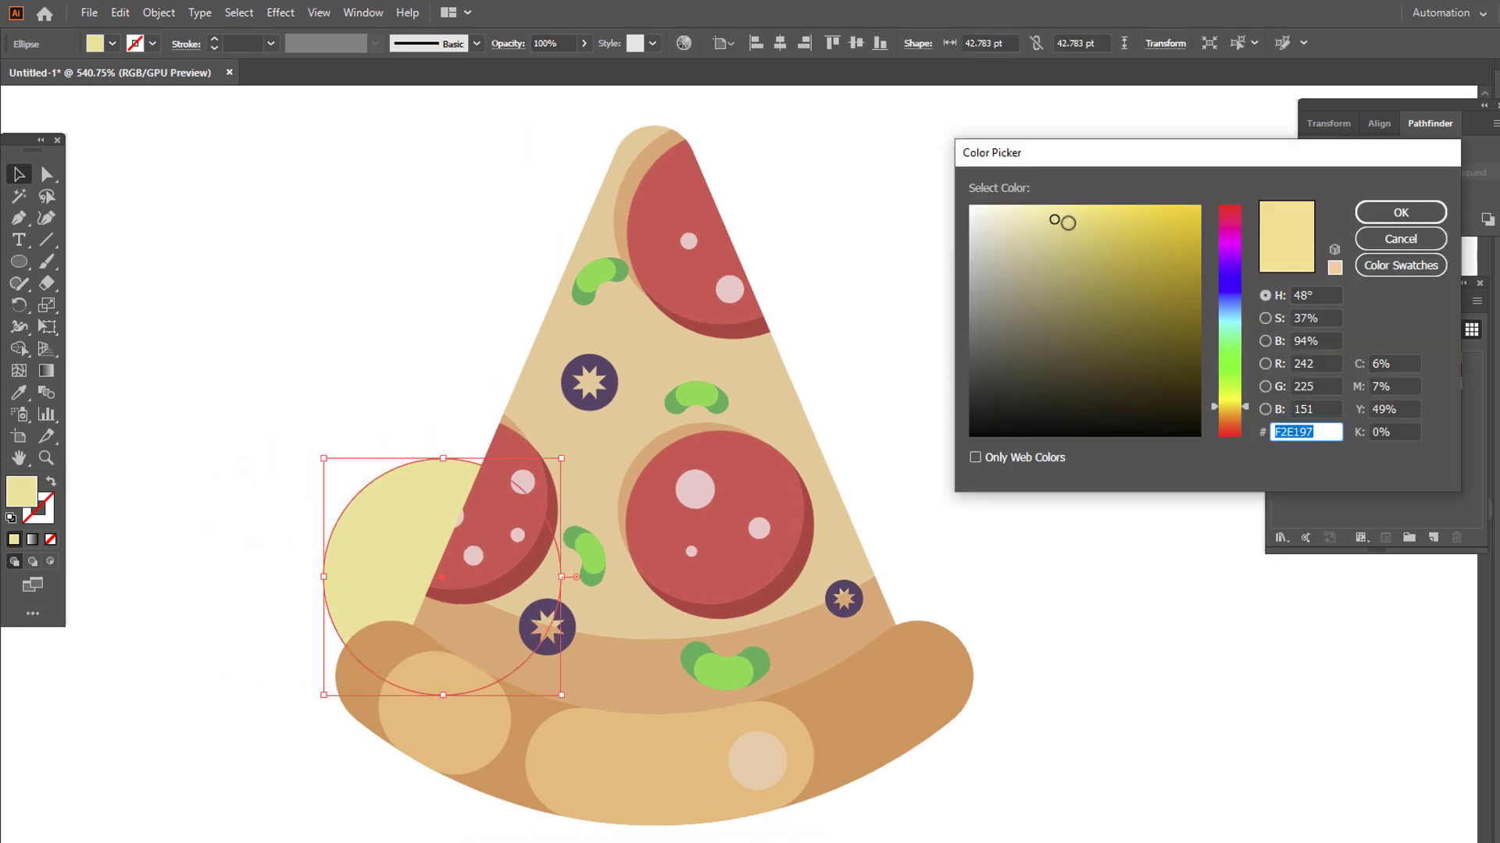
text(EACA83)
click(1372, 218)
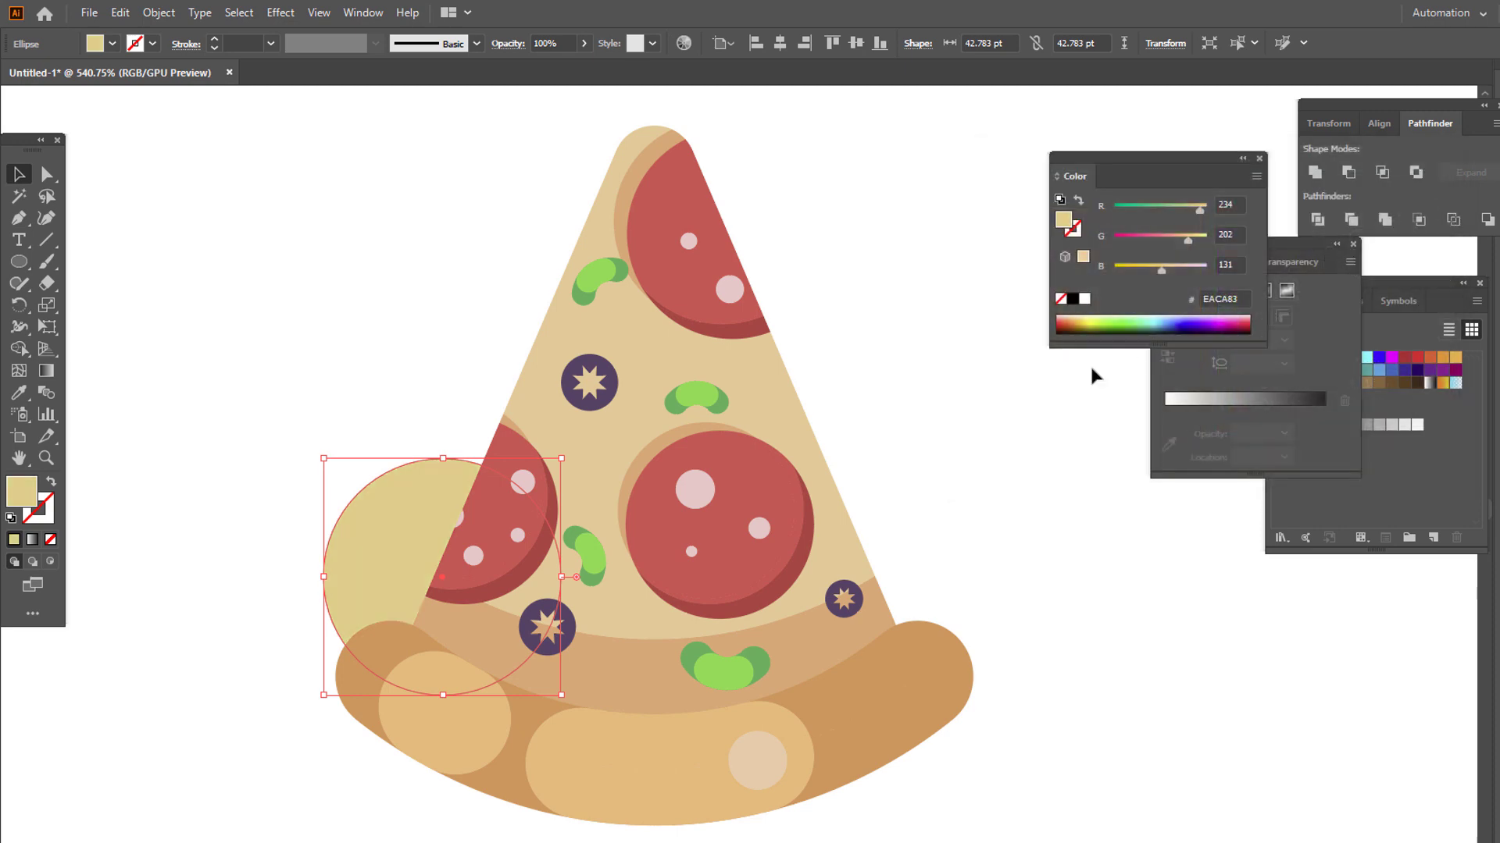
Draw a circle about 37 pt wide overlapping the background circle's upper edge and unite both circles into one shape.
click(18, 267)
mouse_move(393, 396)
mouse_down()
mouse_move(613, 506)
mouse_move(625, 489)
mouse_up()
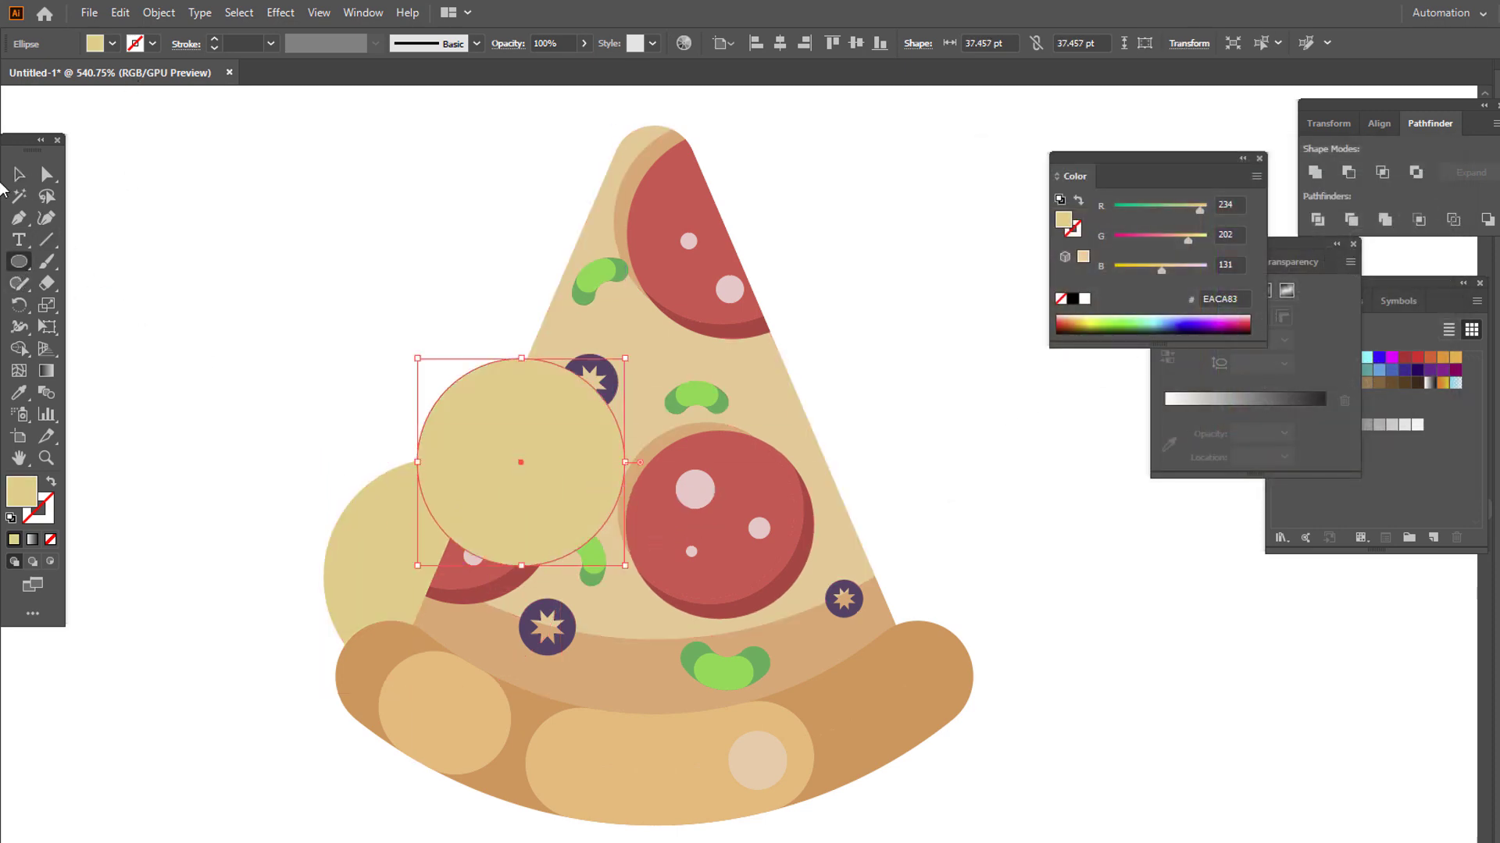
click(19, 175)
shift+click(338, 570)
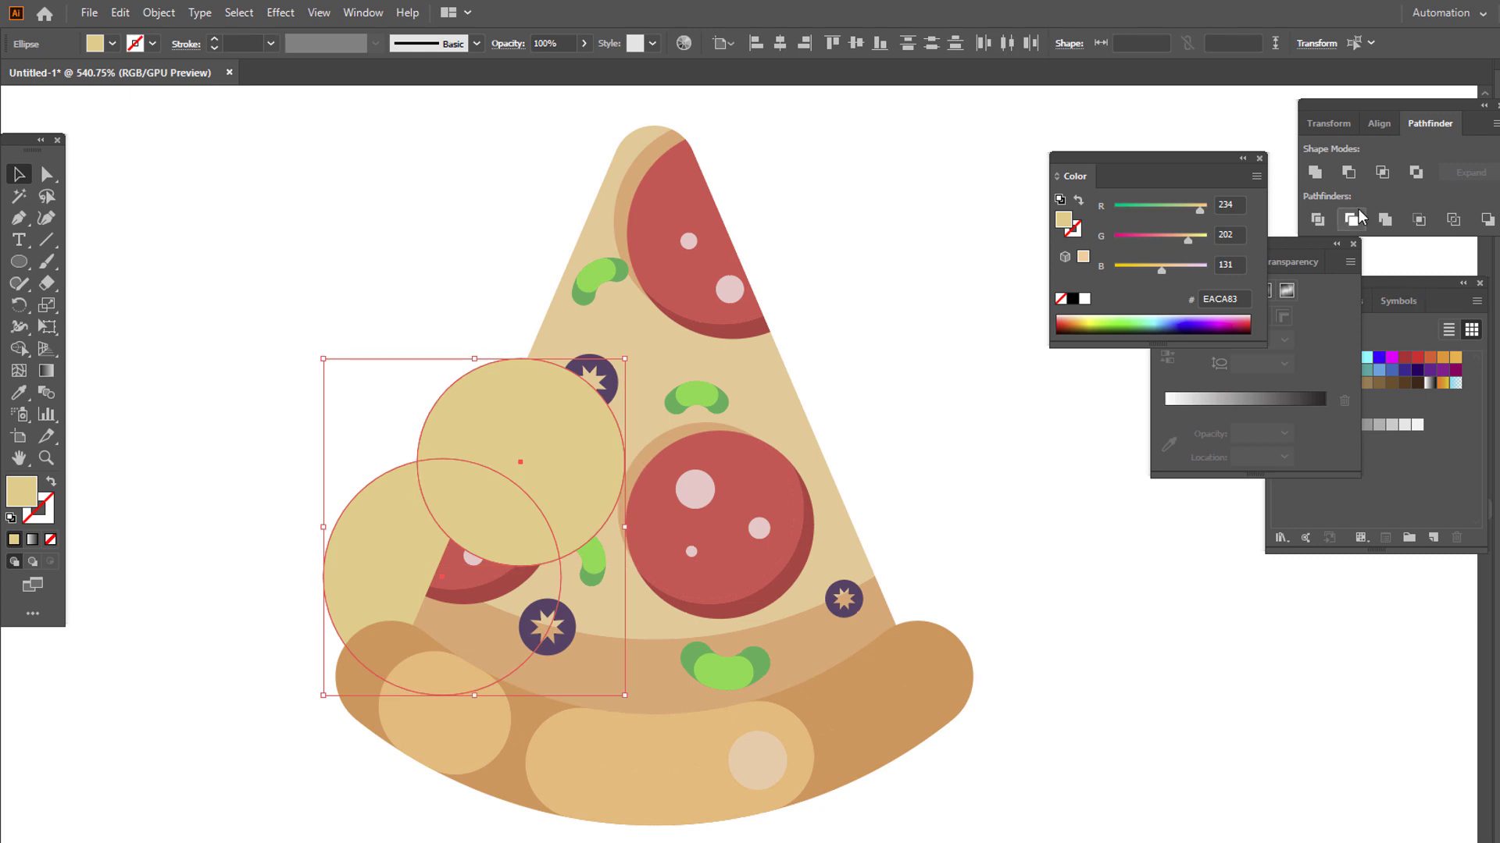
click(1314, 172)
Send the united background shape to the back and scale it down proportionally to about 40 pt wide.
right_click(485, 460)
mouse_move(632, 762)
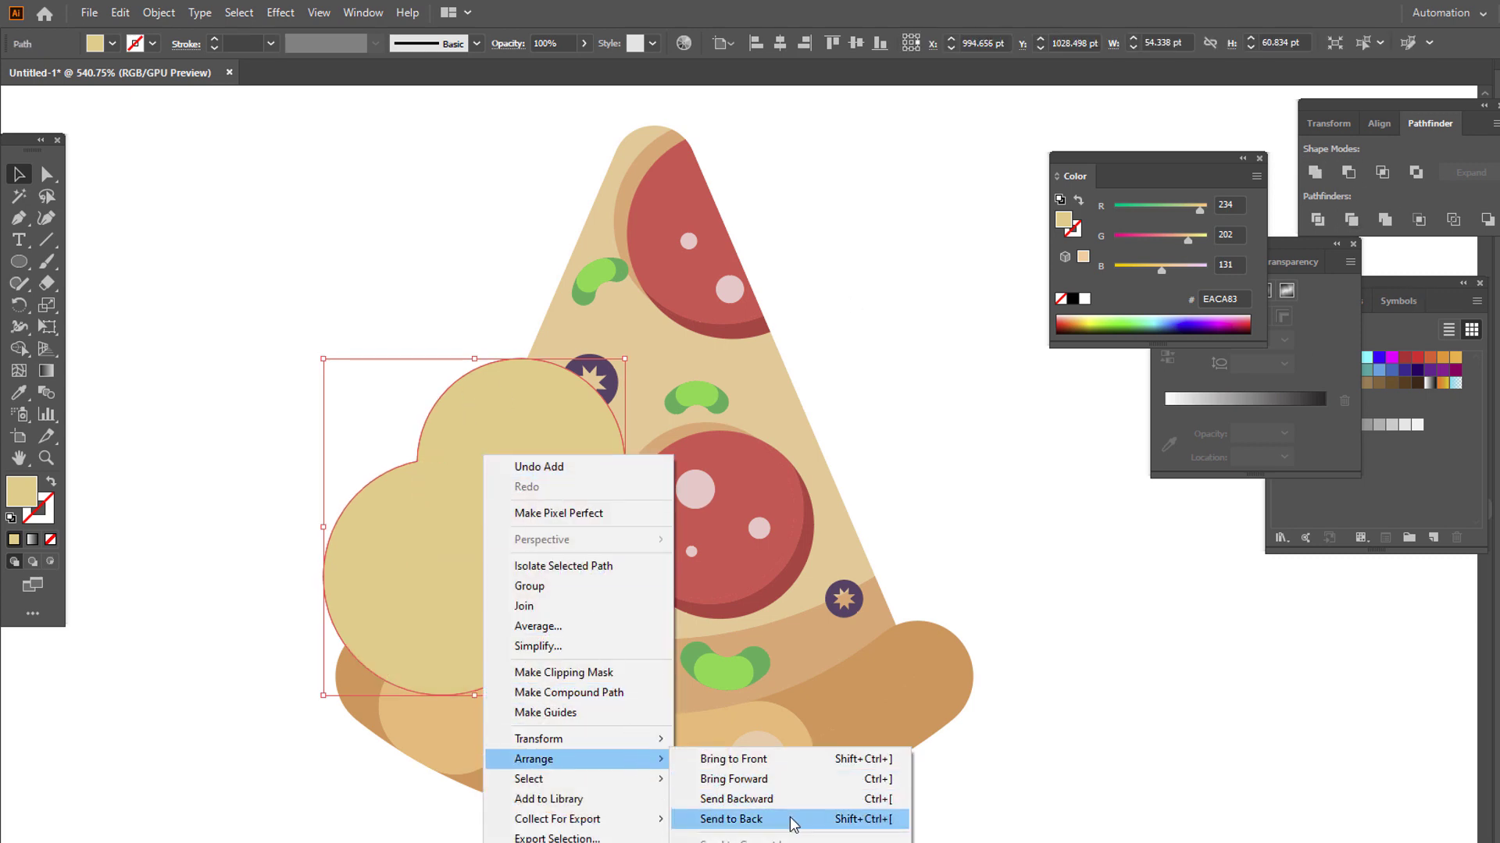
click(731, 819)
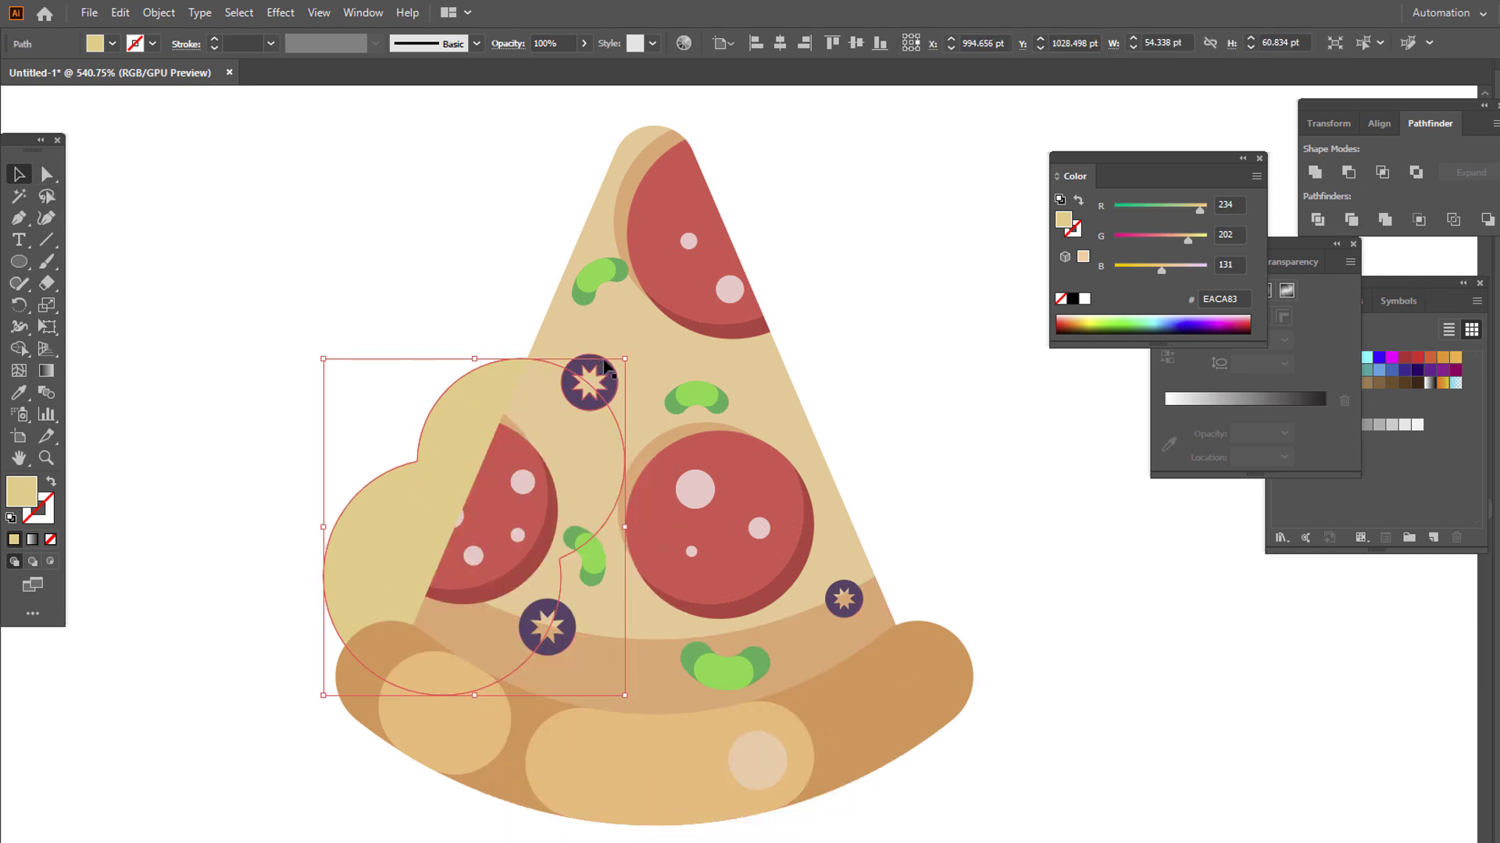
drag(625, 359, 543, 450)
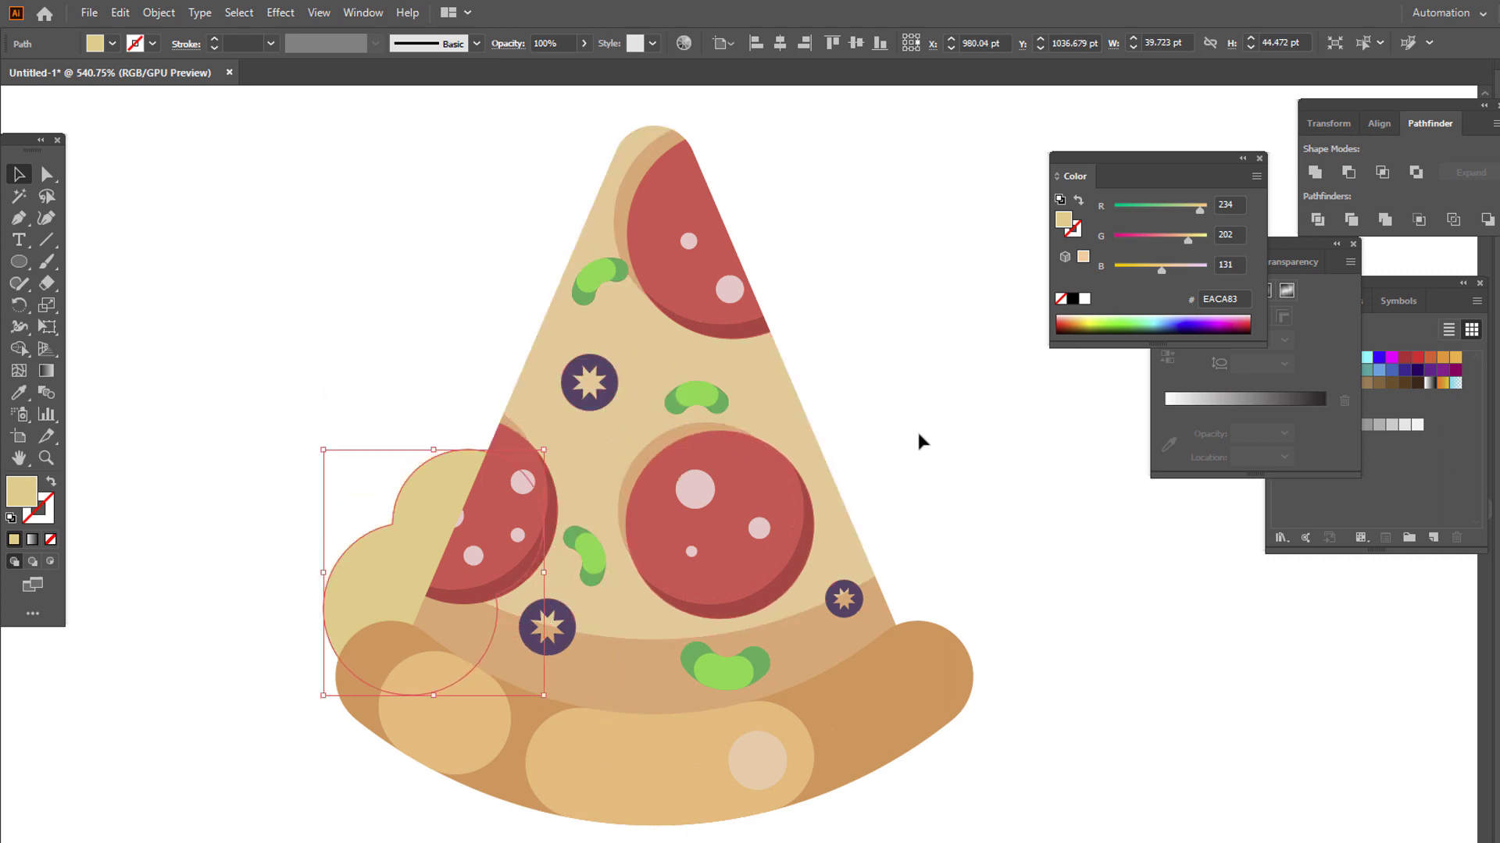
click(918, 438)
Round the inner corner where the two circles meet on the outer side of the left background shape.
key(space)
drag(866, 475, 786, 508)
key(z)
drag(800, 411, 766, 426)
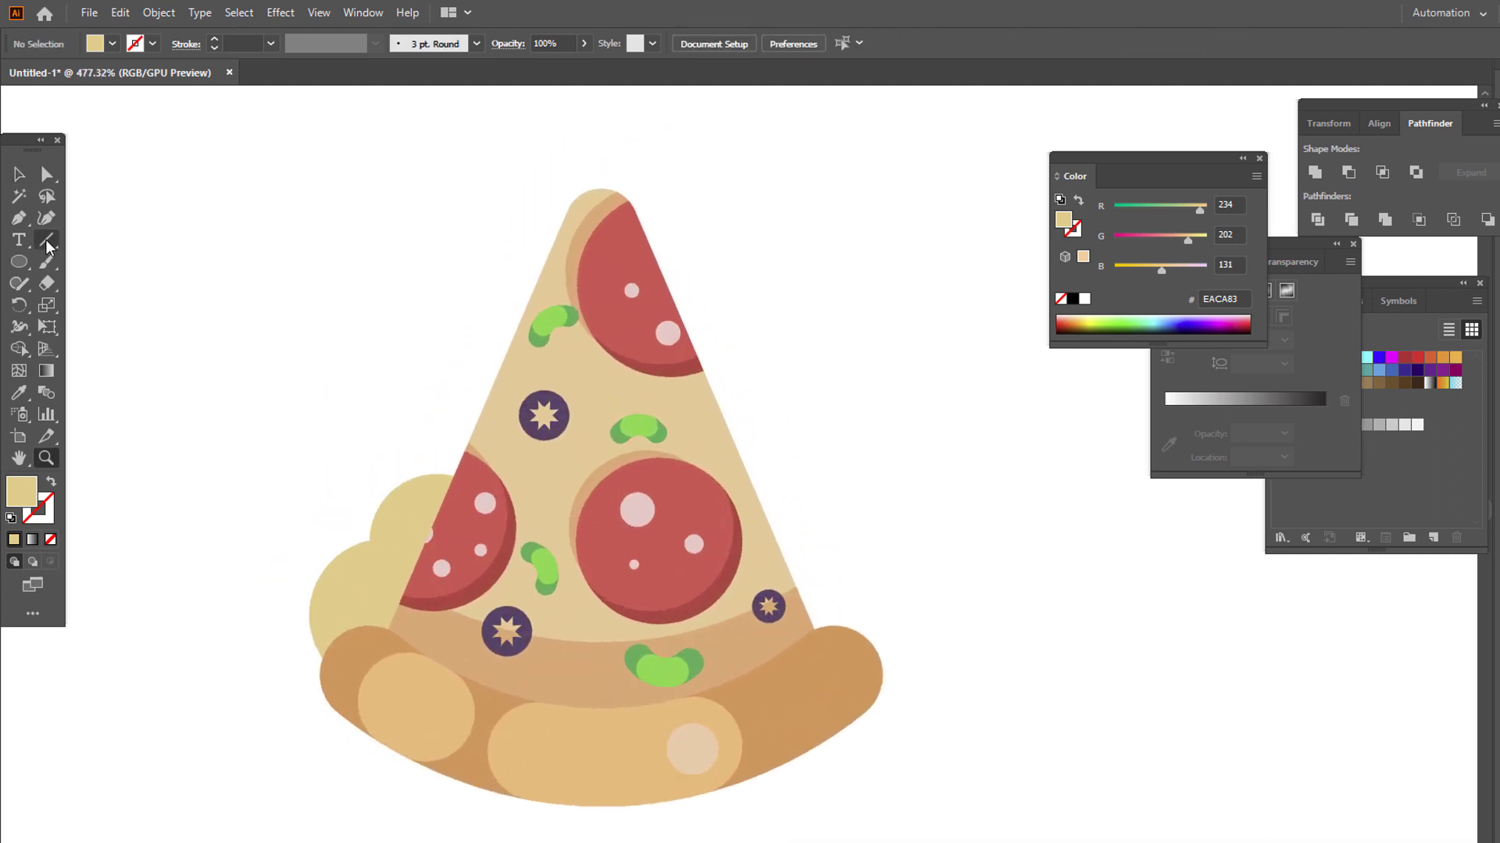
click(380, 545)
click(370, 541)
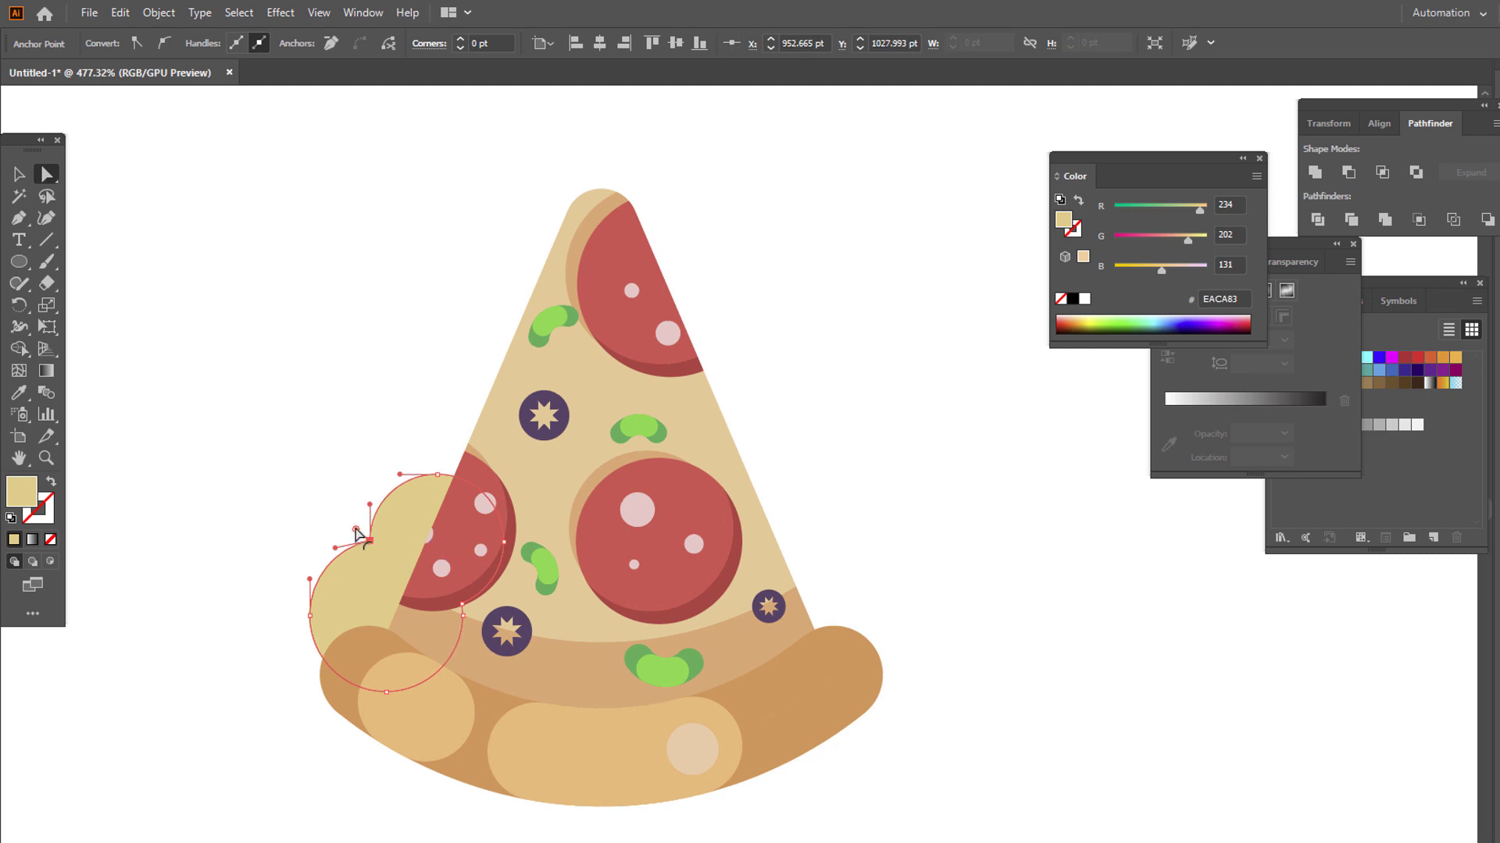
drag(358, 534, 340, 509)
click(363, 451)
Draw two overlapping circles over the slice's upper right edge, enlarge the upper one to about 34 pt wide, and unite them.
key(z)
drag(413, 377, 340, 420)
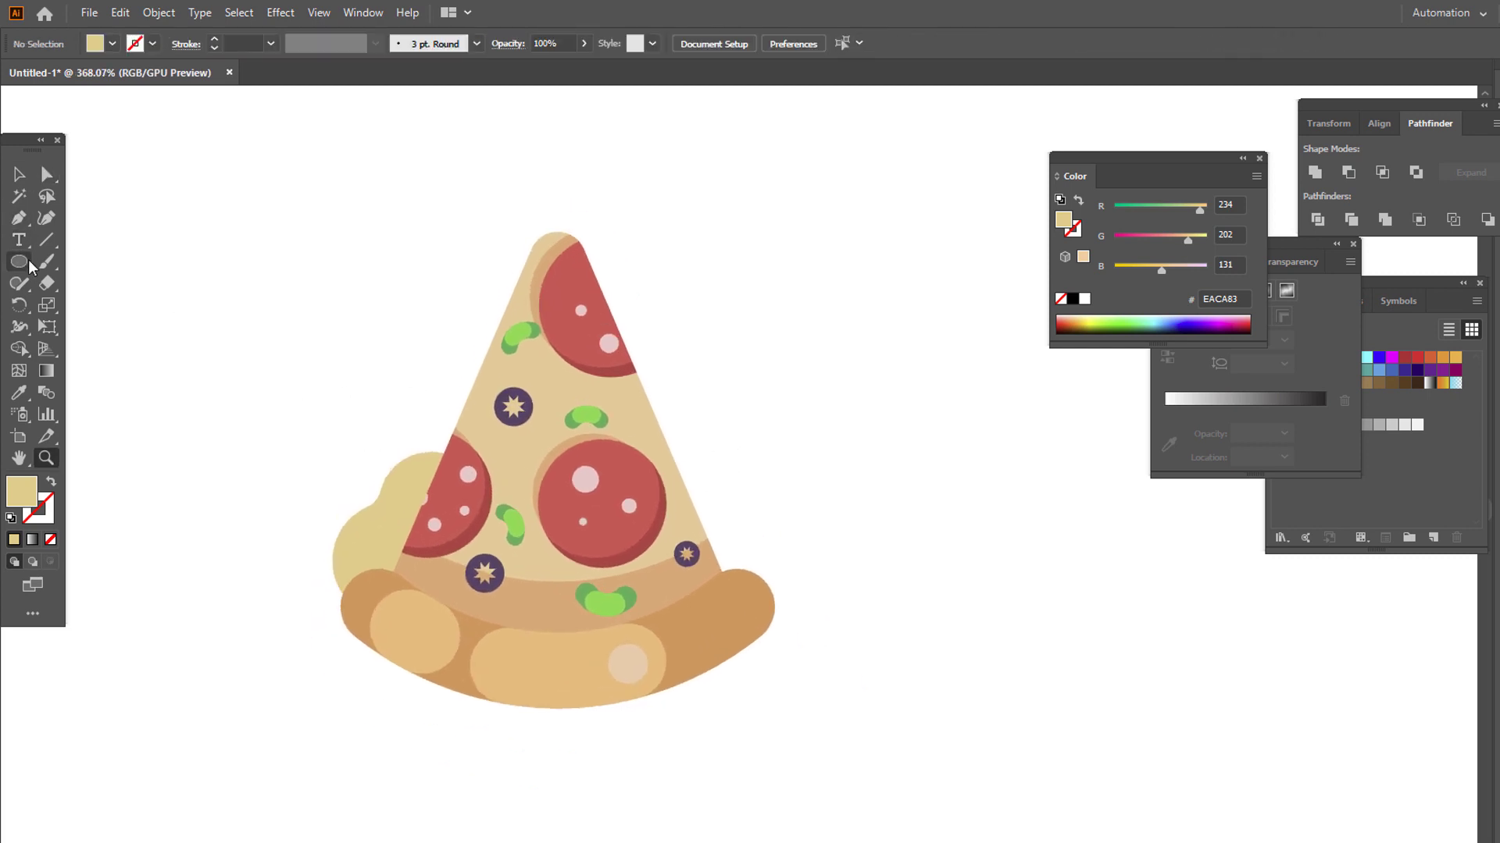
click(28, 264)
drag(619, 268, 689, 470)
click(18, 173)
click(673, 357)
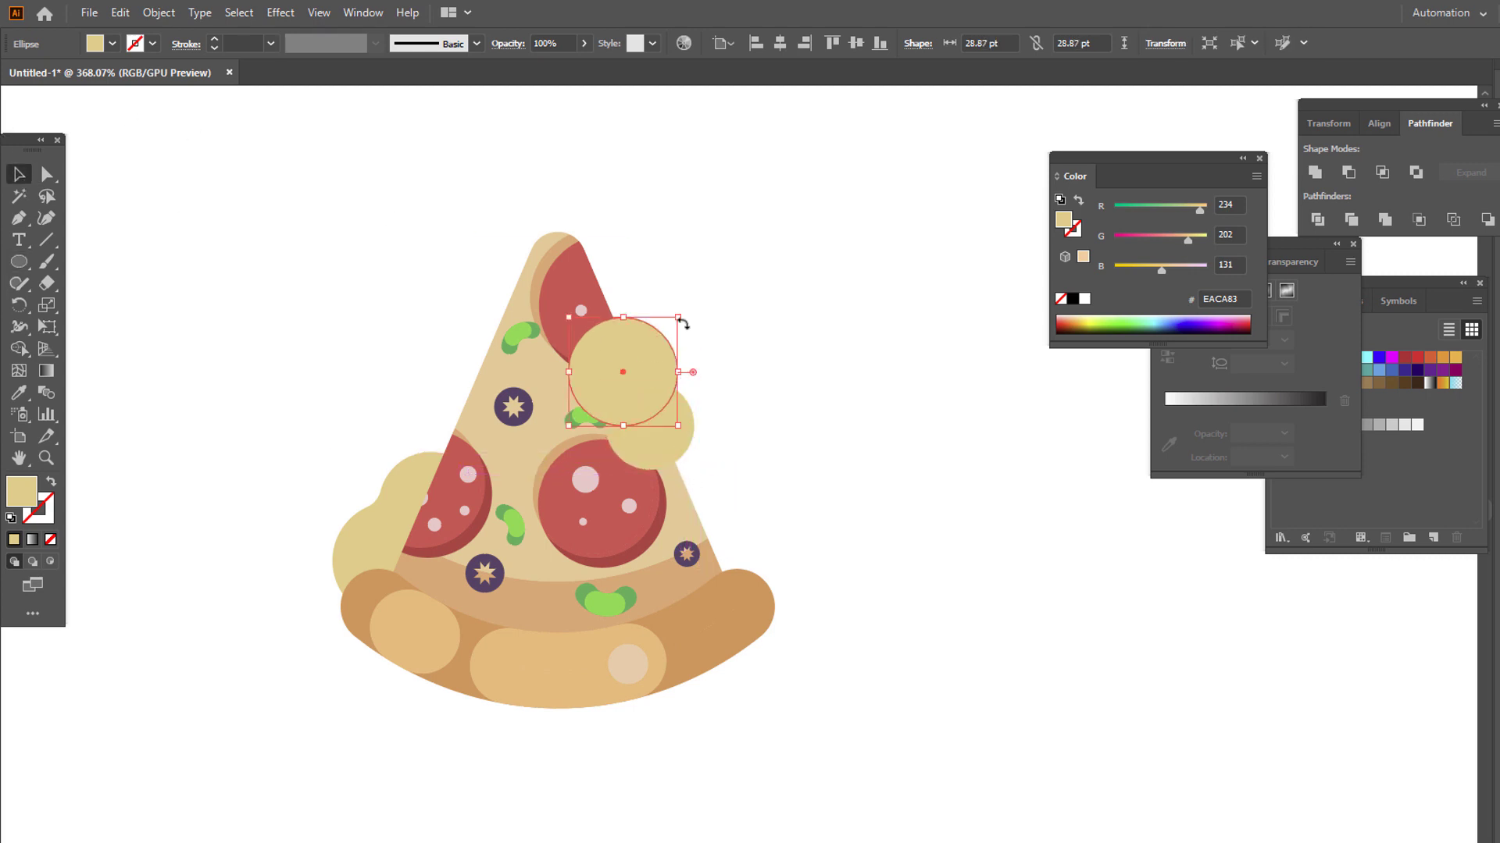
drag(677, 318, 696, 299)
shift+click(686, 445)
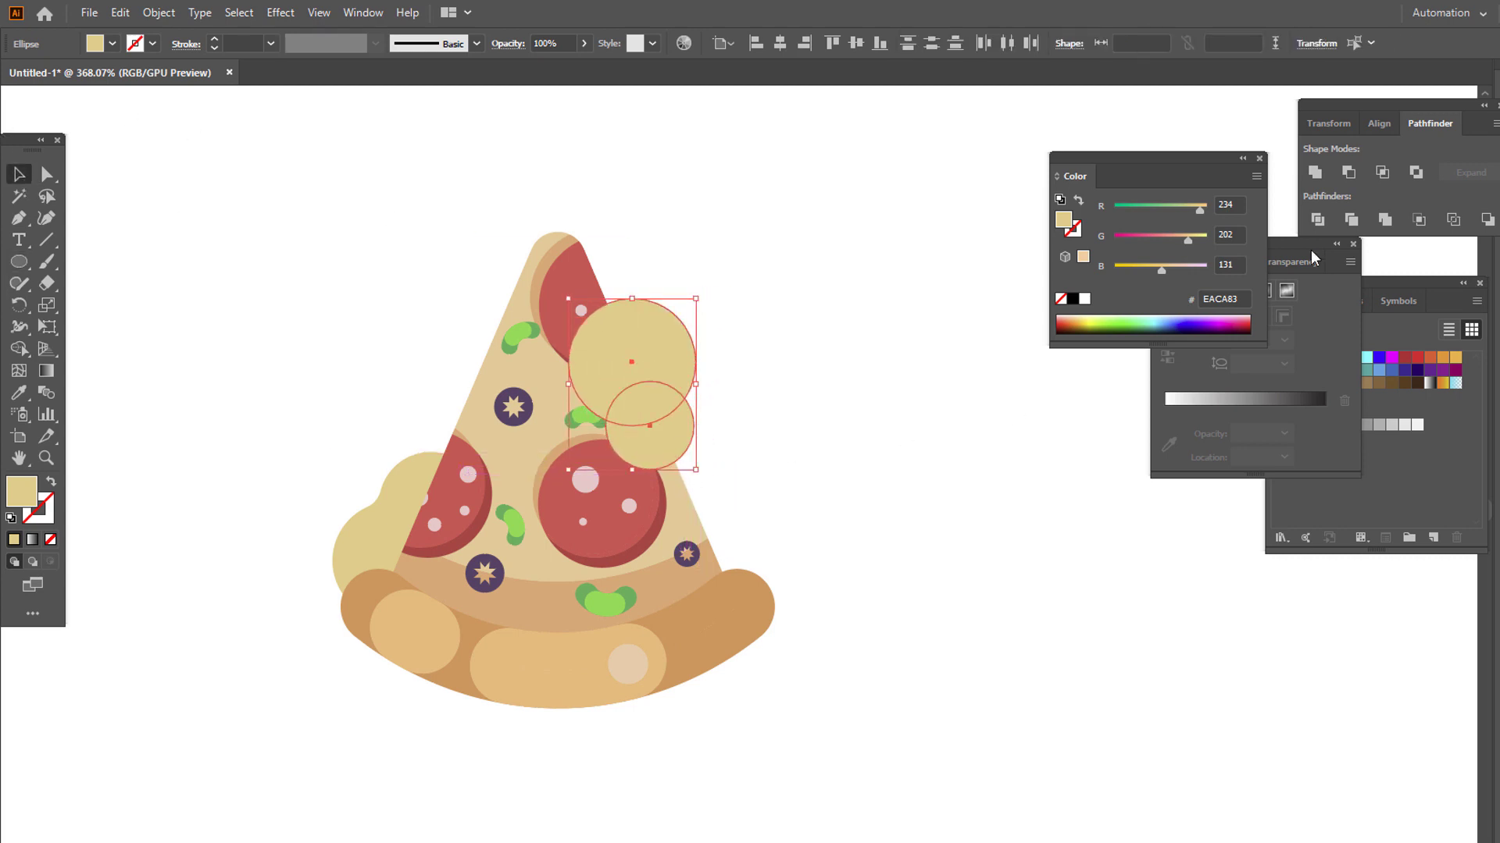
click(1314, 173)
Send the united shape at the slice's right edge to the back, behind the pizza slice.
right_click(585, 403)
mouse_move(695, 709)
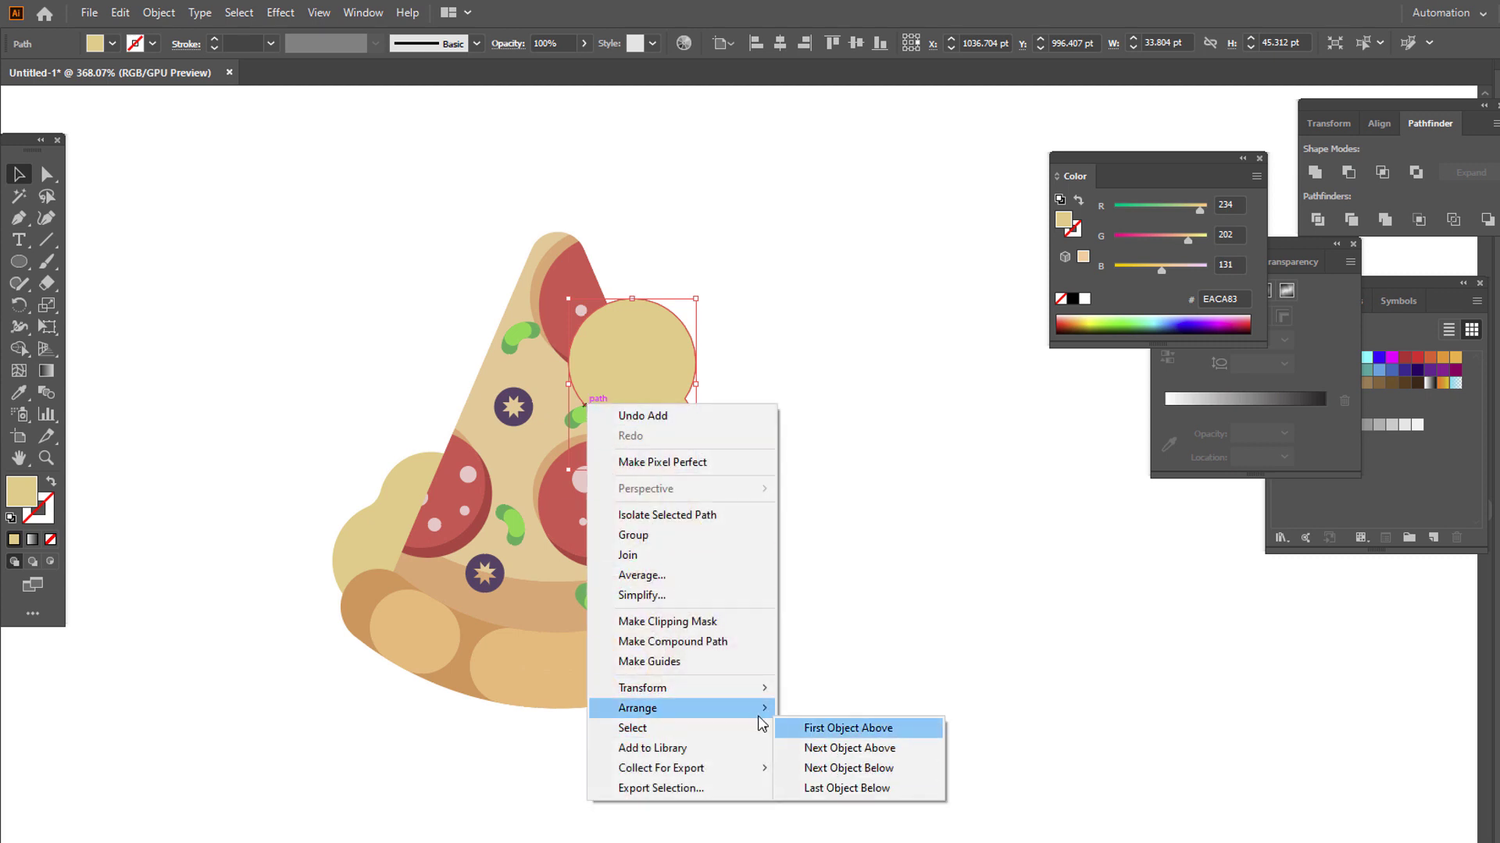
click(854, 770)
click(693, 398)
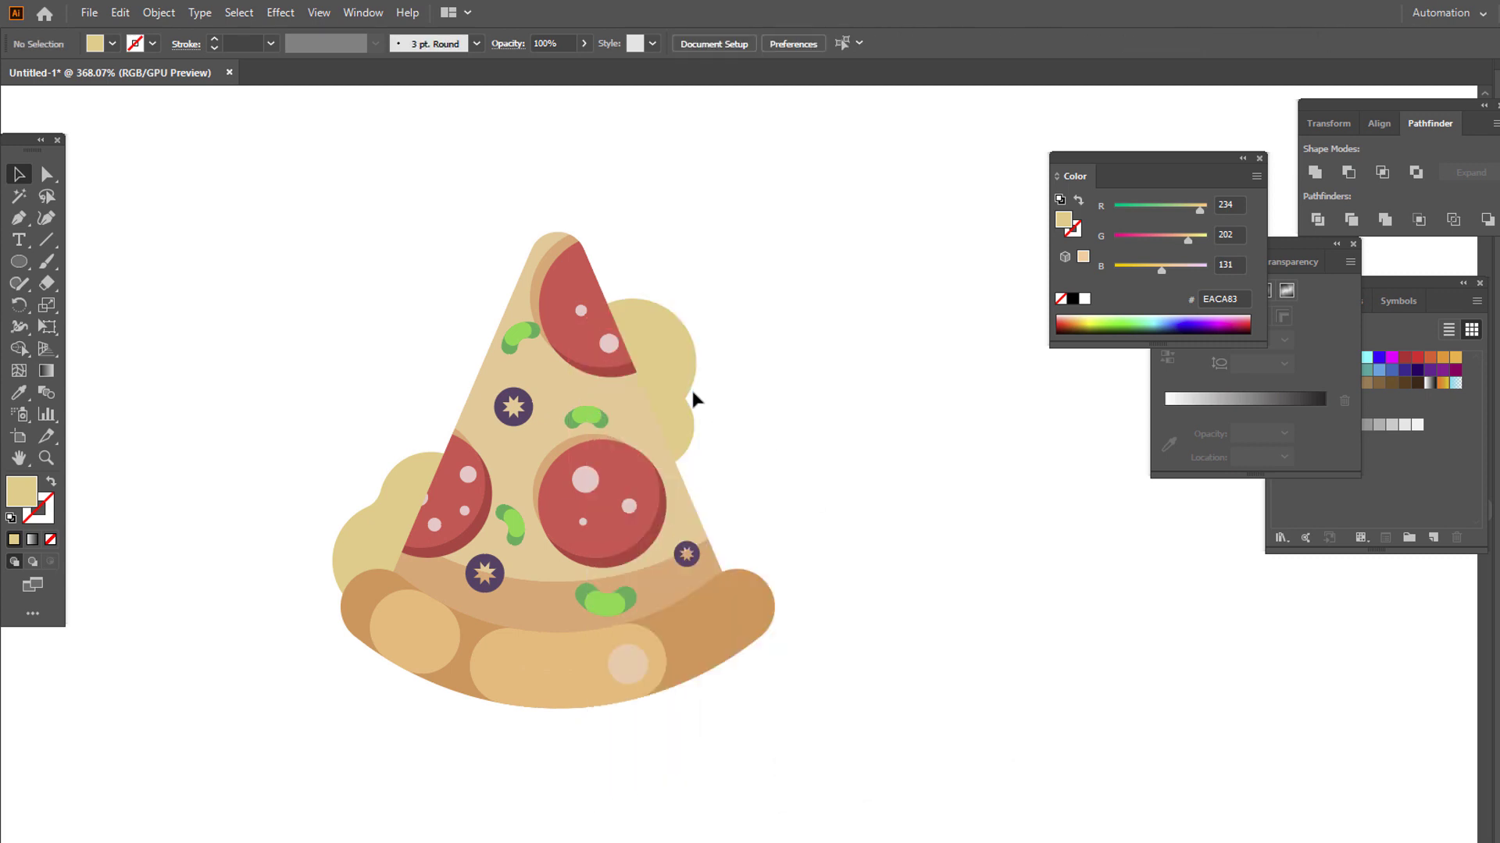
Group the right background shape with the left background shape.
click(681, 387)
key(z)
click(763, 448)
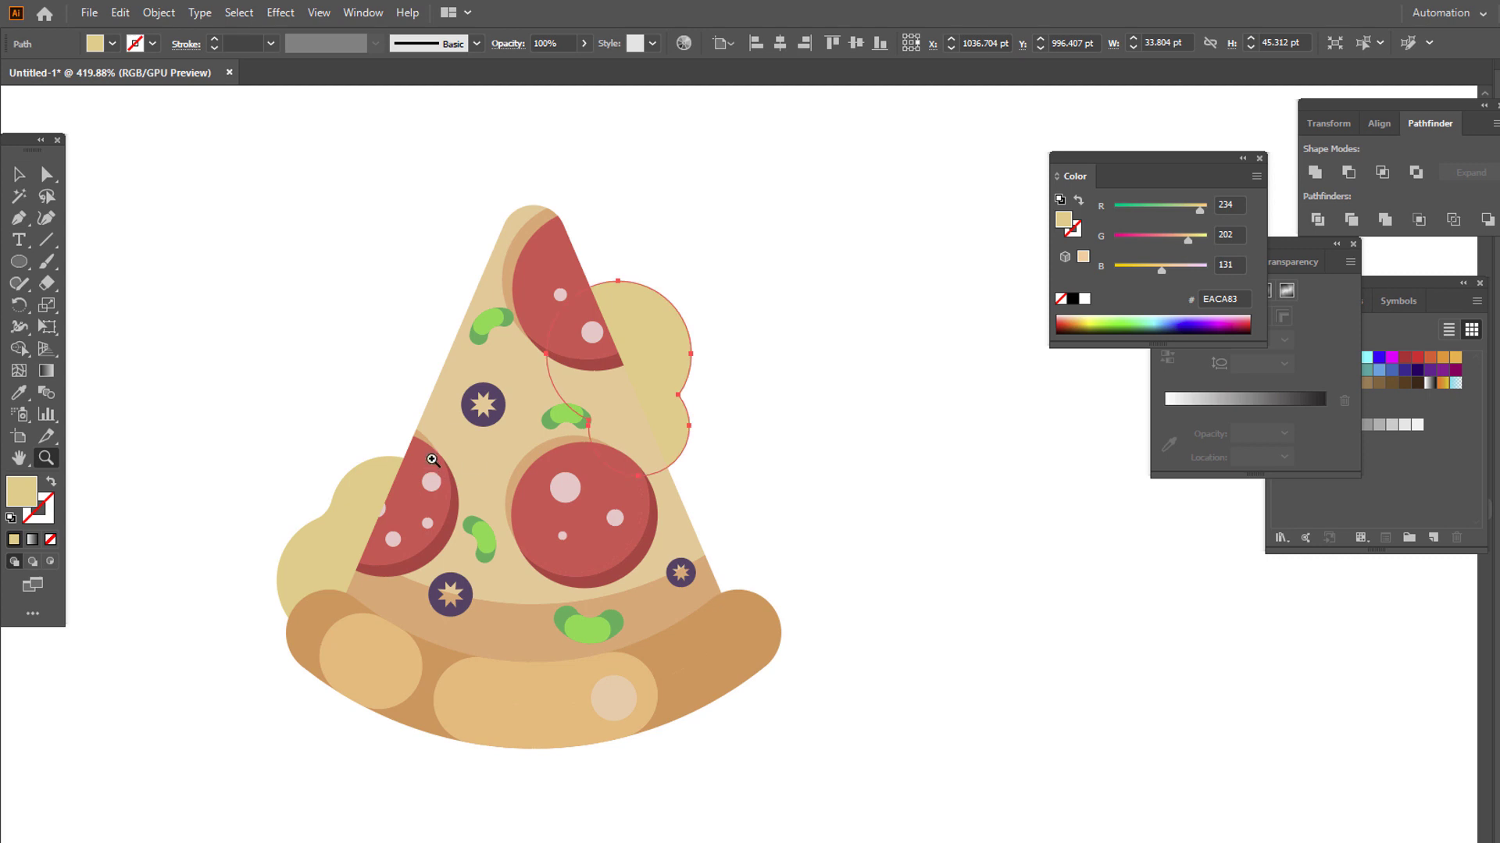
drag(340, 486, 348, 488)
click(19, 174)
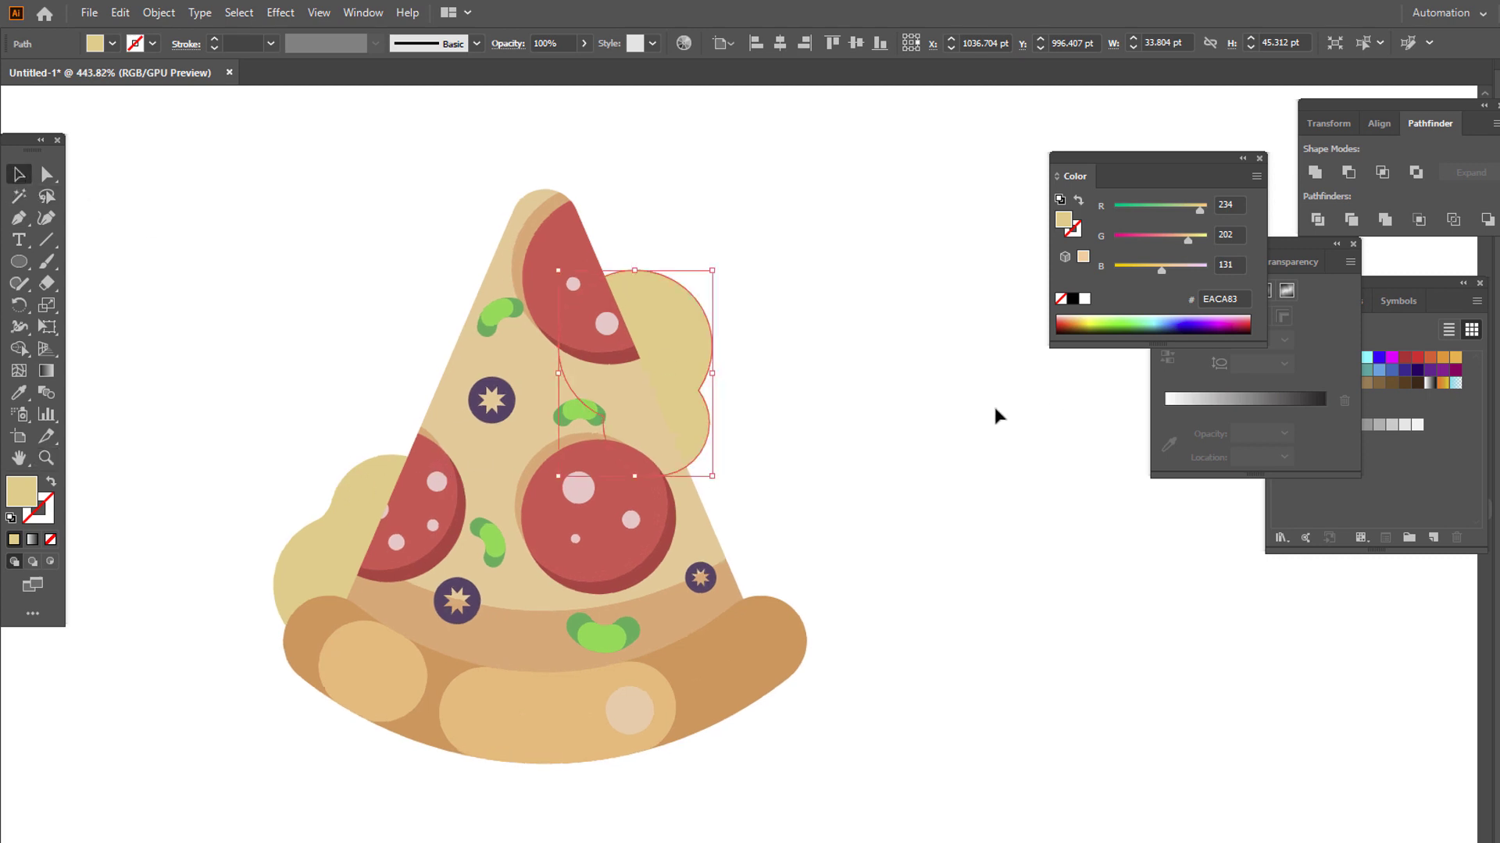
shift+click(351, 495)
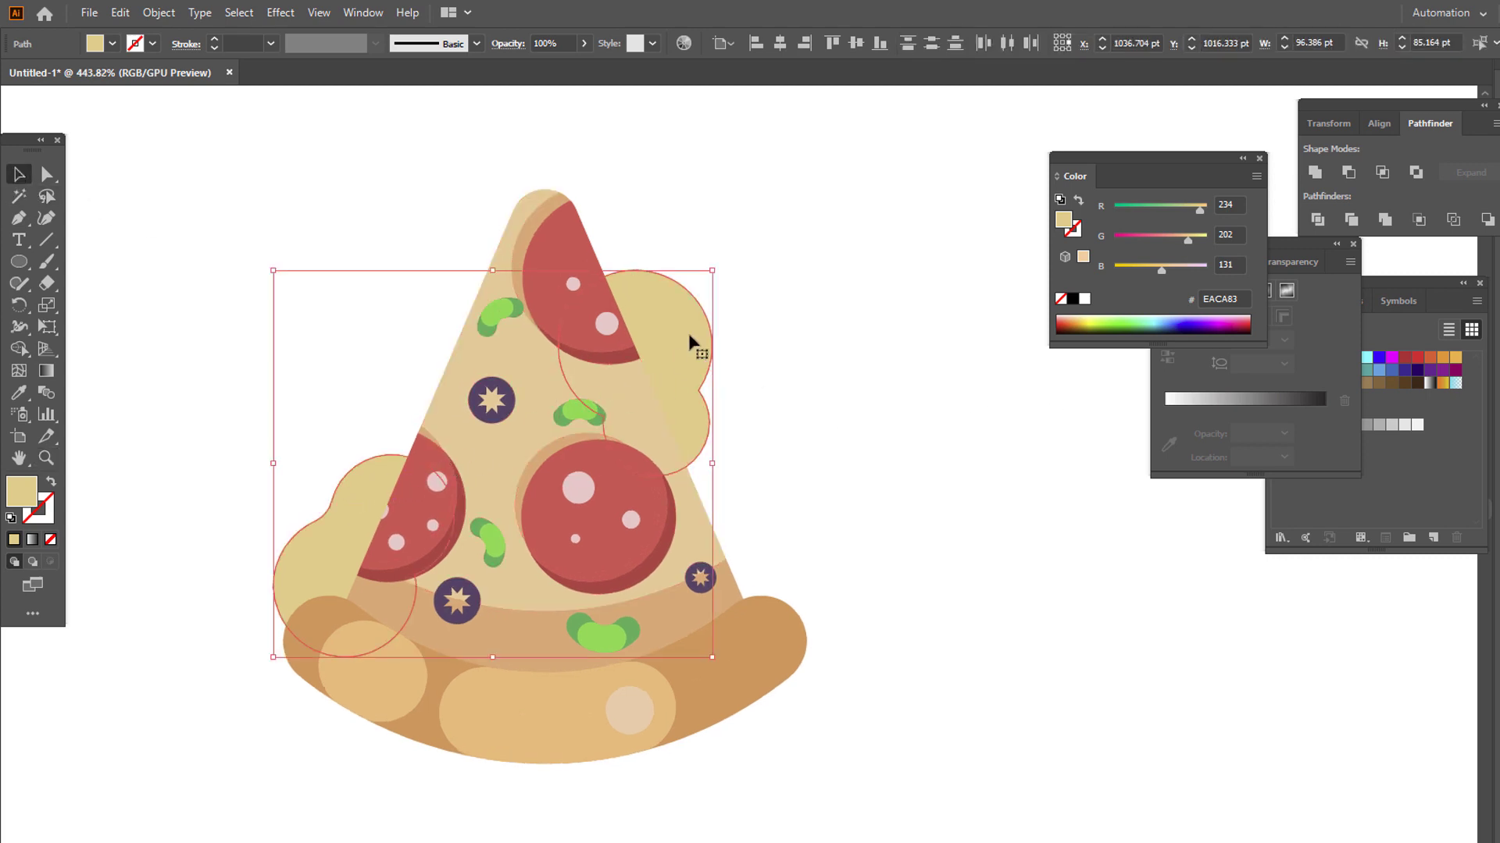
right_click(692, 338)
click(760, 451)
click(867, 432)
Draw a closed four-sided Pen shape running just outside the slice's right edge and covering the adjoining part of the slice.
key(z)
drag(697, 358, 720, 375)
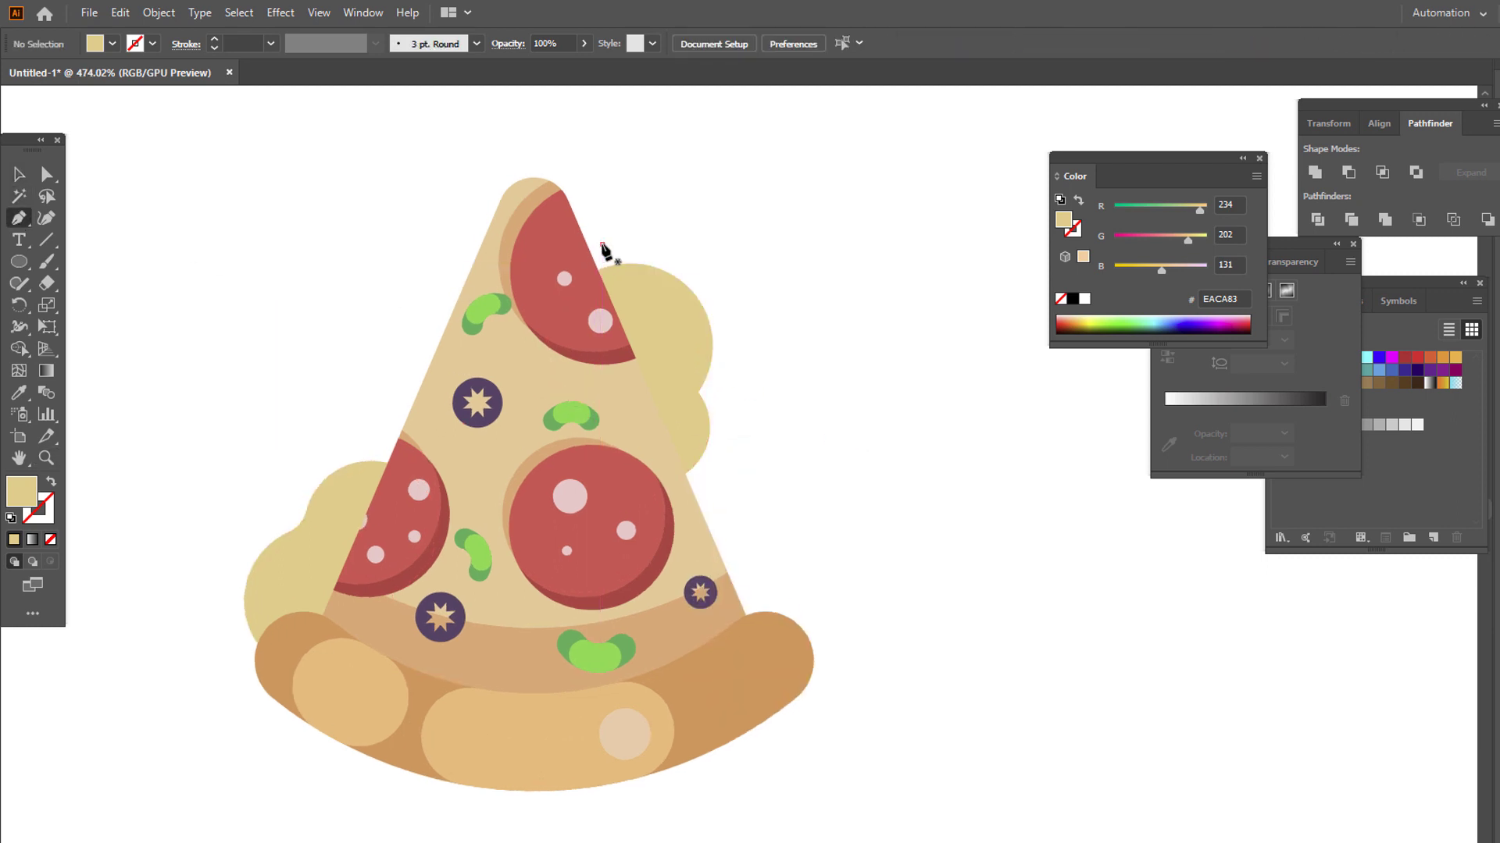
click(602, 244)
click(708, 506)
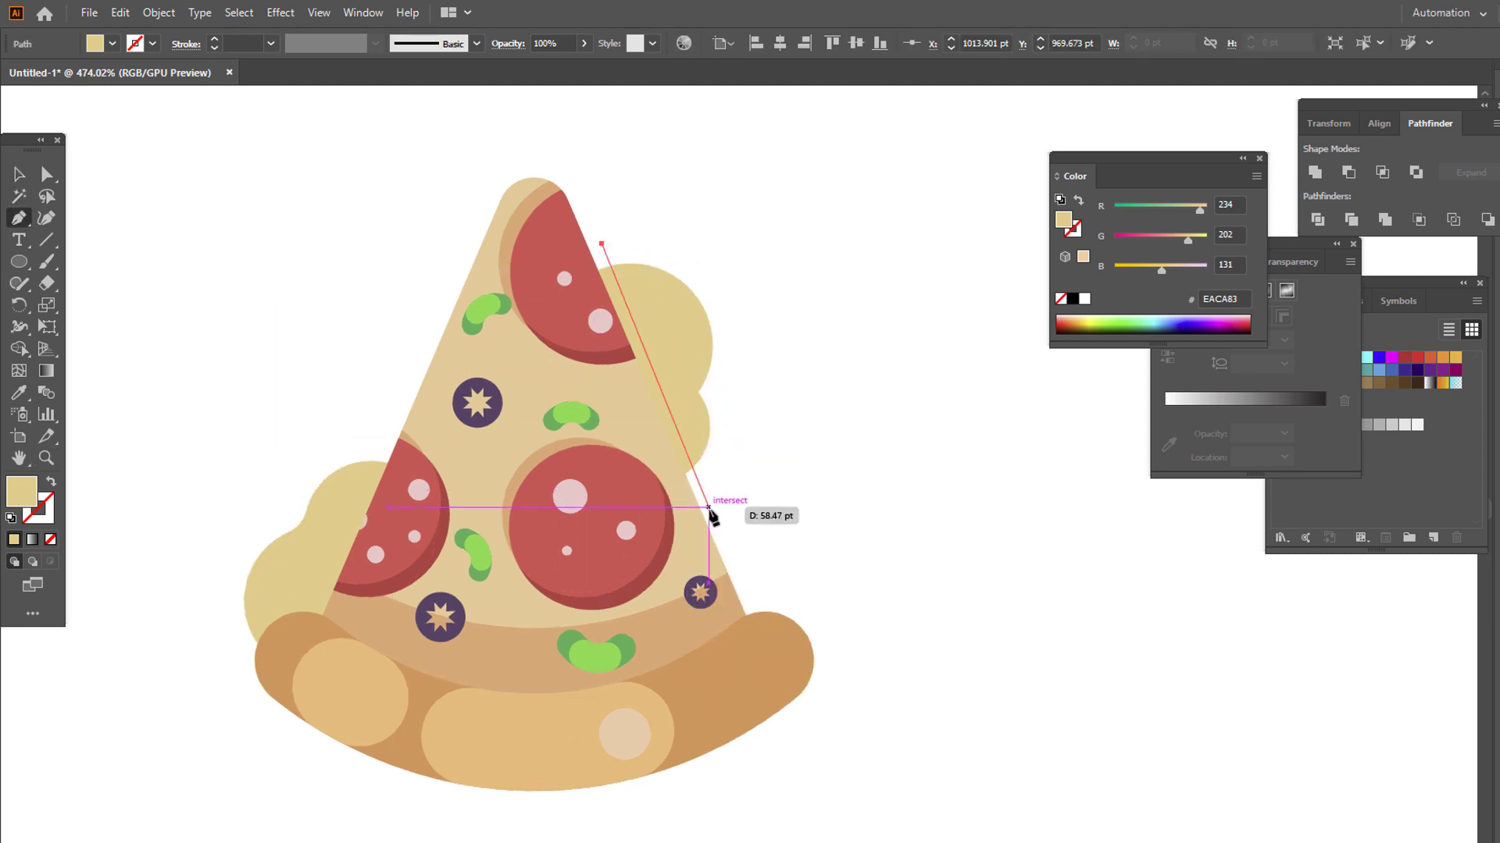
click(578, 531)
click(516, 219)
click(602, 244)
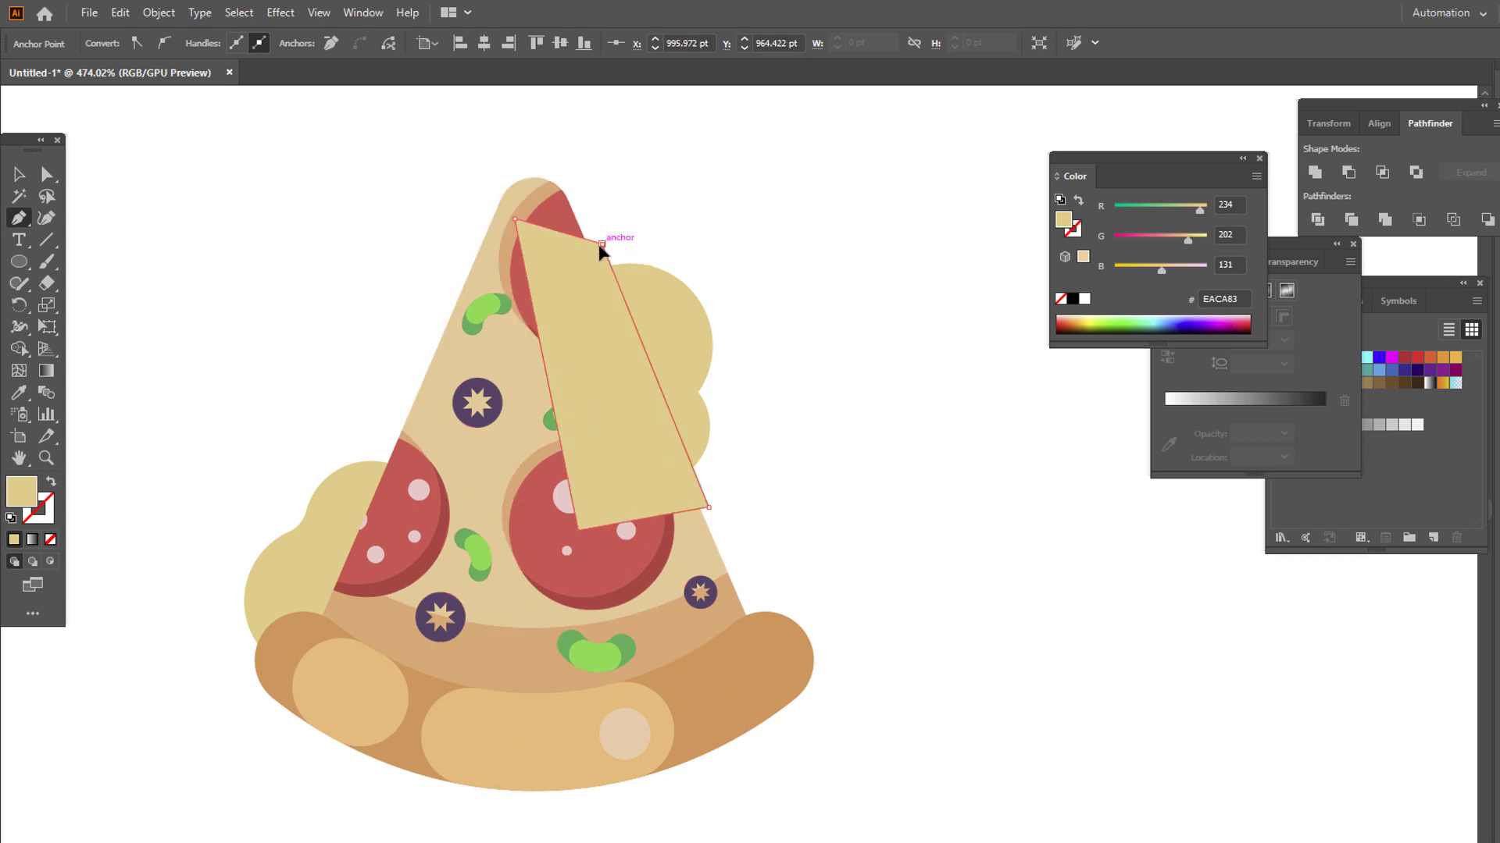
Fill the four-sided shape with black 000000 and set its opacity to 30%.
double_click(31, 493)
text(000000)
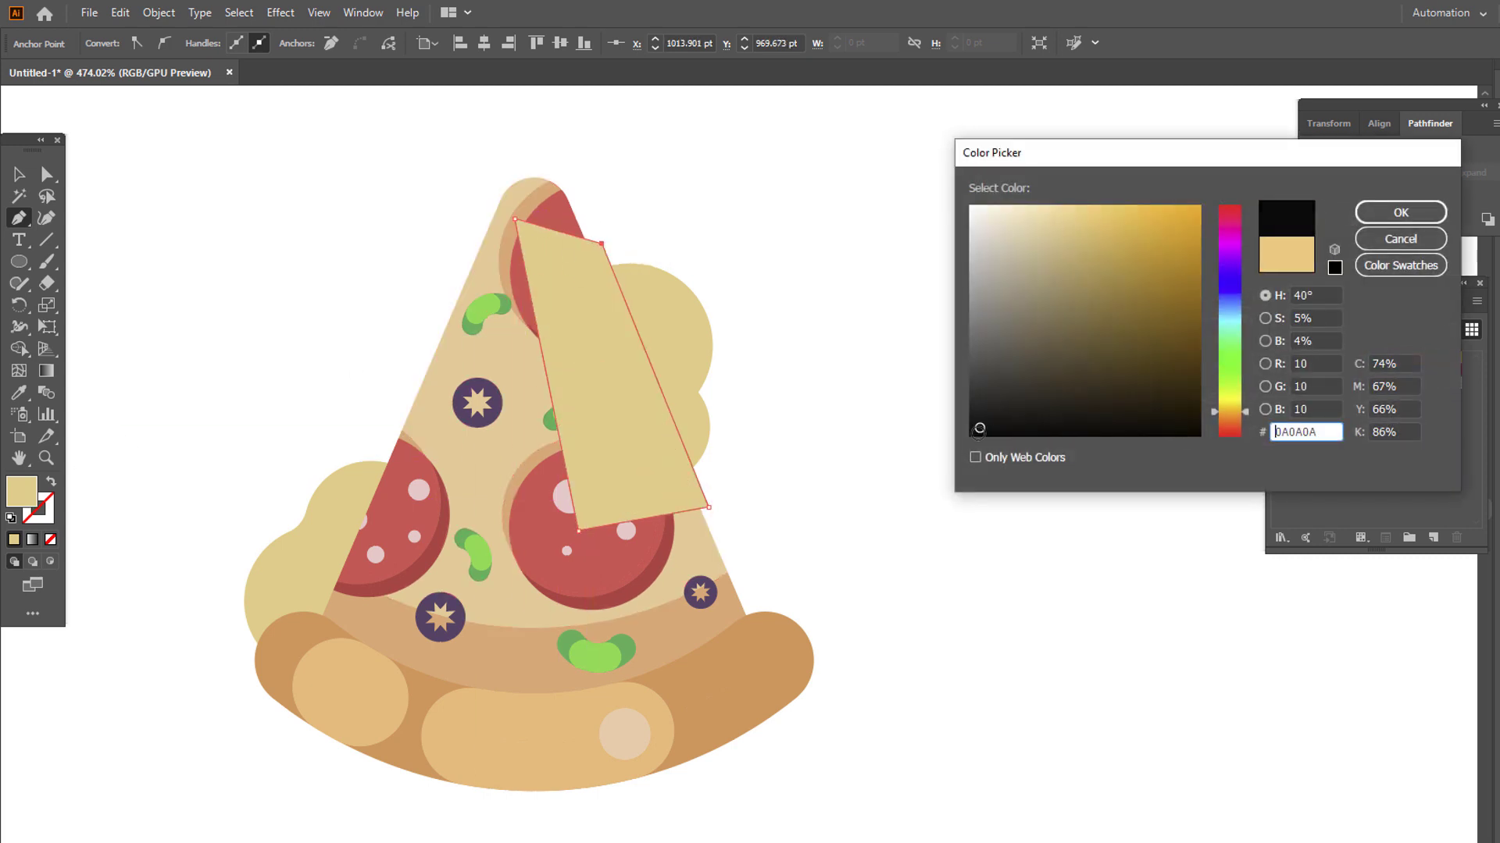
click(1400, 212)
click(19, 174)
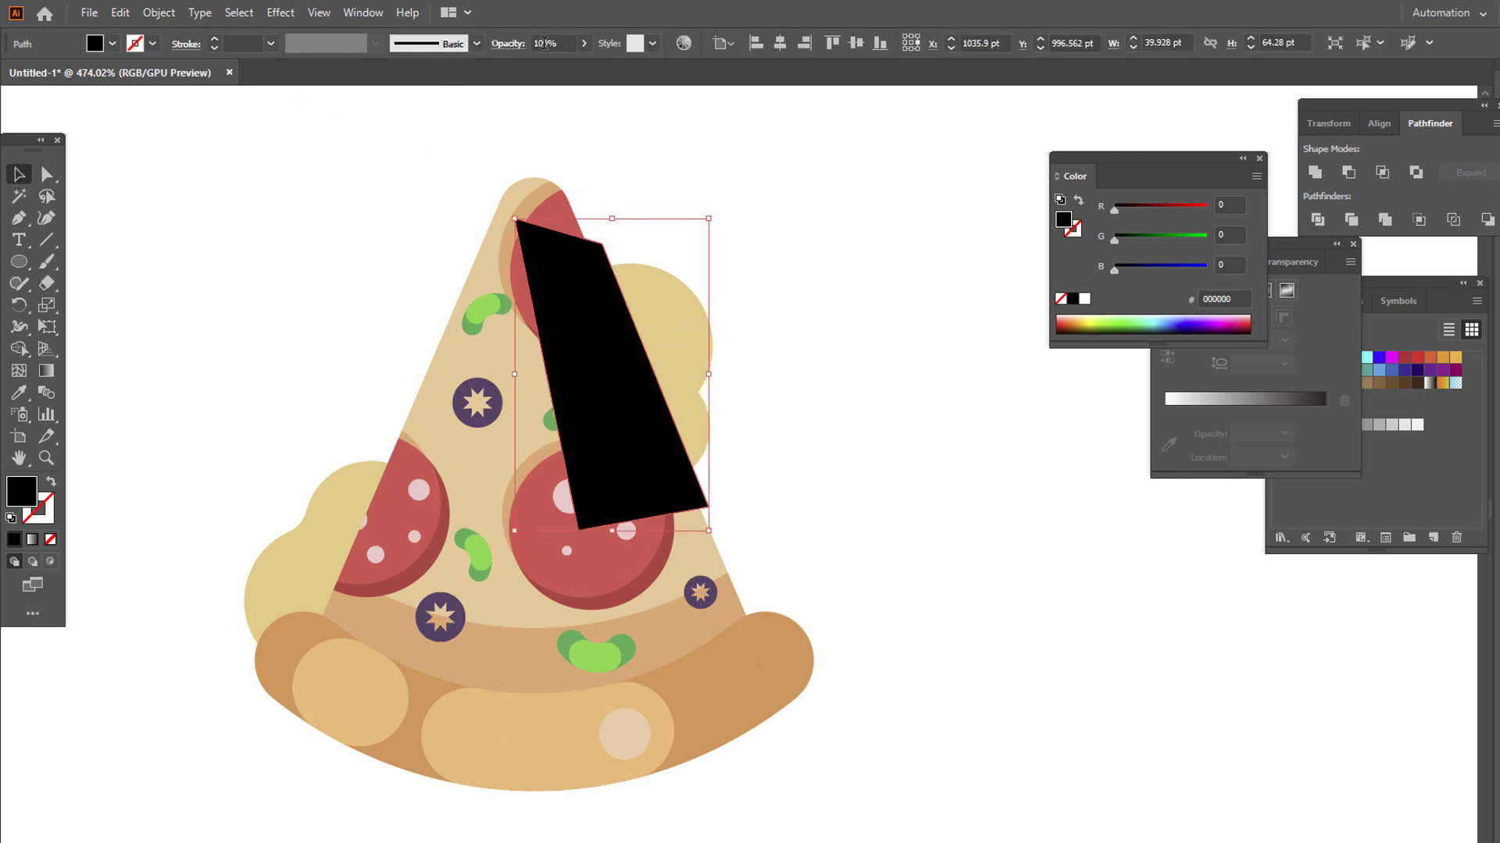
key(BackSpace)
key(Return)
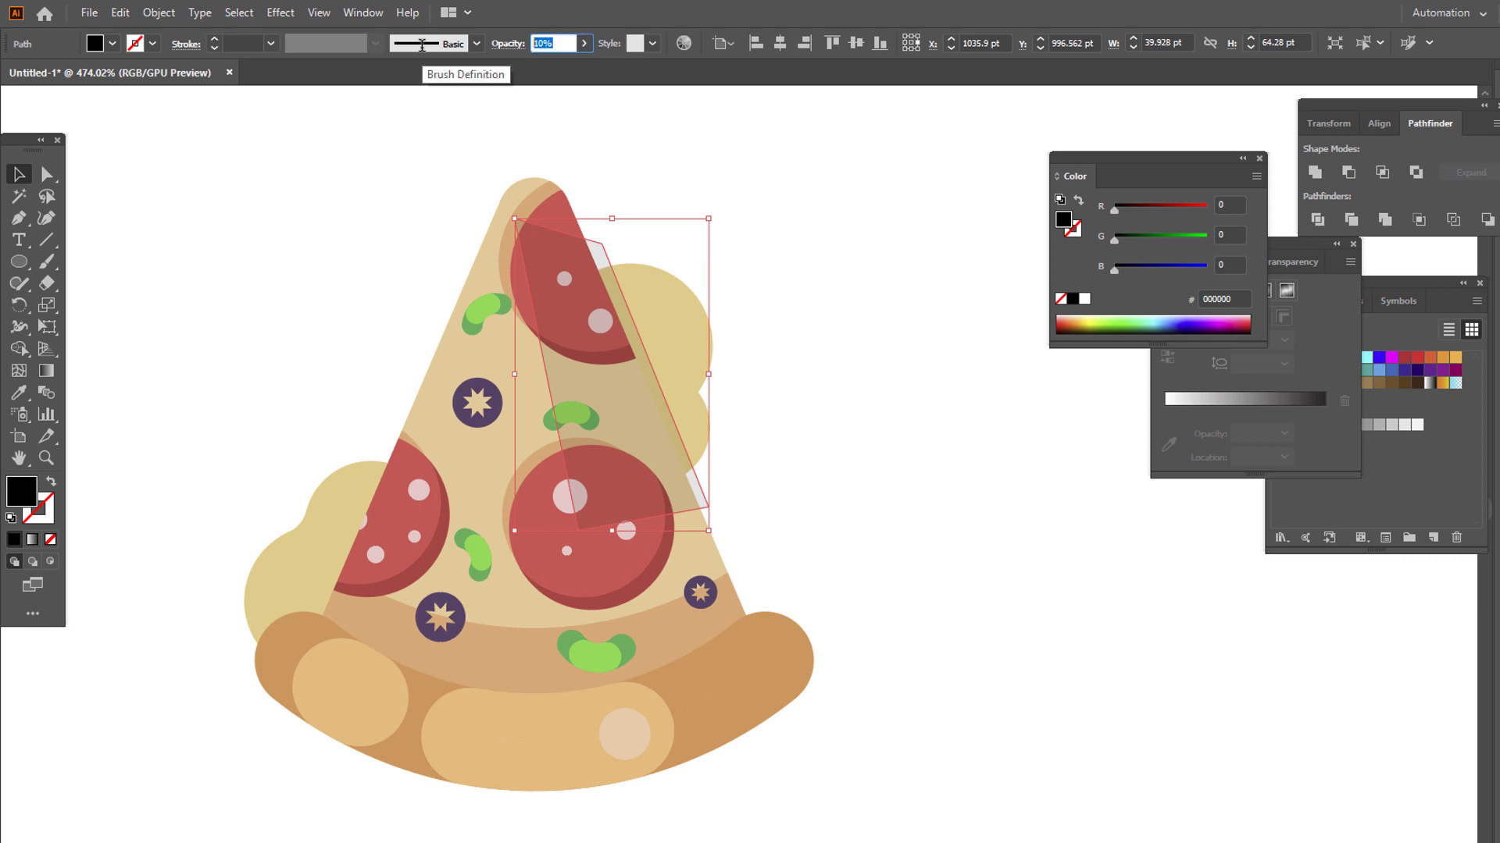
text(30)
key(Return)
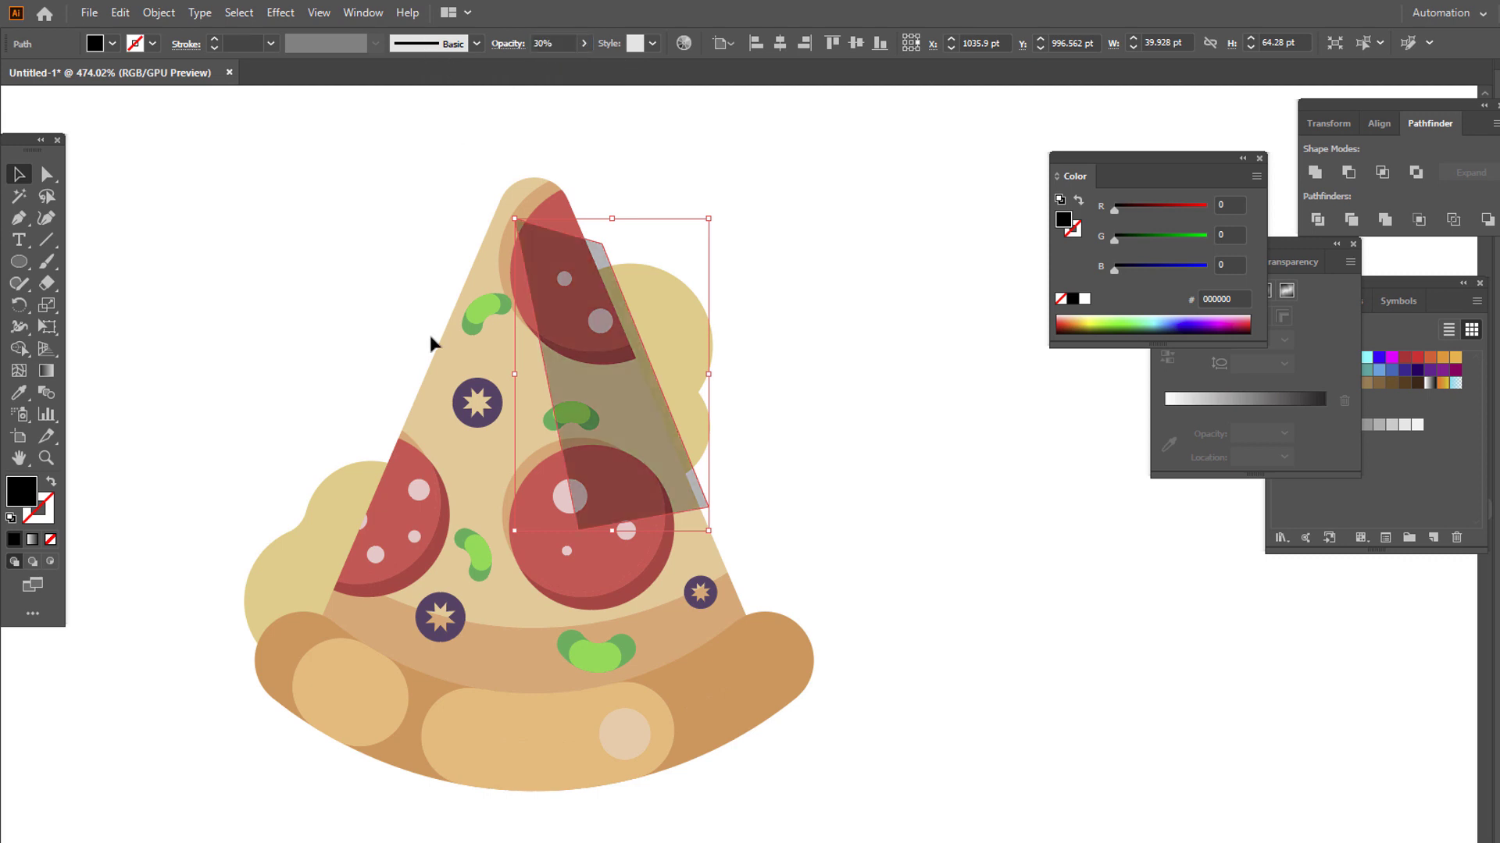
click(816, 397)
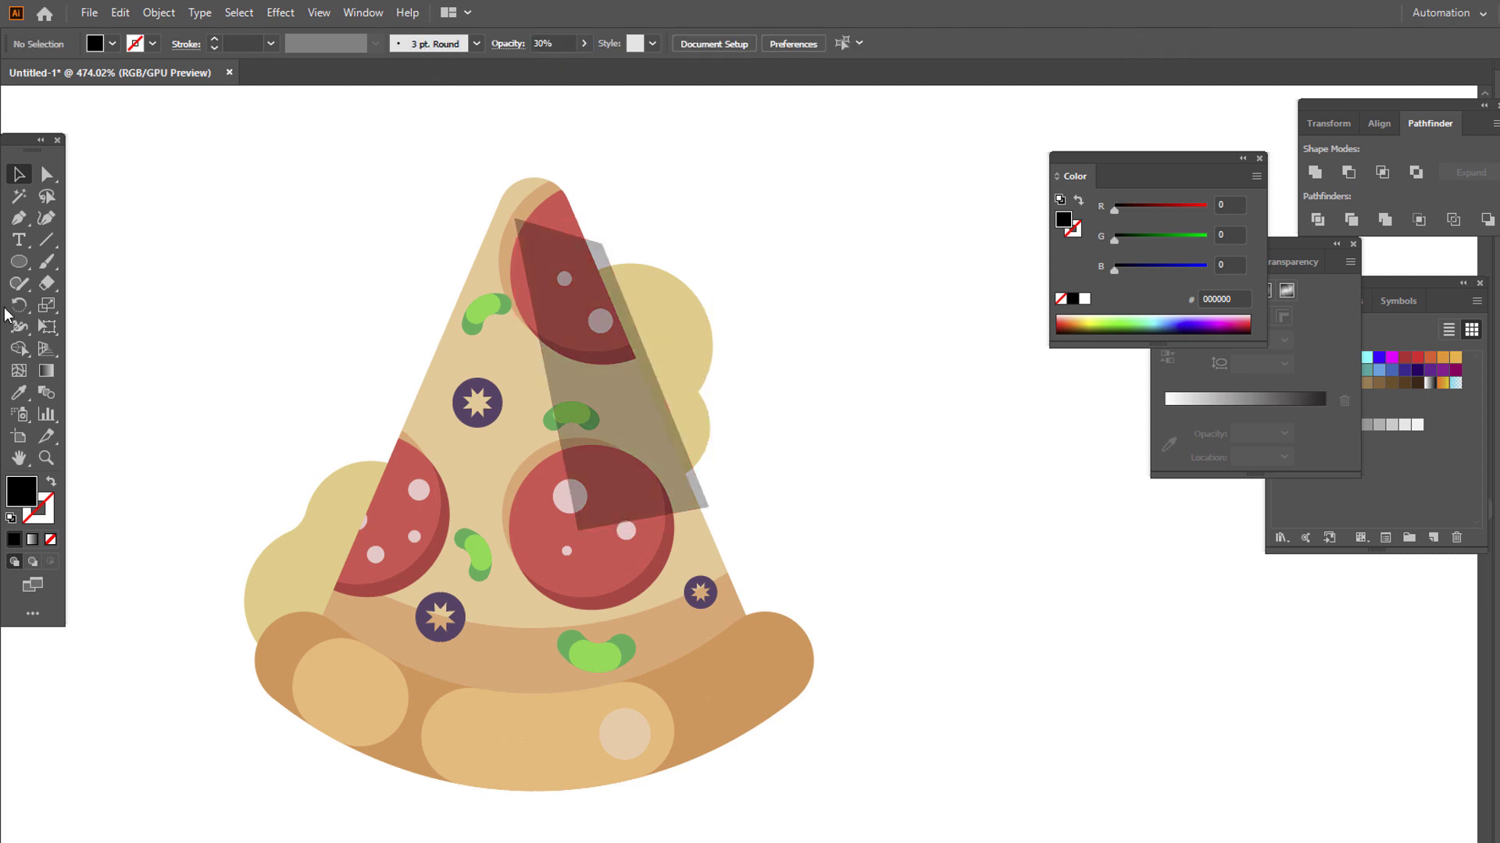
Draw a closed Pen shape along the slice's left edge, curving around the crust end, and give it the right shadow's appearance.
click(19, 220)
click(383, 437)
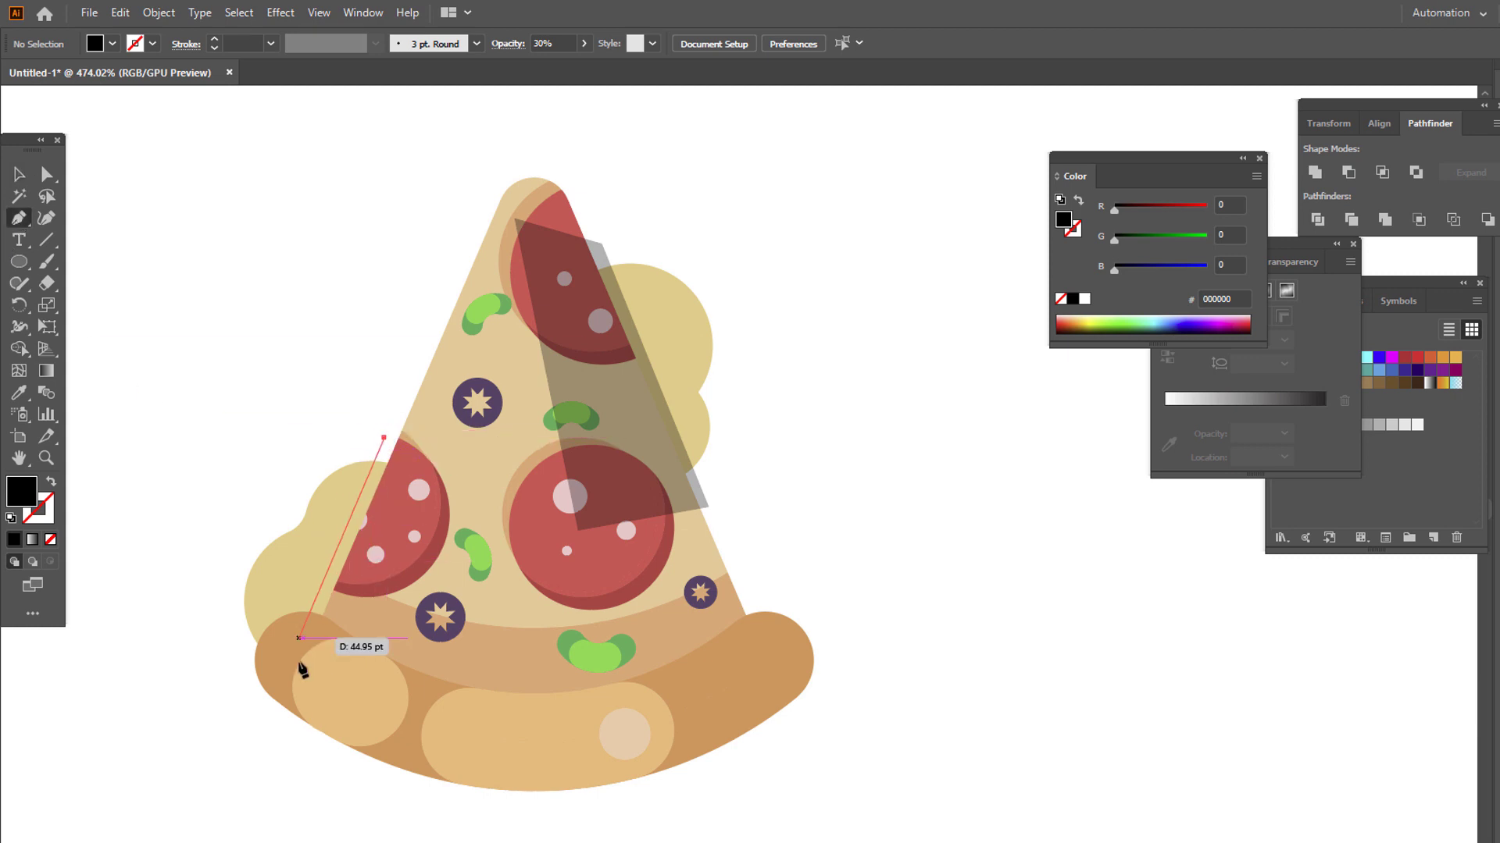
click(313, 601)
drag(241, 634, 237, 678)
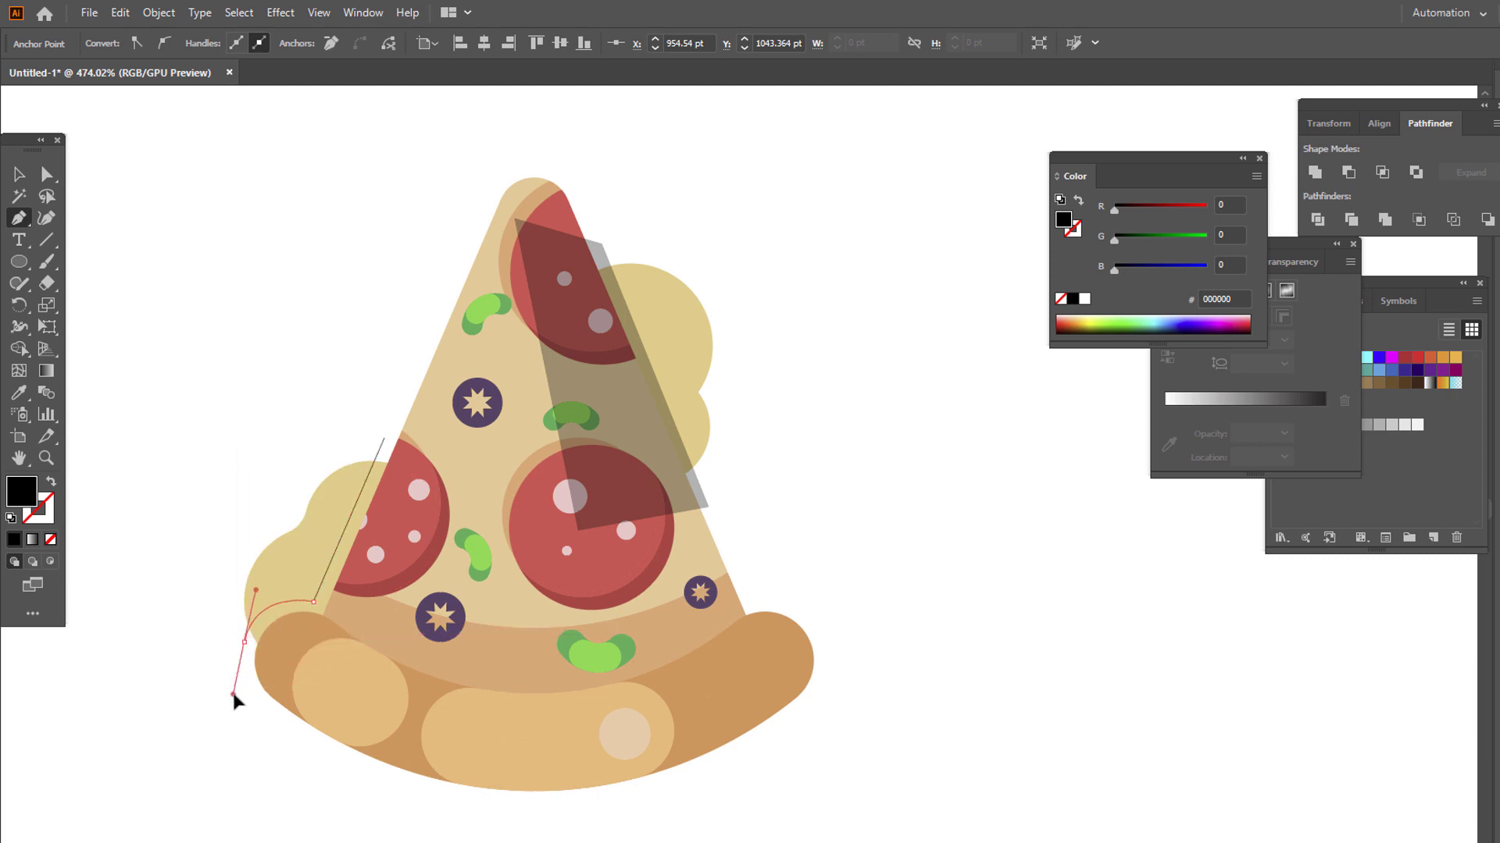
click(275, 746)
click(404, 586)
click(433, 457)
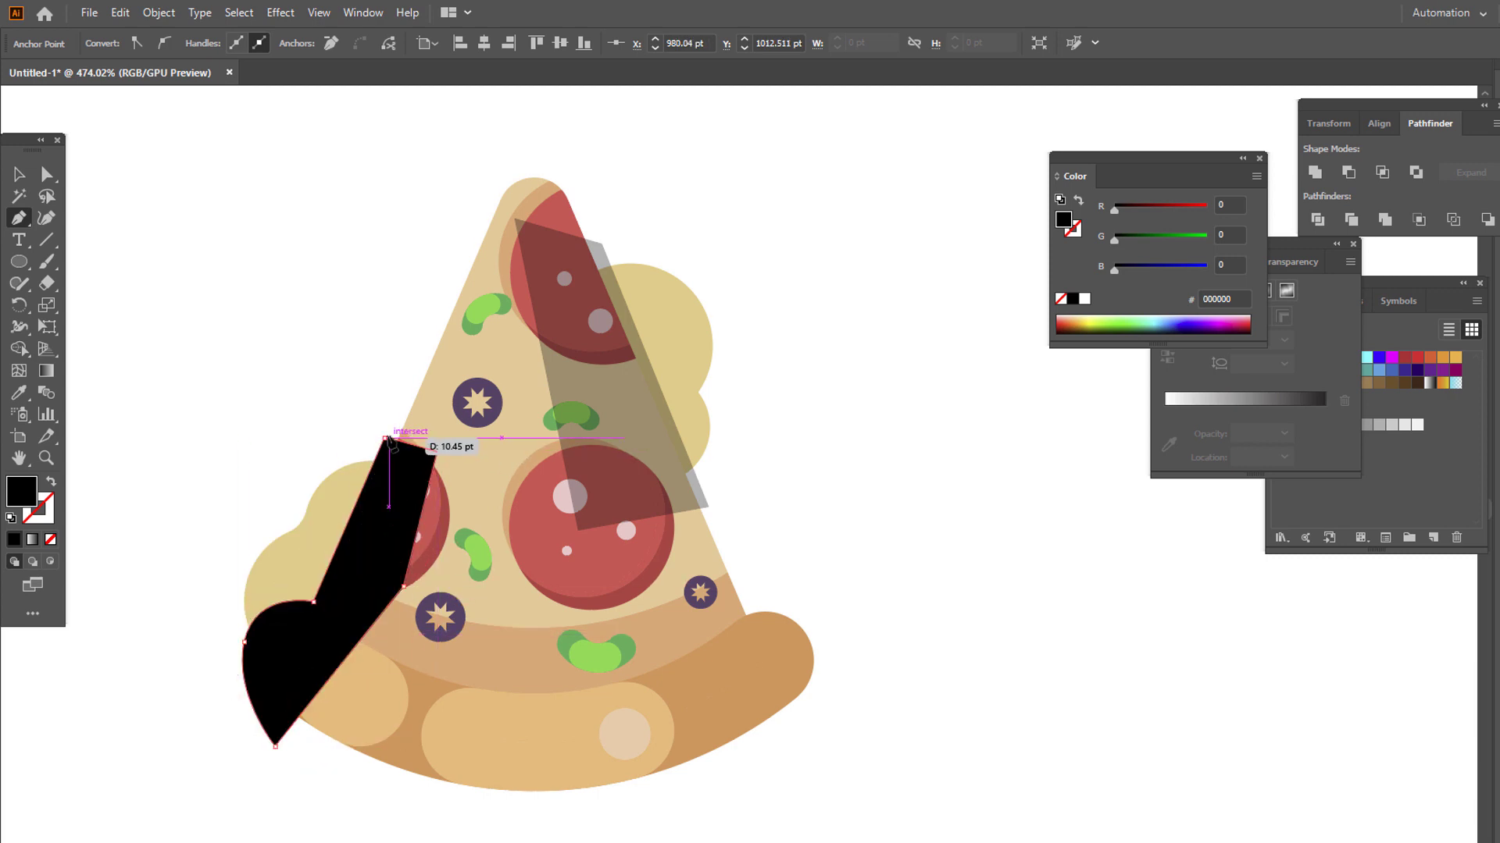
click(389, 439)
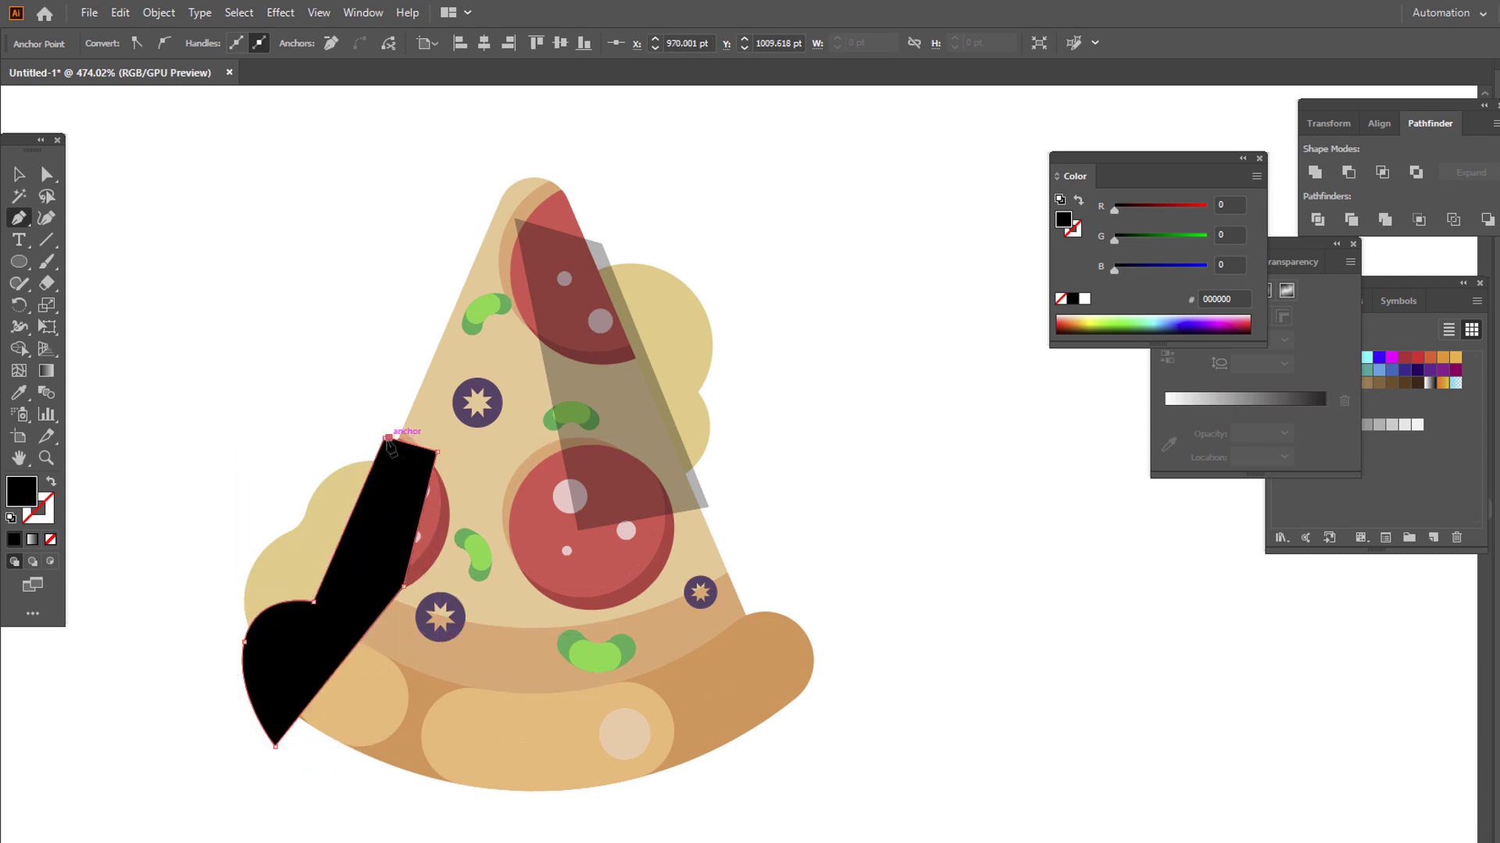
click(21, 400)
click(572, 399)
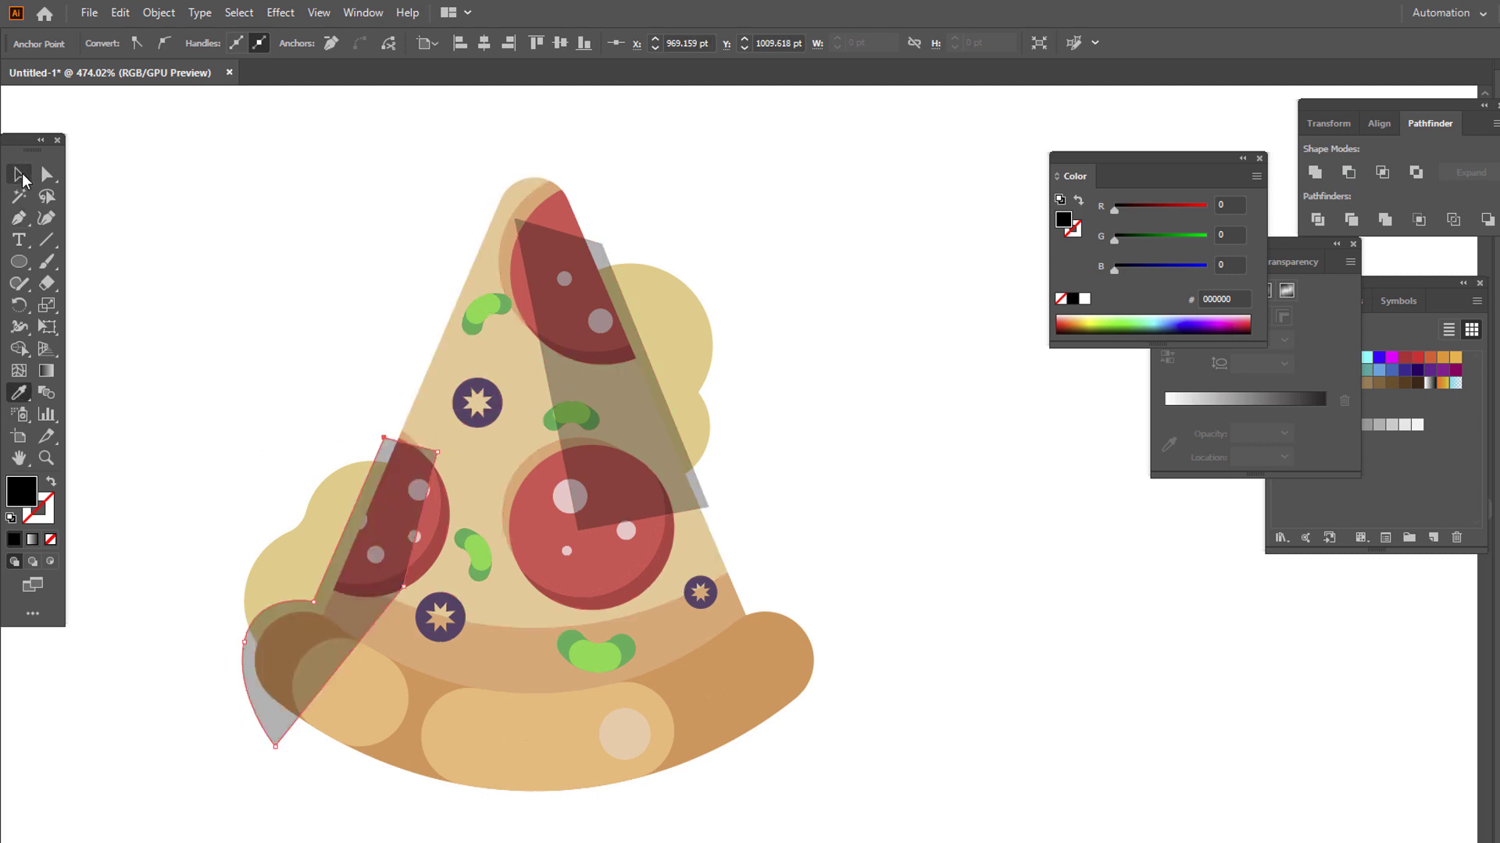
Send both shadow shapes together with the background shapes to the back, behind the pizza slice.
click(21, 176)
shift+click(615, 411)
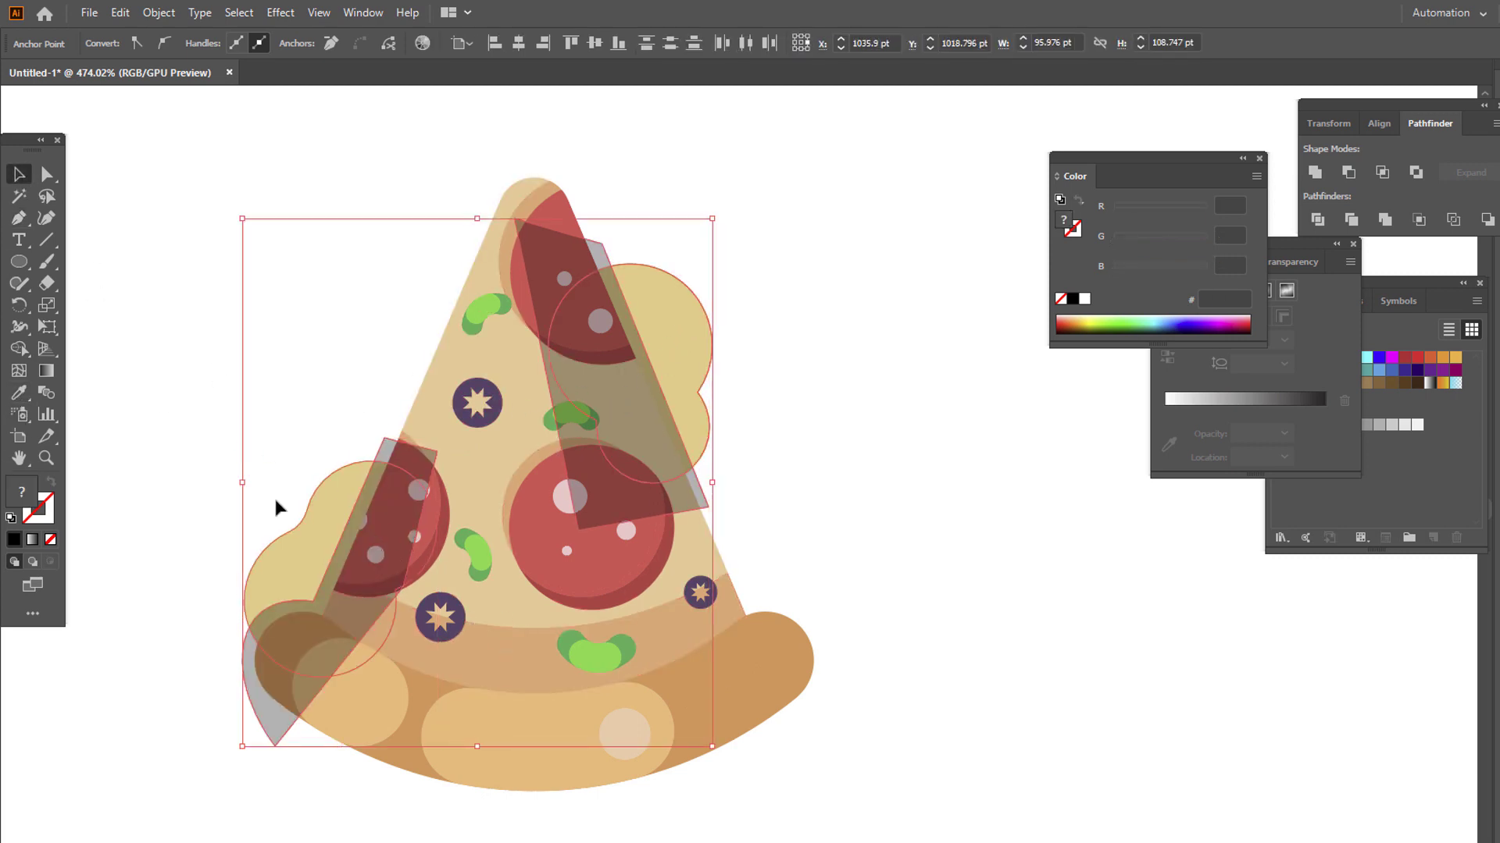
shift+click(678, 320)
right_click(678, 321)
mouse_move(781, 539)
click(953, 607)
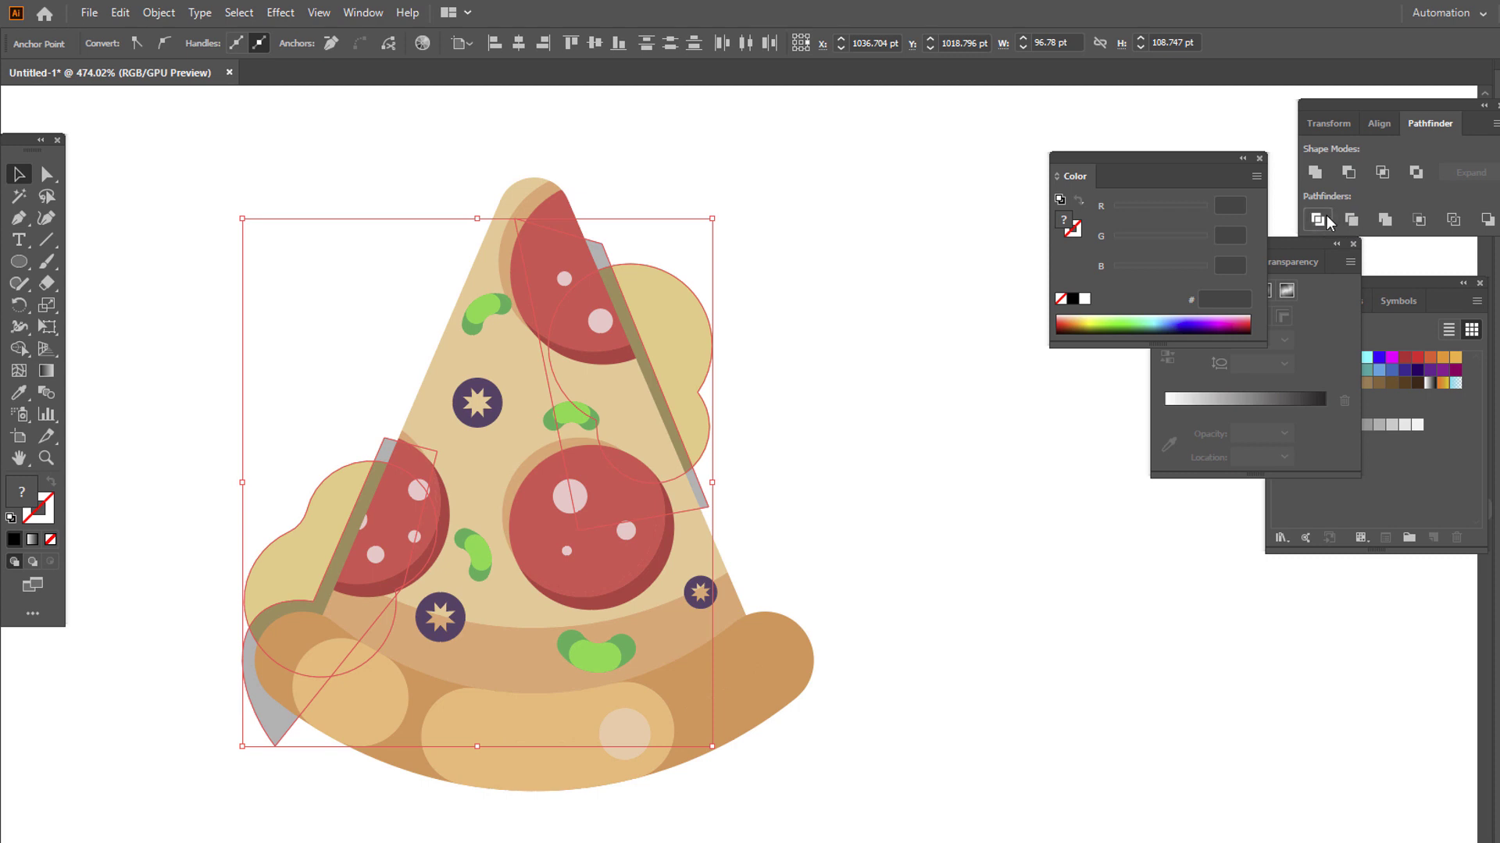
Divide the shadows and background shapes into separate pieces and delete the shadow pieces extending beyond the background shapes.
right_click(685, 324)
click(797, 475)
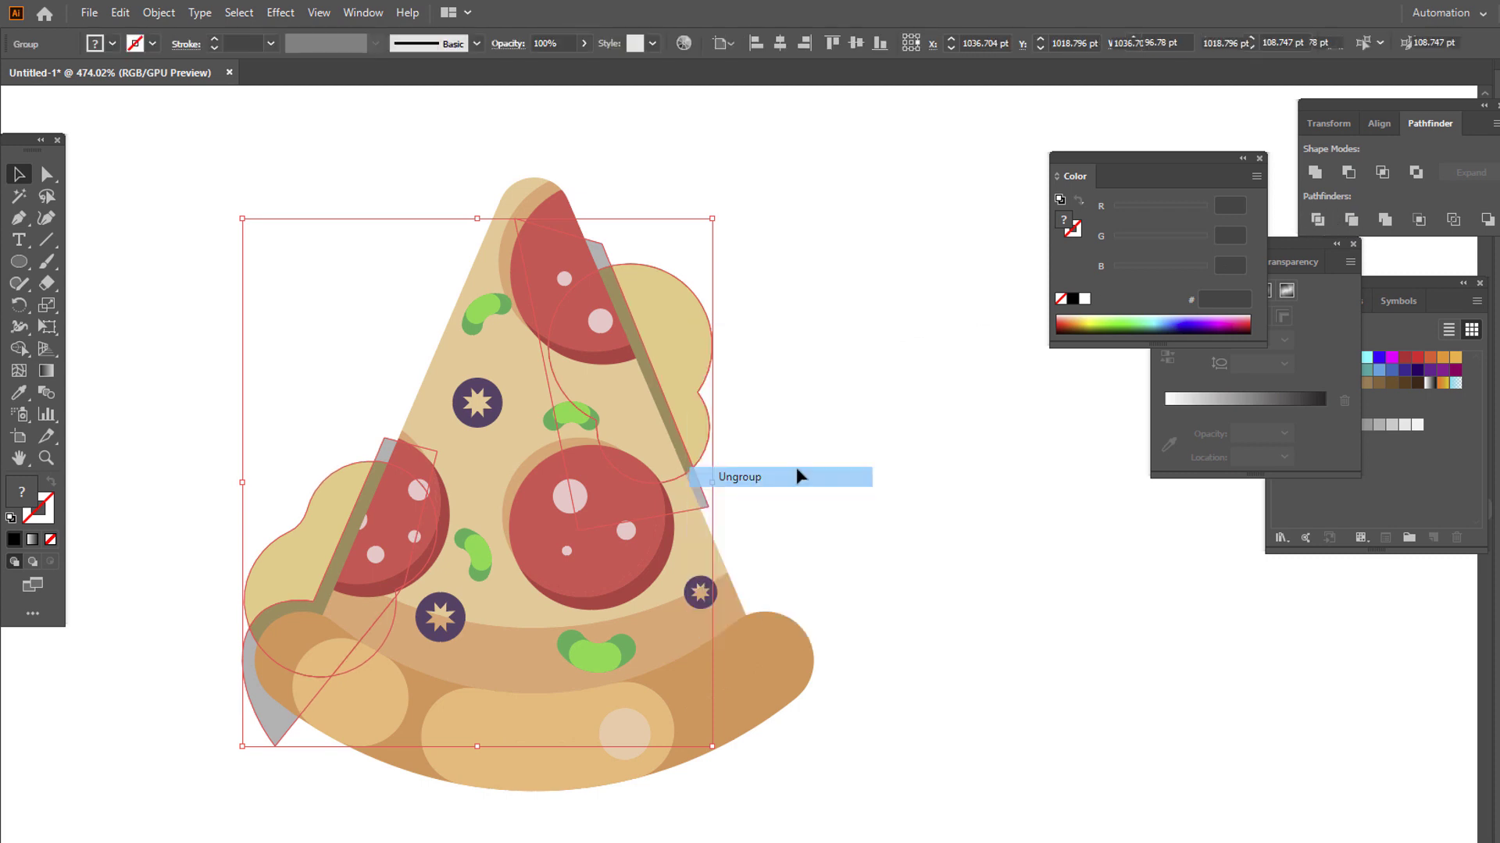
click(274, 734)
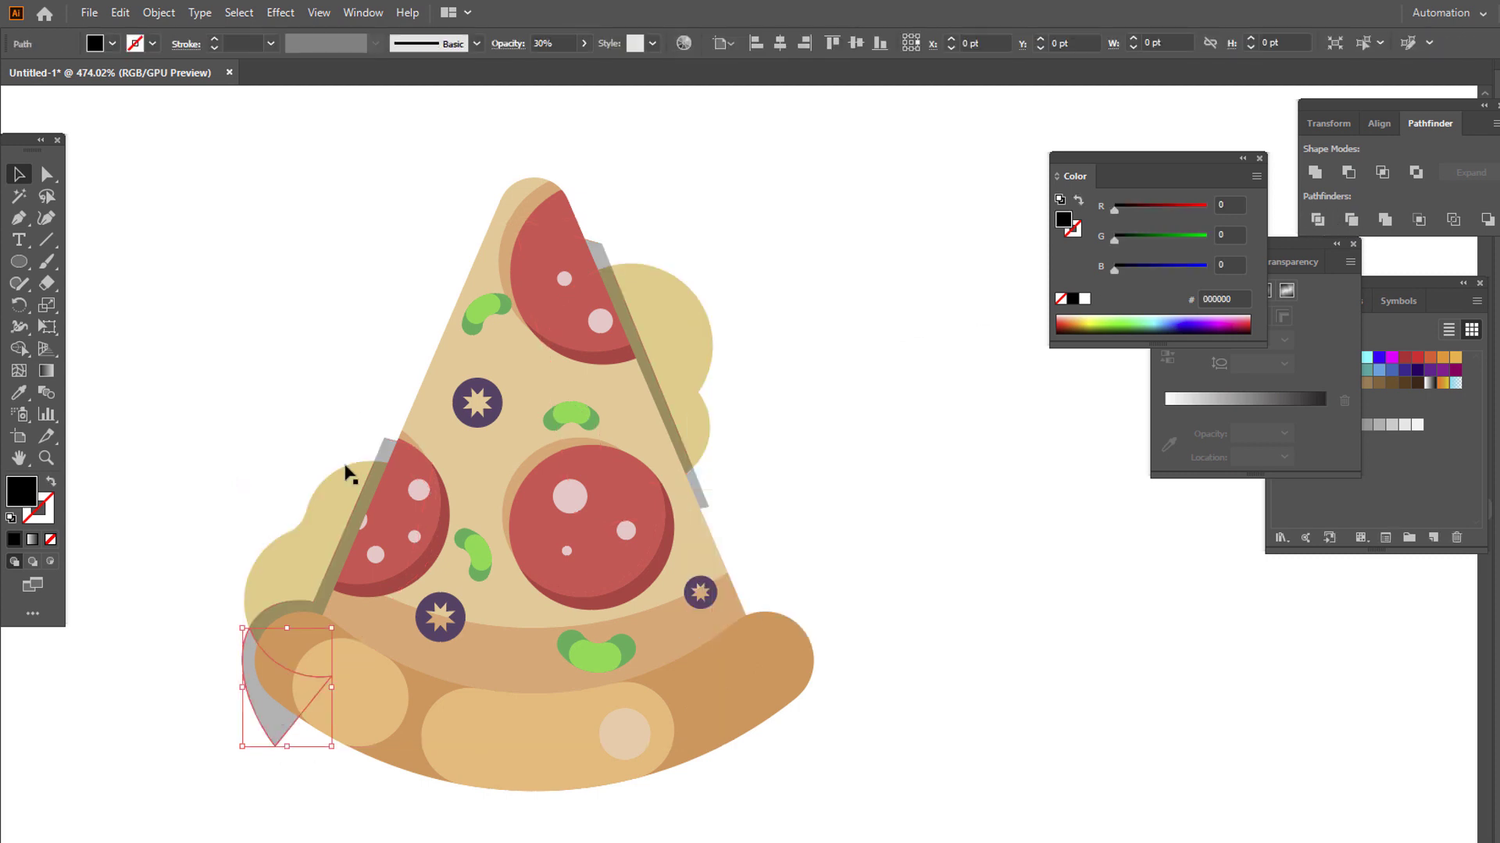
shift+click(395, 445)
shift+click(596, 261)
key(Delete)
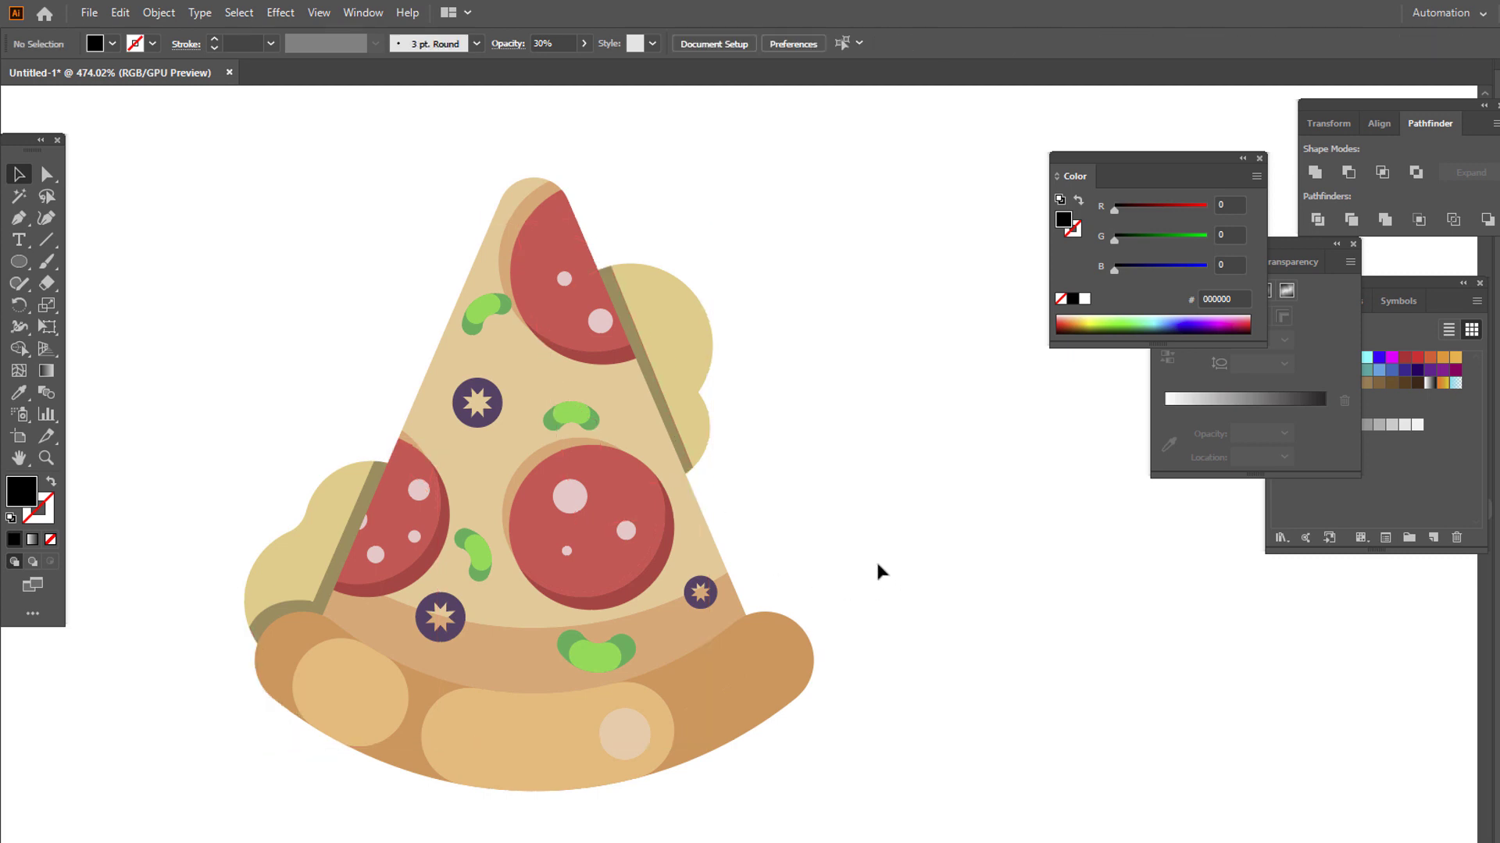
Round the inner corner of the left shadow where it meets the slice's edge and the crust.
key(z)
drag(852, 514, 703, 535)
drag(457, 623, 585, 628)
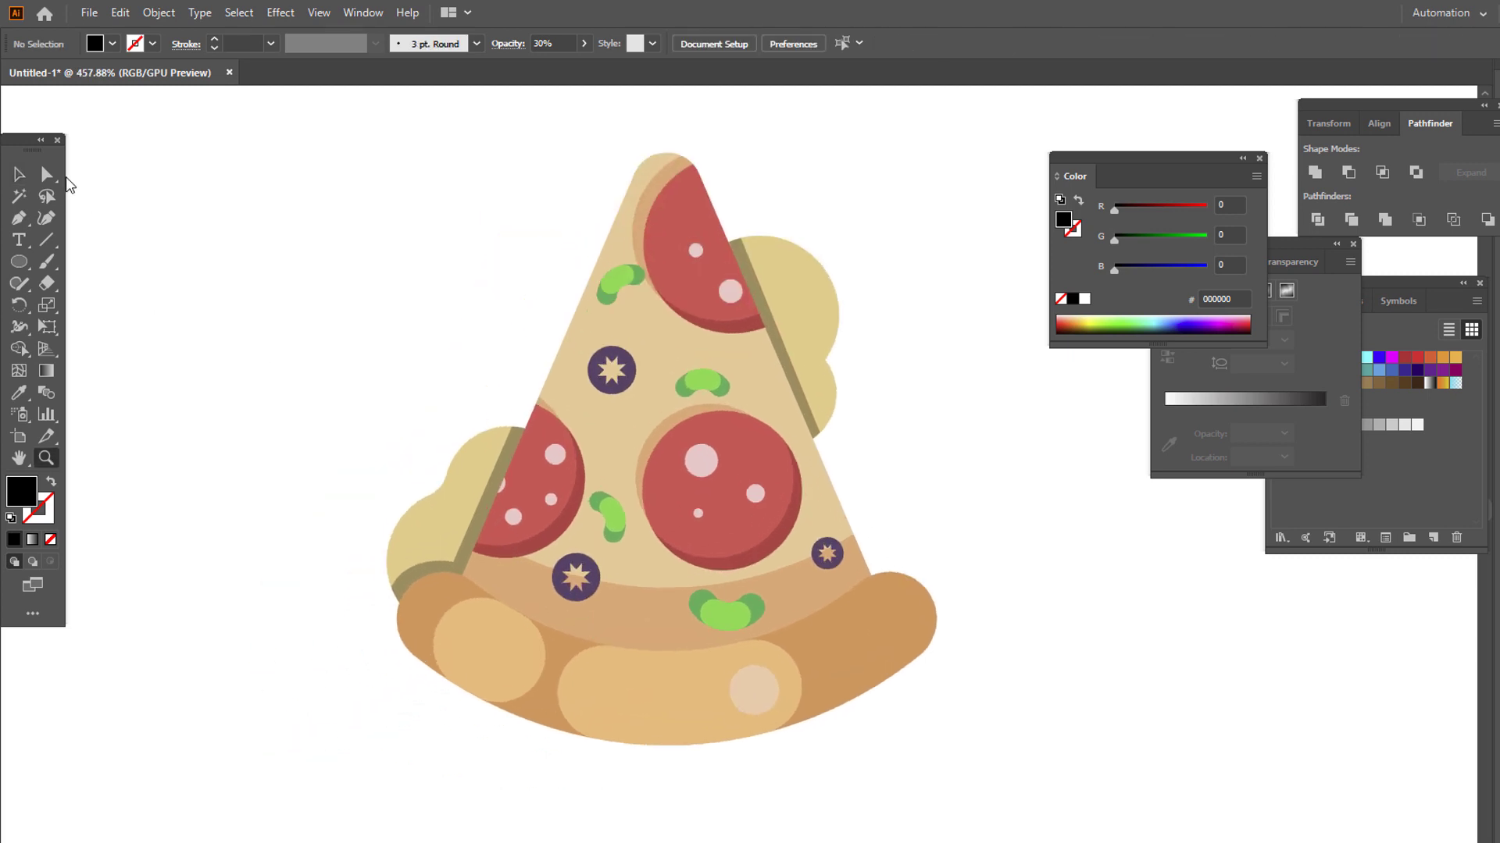
click(452, 566)
drag(445, 551, 434, 512)
click(344, 347)
key(z)
drag(636, 419, 578, 441)
drag(685, 344, 769, 422)
click(27, 186)
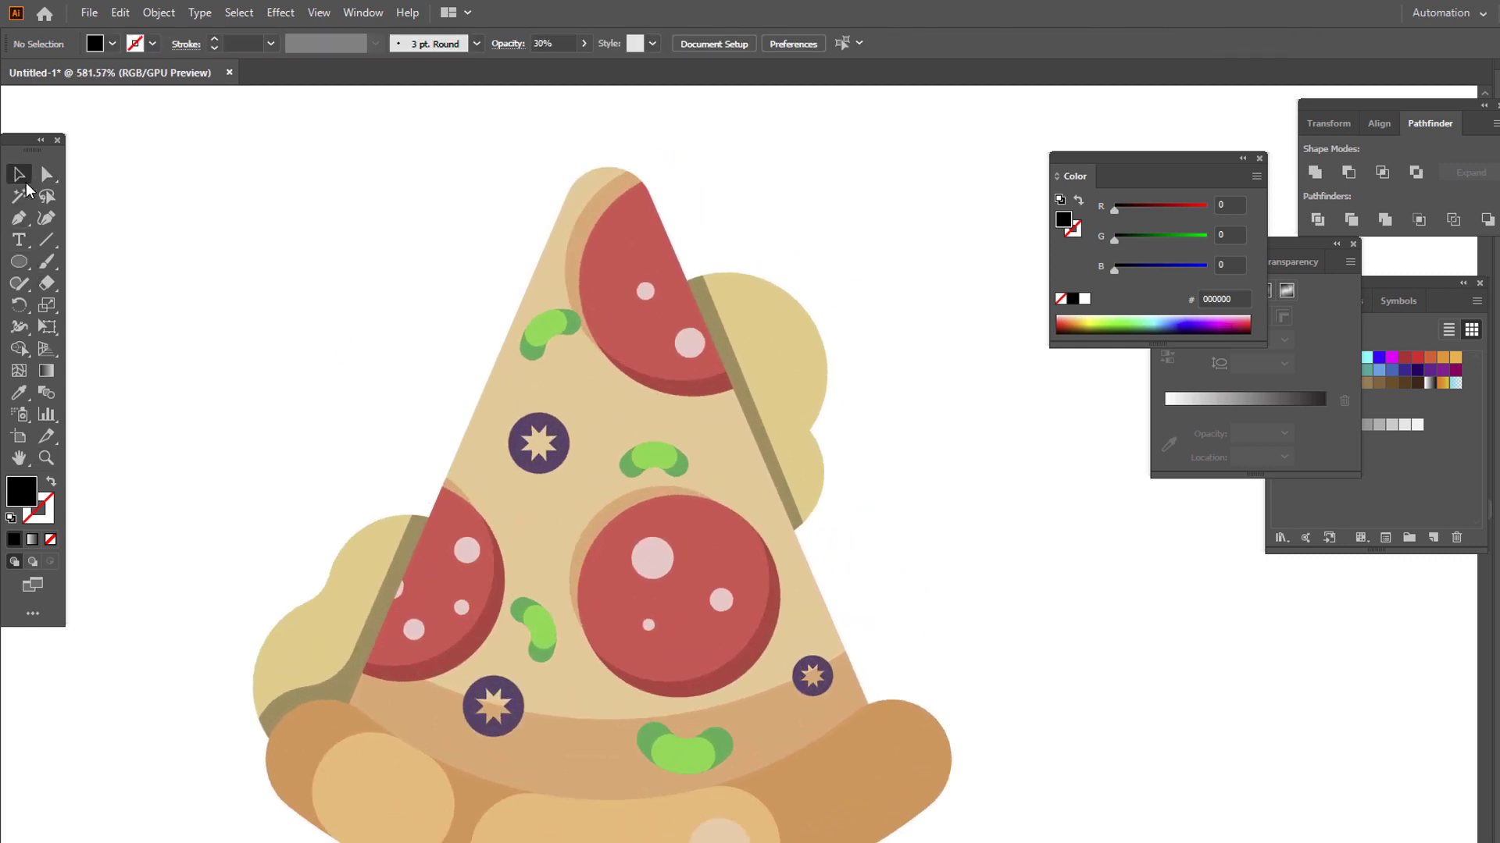
Select both dark shadows on the yellow background shapes and lower their opacity to 15%.
click(373, 597)
shift+click(720, 344)
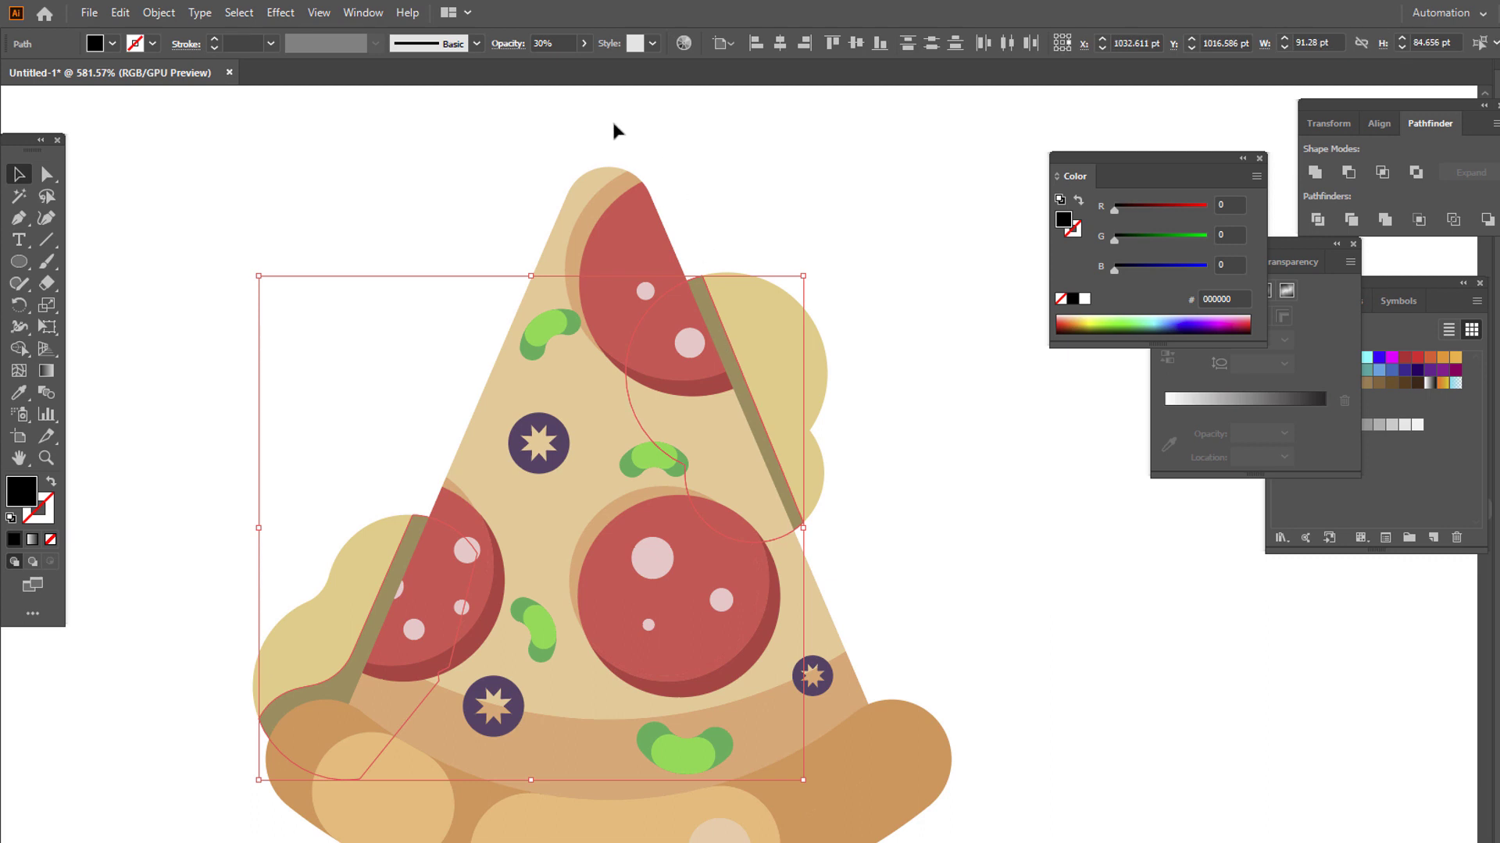
click(584, 44)
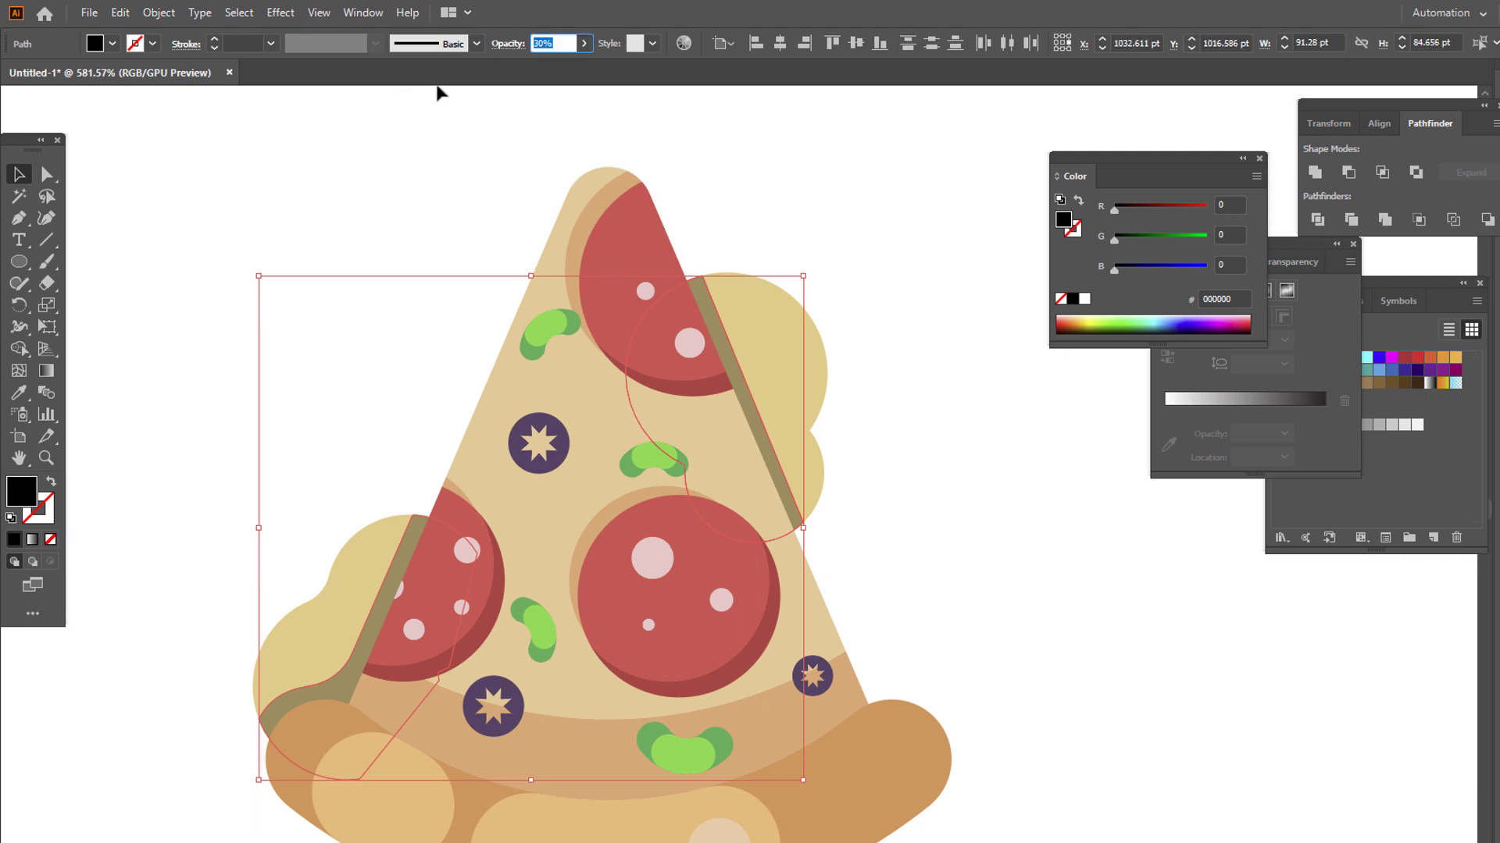
text(15)
key(Return)
click(1004, 651)
Draw a closed black four-point Pen shape, about 100 × 115 pt, from the slice's tip to both crust ends and the crust's lower middle.
key(z)
drag(1004, 650, 961, 639)
drag(992, 664, 814, 525)
key(p)
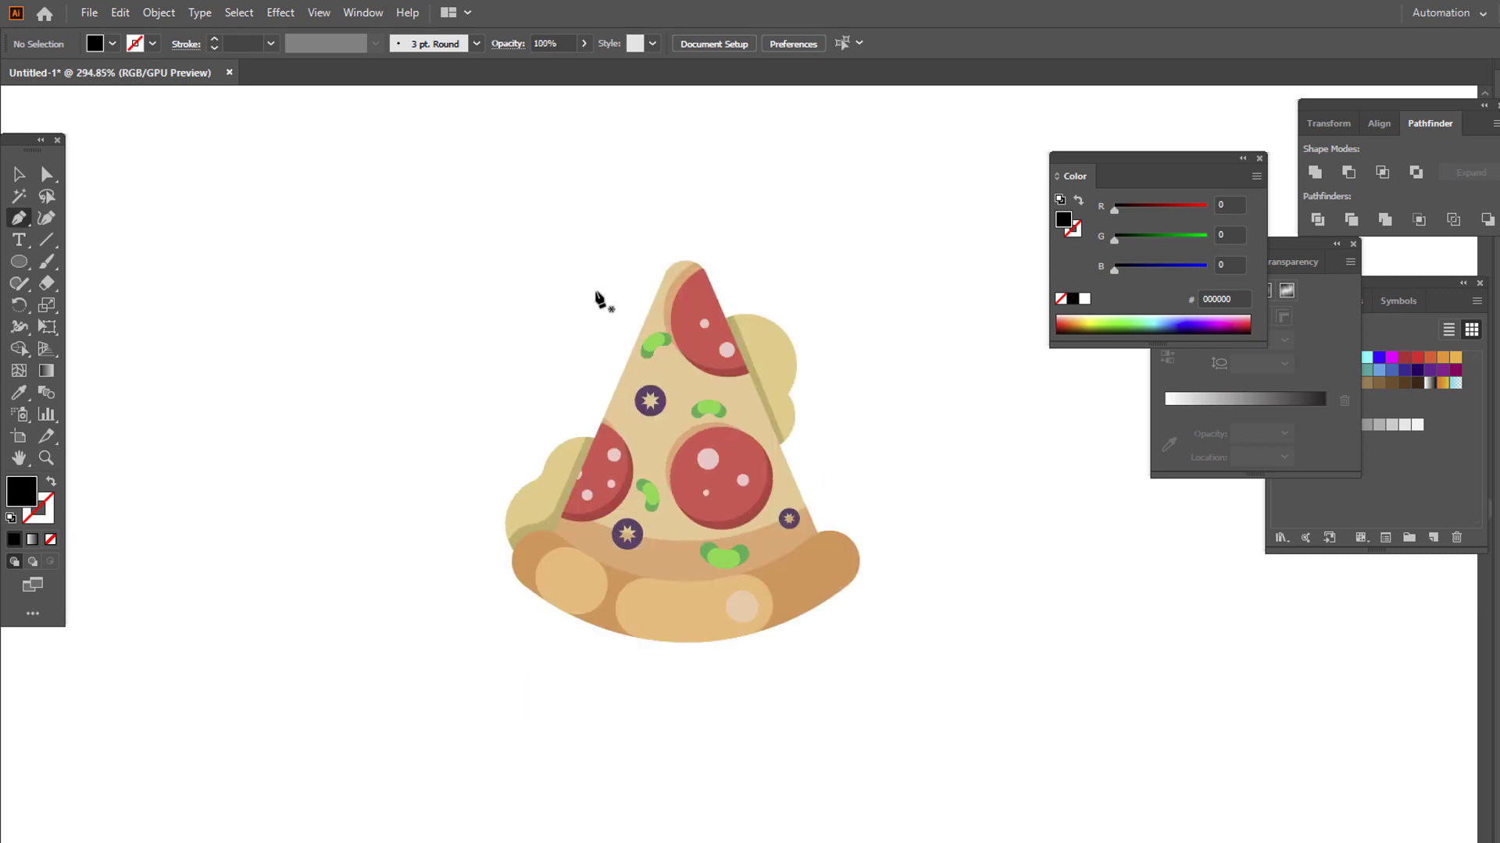
click(682, 271)
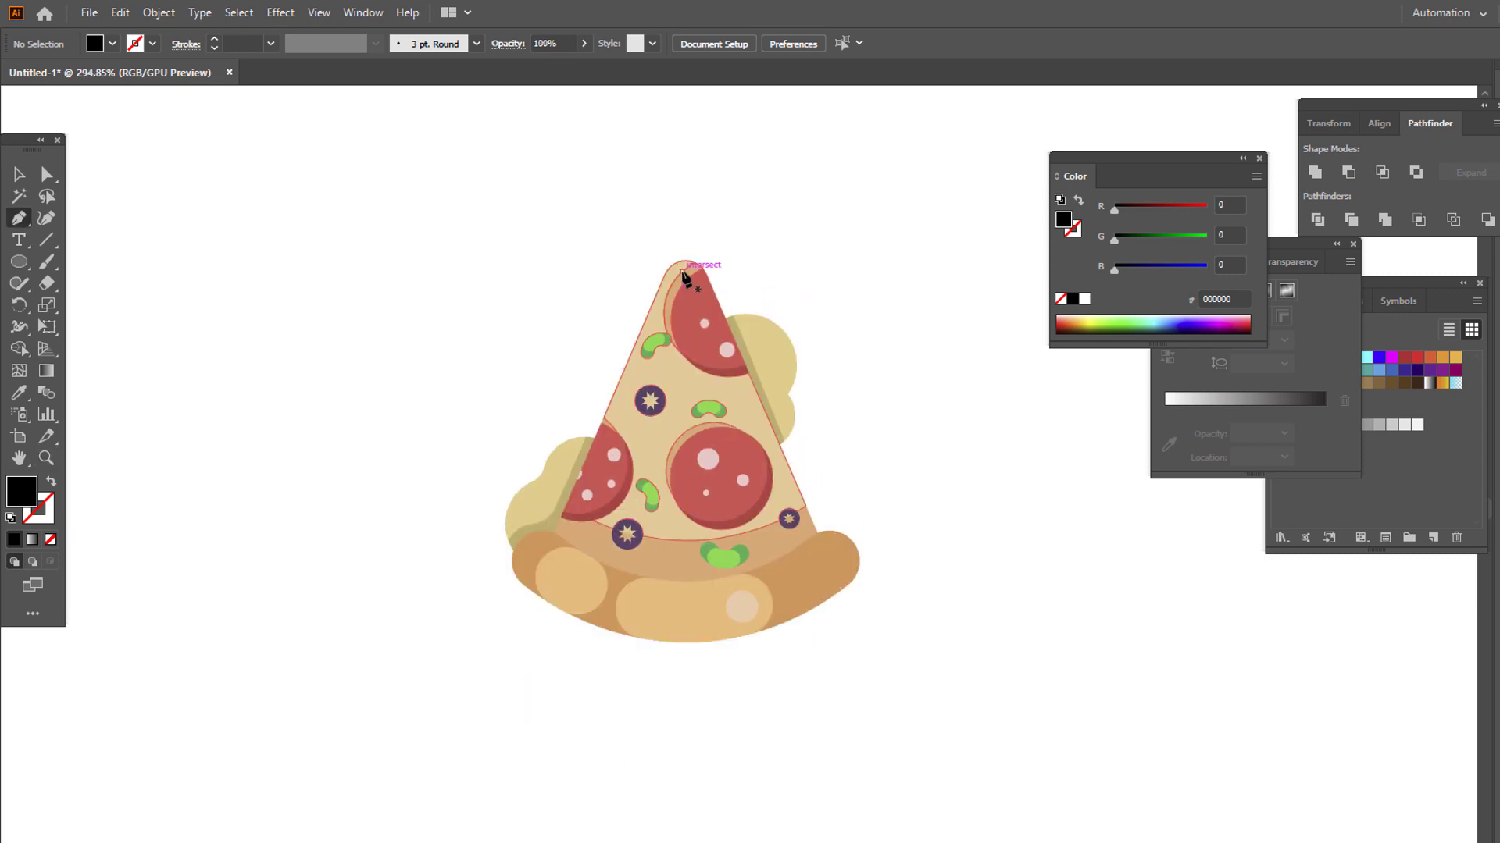
click(532, 553)
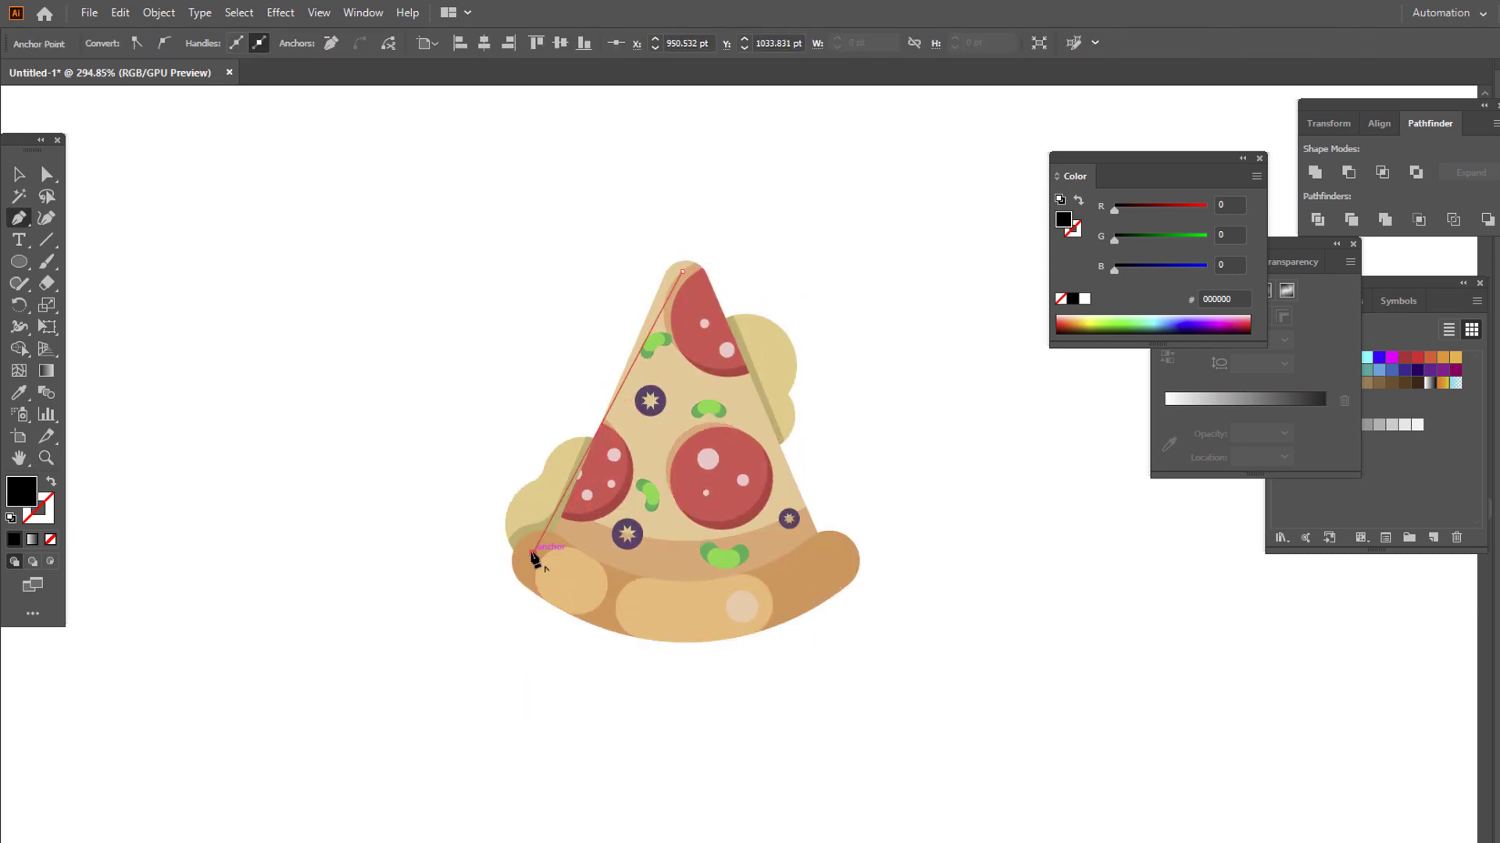
click(685, 617)
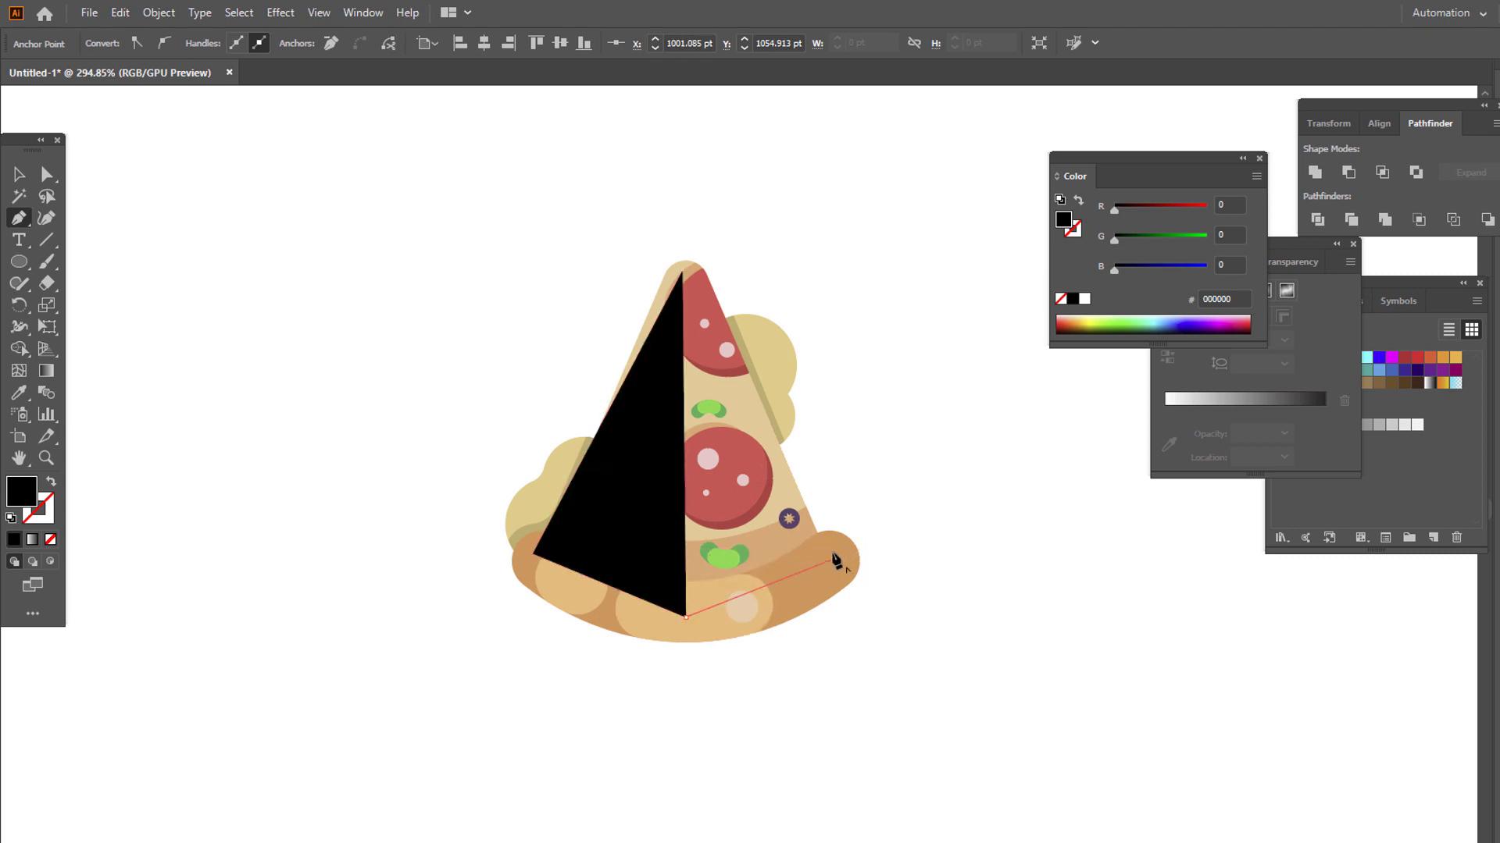
click(836, 560)
click(682, 271)
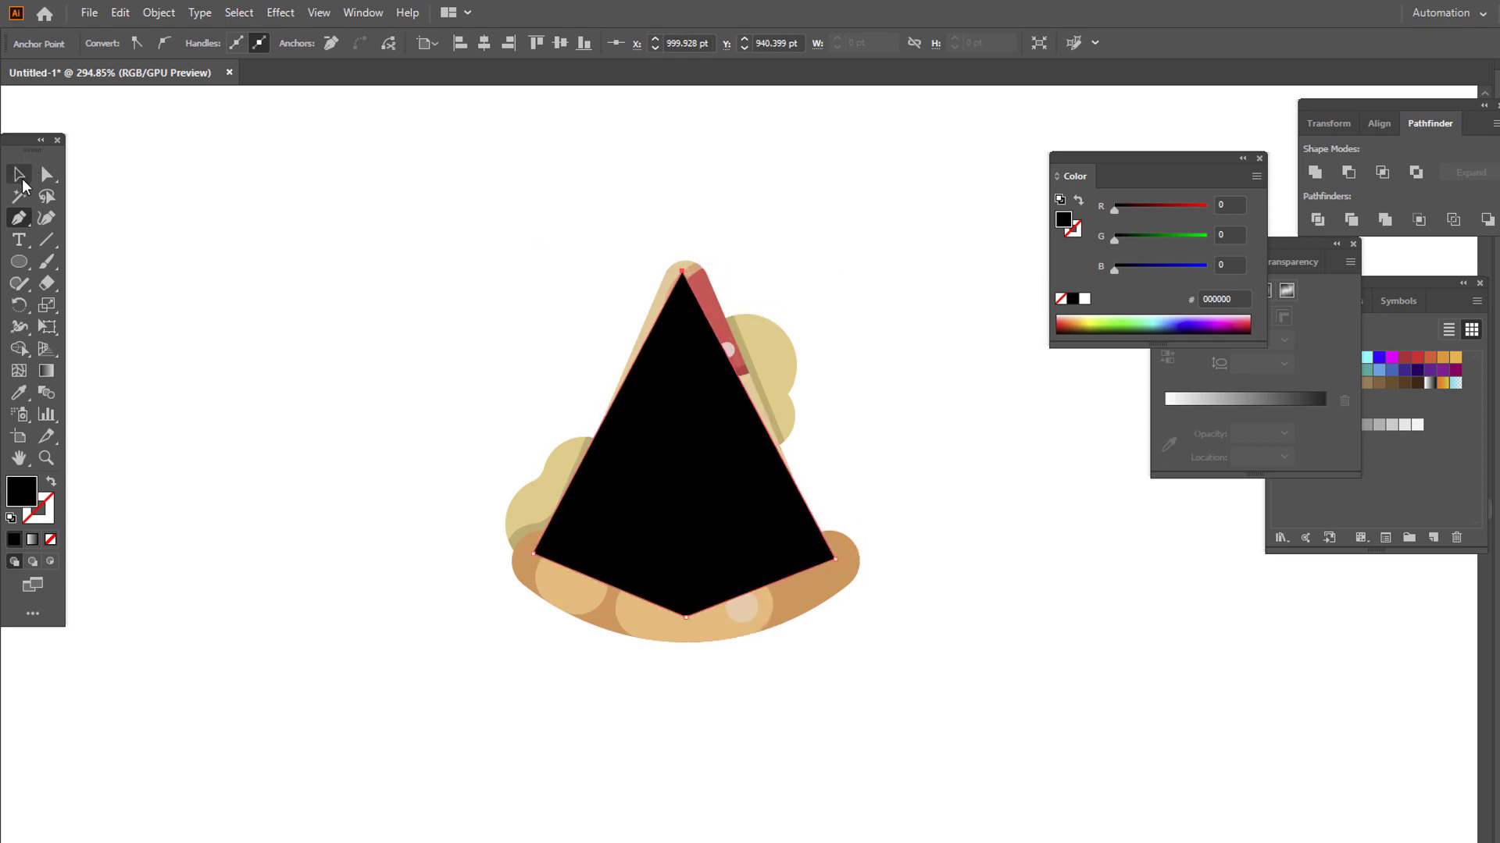
Send the black shape to the back behind the pizza and scale it about its center to about 91 × 104 pt.
click(22, 181)
click(898, 559)
click(732, 504)
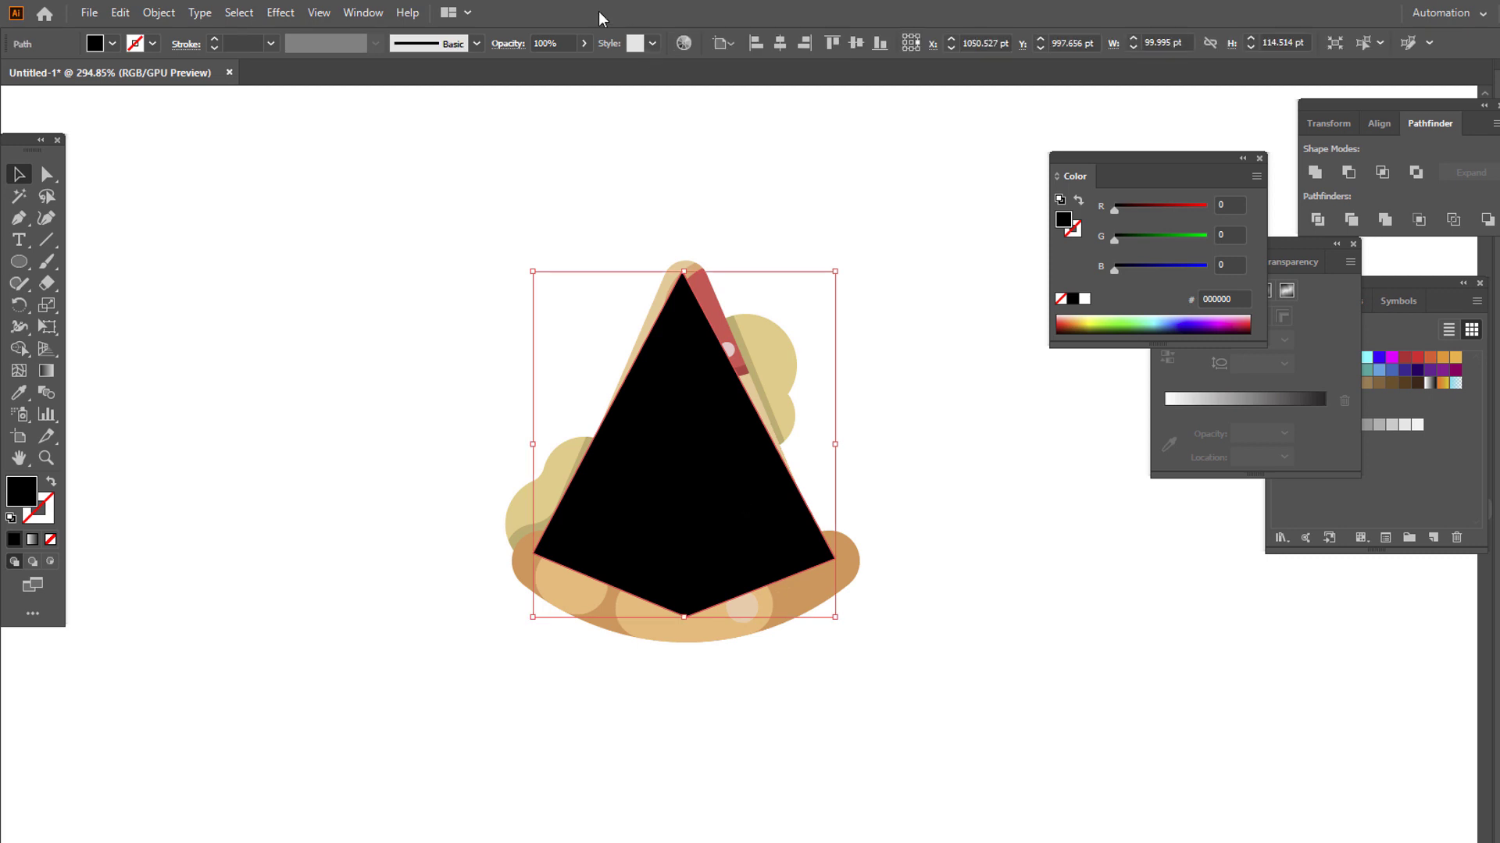
right_click(698, 417)
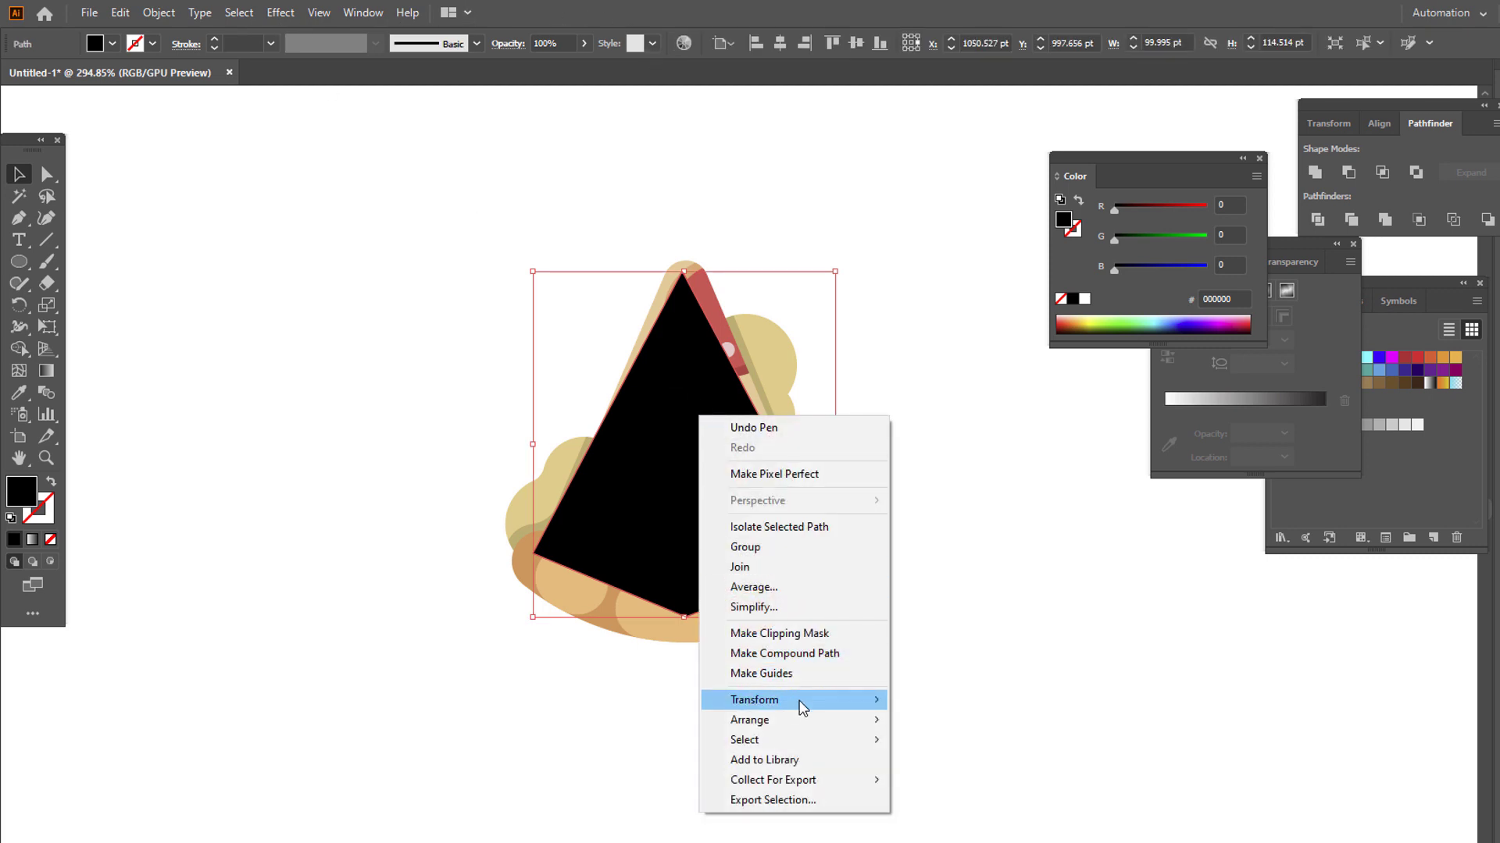
mouse_move(800, 717)
click(1009, 783)
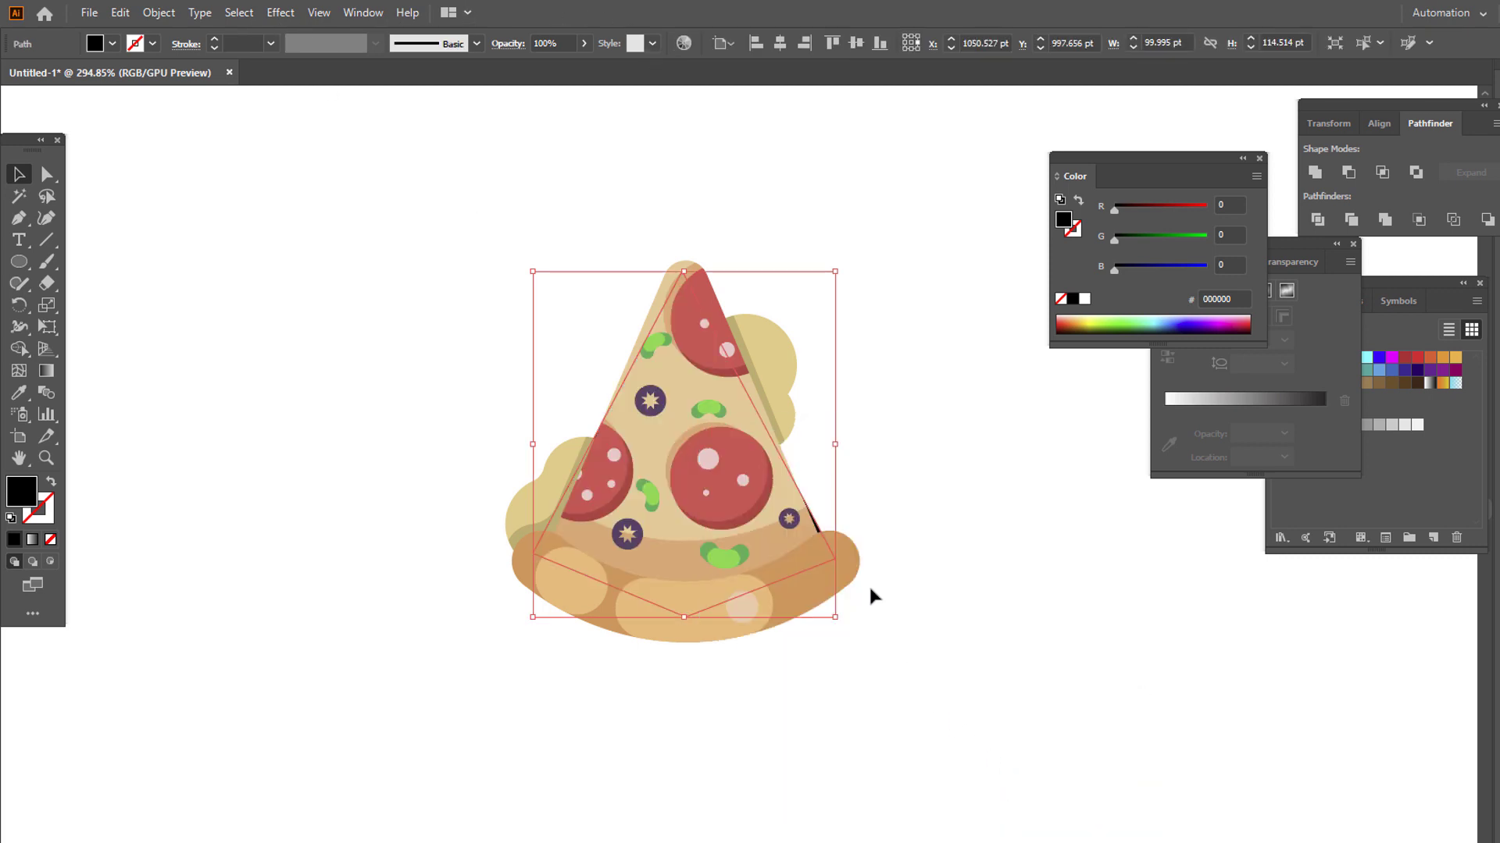
drag(836, 620, 821, 606)
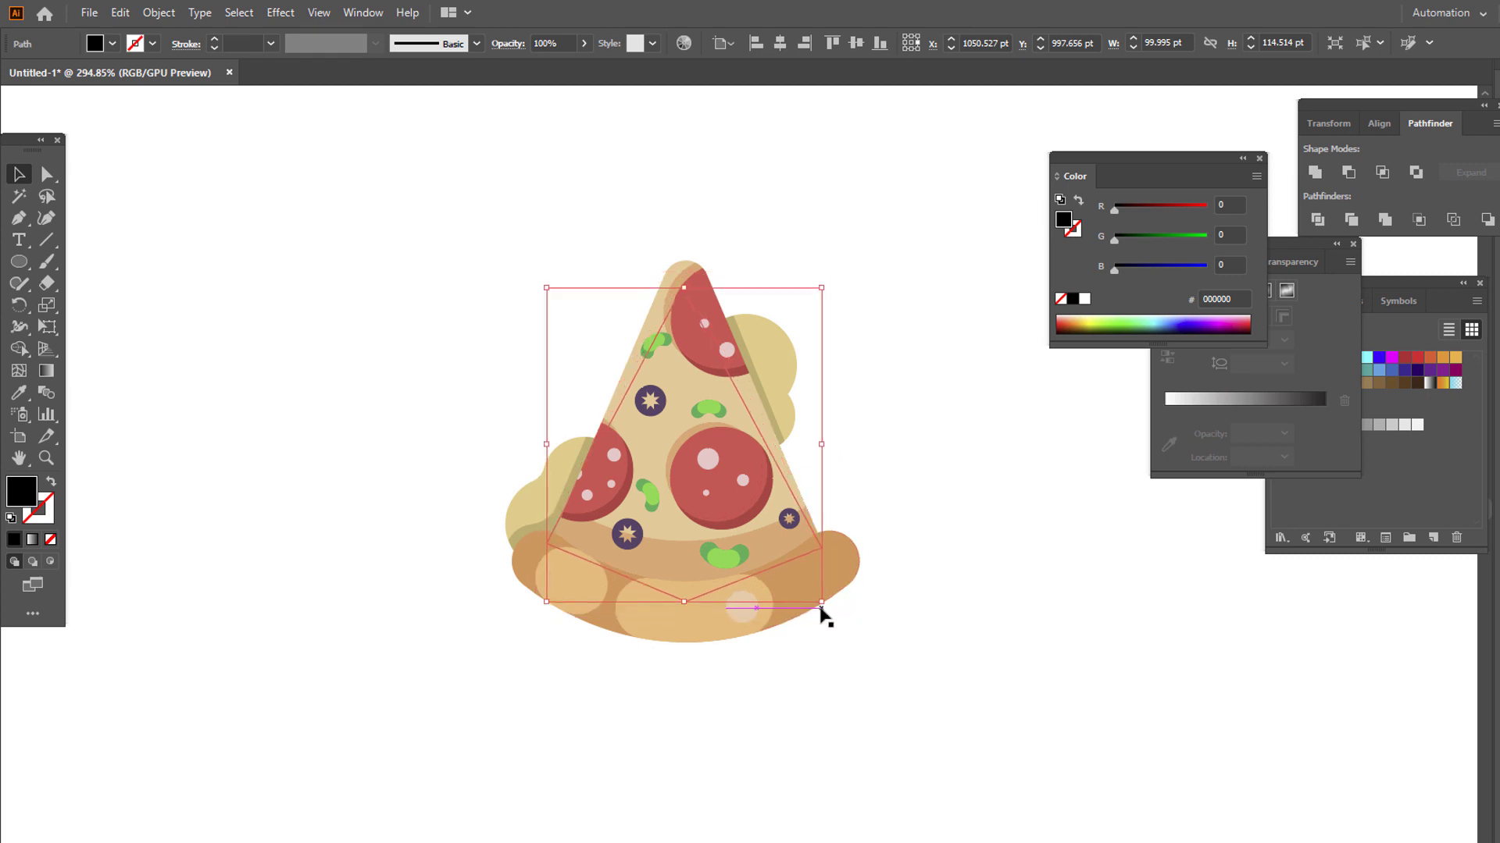
Apply a Gaussian Blur with a radius of 15 pixels to the black shape behind the pizza.
click(276, 21)
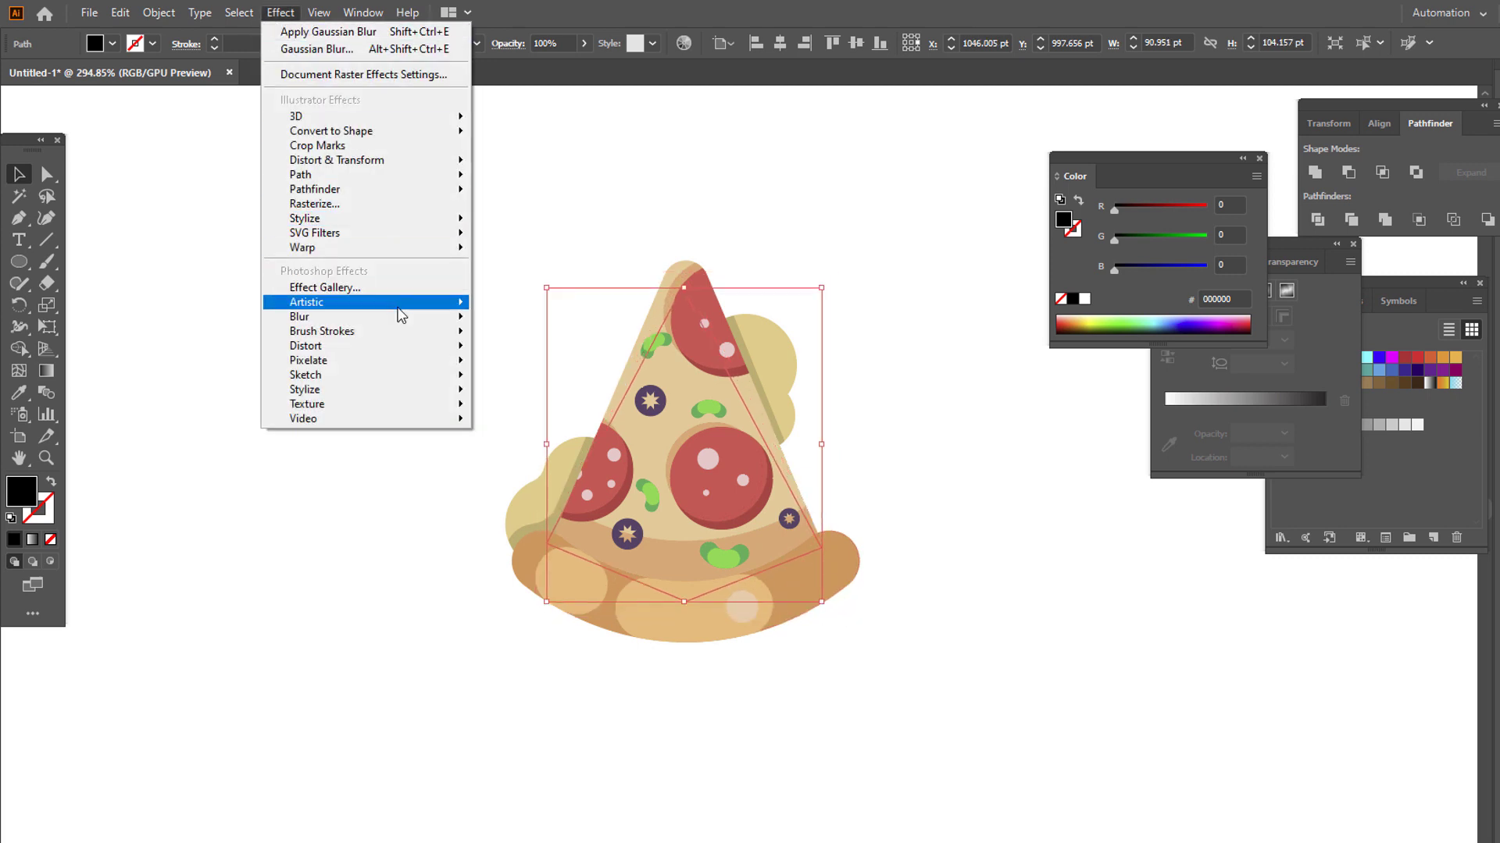
mouse_move(402, 317)
click(539, 319)
click(1142, 377)
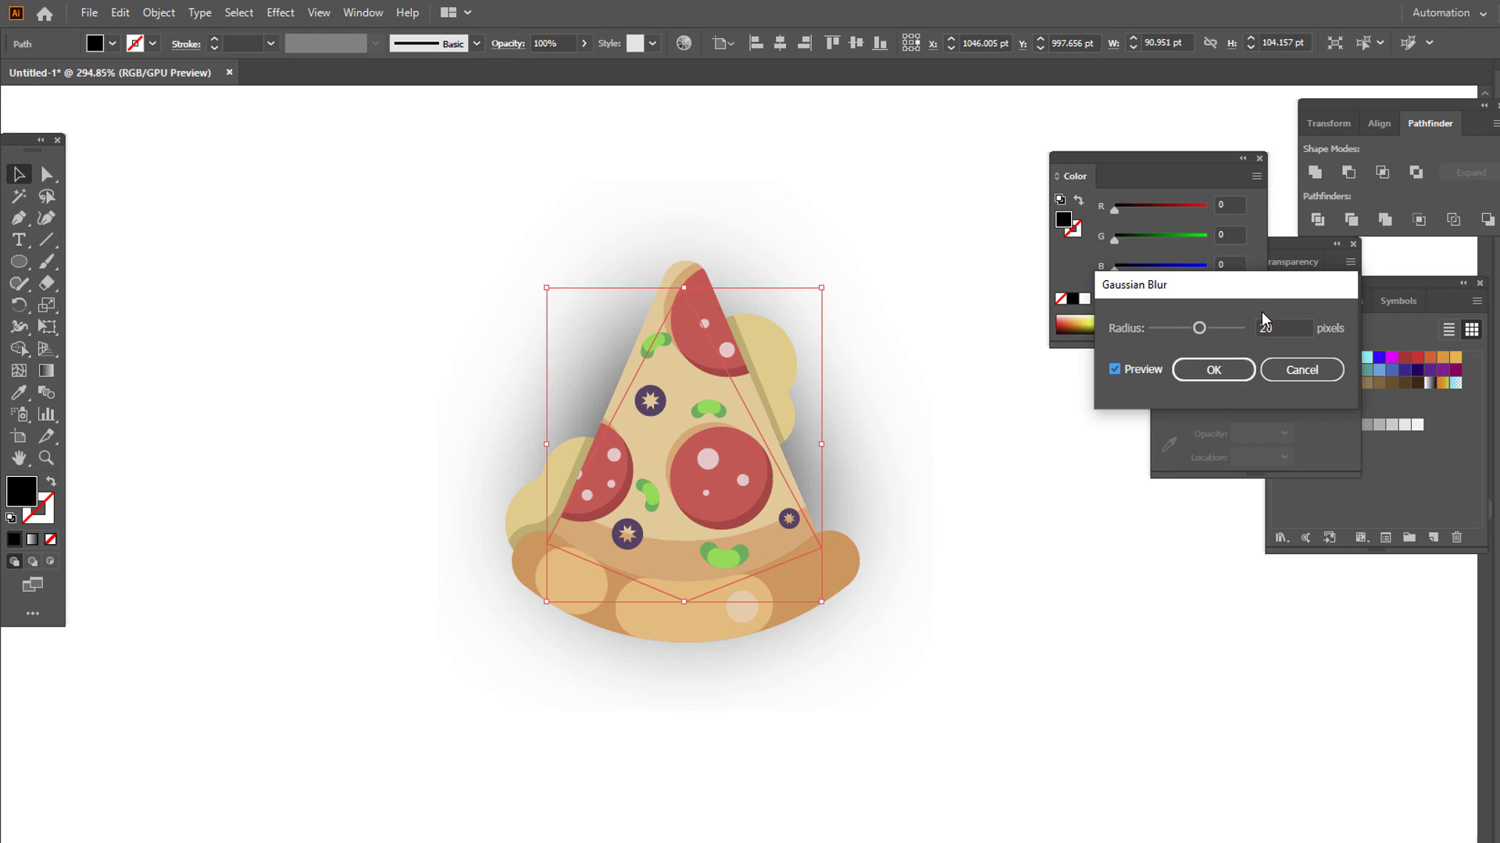
drag(1265, 329, 1320, 344)
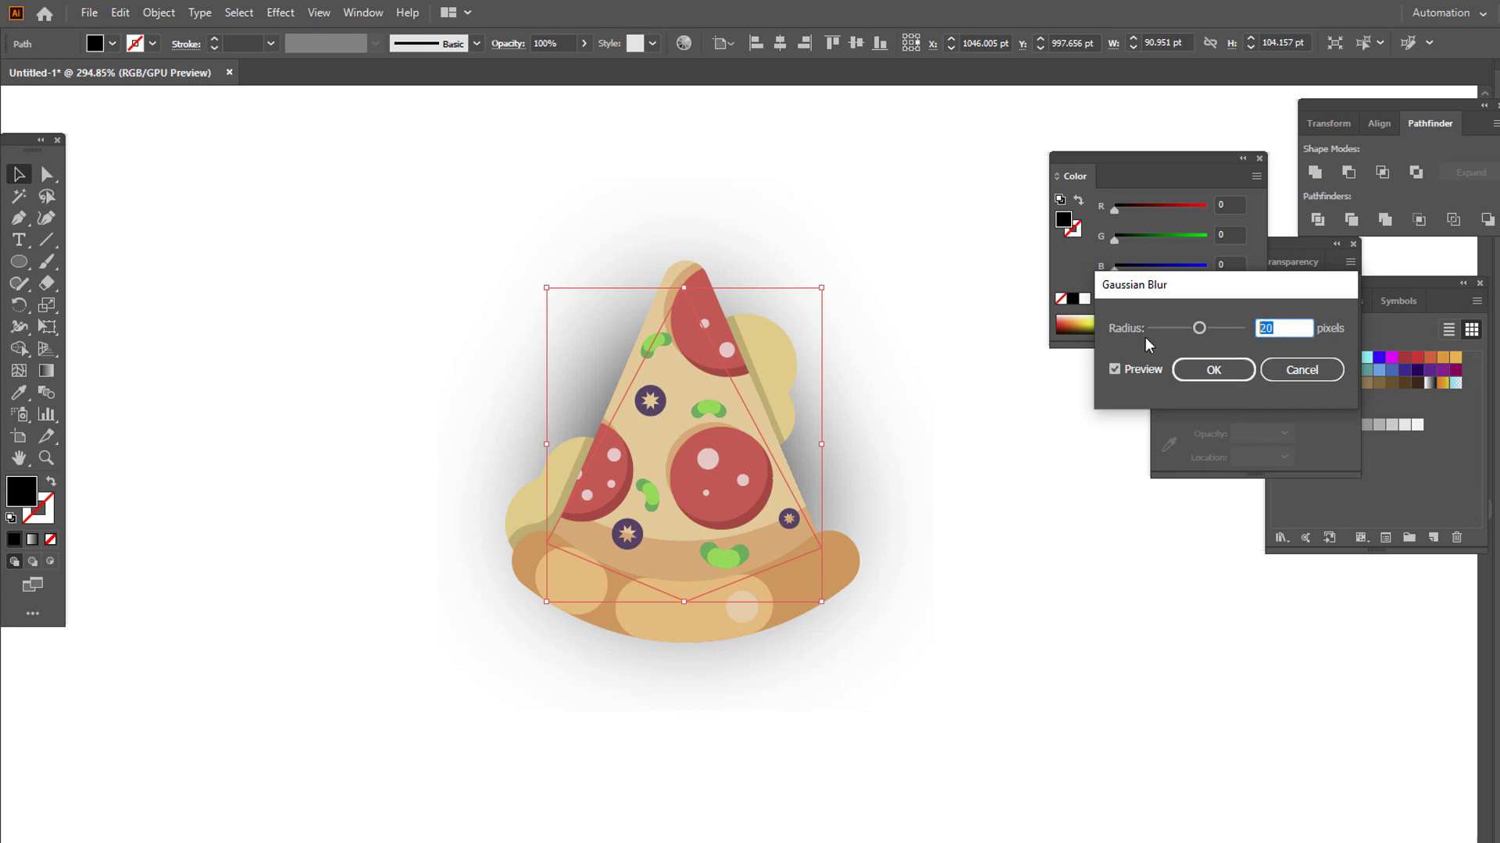
key(Tab)
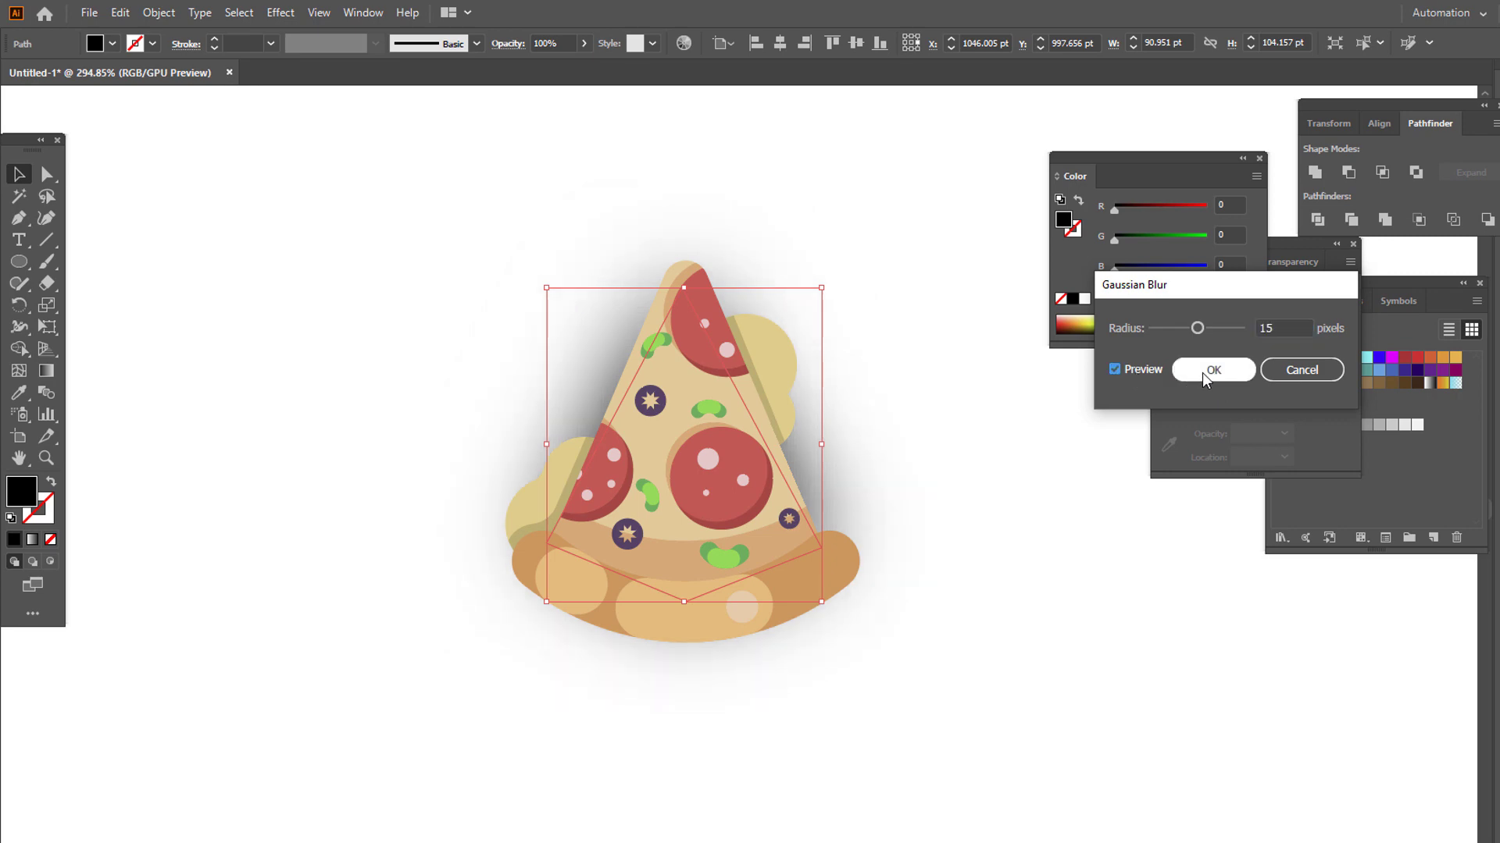
click(1250, 329)
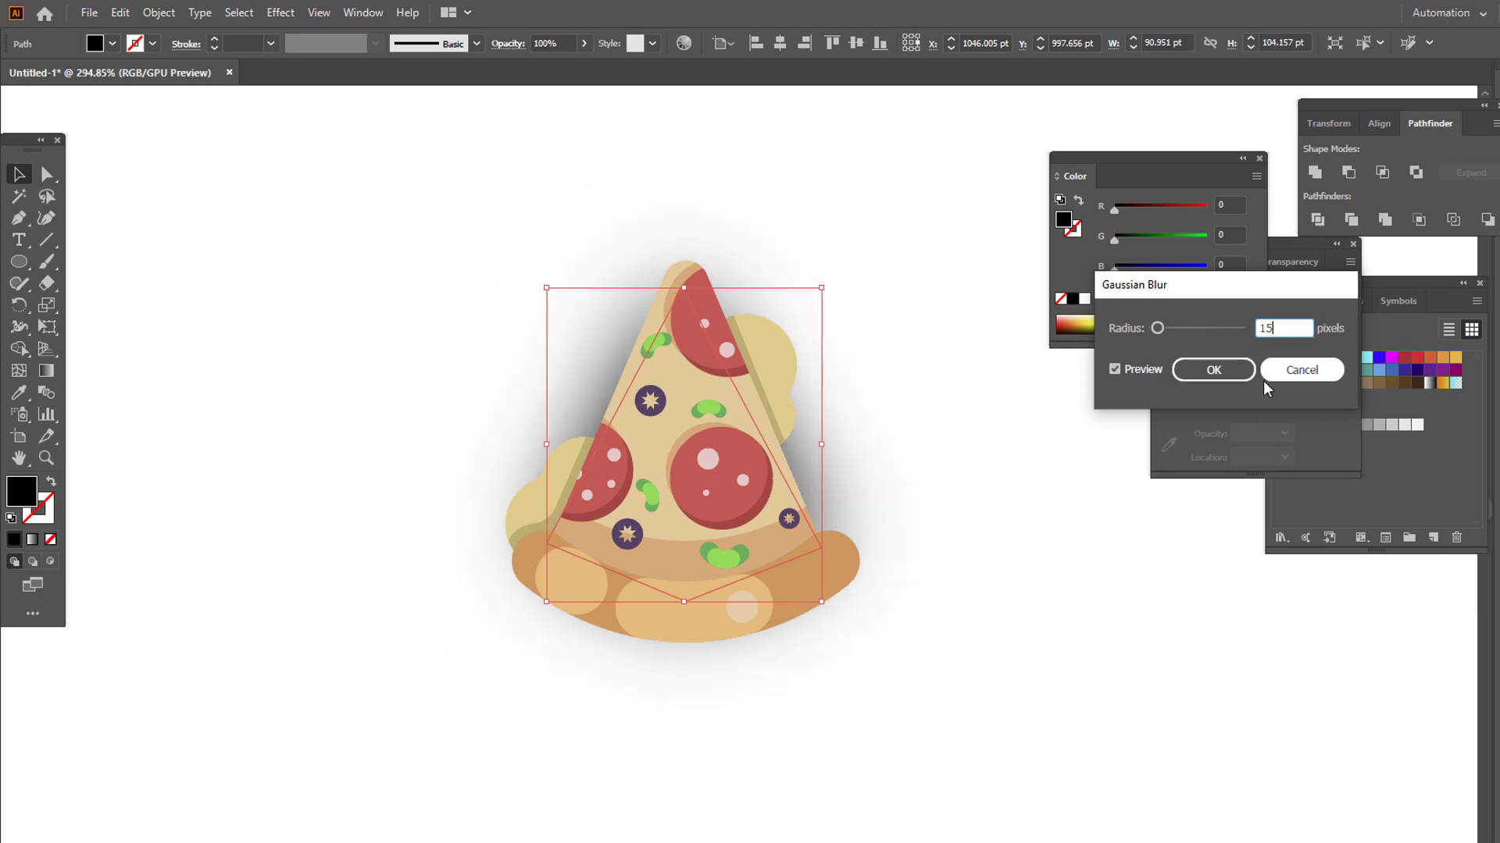
click(1141, 373)
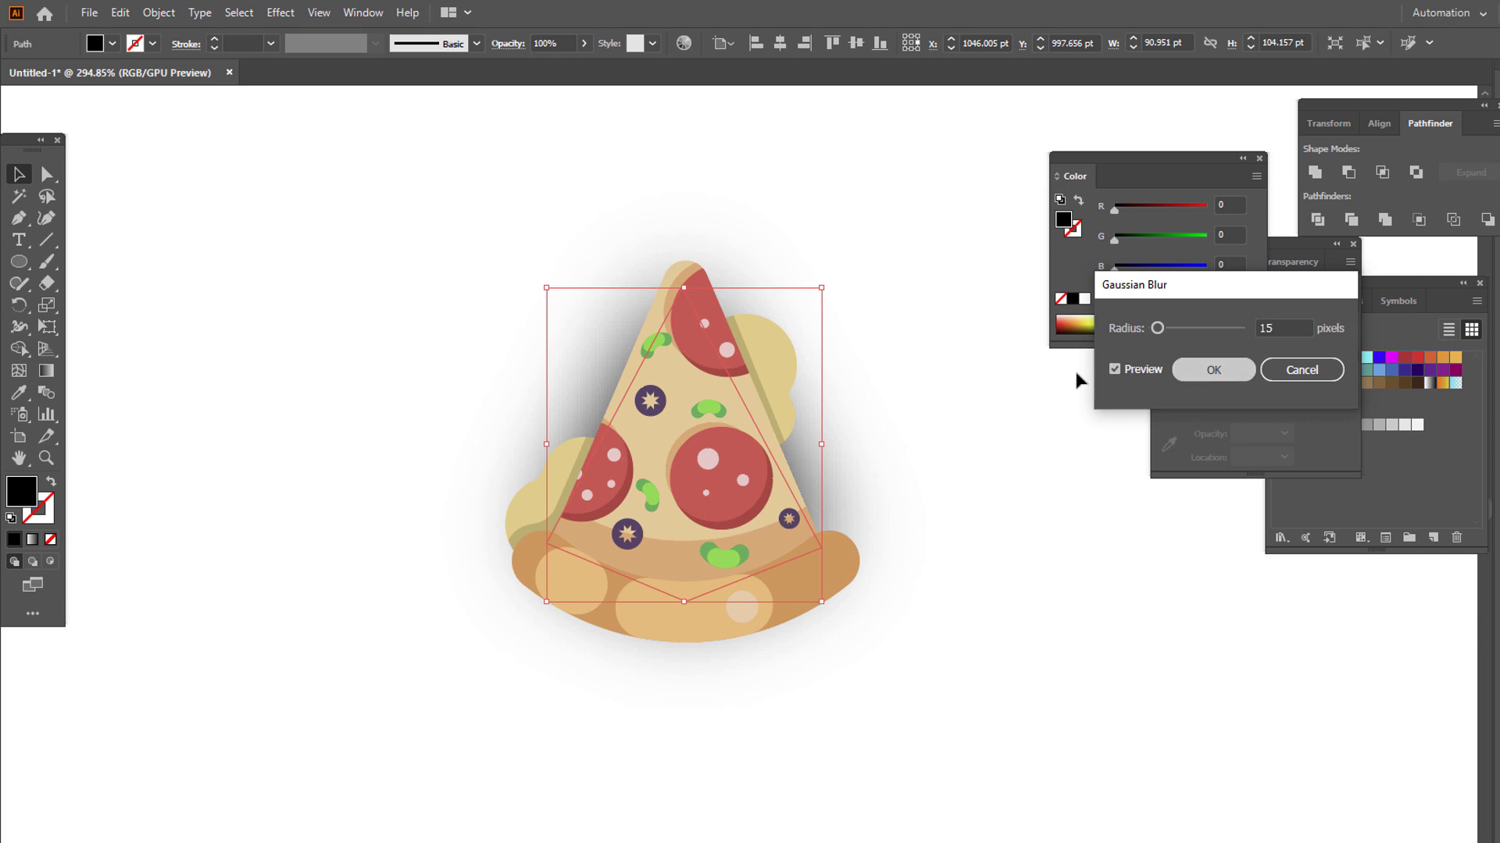
key(Return)
Nudge the blurred shadow down in small steps so it falls below the crust, and deselect it.
key(Down)
key(Down)
key(Down)
key(Down)
key(Down)
key(Down)
key(Down)
key(Down)
key(Down)
key(Down)
key(Down)
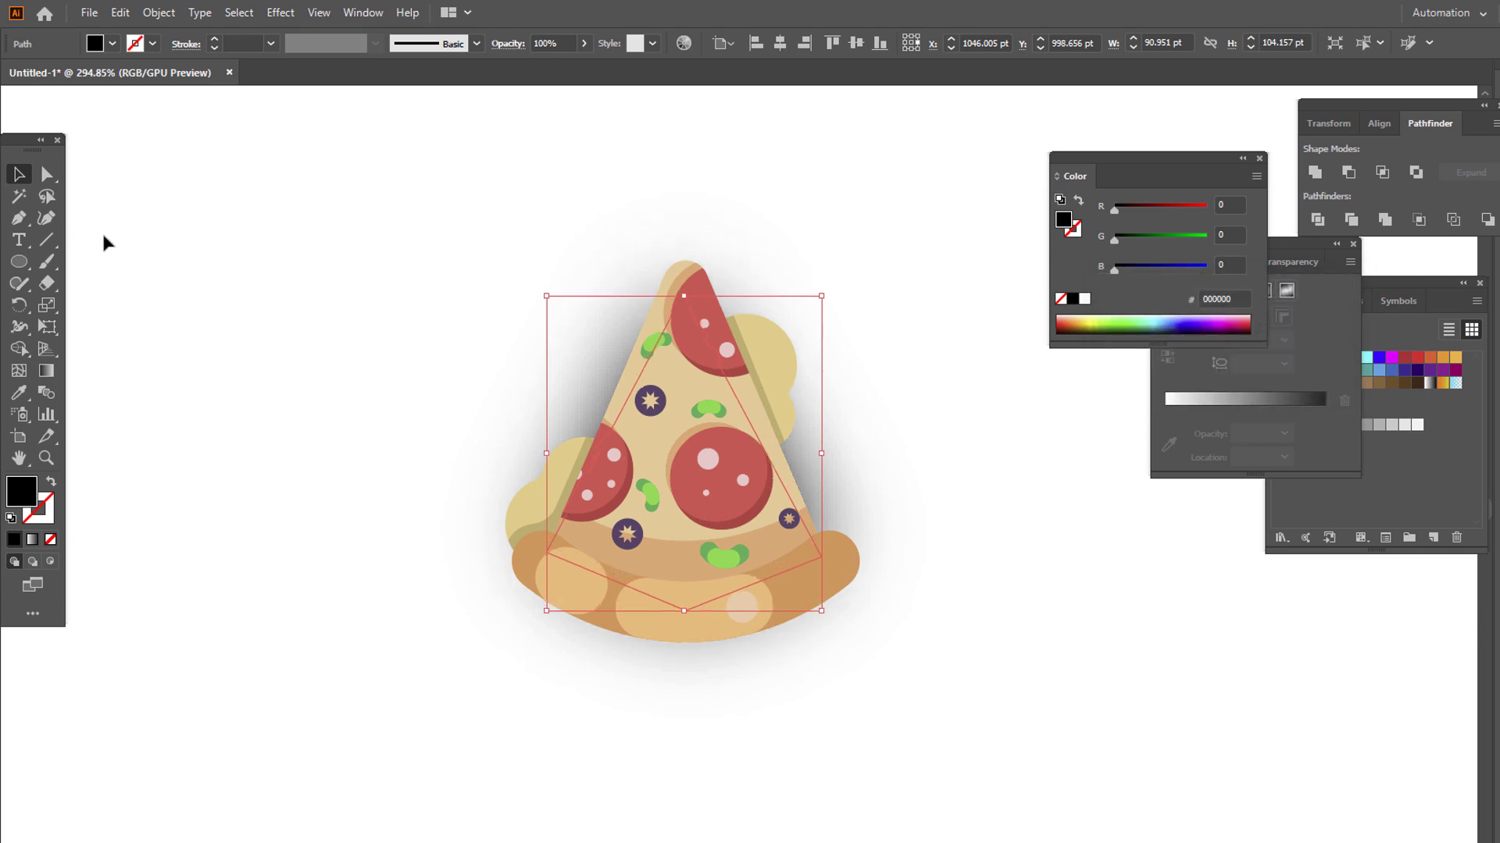
click(1004, 604)
key(z)
drag(1002, 602, 895, 582)
click(891, 537)
drag(496, 406, 522, 418)
drag(524, 418, 561, 440)
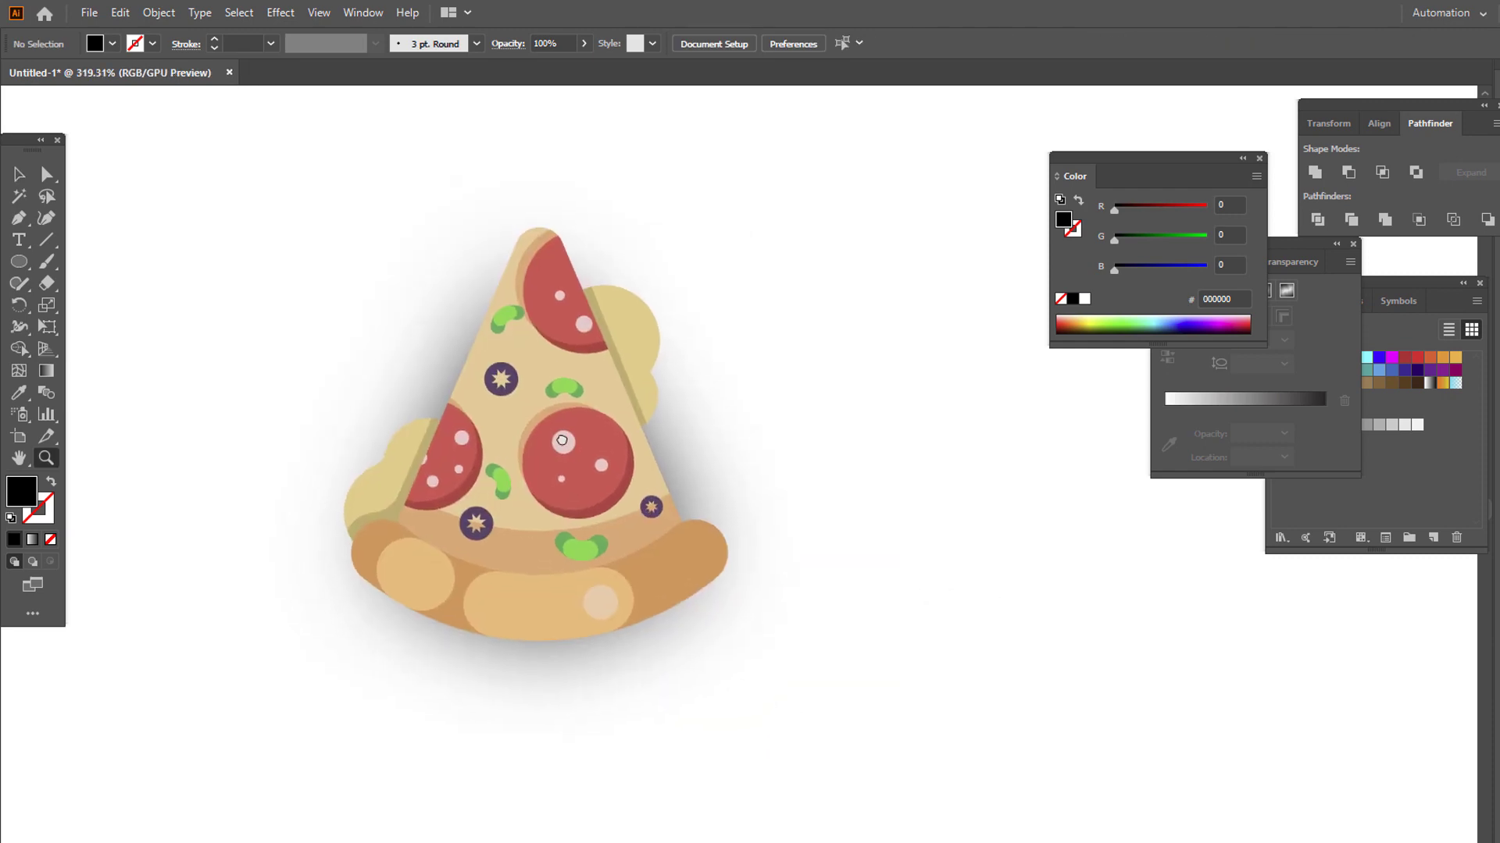
key(v)
drag(823, 465, 948, 472)
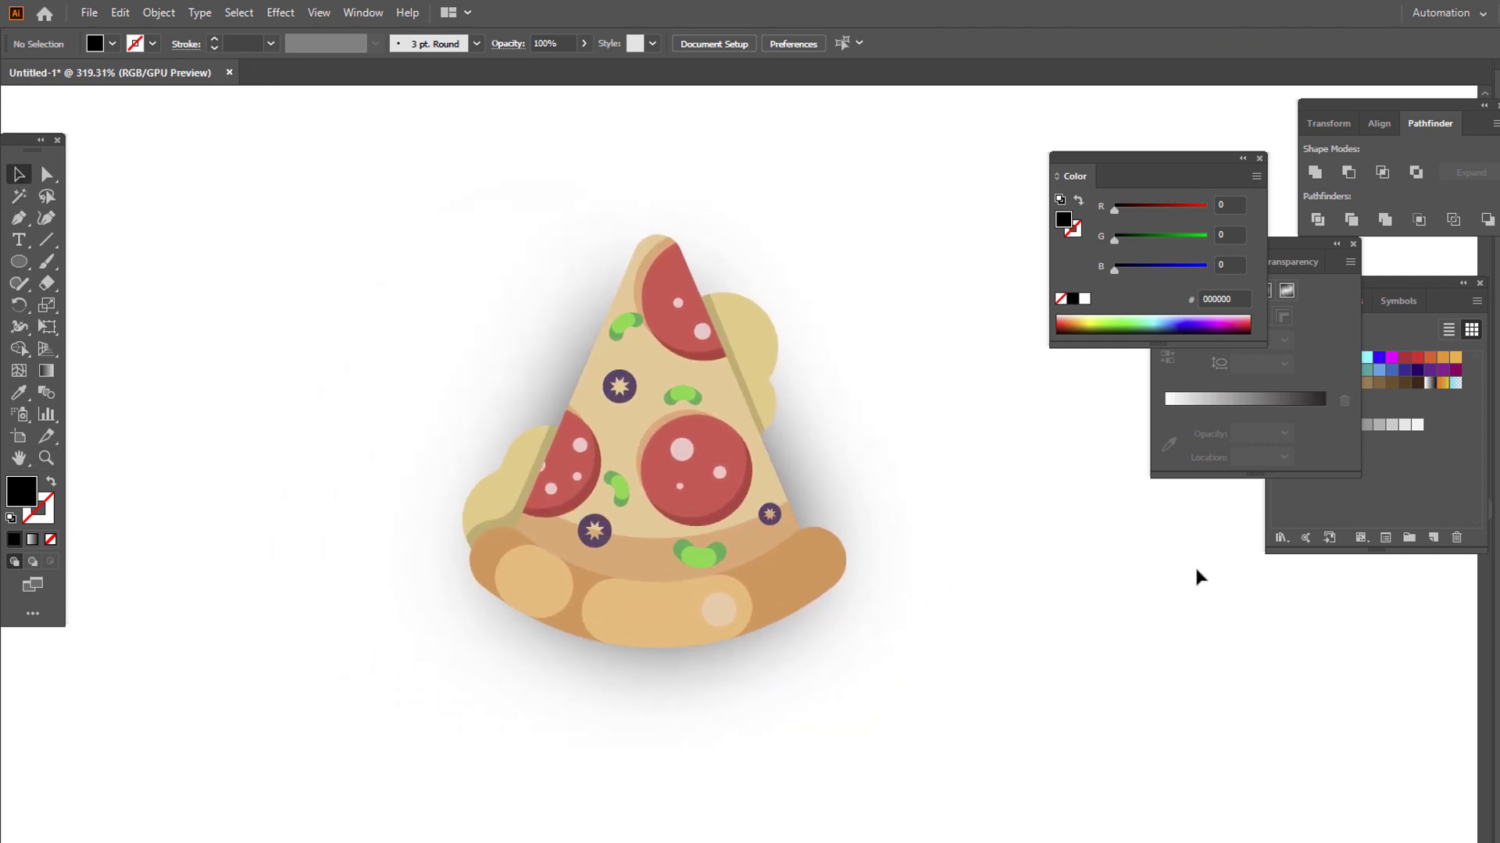